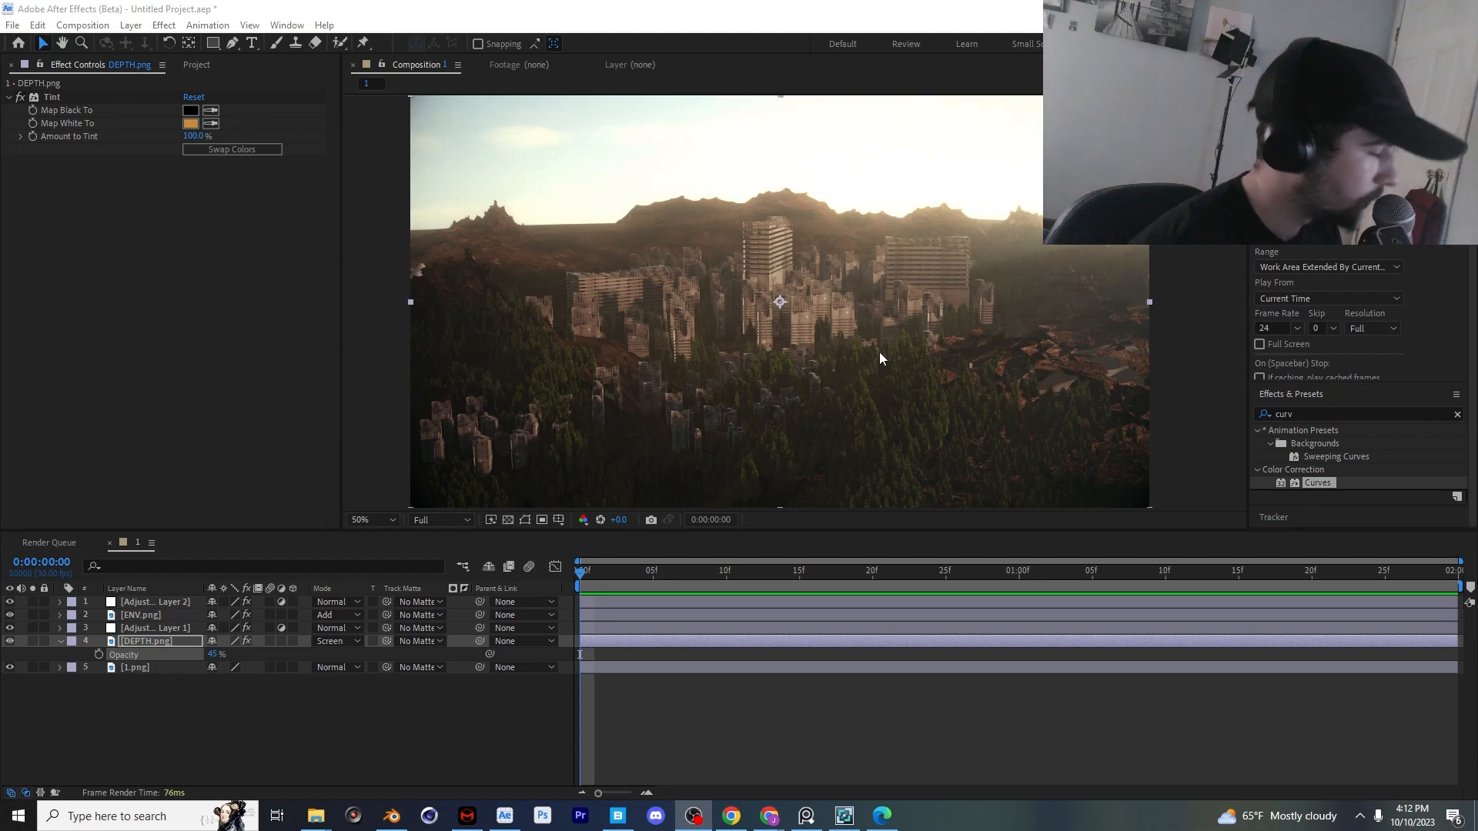
Switch to Blender, leave the camera view of the ruined city and show the scene in Material Preview shading
{"action": "left_click", "coordinate": [393, 815]}
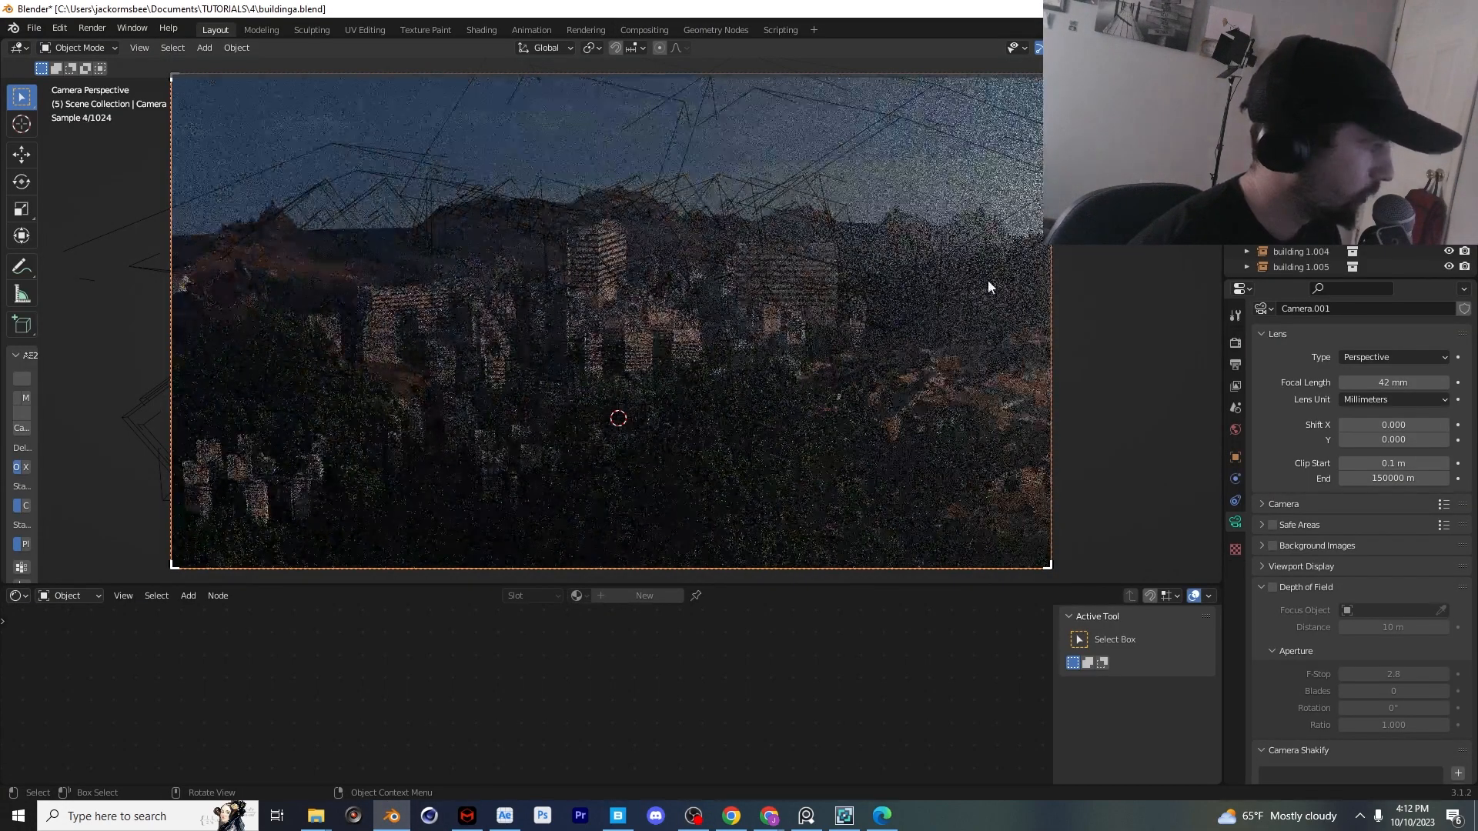
{"action": "left_click", "coordinate": [988, 286]}
{"action": "middle_click_drag", "start_coordinate": [989, 286], "coordinate": [880, 274]}
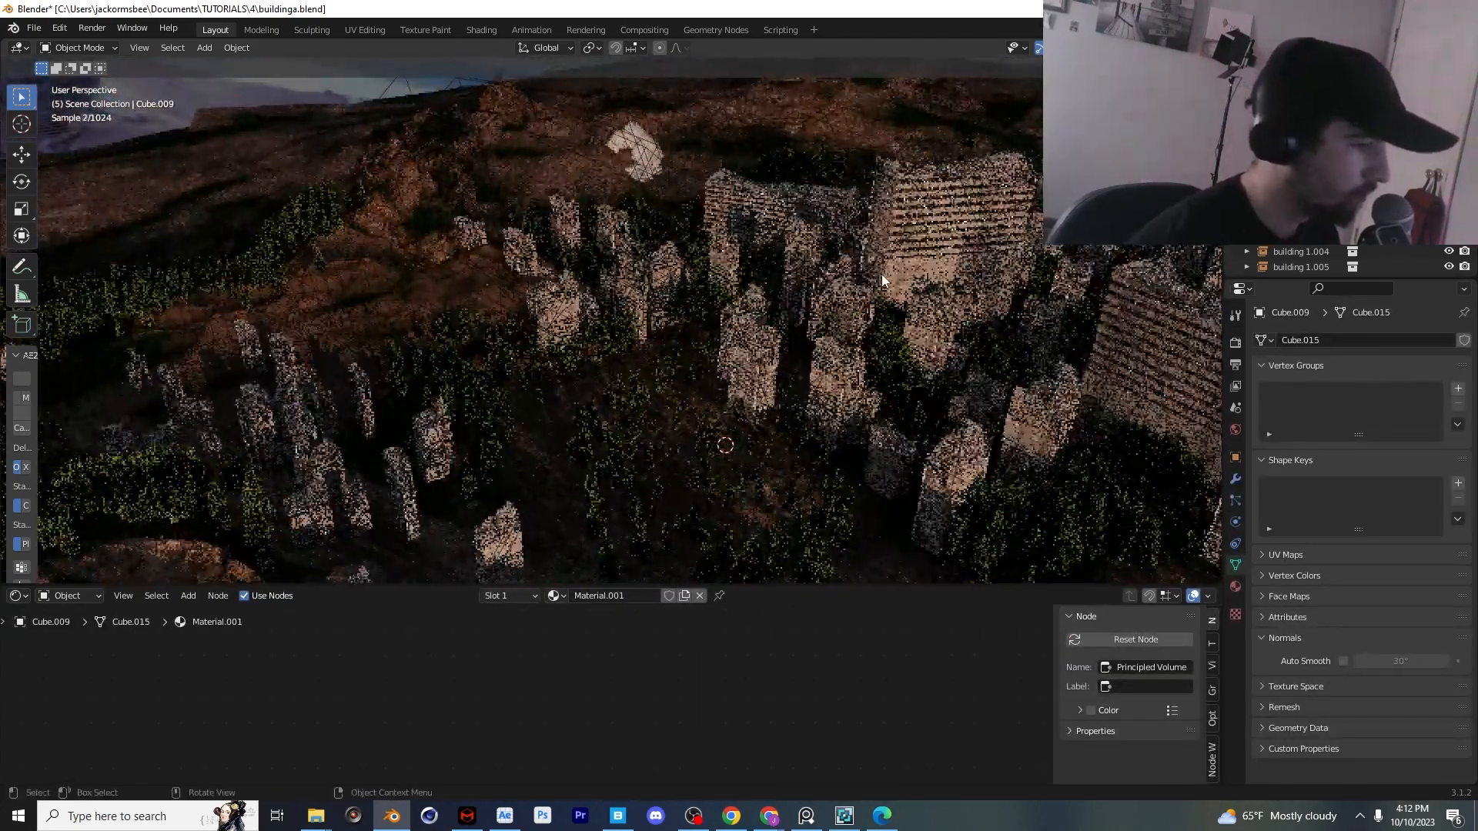
{"action": "scroll", "coordinate": [882, 281], "scroll_direction": "up", "scroll_amount": 5, "text": "shift"}
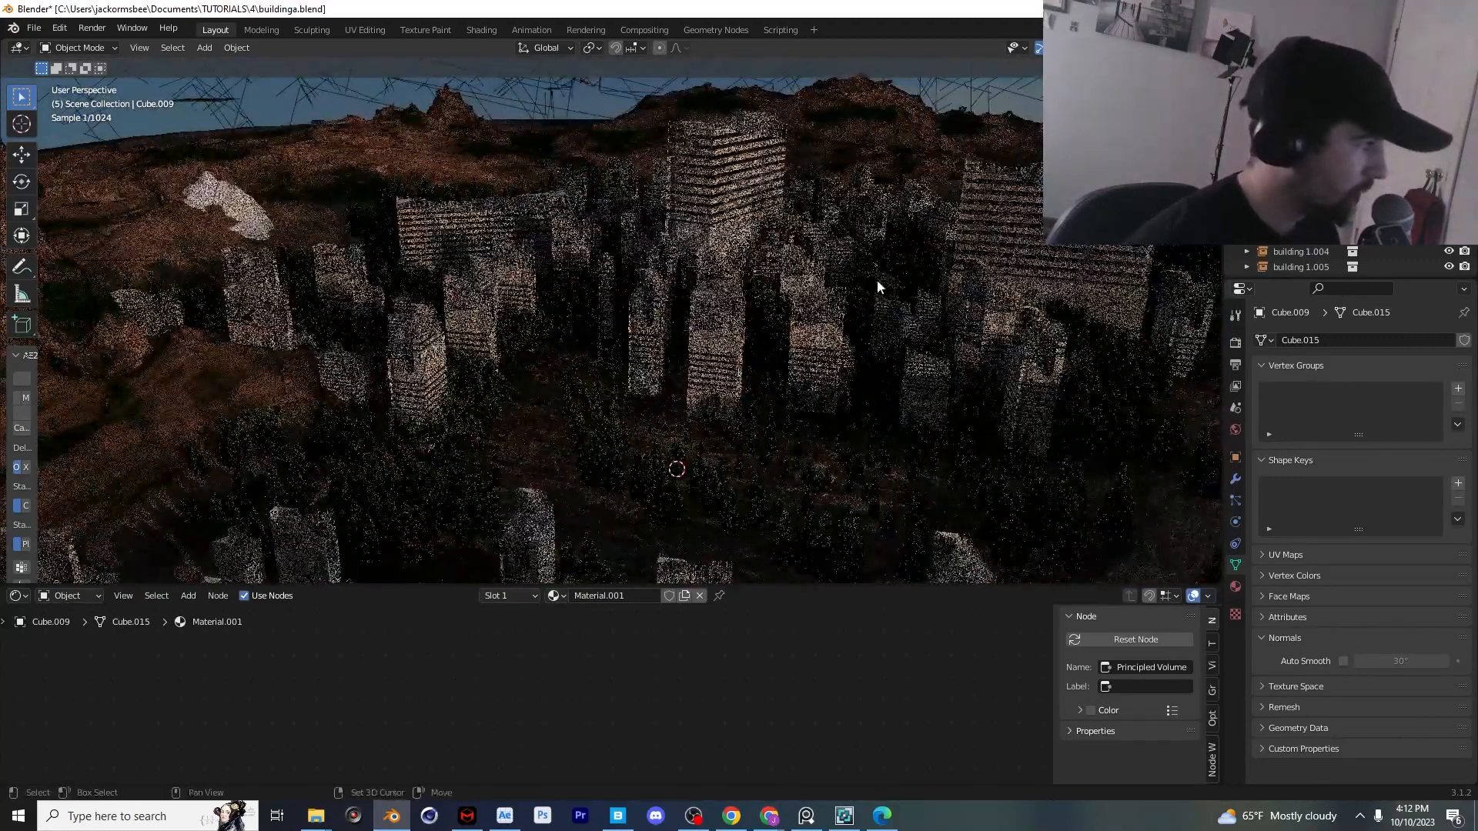
{"action": "left_click", "coordinate": [997, 233]}
{"action": "key", "text": "z"}
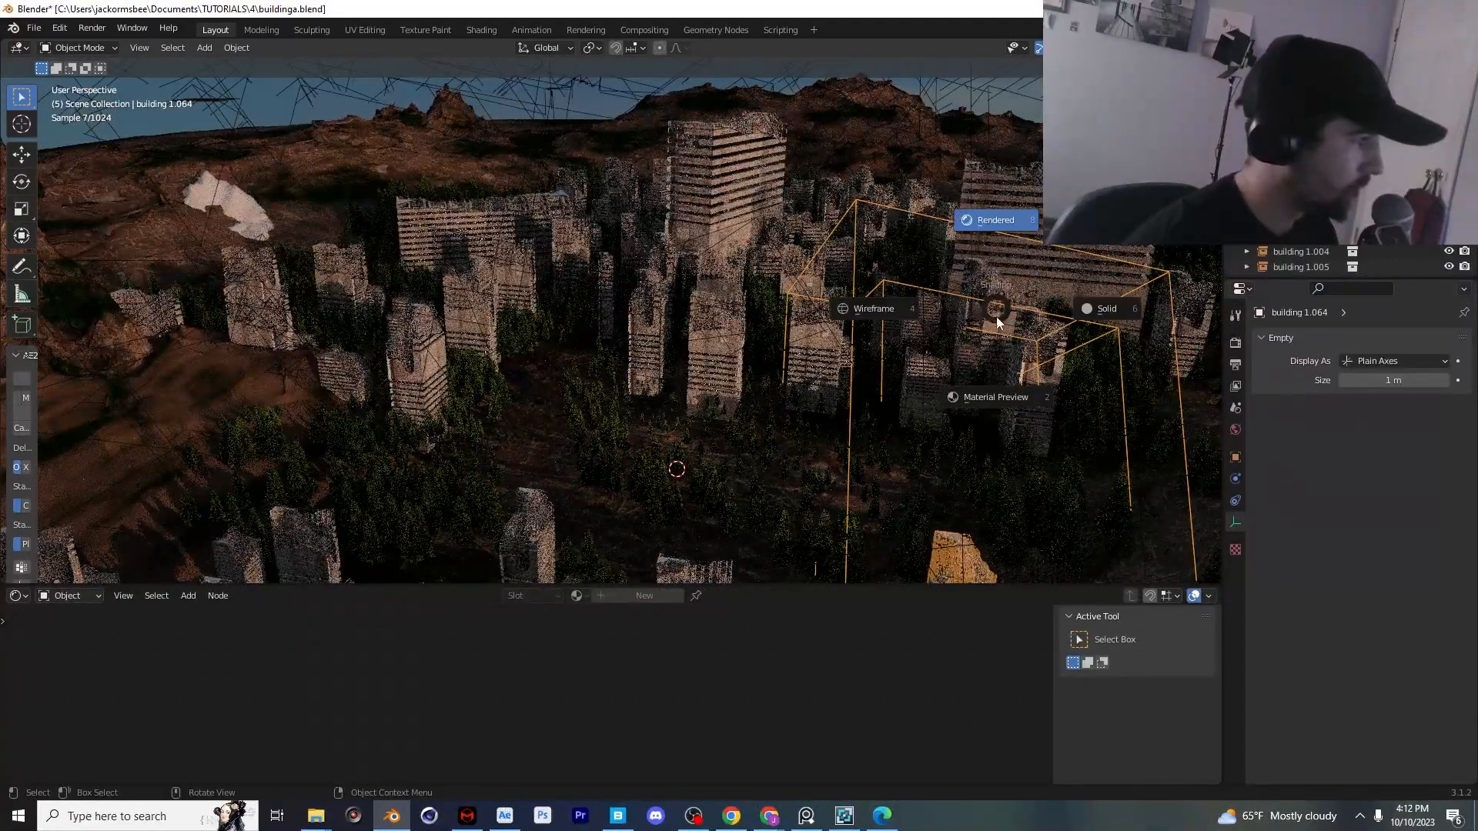
{"action": "key", "text": "Escape"}
Examine the ruined building instances across the city and the collections available as collection instances
{"action": "scroll", "coordinate": [647, 331], "scroll_direction": "up", "scroll_amount": 5}
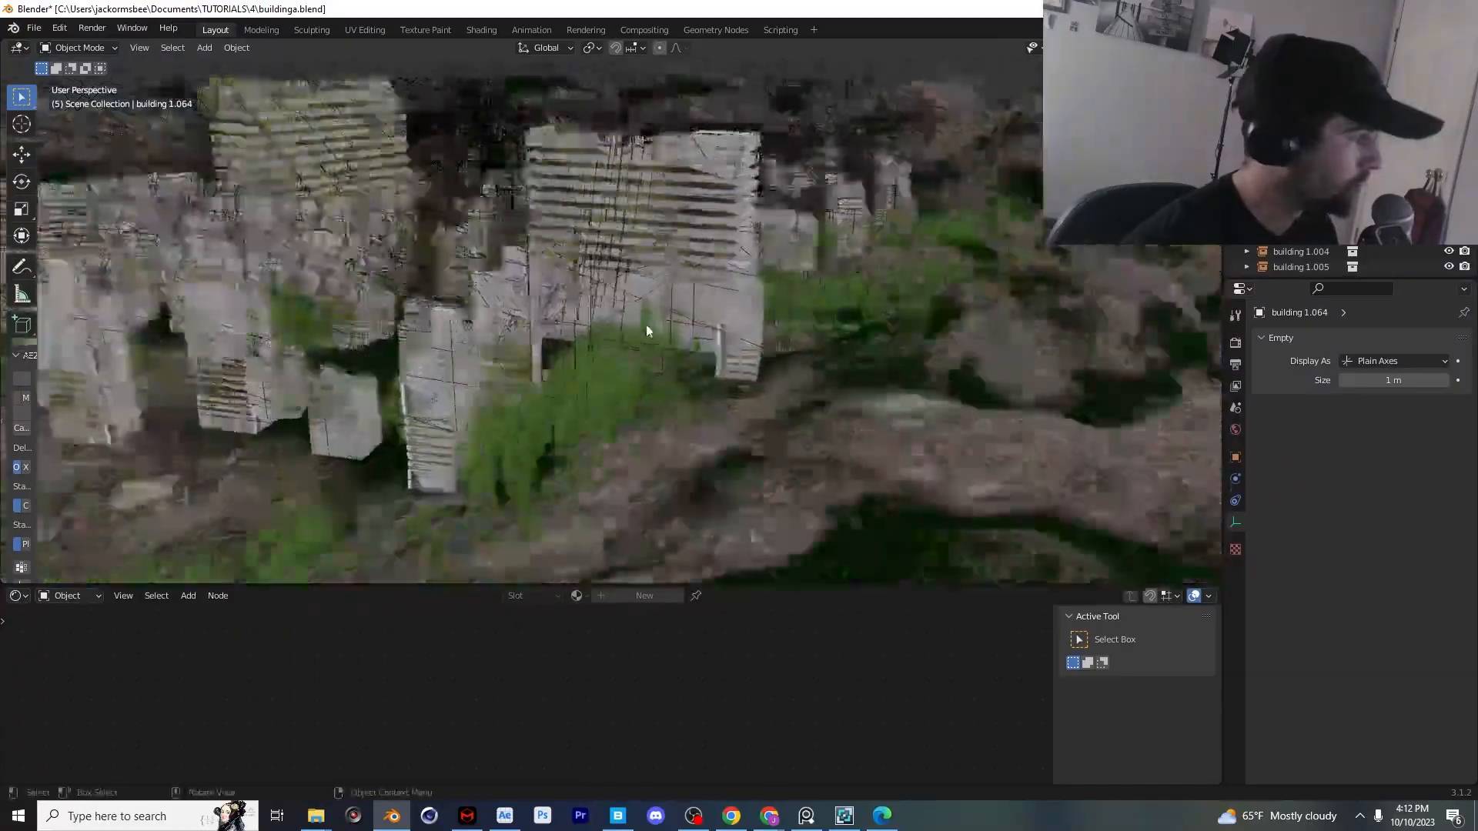
{"action": "middle_click_drag", "start_coordinate": [646, 331], "coordinate": [716, 320]}
{"action": "left_click", "coordinate": [753, 290]}
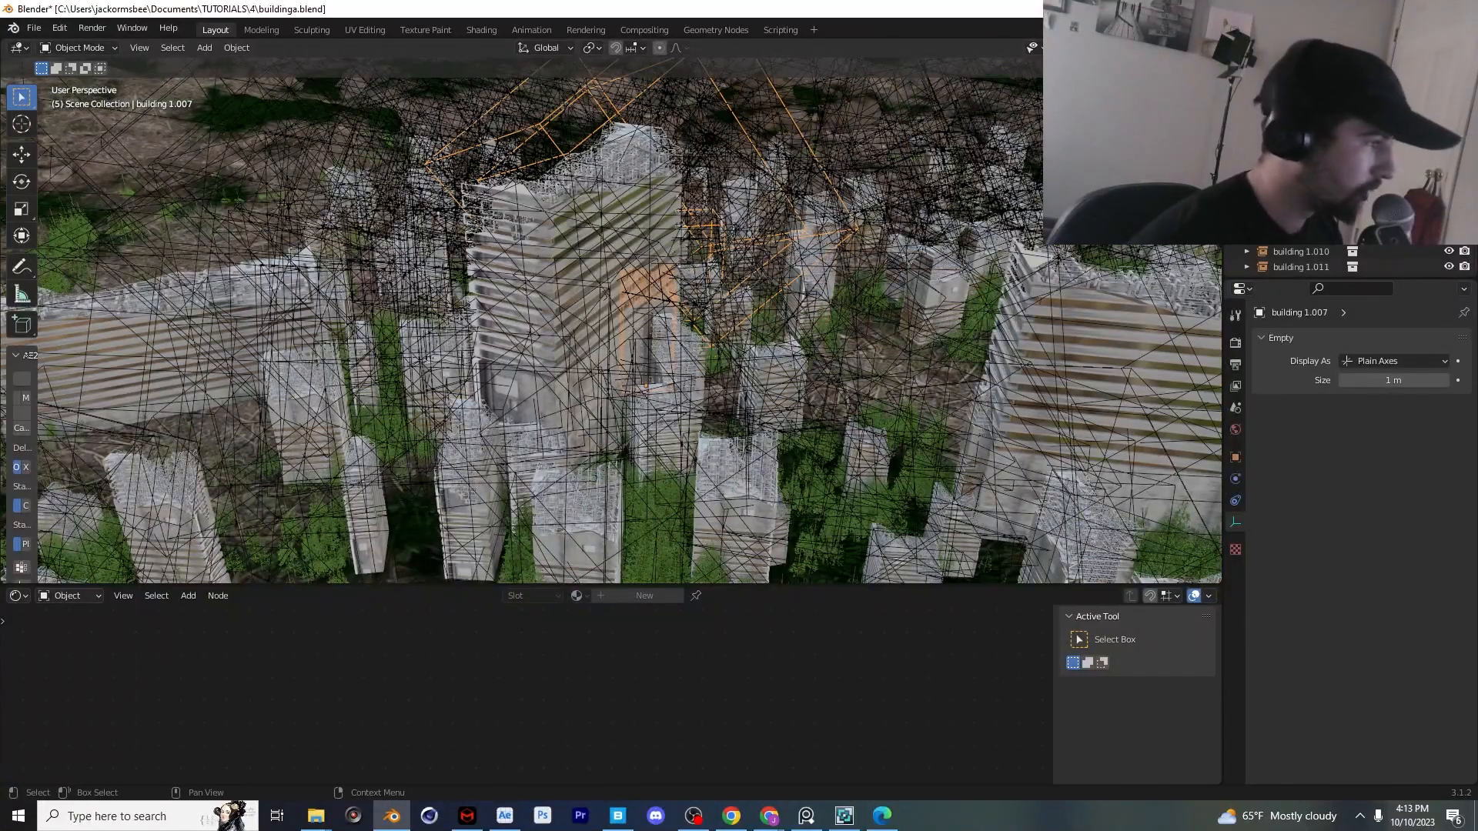
{"action": "left_click", "coordinate": [1301, 128]}
{"action": "middle_click_drag", "start_coordinate": [1139, 254], "coordinate": [824, 275]}
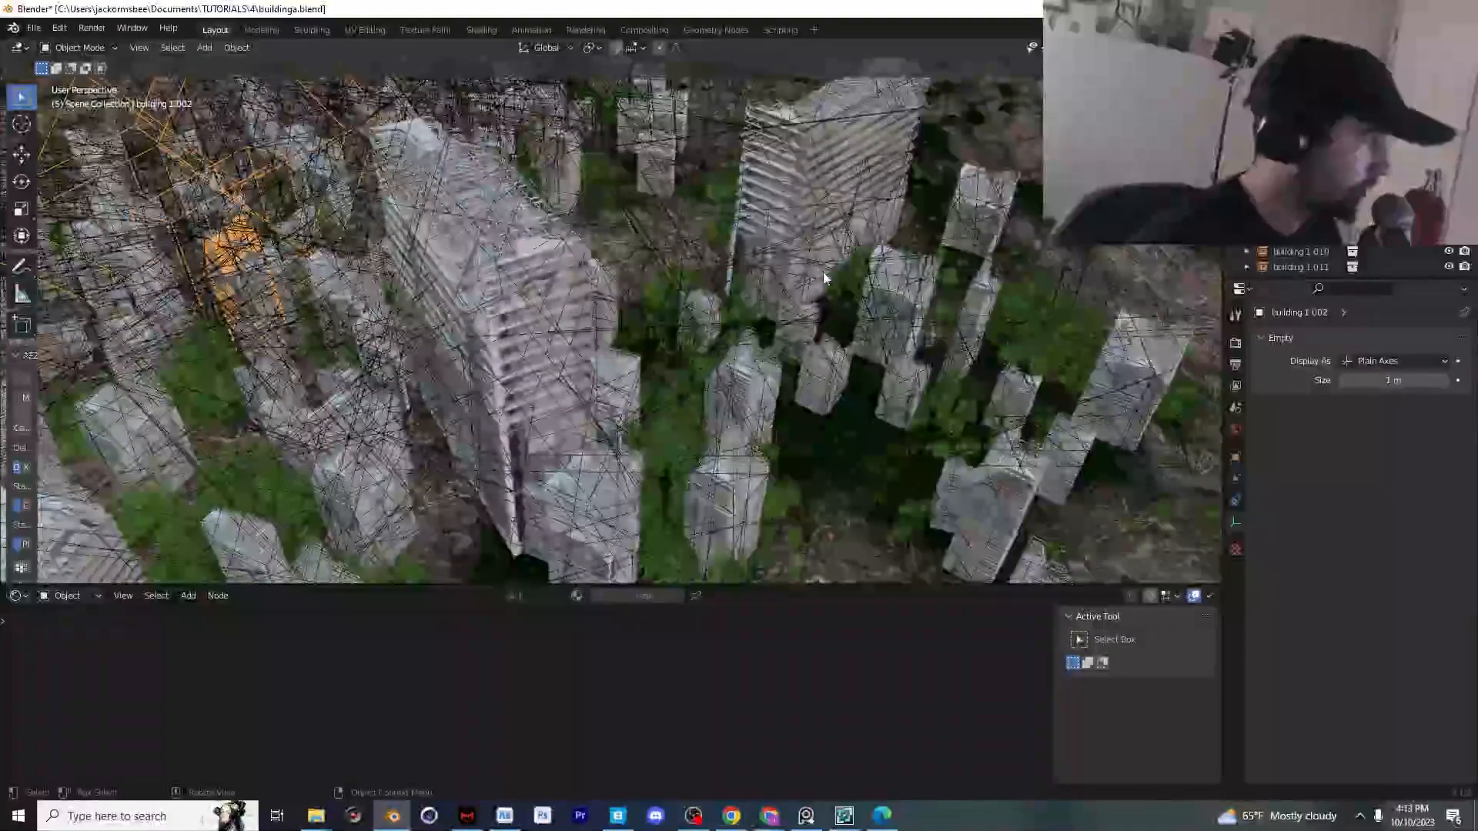
{"action": "key", "text": "shift+a"}
{"action": "mouse_move", "coordinate": [823, 277]}
{"action": "mouse_move", "coordinate": [781, 569]}
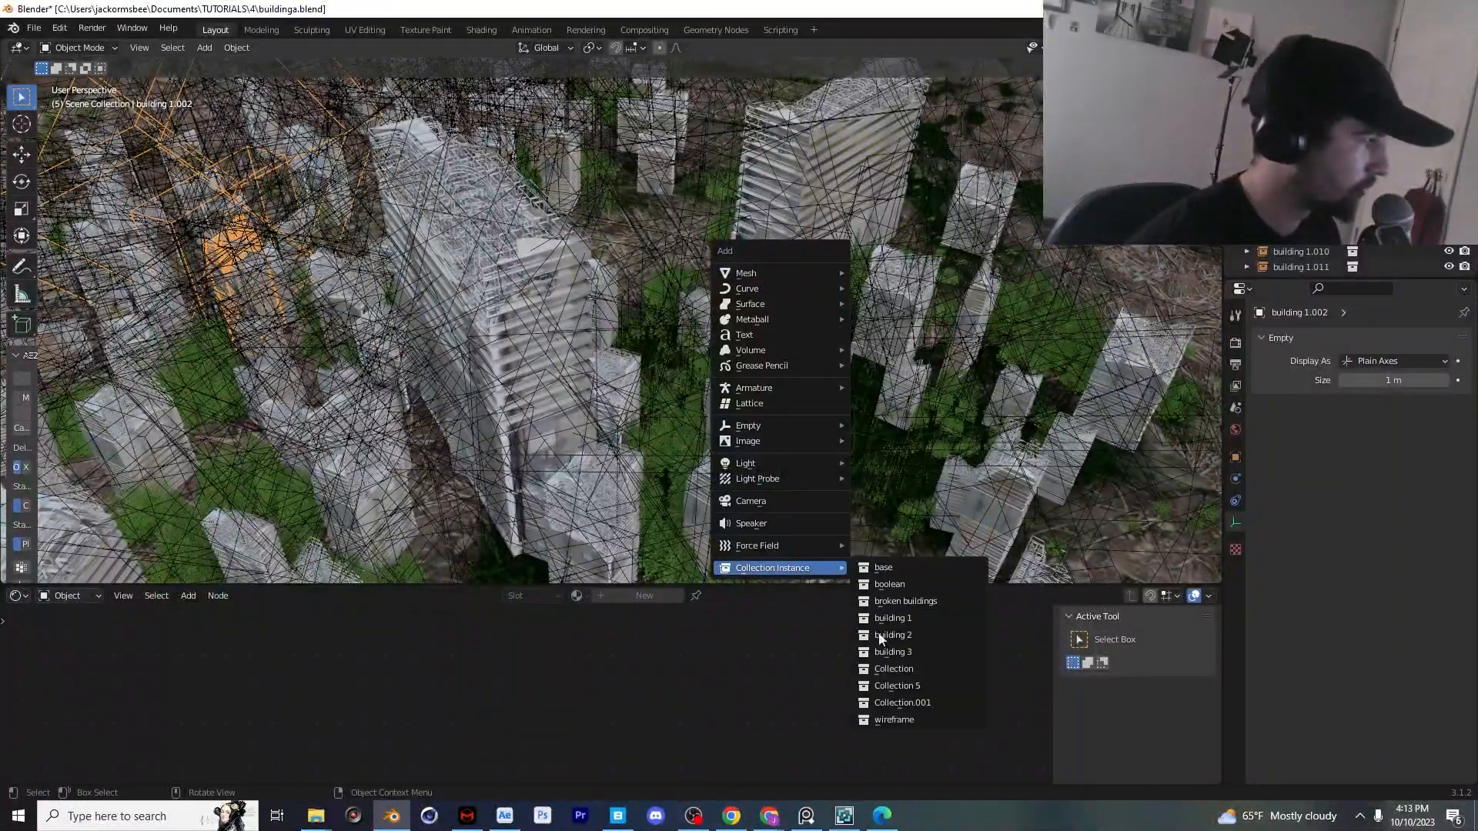
{"action": "middle_click_drag", "start_coordinate": [942, 307], "coordinate": [48, 96]}
Start from a new default scene and delete all of its objects
{"action": "left_click", "coordinate": [735, 349]}
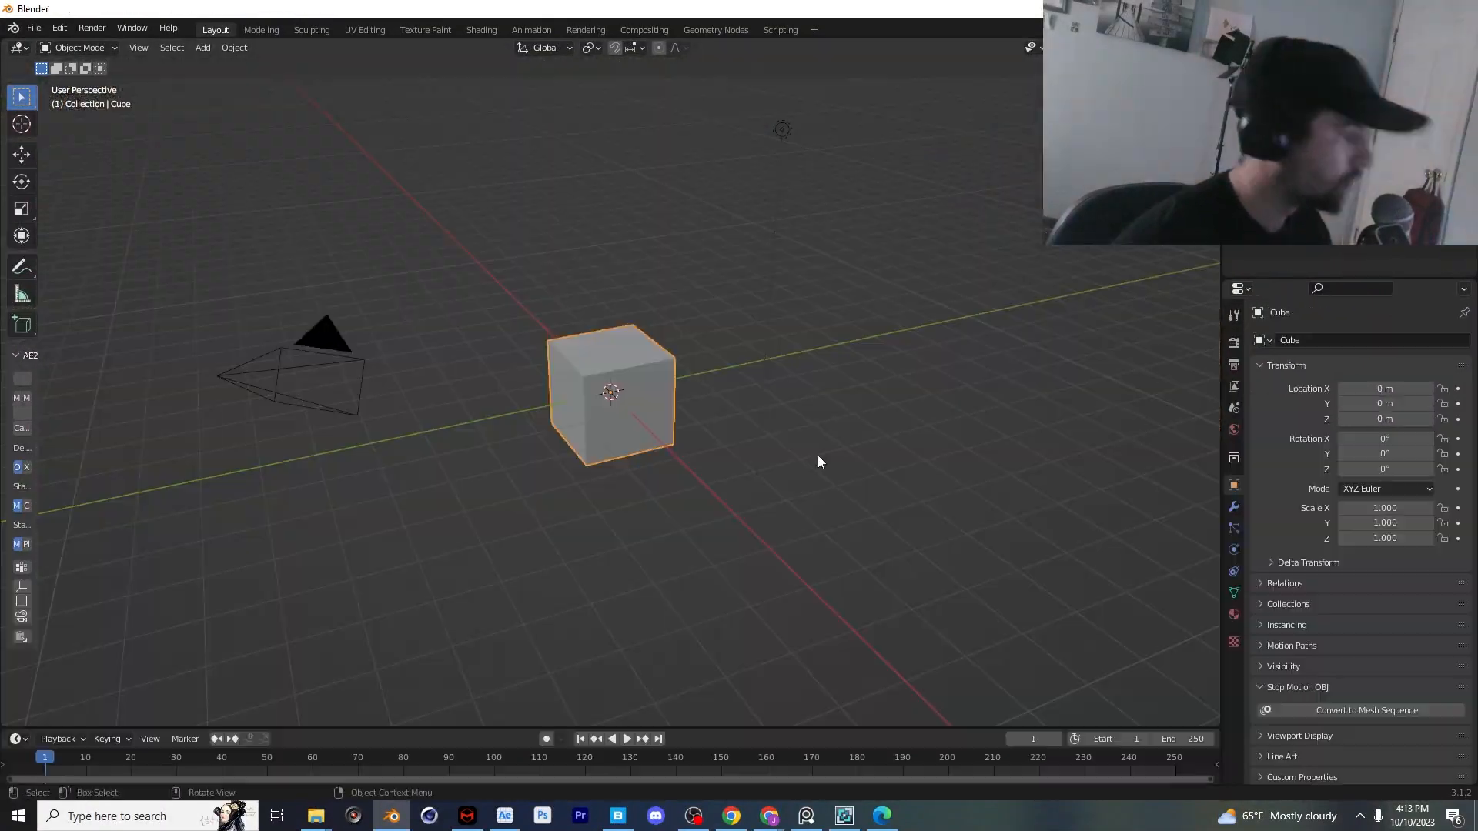
{"action": "key", "text": "a"}
{"action": "key", "text": "Delete"}
Paste the copied building objects into the empty scene and frame them in the viewport
{"action": "key", "text": "shift+a"}
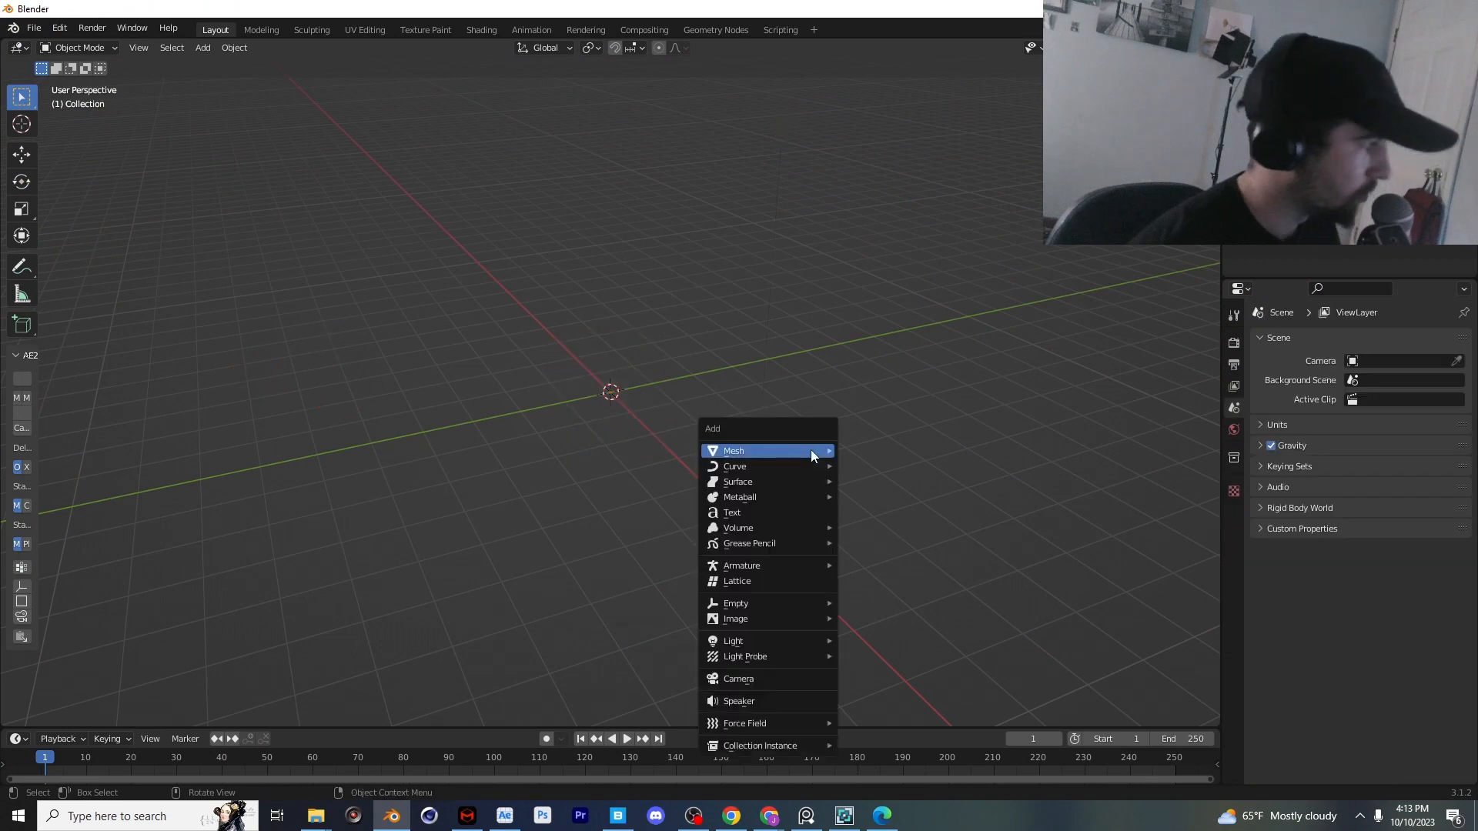
{"action": "key", "text": "ctrl+space"}
{"action": "key", "text": "ctrl+v"}
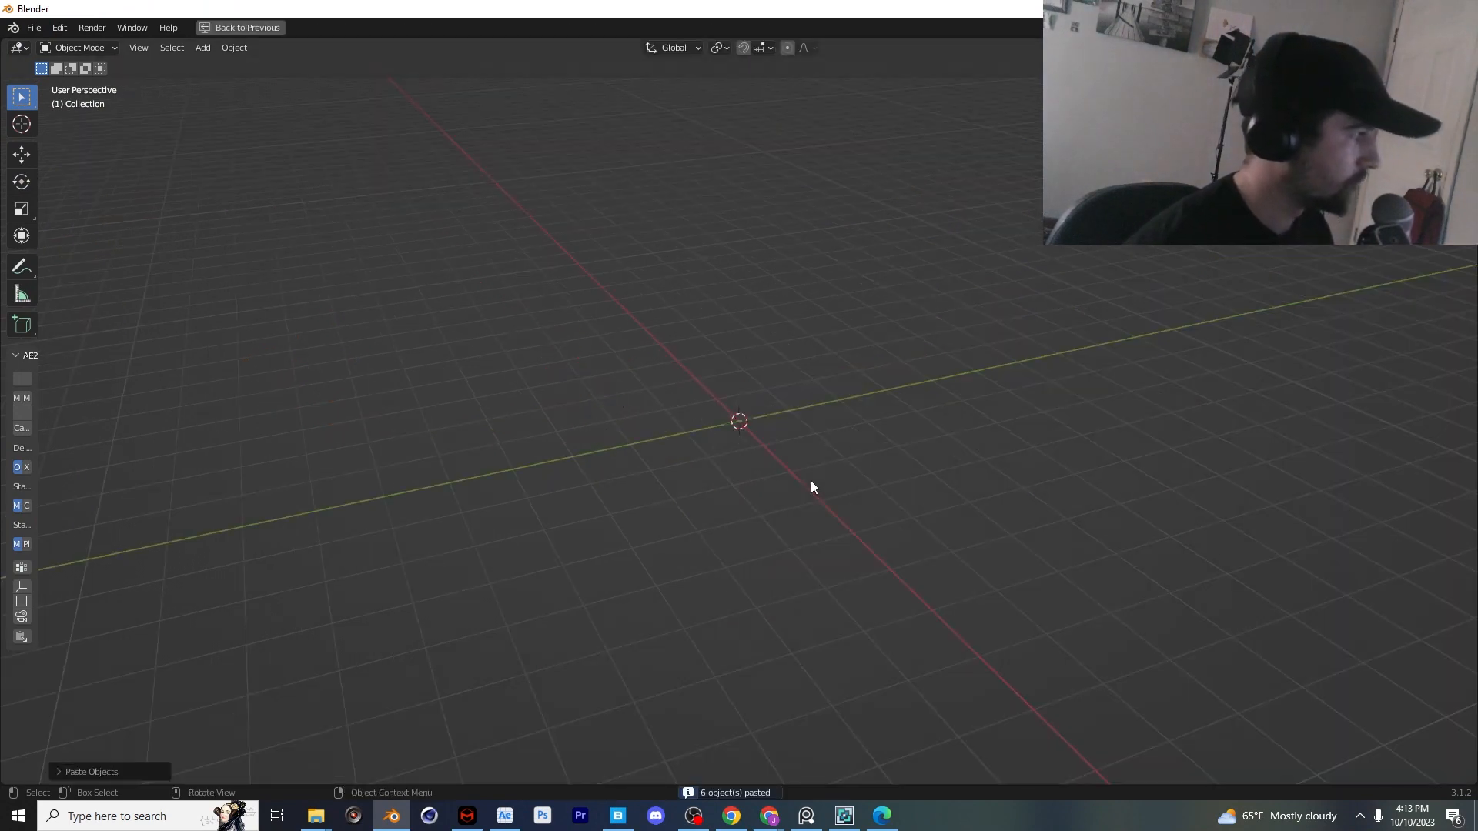
{"action": "key", "text": "ctrl+space"}
{"action": "key", "text": "KP_Decimal"}
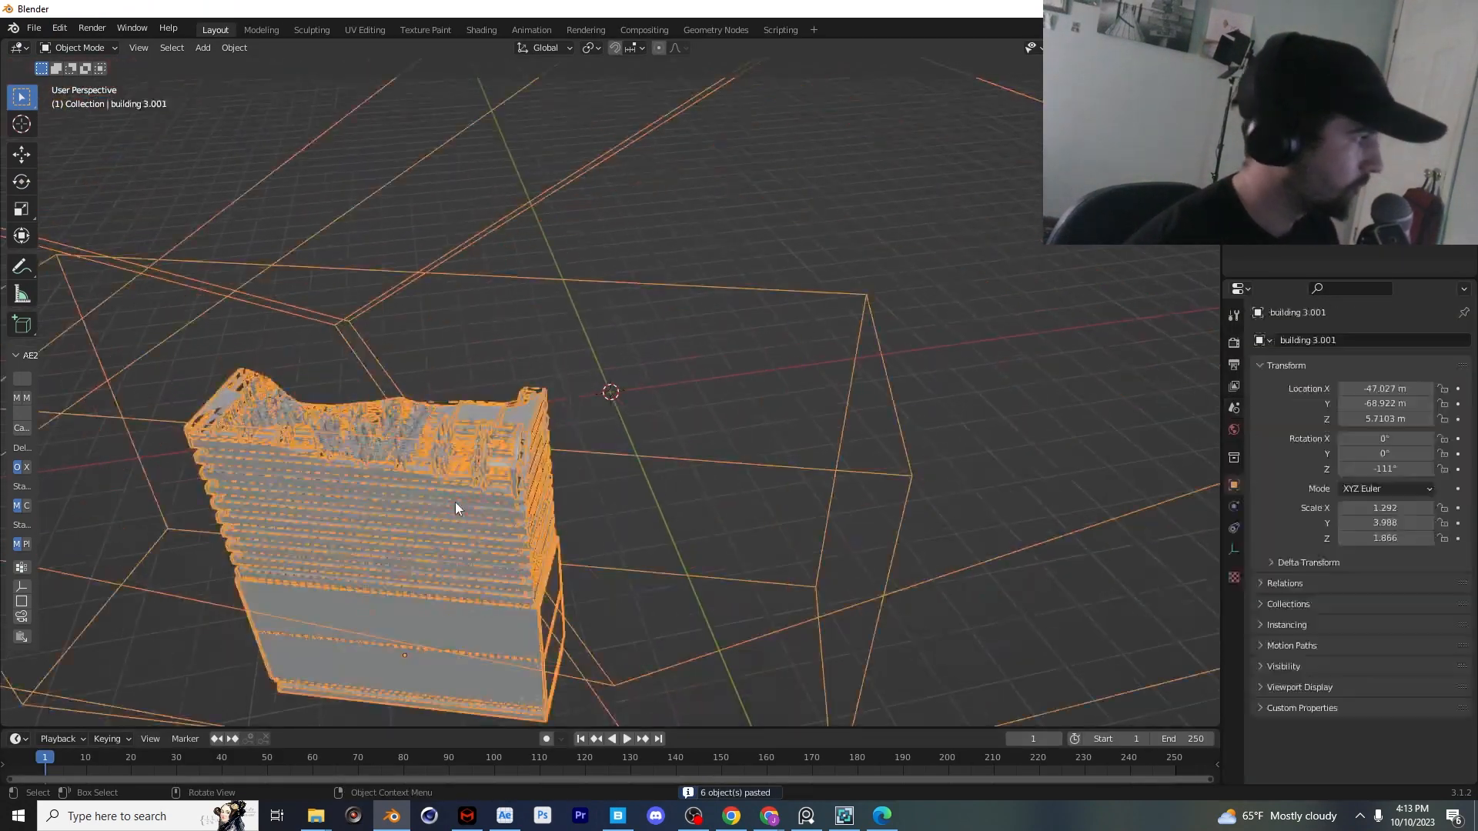
Apply Make Instances Real to the pasted building instances, then deselect everything
{"action": "right_click", "coordinate": [882, 241]}
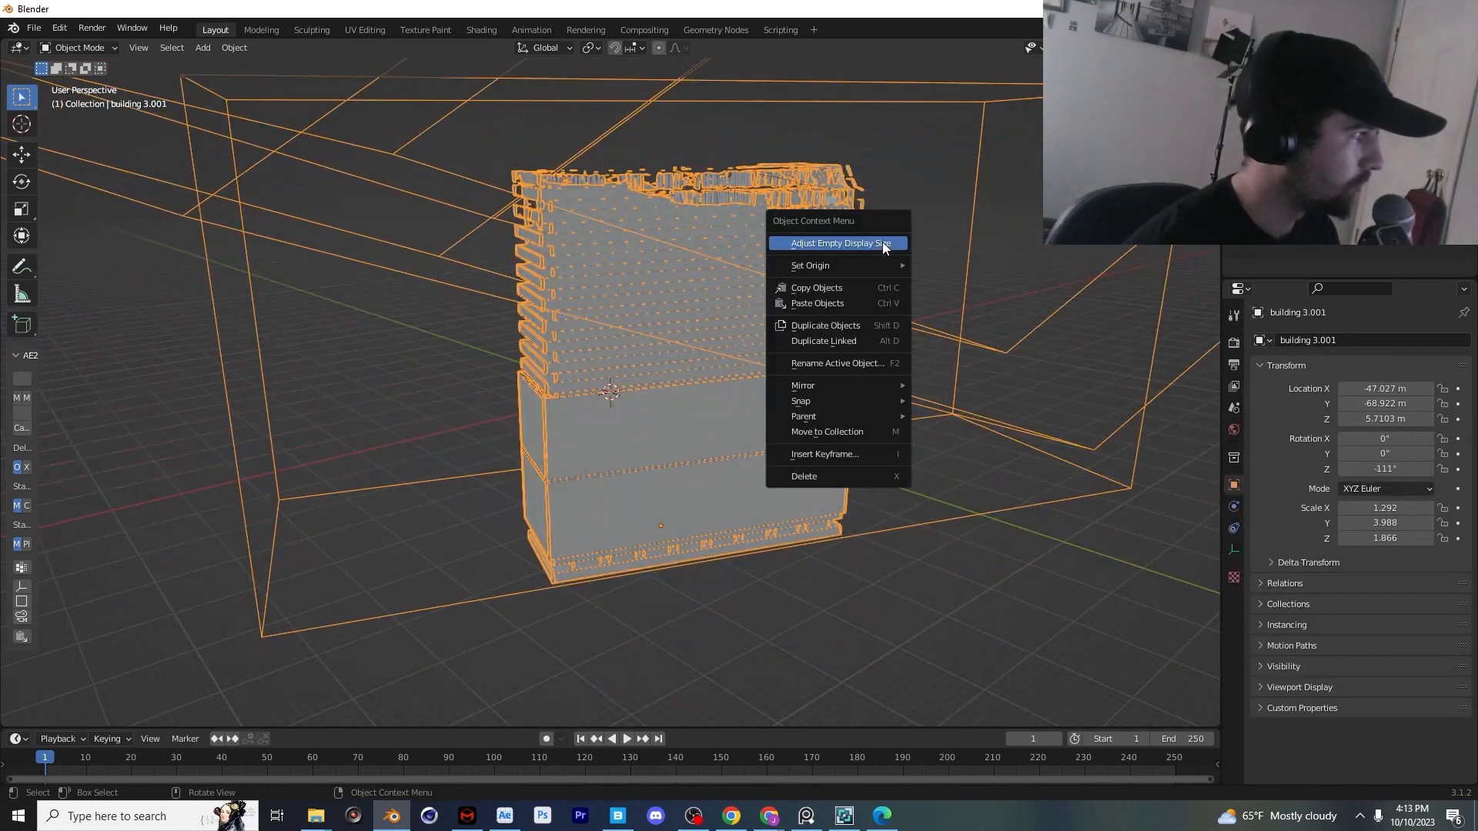
{"action": "key", "text": "Escape"}
{"action": "key", "text": "F3"}
{"action": "type", "text": "make"}
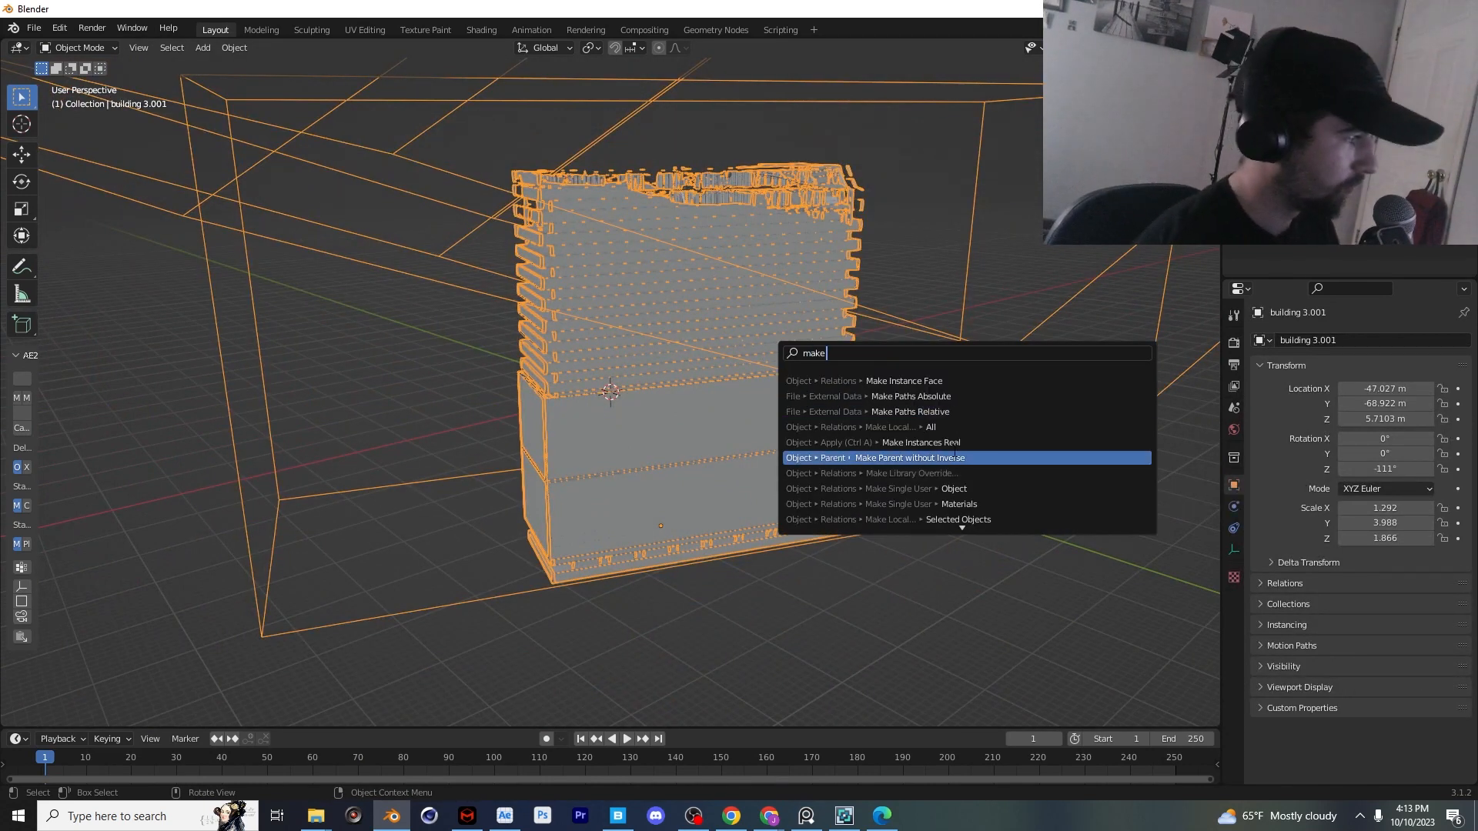
{"action": "left_click", "coordinate": [946, 443]}
{"action": "middle_click_drag", "start_coordinate": [946, 442], "coordinate": [915, 446]}
{"action": "left_click", "coordinate": [645, 327]}
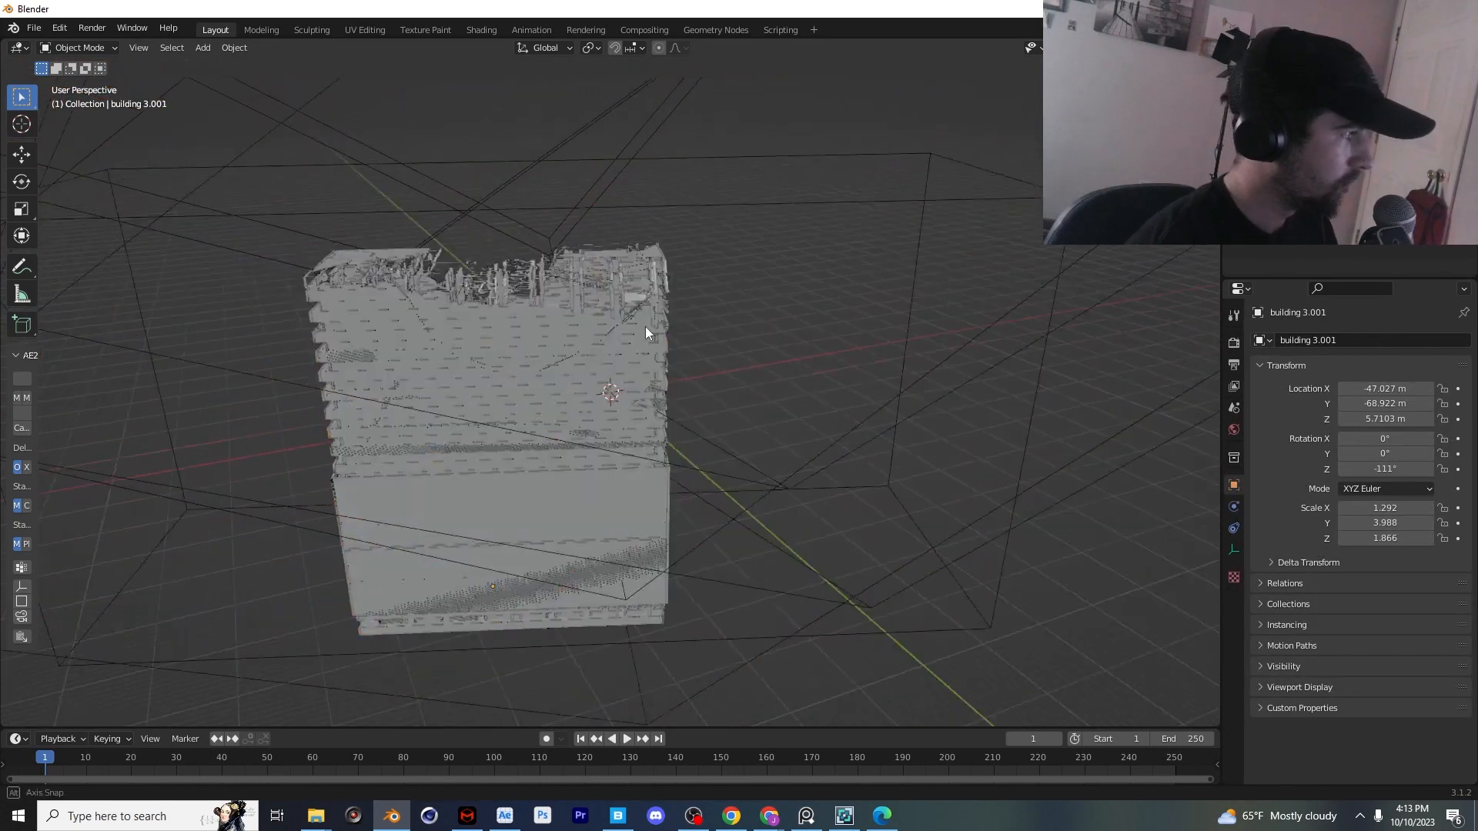
Move the building 3.109 object aside from the overlapping parts and delete it
{"action": "left_click", "coordinate": [543, 319]}
{"action": "key", "text": "g"}
{"action": "left_click", "coordinate": [1022, 301]}
{"action": "key", "text": "ctrl+z"}
{"action": "key", "text": "g"}
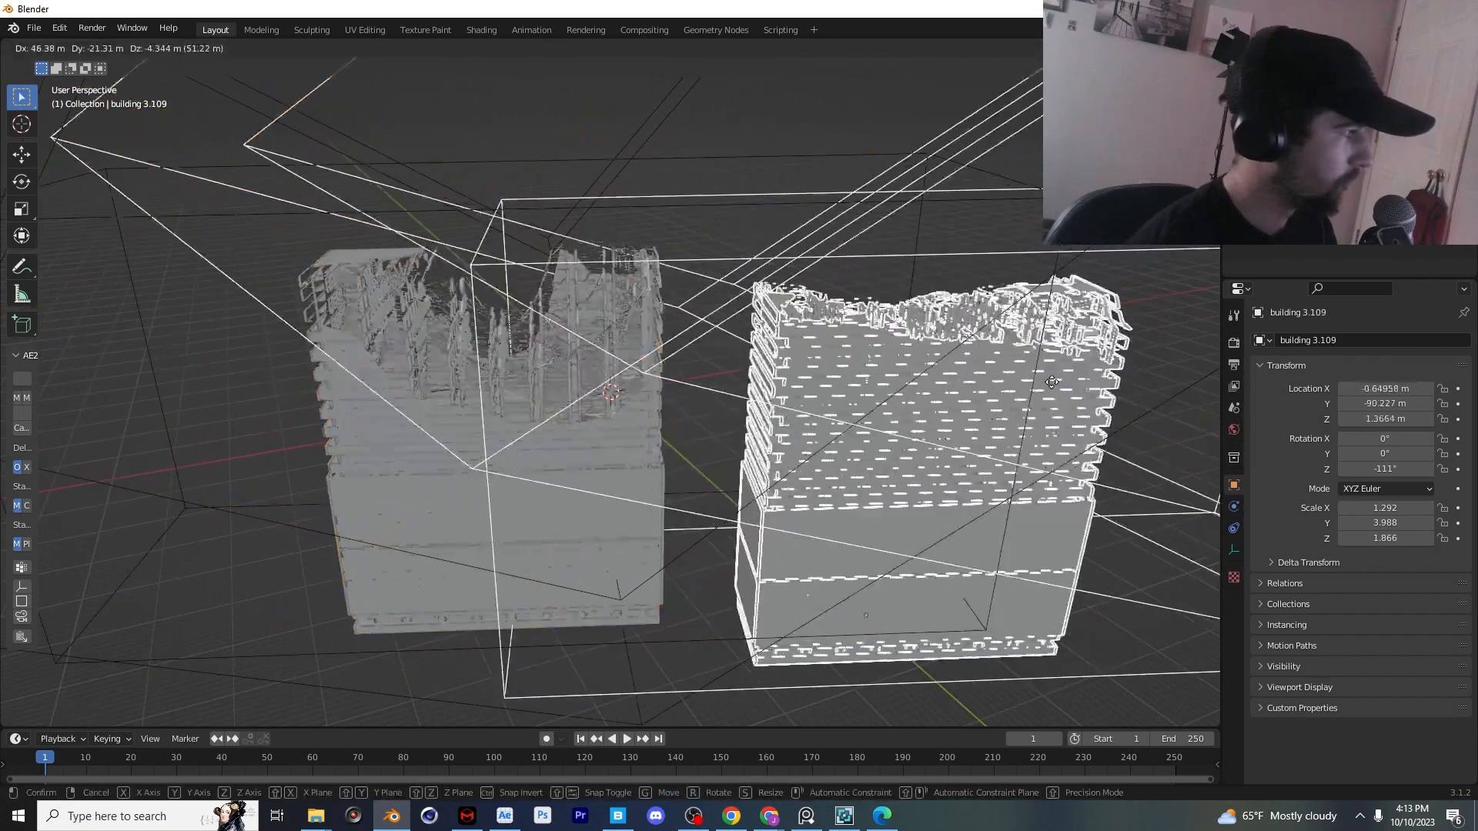
{"action": "left_click", "coordinate": [1016, 308]}
{"action": "key", "text": "Delete"}
Move the next overlapping building piece aside and delete it
{"action": "left_click", "coordinate": [553, 357]}
{"action": "key", "text": "g"}
{"action": "left_click", "coordinate": [857, 372]}
{"action": "key", "text": "Delete"}
Try moving the solid building mesh Cube.003 to the side
{"action": "left_click", "coordinate": [620, 368]}
{"action": "key", "text": "g"}
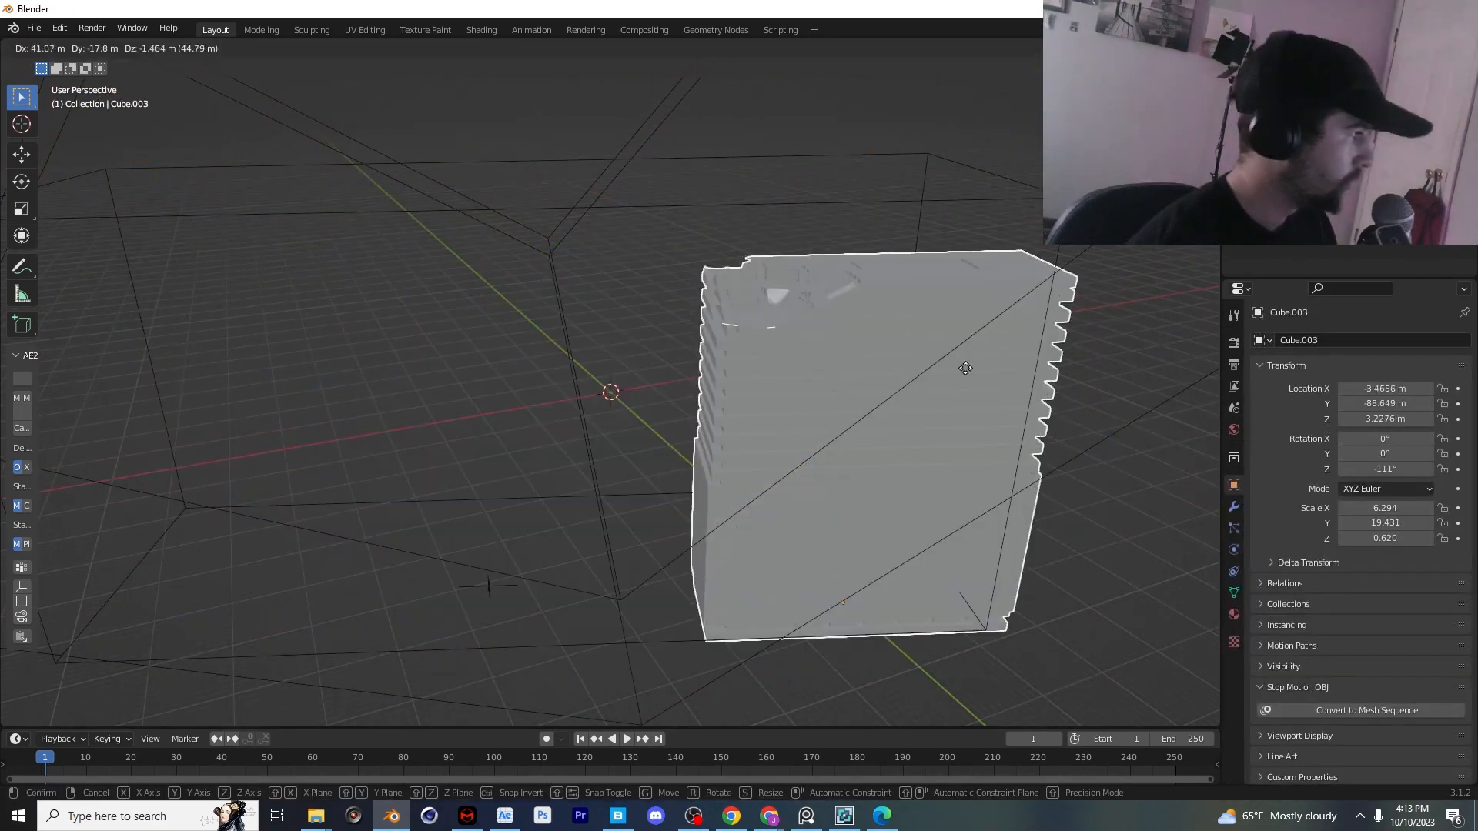
{"action": "left_click", "coordinate": [573, 398]}
Move the boolean cutter spheres above the building to reshape the hole in its upper edge
{"action": "left_click", "coordinate": [560, 258]}
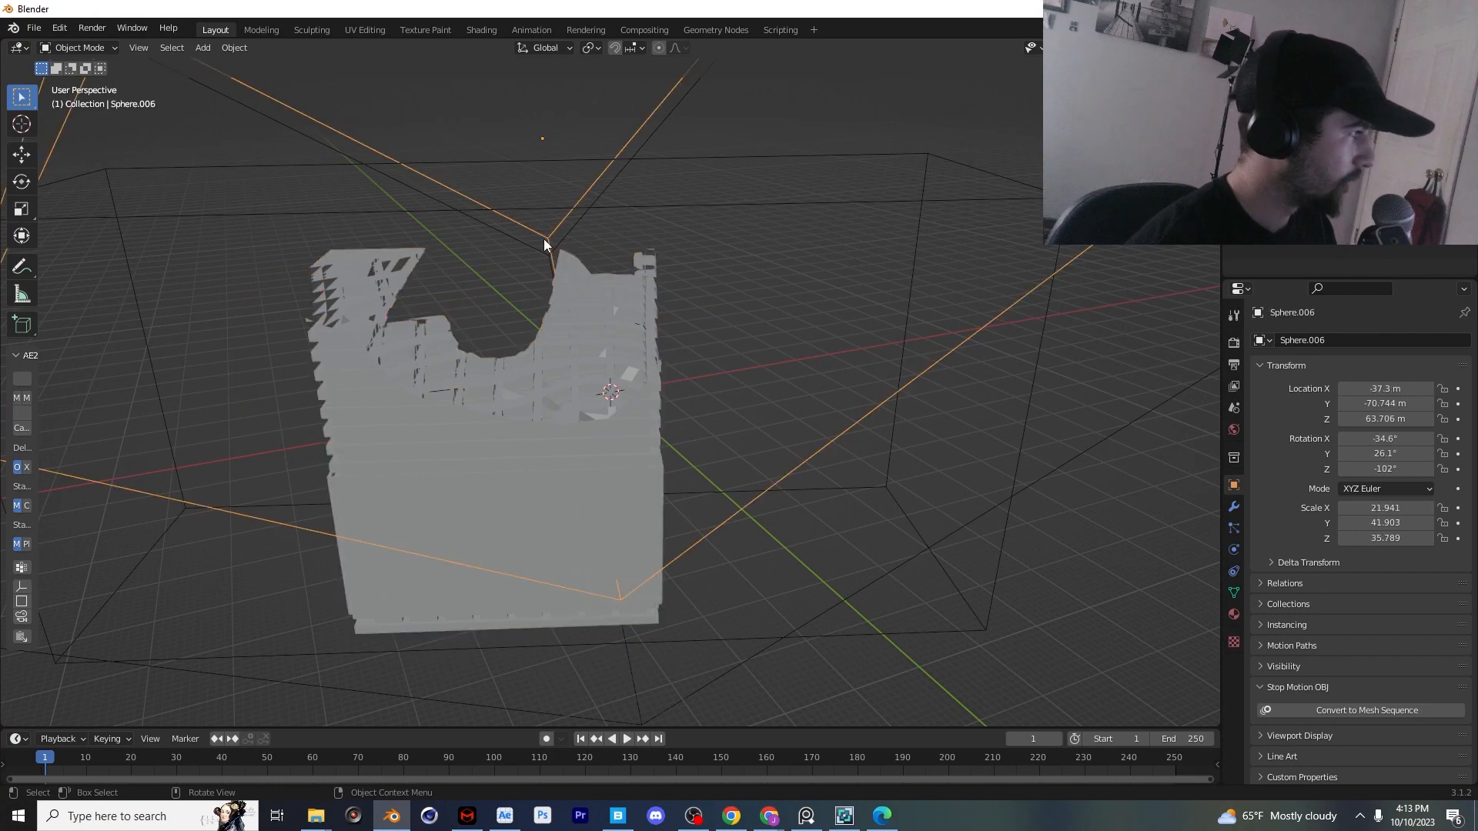
{"action": "key", "text": "g"}
{"action": "left_click", "coordinate": [810, 183]}
{"action": "left_click", "coordinate": [807, 200]}
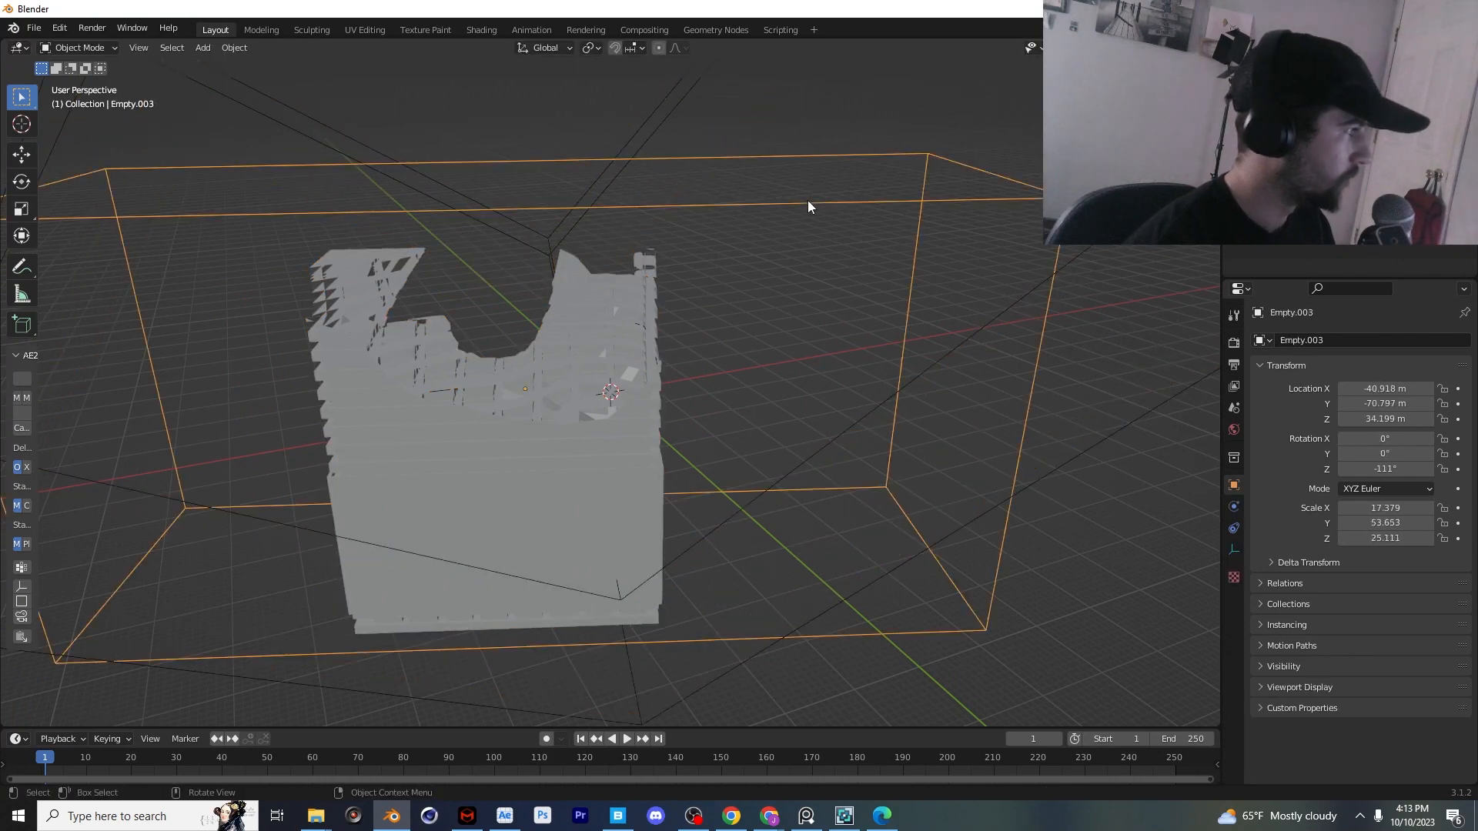
{"action": "left_click", "coordinate": [650, 135]}
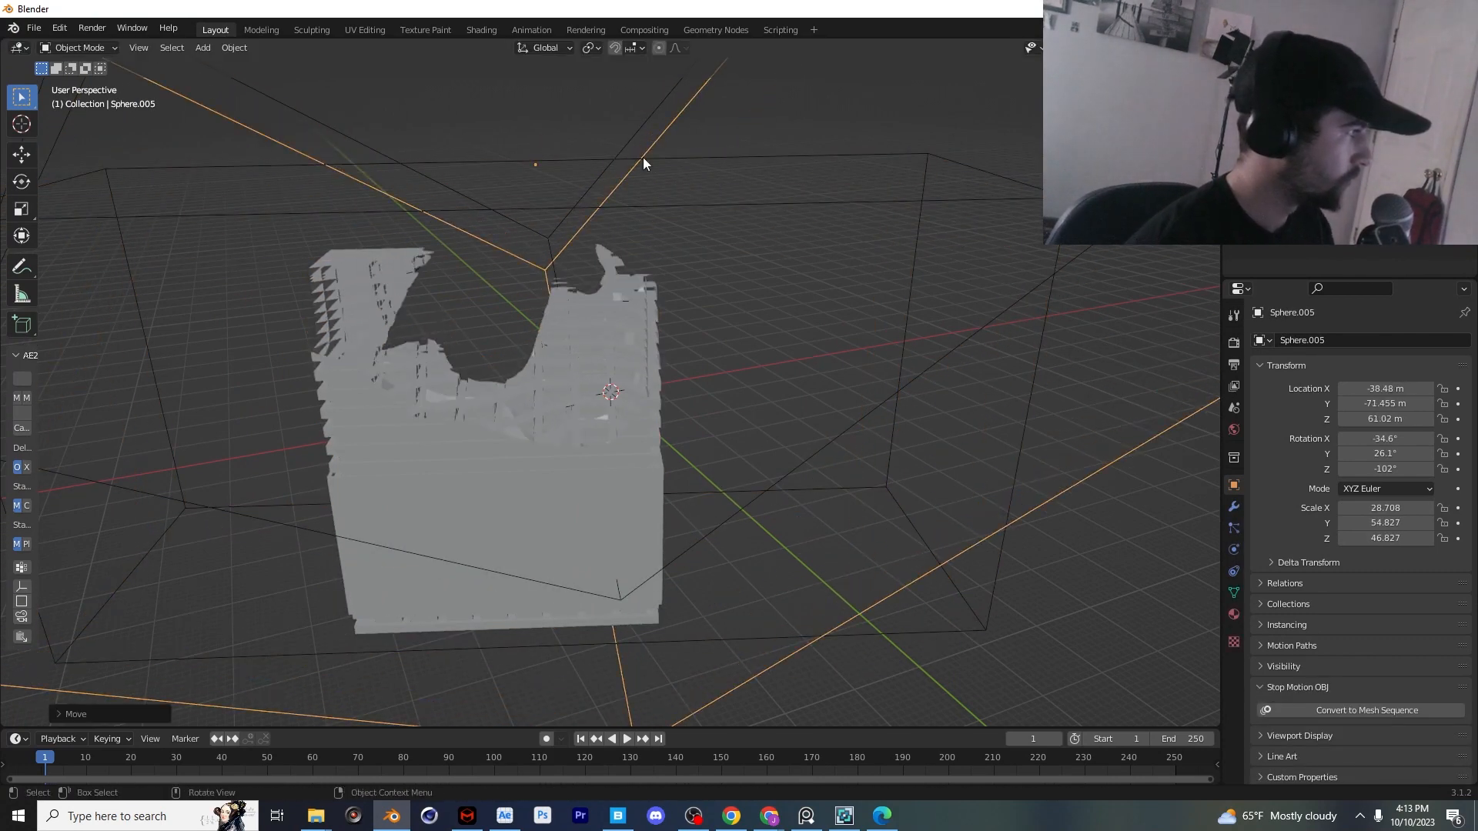
{"action": "key", "text": "g"}
{"action": "left_click", "coordinate": [602, 329]}
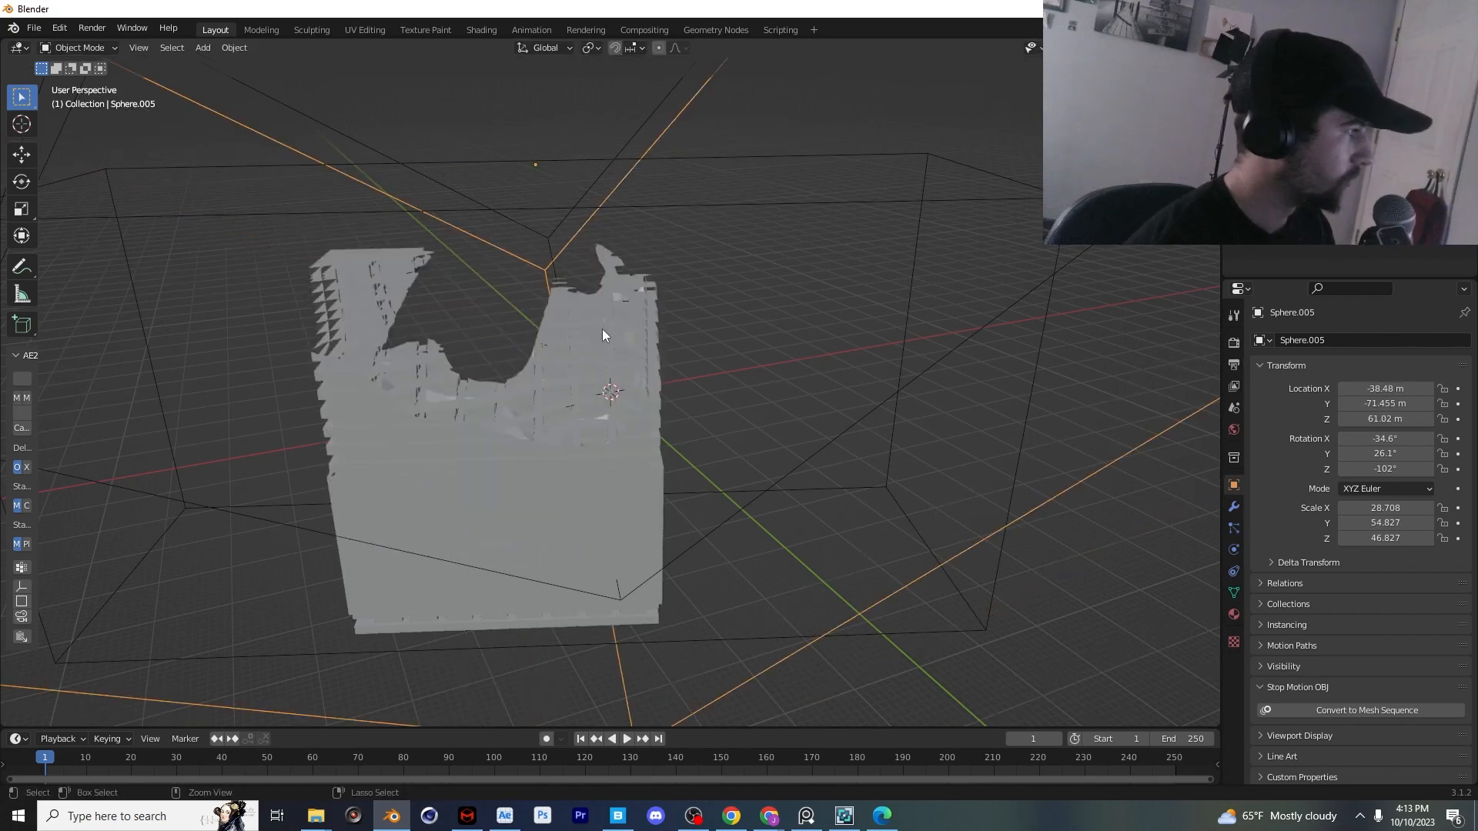
Open the modifiers of building mesh Cube.003 and try the Exact Boolean solver before returning to Fast
{"action": "left_click", "coordinate": [602, 330]}
{"action": "left_click", "coordinate": [1233, 507]}
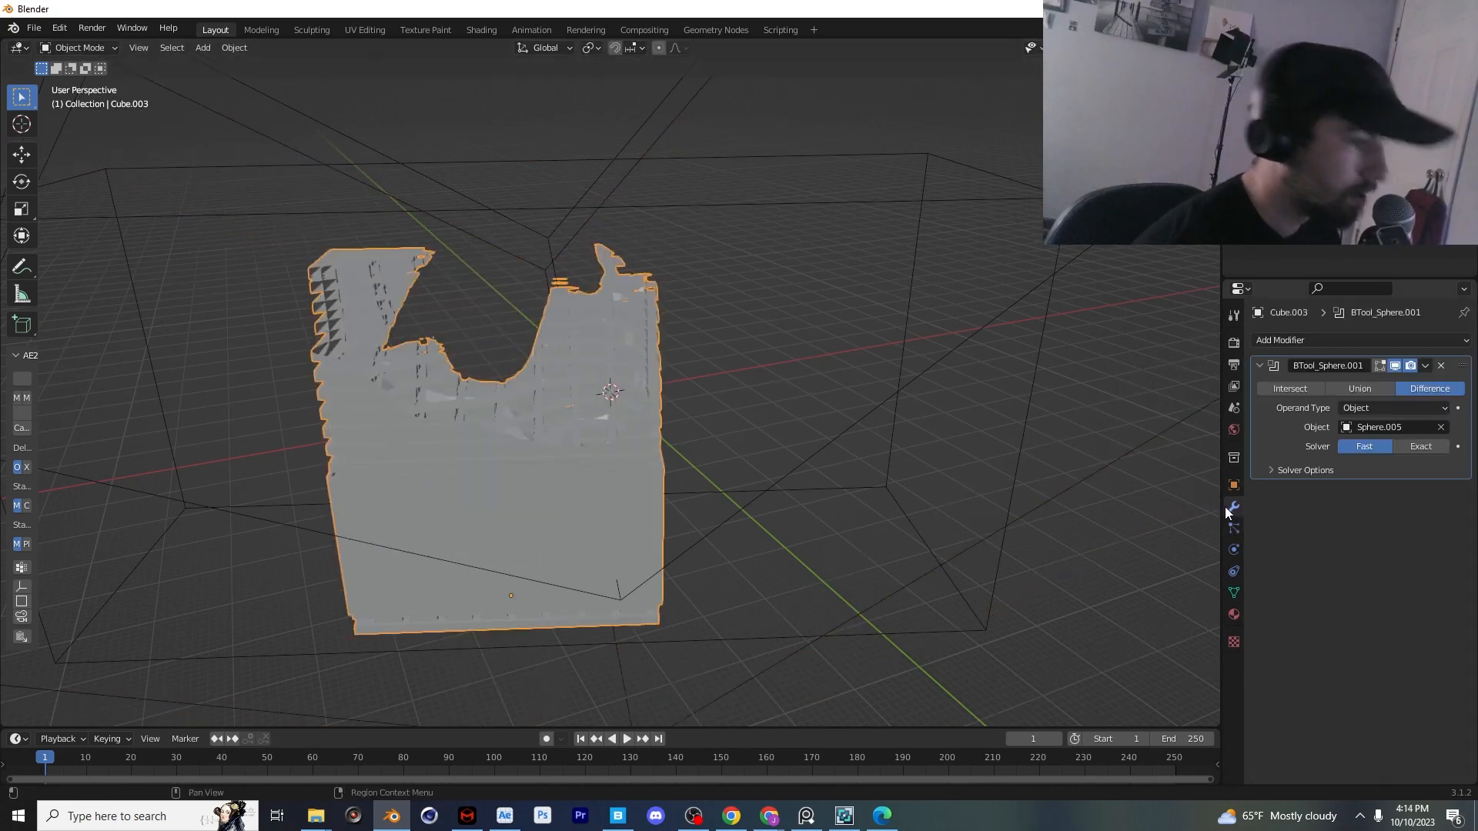
{"action": "left_click", "coordinate": [1423, 446]}
{"action": "left_click", "coordinate": [1379, 446]}
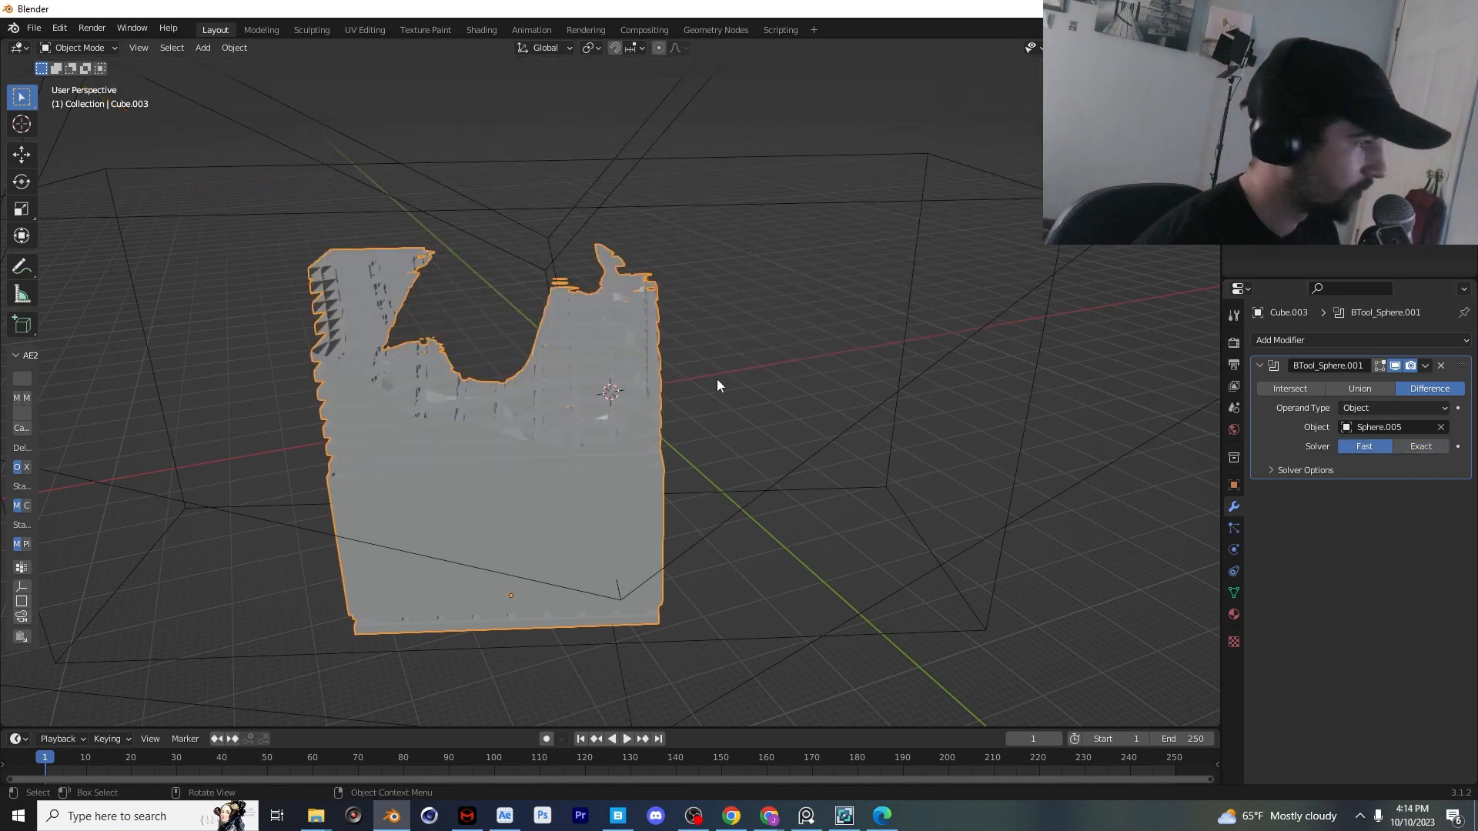
Select the wireframe building mesh Cube.005 and turn off its Wireframe modifier in the viewport
{"action": "middle_click_drag", "start_coordinate": [717, 378], "coordinate": [734, 385]}
{"action": "scroll", "coordinate": [734, 385], "scroll_direction": "up", "scroll_amount": 4}
{"action": "scroll", "coordinate": [761, 421], "scroll_direction": "down", "scroll_amount": 6}
{"action": "left_click", "coordinate": [899, 469]}
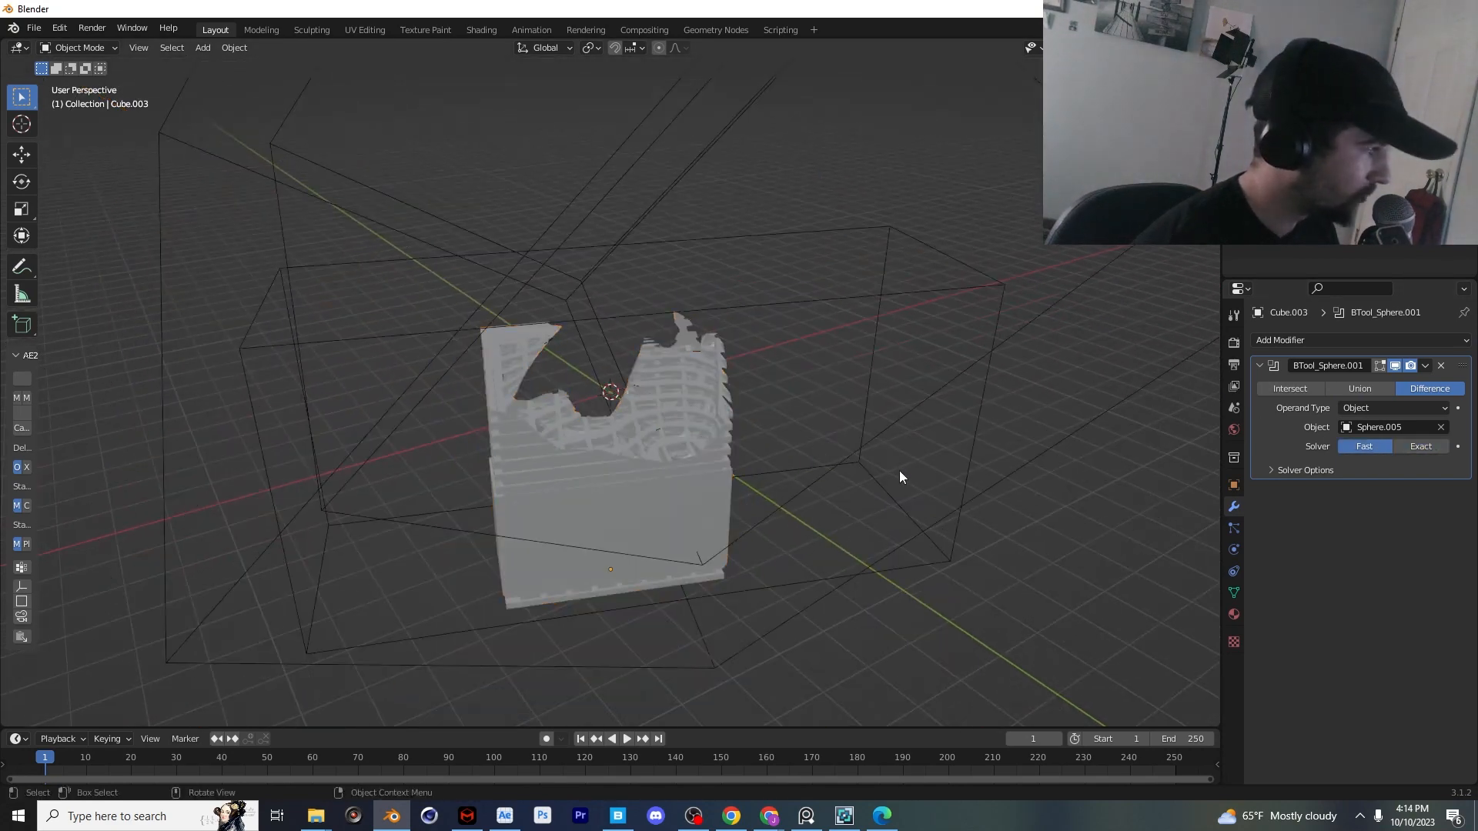
{"action": "left_click", "coordinate": [868, 445]}
{"action": "key", "text": "g"}
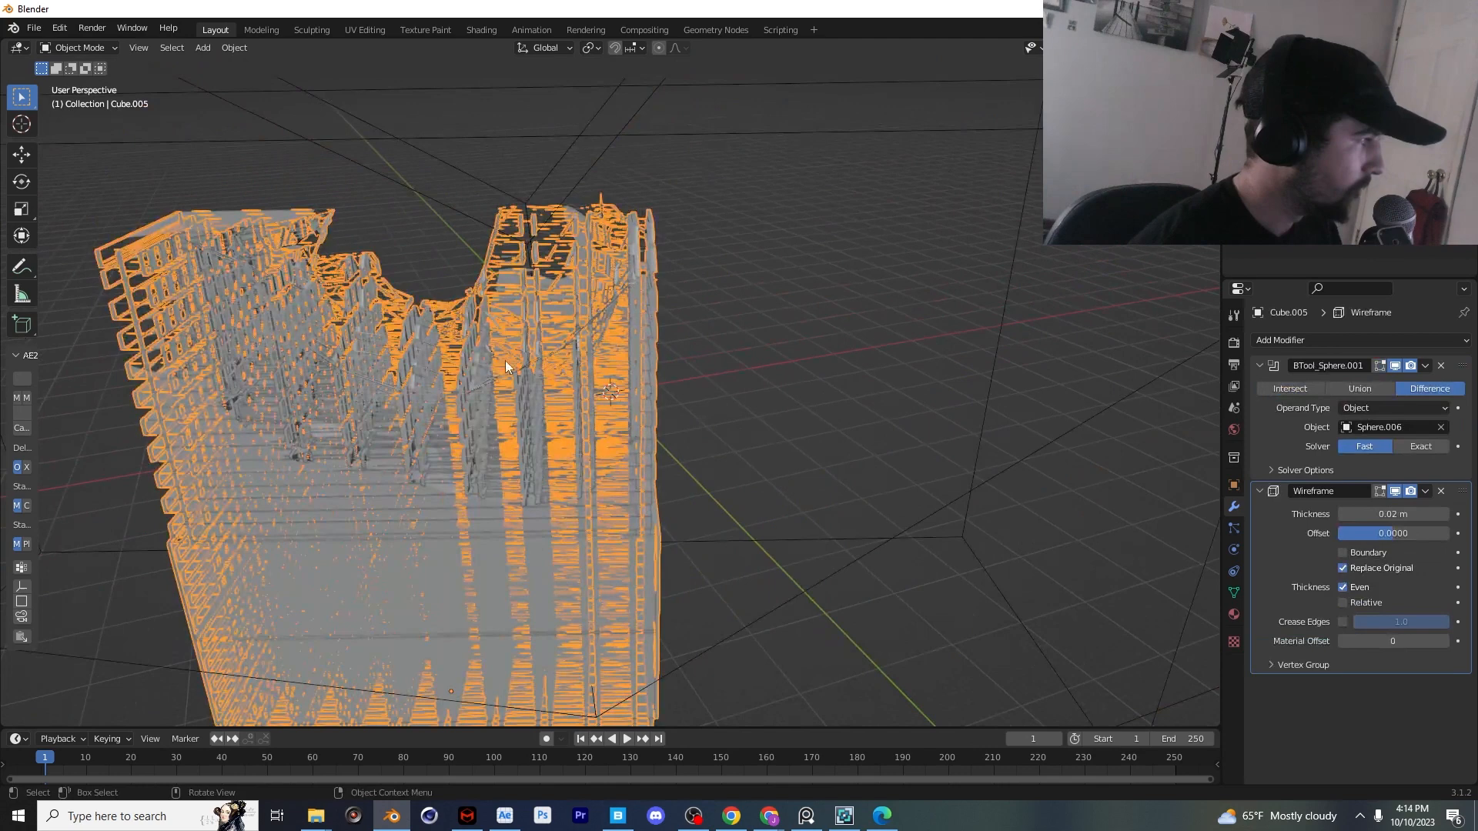
{"action": "middle_click_drag", "start_coordinate": [505, 360], "coordinate": [541, 367]}
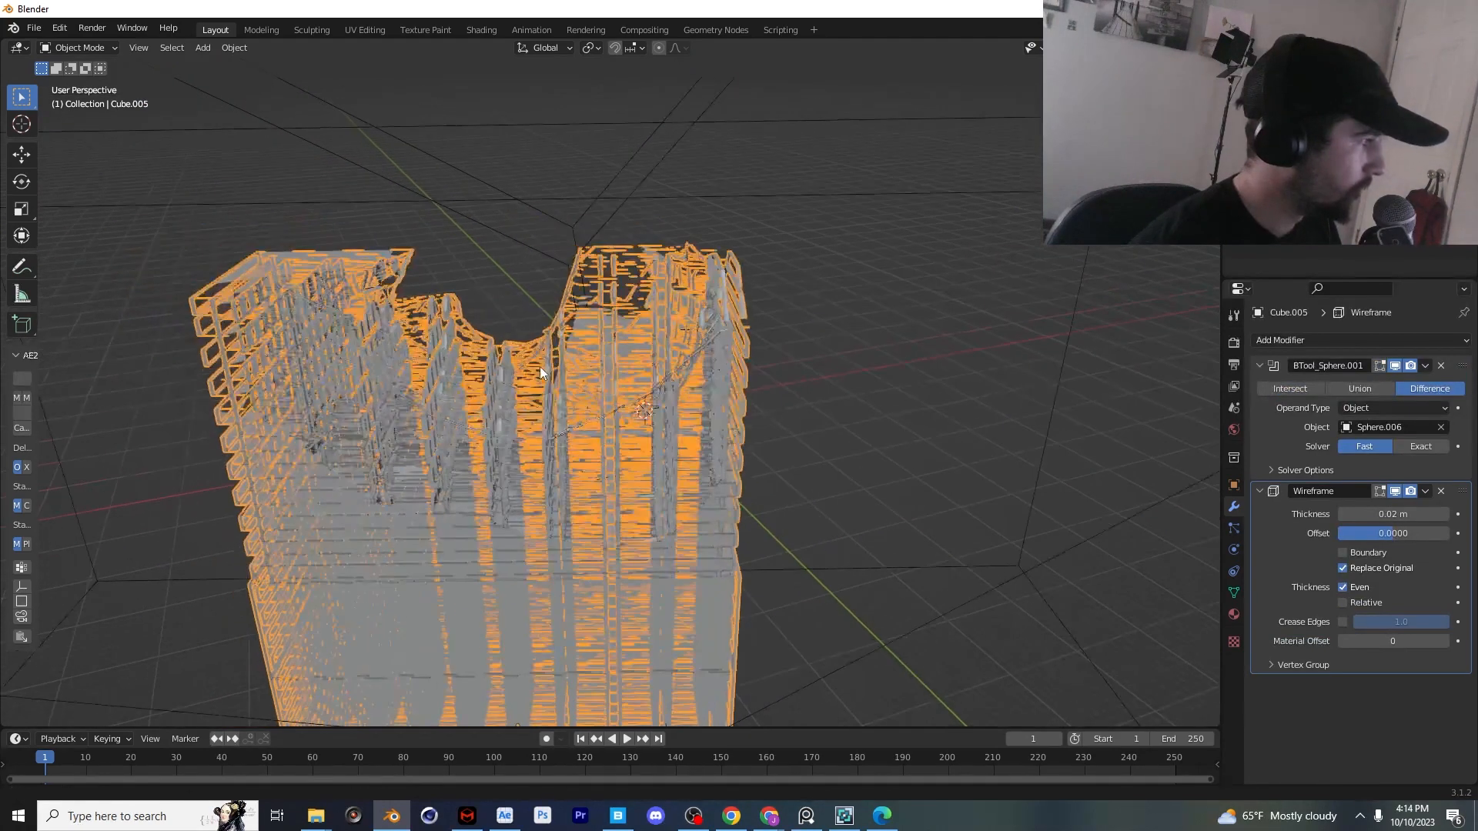
{"action": "left_click", "coordinate": [1395, 491]}
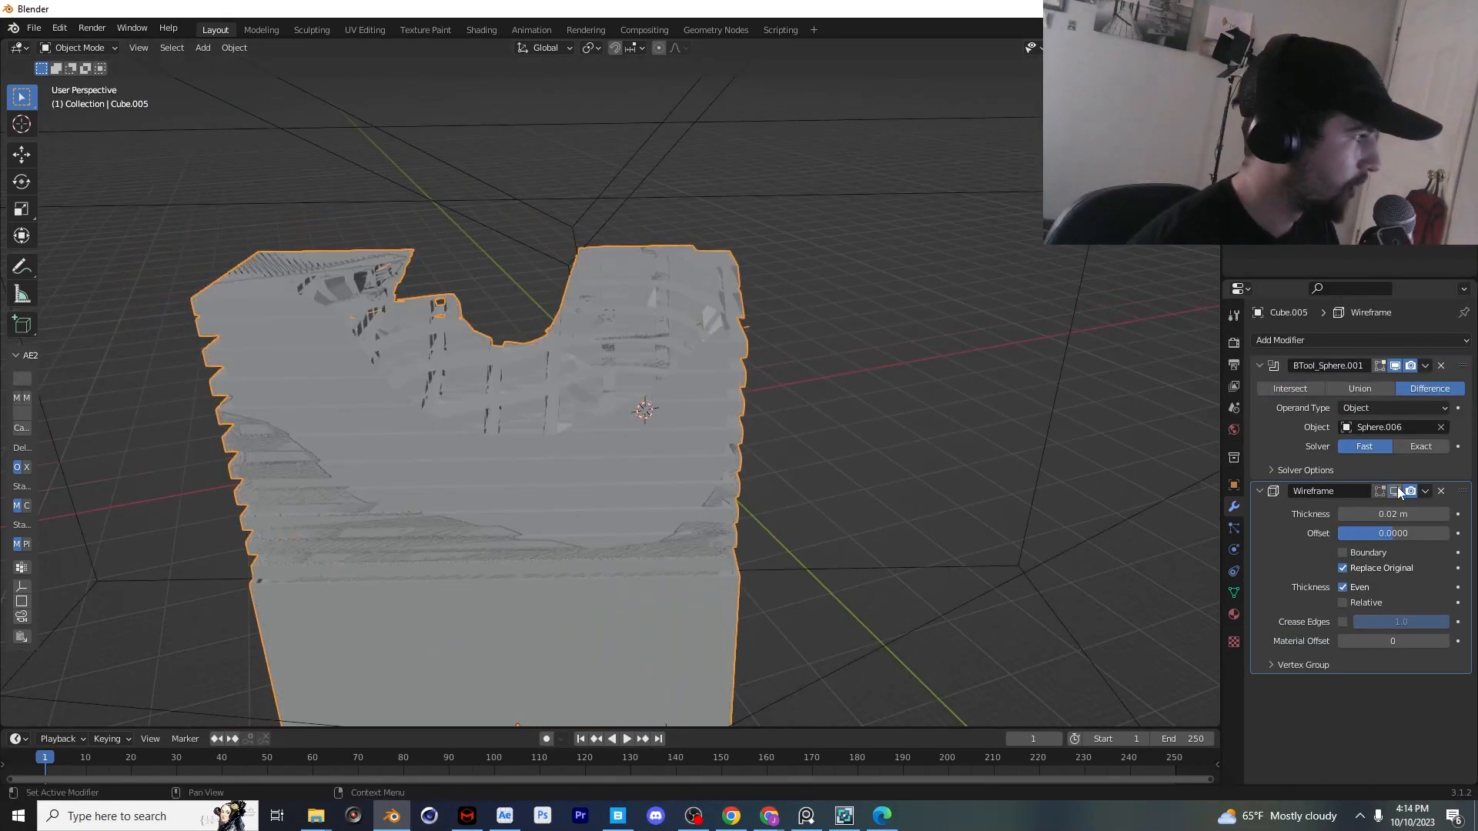
Set the viewport display of the cutter object Sphere.006 to Textured
{"action": "scroll", "coordinate": [756, 428], "scroll_direction": "down", "scroll_amount": 8}
{"action": "scroll", "coordinate": [756, 422], "scroll_direction": "up", "scroll_amount": 6}
{"action": "scroll", "coordinate": [602, 398], "scroll_direction": "down", "scroll_amount": 6}
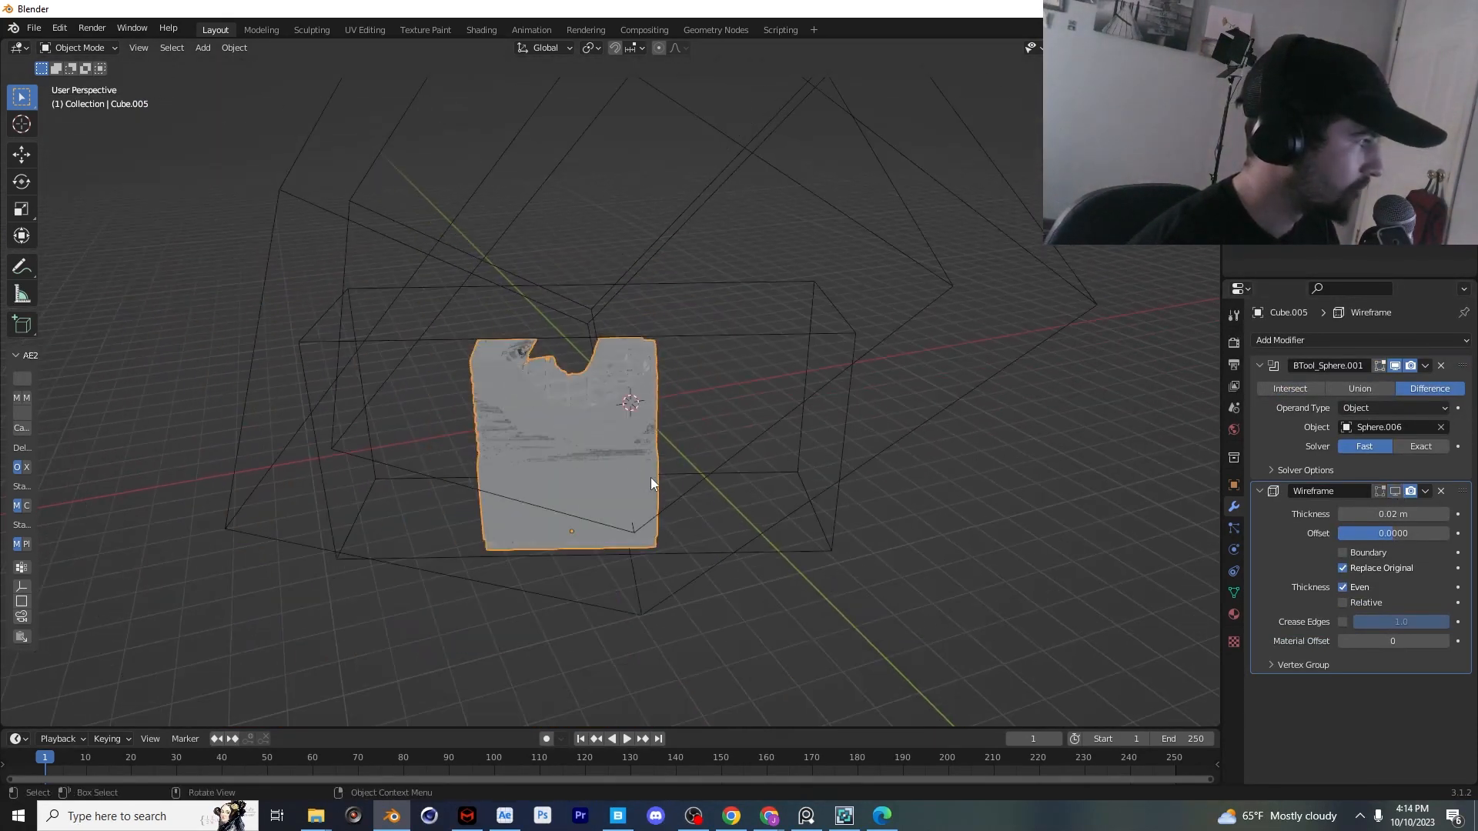
{"action": "scroll", "coordinate": [649, 478], "scroll_direction": "up", "scroll_amount": 4}
{"action": "left_click", "coordinate": [583, 264]}
{"action": "left_click", "coordinate": [1234, 485]}
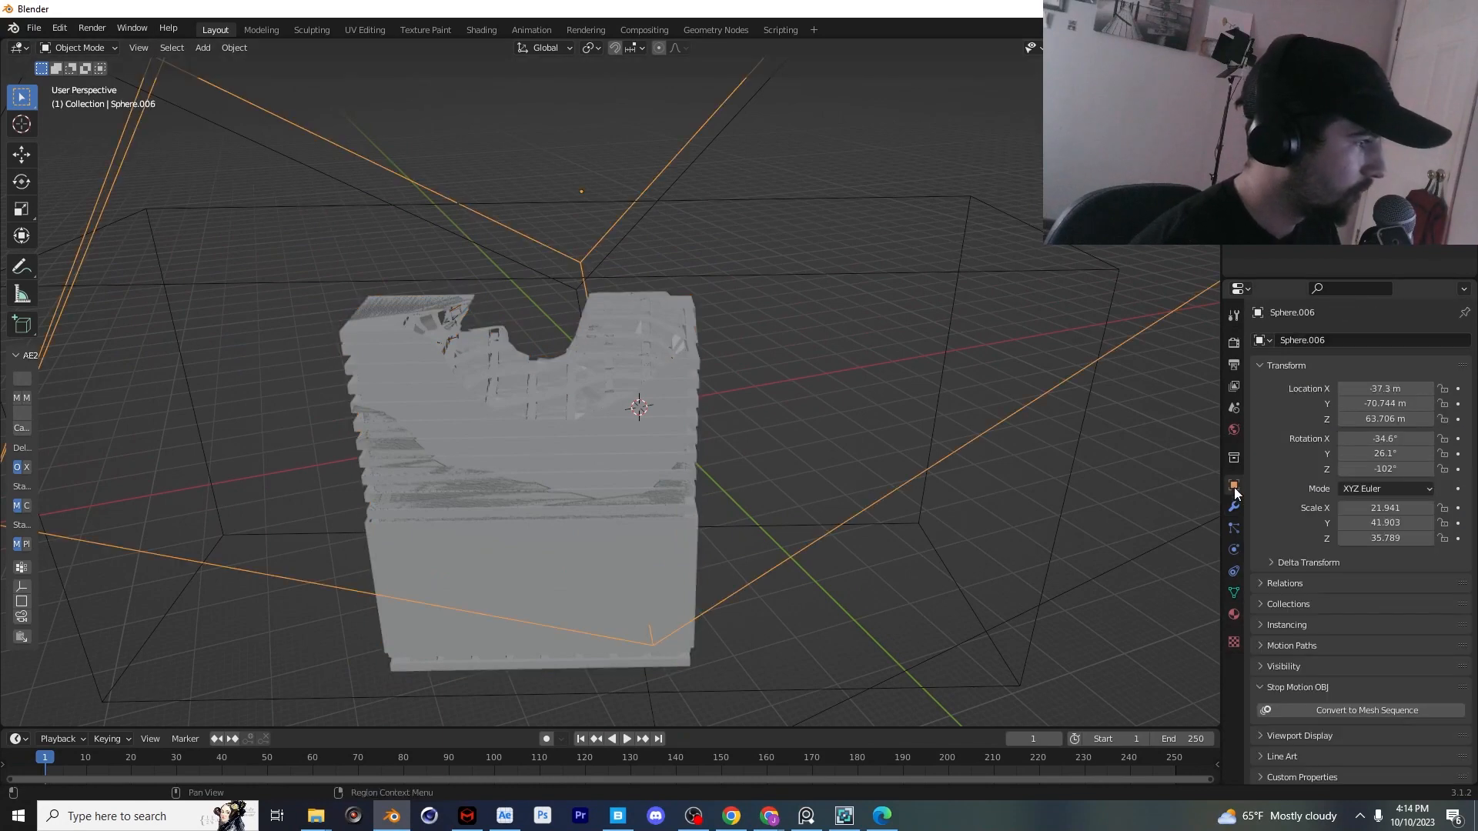
{"action": "scroll", "coordinate": [1375, 684], "scroll_direction": "down", "scroll_amount": 3}
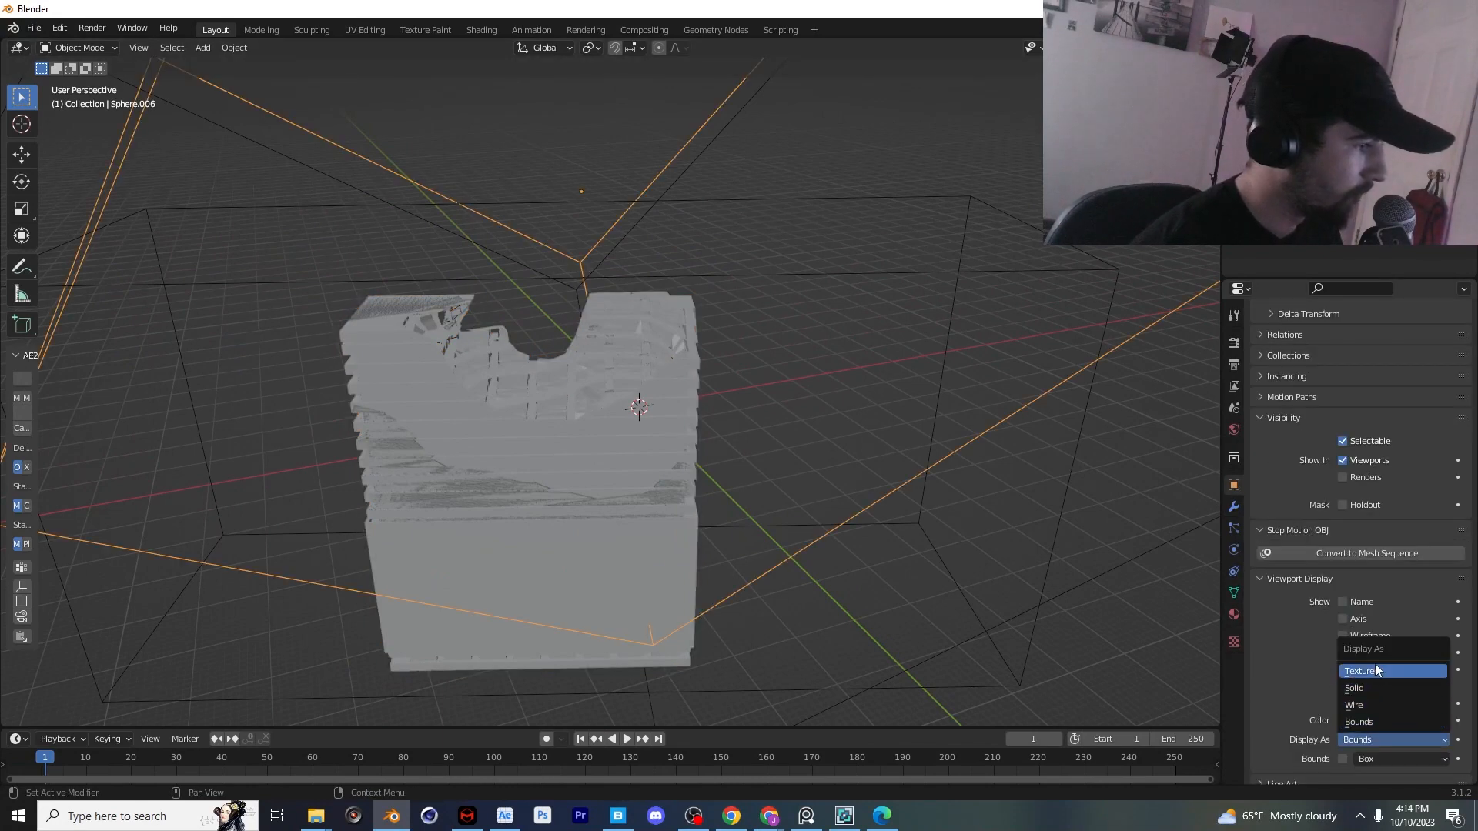
{"action": "left_click", "coordinate": [1375, 665]}
{"action": "scroll", "coordinate": [682, 380], "scroll_direction": "down", "scroll_amount": 6}
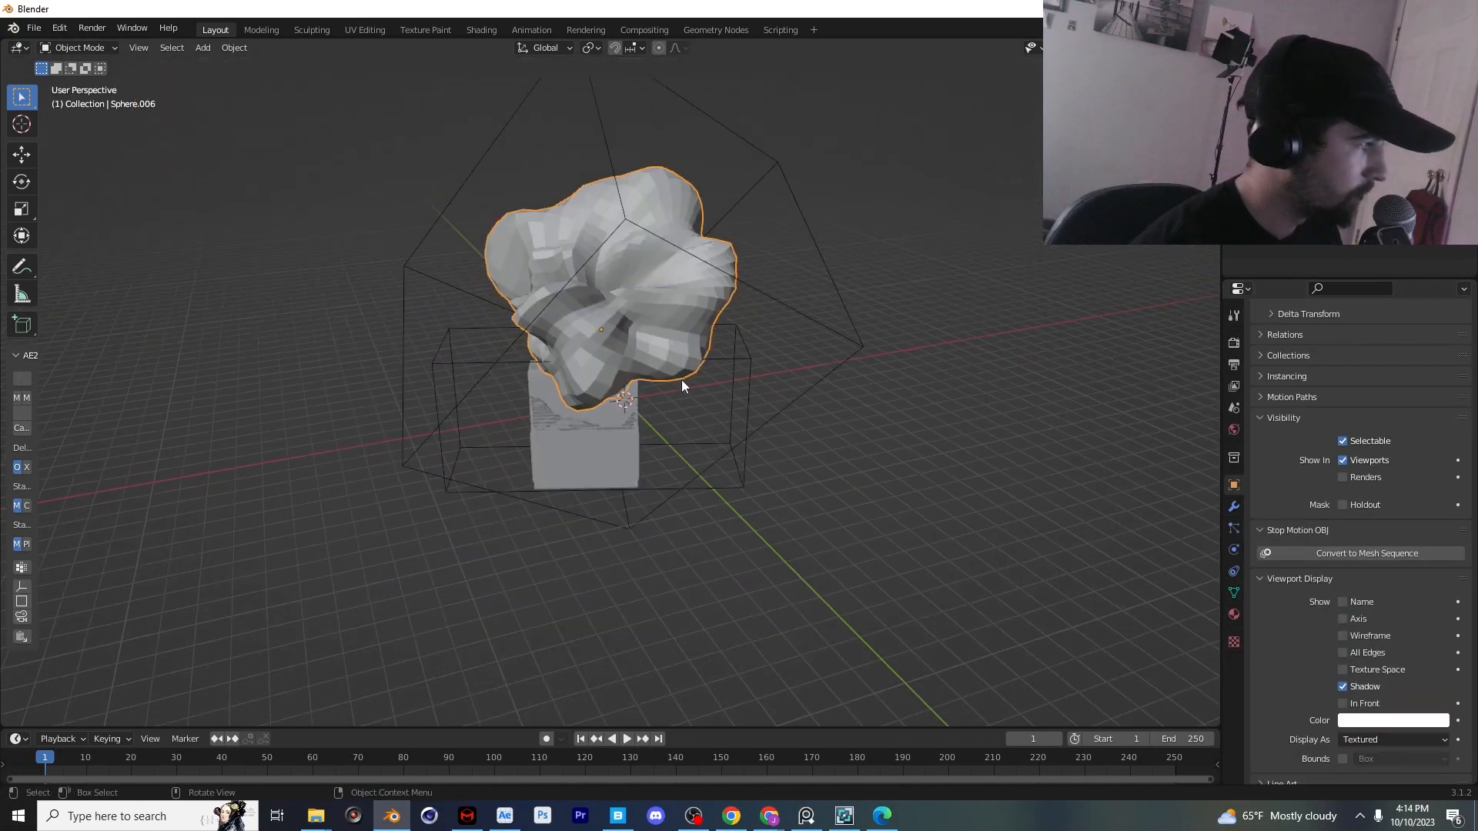
{"action": "scroll", "coordinate": [682, 380], "scroll_direction": "up", "scroll_amount": 1}
Turn the Subdivision modifier's viewport display off and back on for Sphere.006 to compare the shape
{"action": "left_click", "coordinate": [1234, 507]}
{"action": "left_click", "coordinate": [1395, 365]}
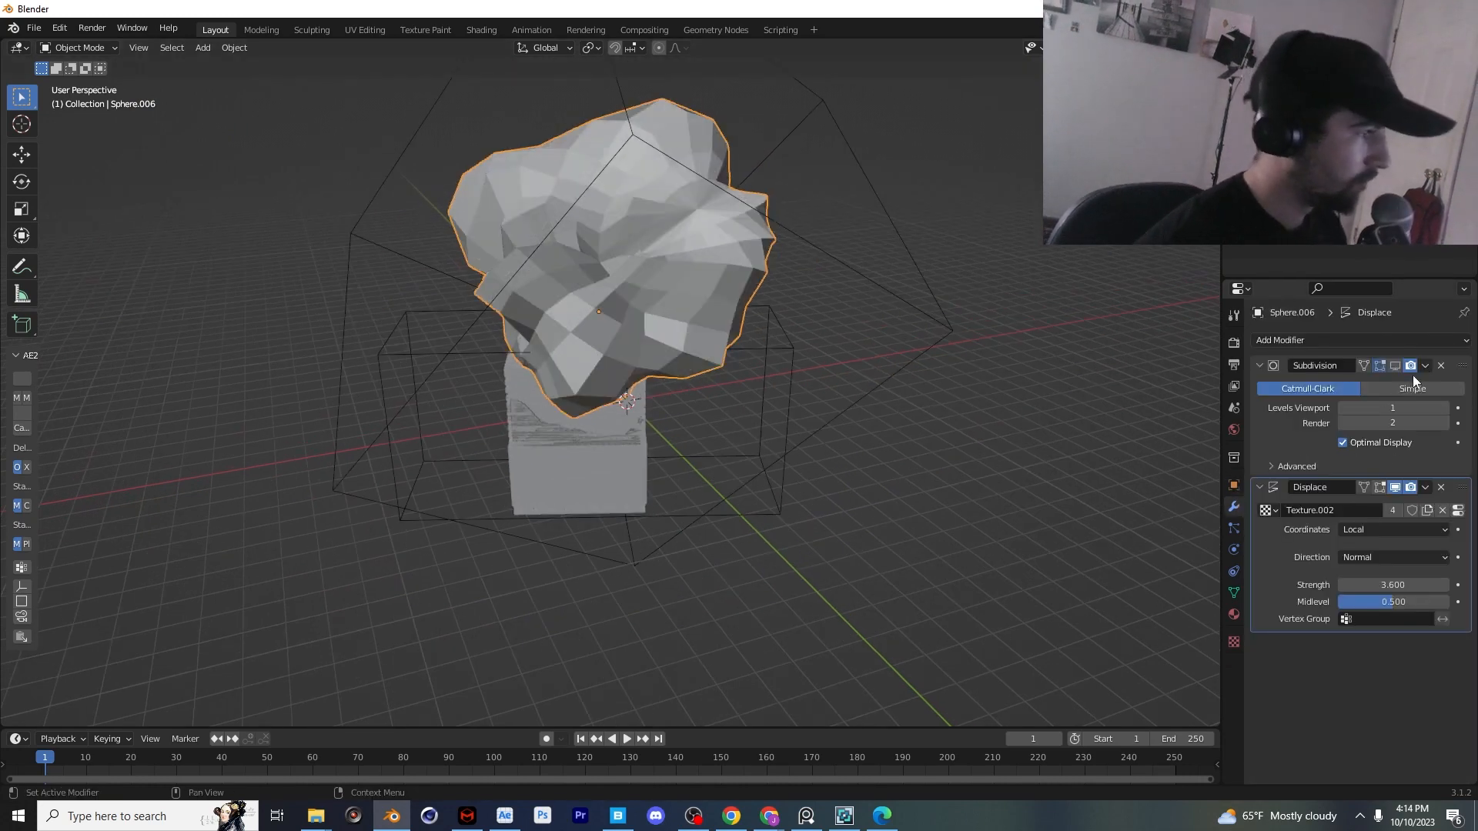
{"action": "left_click", "coordinate": [1396, 367]}
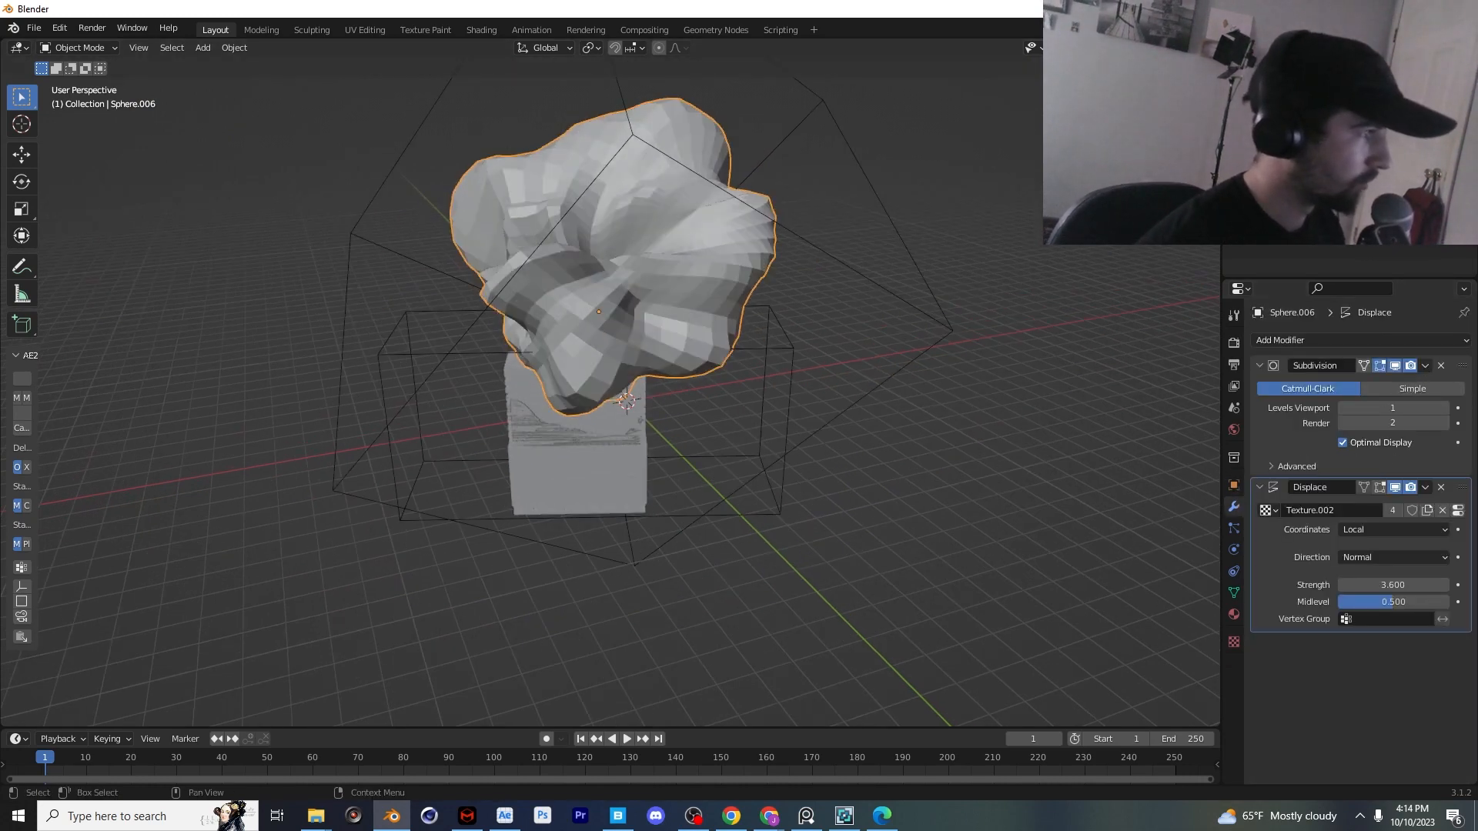
Add a plane mesh in an empty scene and scale it up
{"action": "key", "text": "shift+a"}
{"action": "mouse_move", "coordinate": [667, 421]}
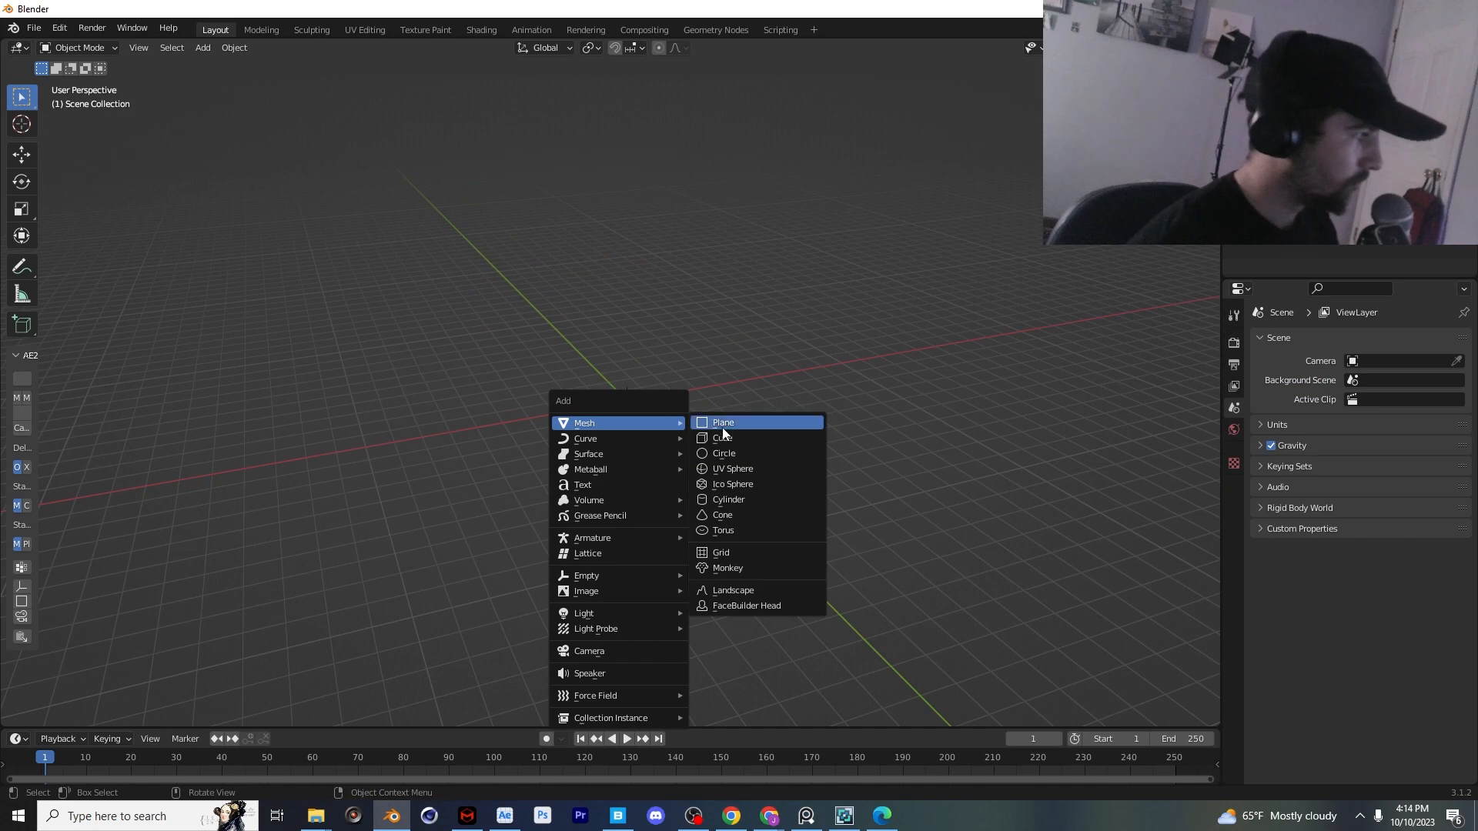
{"action": "left_click", "coordinate": [723, 424]}
{"action": "key", "text": "s"}
{"action": "left_click", "coordinate": [940, 494]}
{"action": "key", "text": "s"}
{"action": "left_click", "coordinate": [1030, 487]}
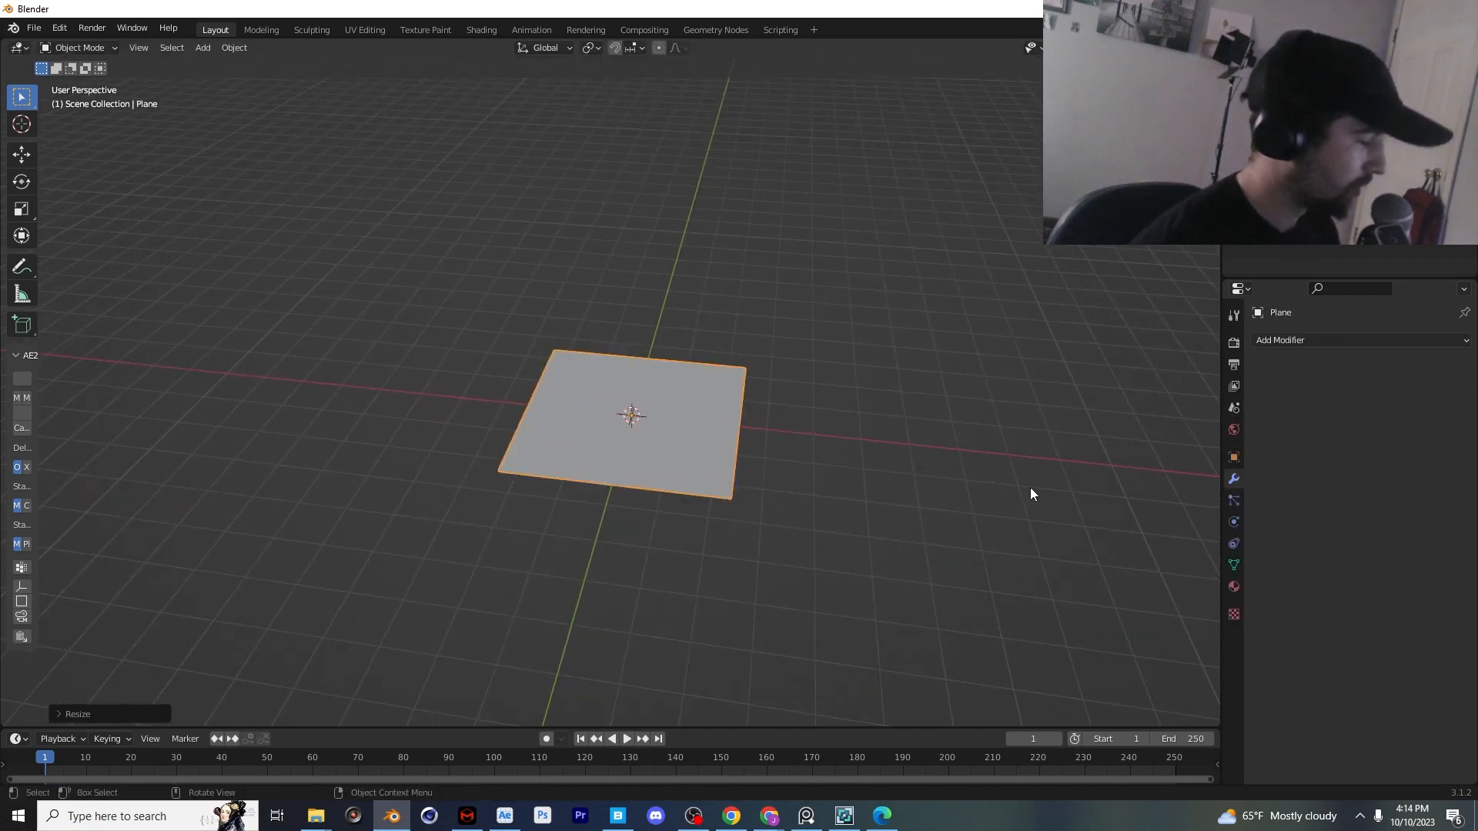
Extrude the plane upward in Edit Mode by about 1.6 m to make a thick floor slab
{"action": "scroll", "coordinate": [865, 465], "scroll_direction": "up", "scroll_amount": 4}
{"action": "middle_click_drag", "start_coordinate": [865, 465], "coordinate": [890, 462]}
{"action": "key", "text": "Tab"}
{"action": "key", "text": "e"}
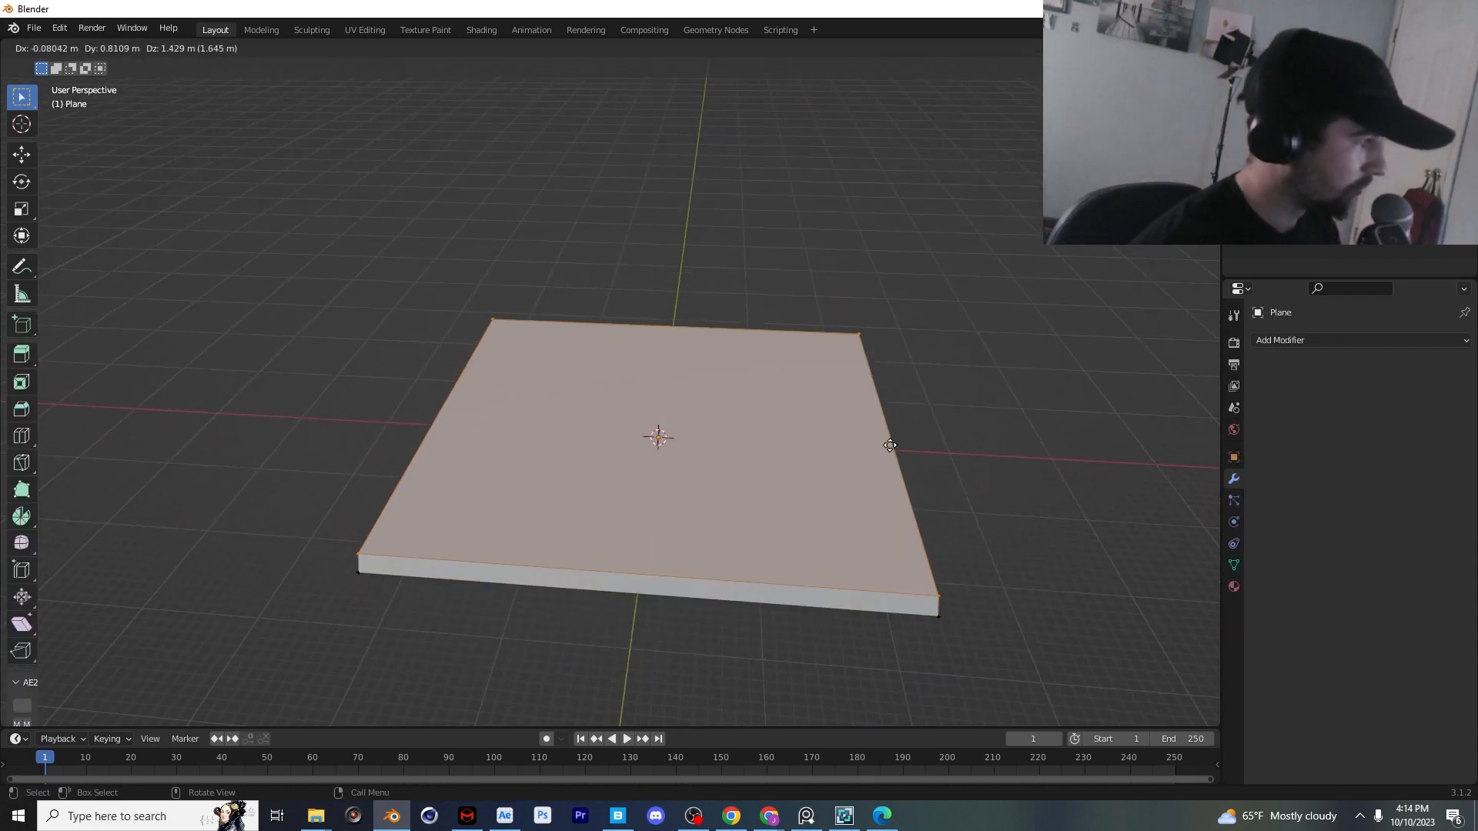
{"action": "left_click", "coordinate": [893, 443]}
{"action": "key", "text": "shift+a"}
{"action": "left_click", "coordinate": [890, 408]}
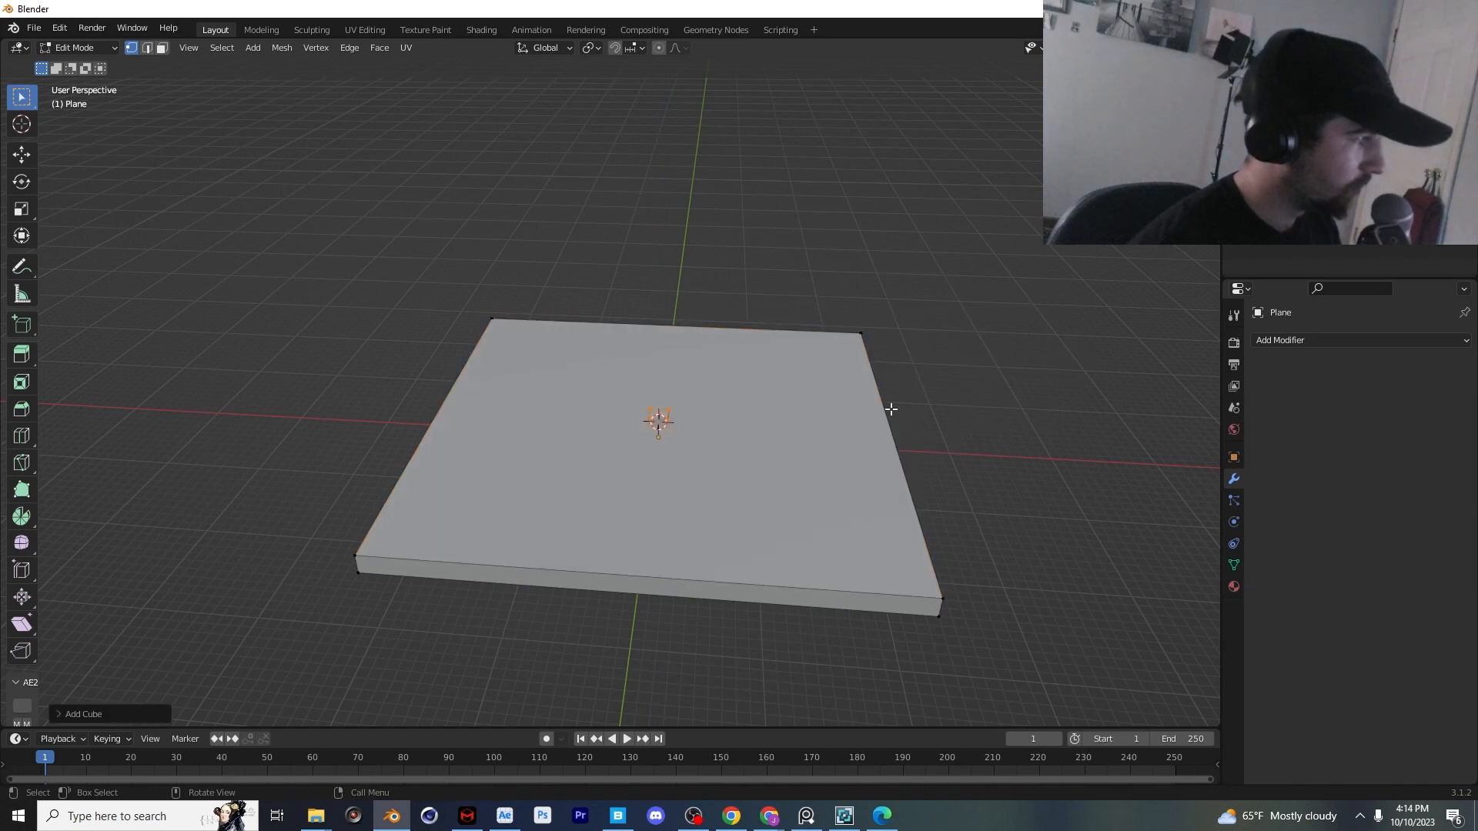
{"action": "key", "text": "s"}
{"action": "left_click", "coordinate": [904, 412]}
{"action": "key", "text": "x"}
{"action": "left_click", "coordinate": [903, 415]}
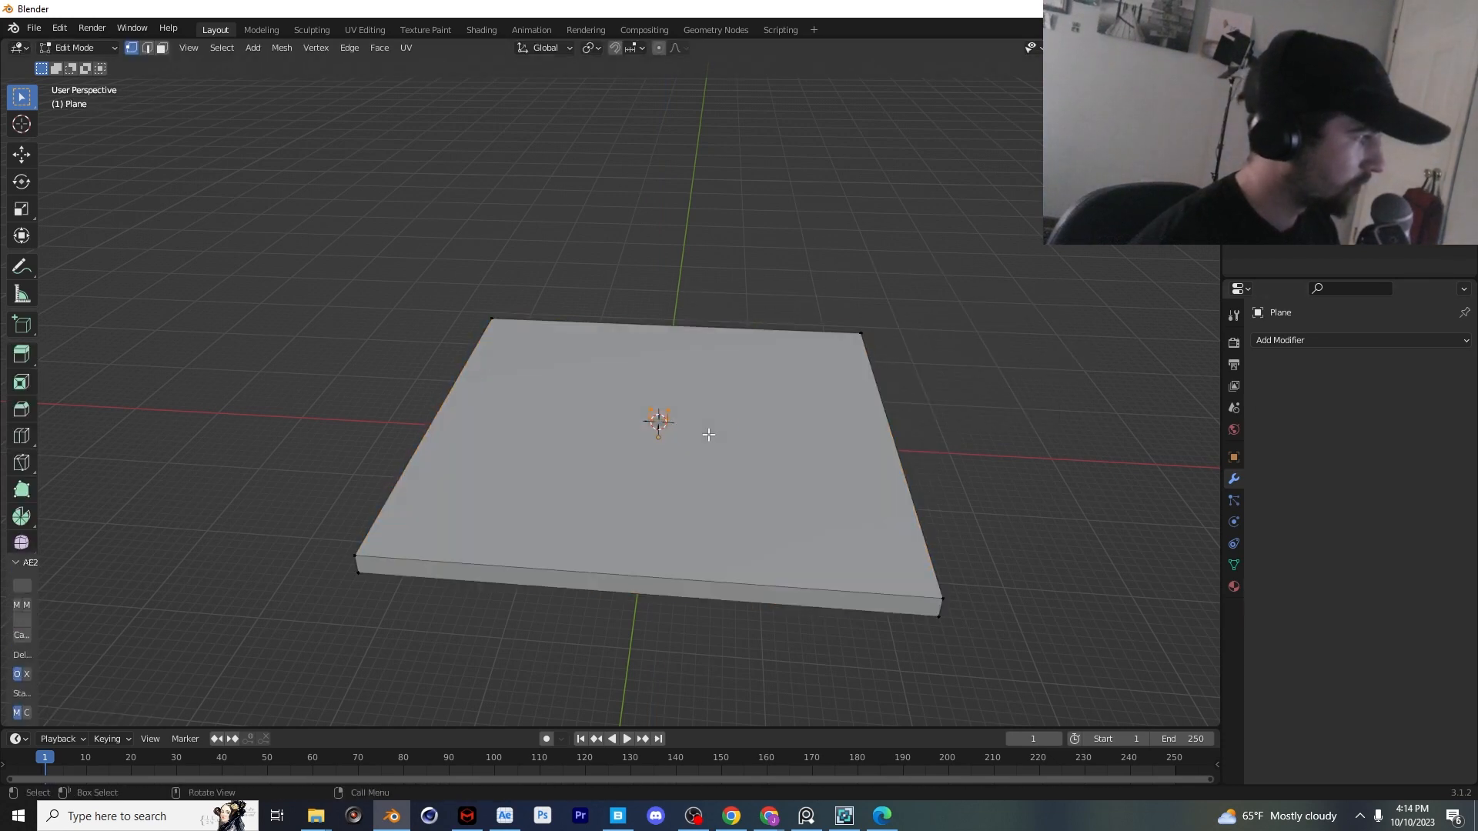
Add a separate cube in Object Mode, move it to the slab's edge along the X axis and scale it up
{"action": "key", "text": "Tab"}
{"action": "key", "text": "shift+a"}
{"action": "mouse_move", "coordinate": [709, 435]}
{"action": "left_click", "coordinate": [786, 449]}
{"action": "key", "text": "g"}
{"action": "left_click", "coordinate": [543, 439]}
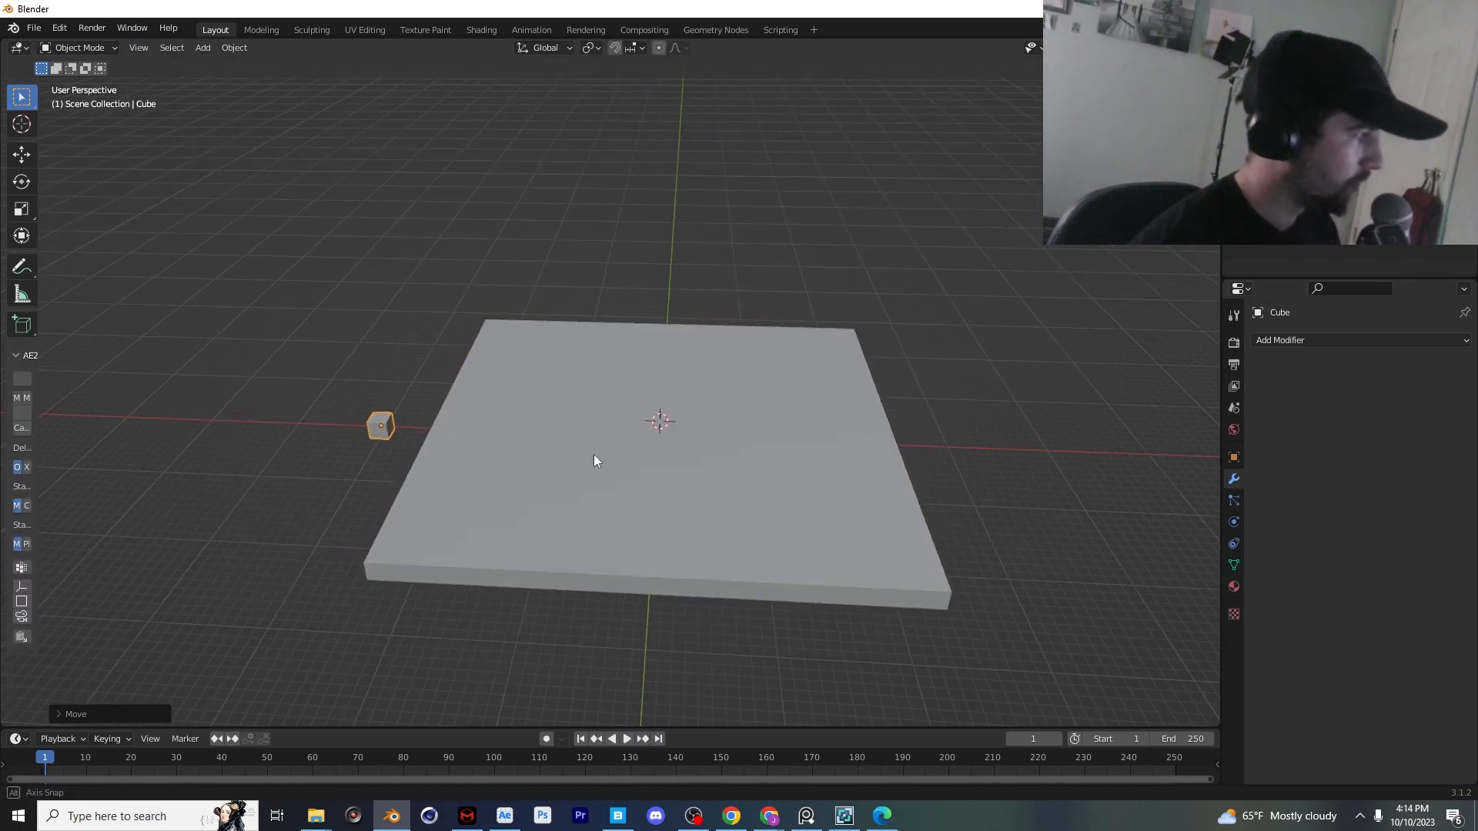
{"action": "middle_click_drag", "start_coordinate": [594, 462], "coordinate": [604, 445]}
{"action": "key", "text": "s"}
{"action": "left_click", "coordinate": [702, 454]}
Position the cube at a corner of the slab so that it is partly sunk into the surface
{"action": "middle_click_drag", "start_coordinate": [702, 454], "coordinate": [770, 456]}
{"action": "key", "text": "g"}
{"action": "left_click", "coordinate": [383, 482]}
{"action": "middle_click_drag", "start_coordinate": [383, 482], "coordinate": [611, 481]}
{"action": "key", "text": "g"}
{"action": "left_click", "coordinate": [477, 572]}
{"action": "middle_click_drag", "start_coordinate": [477, 572], "coordinate": [577, 585]}
{"action": "key", "text": "g"}
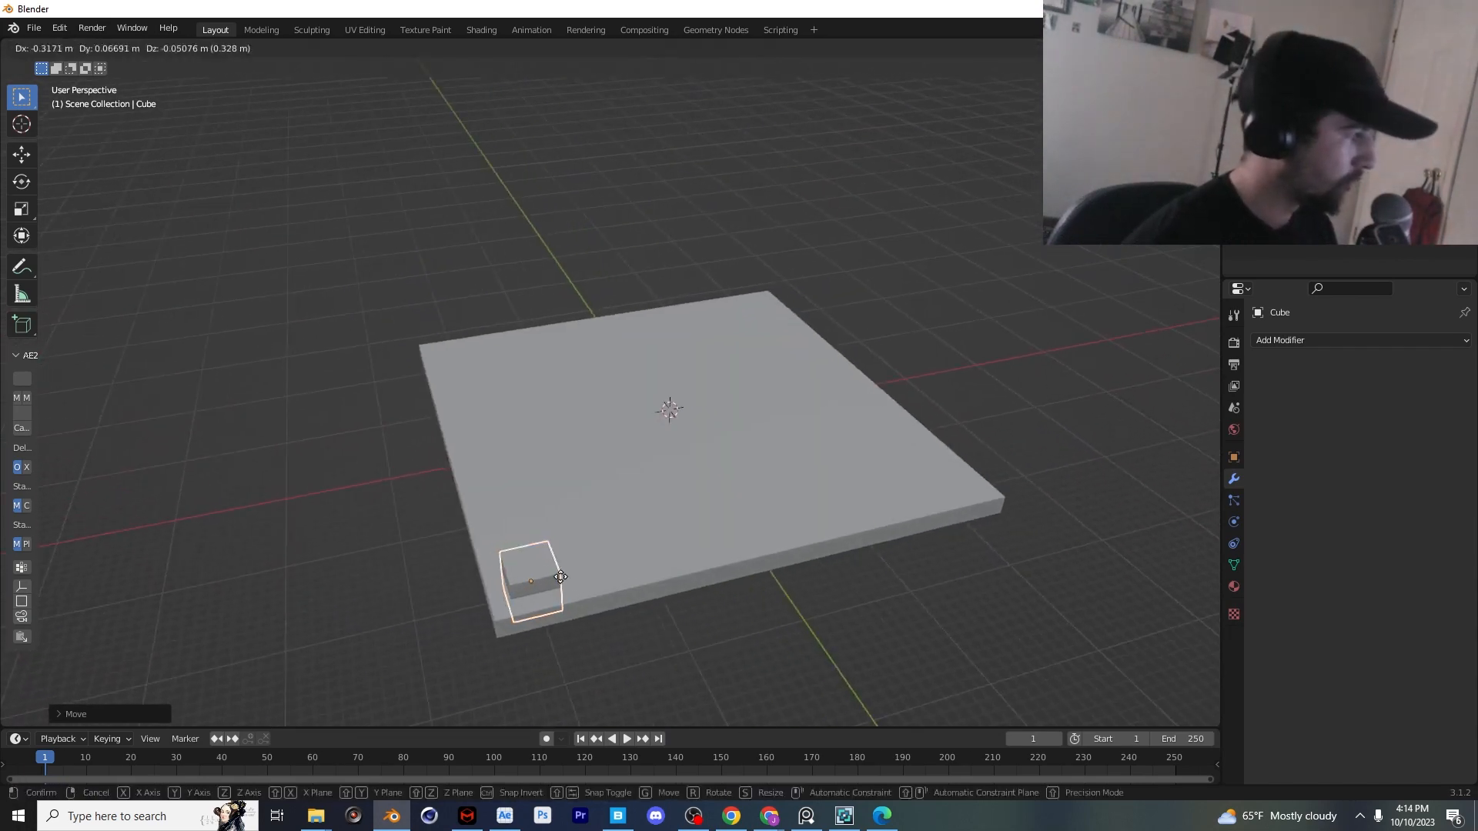
{"action": "left_click", "coordinate": [578, 585]}
Array the cube across the slab with count 9 at X factor 1.2 and count 8 at Y factor 1.3, and select everything
{"action": "left_click", "coordinate": [1263, 343]}
{"action": "left_click", "coordinate": [1157, 383]}
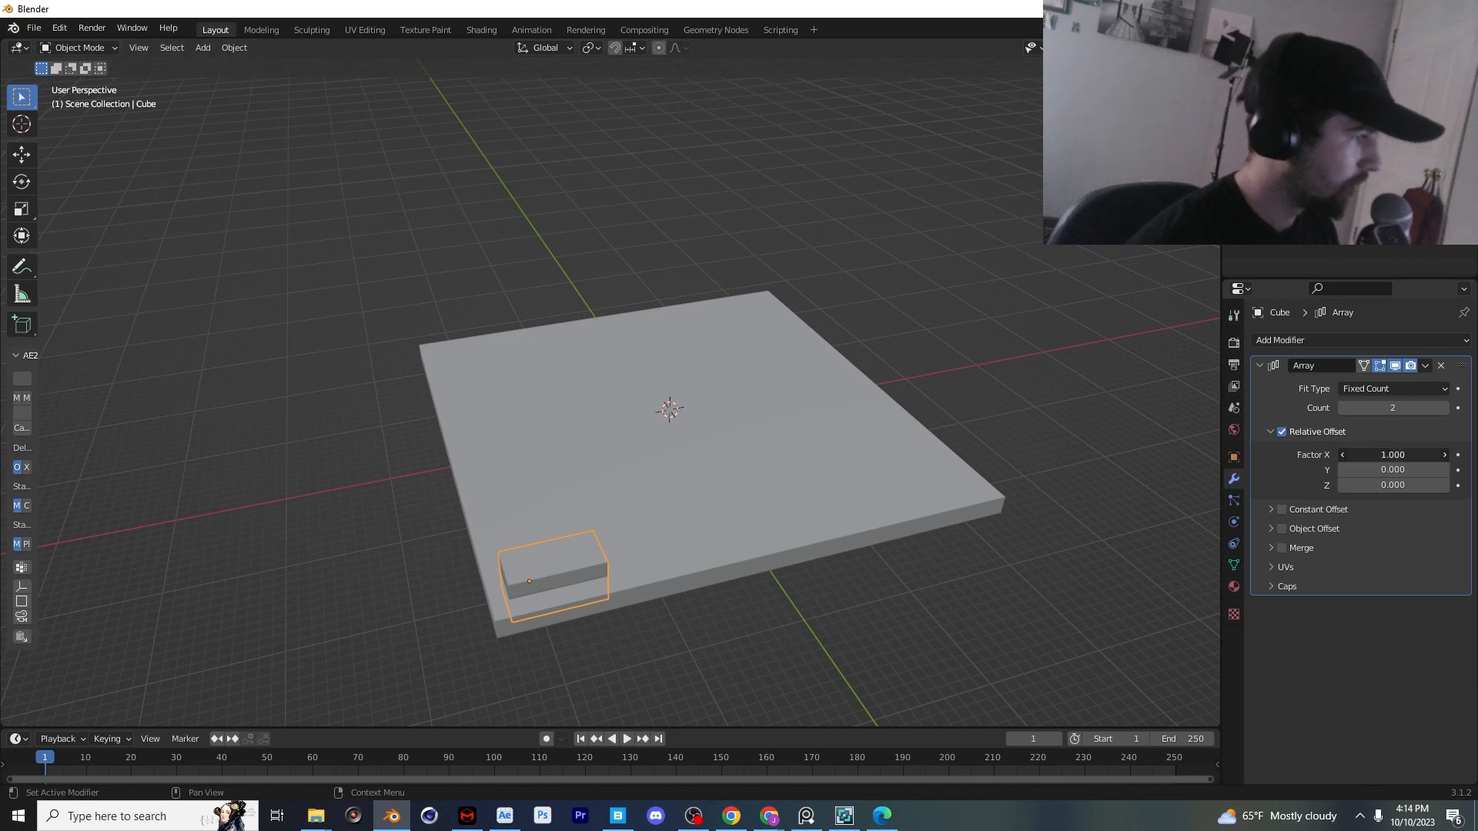
{"action": "left_click_drag", "start_coordinate": [1385, 408], "coordinate": [1363, 455]}
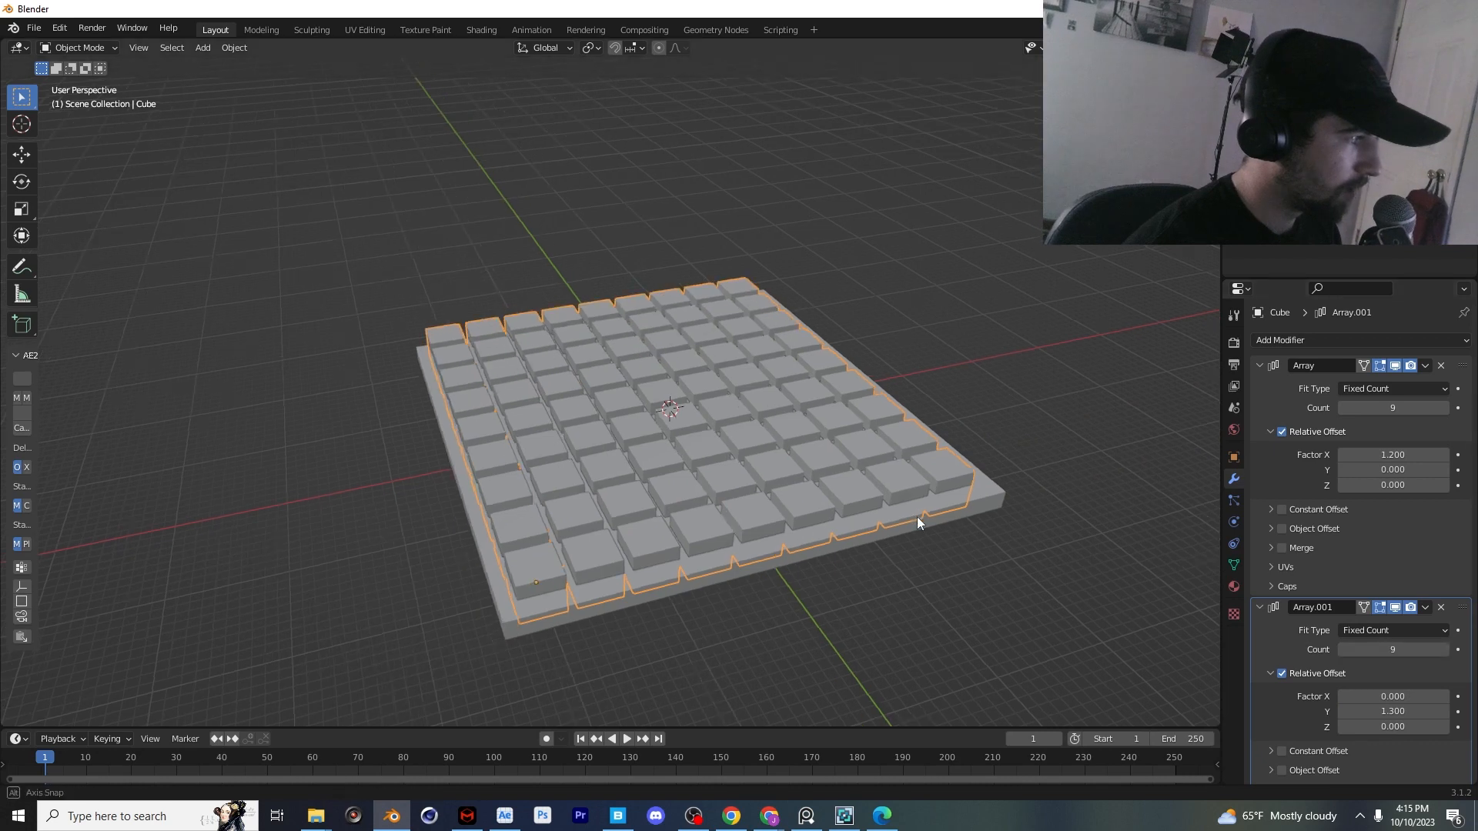
{"action": "middle_click_drag", "start_coordinate": [917, 516], "coordinate": [1070, 511]}
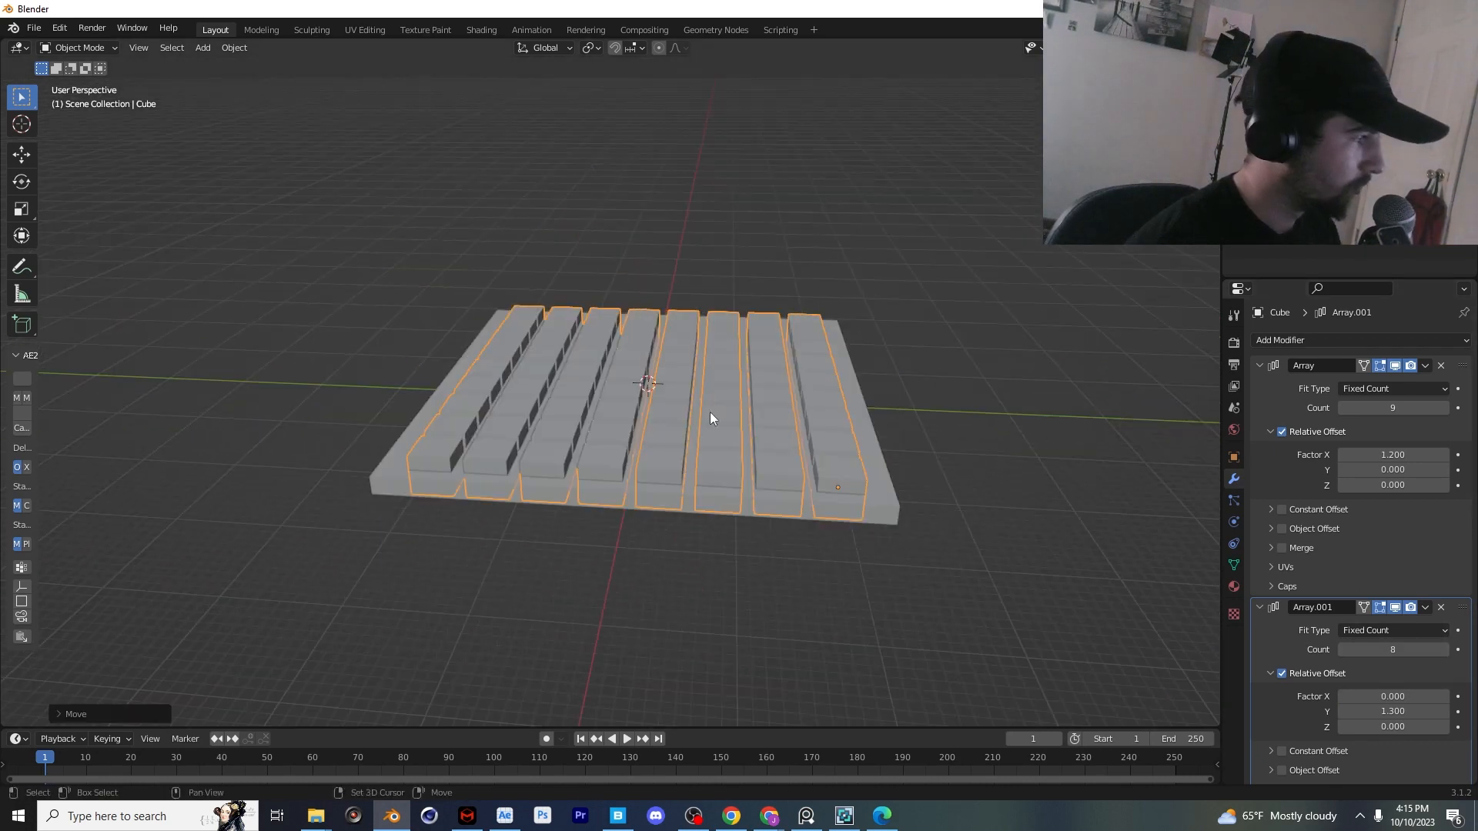
{"action": "key", "text": "a"}
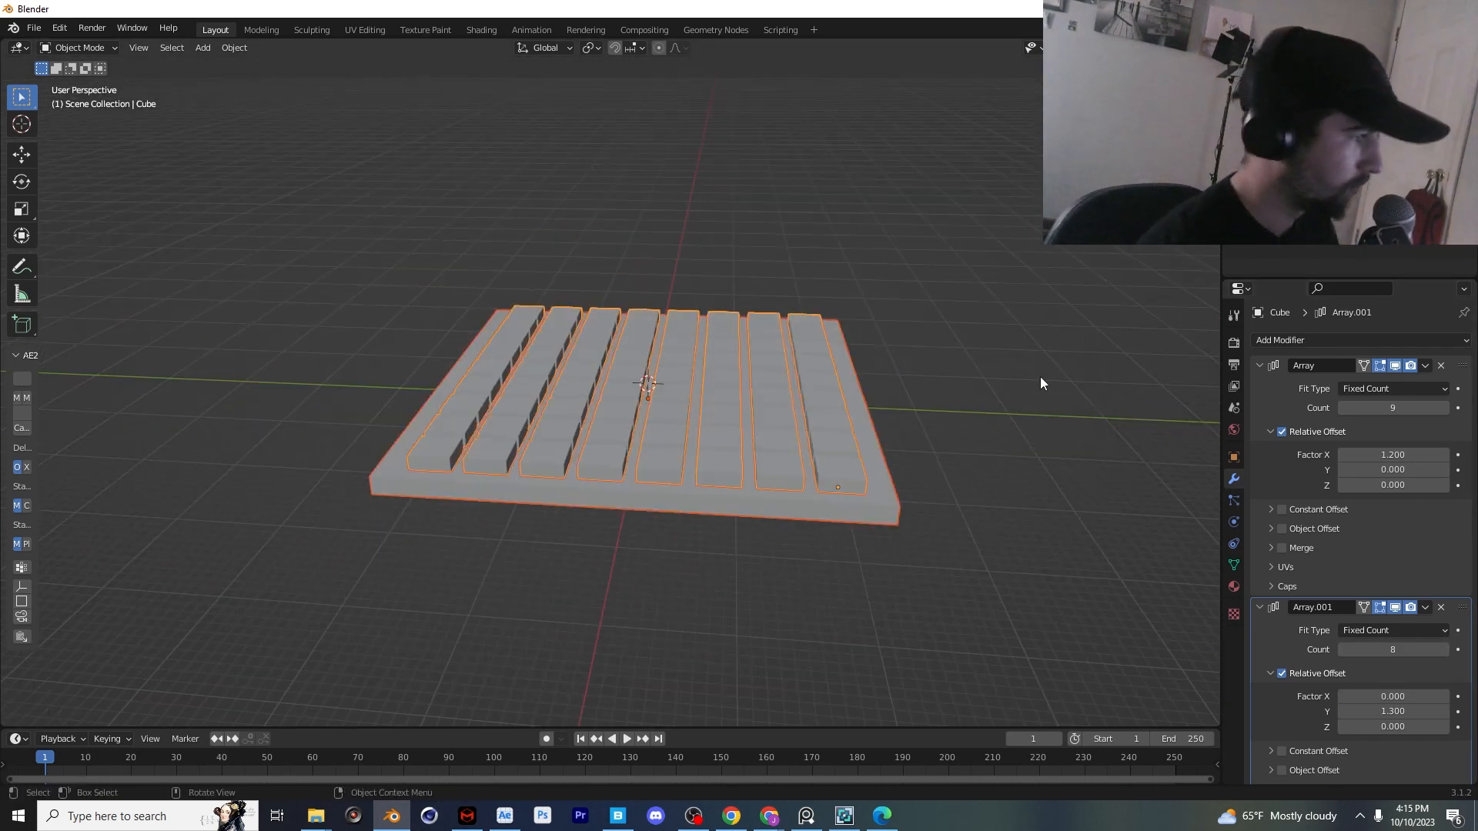
{"action": "key", "text": "ctrl+a"}
{"action": "key", "text": "ctrl+a"}
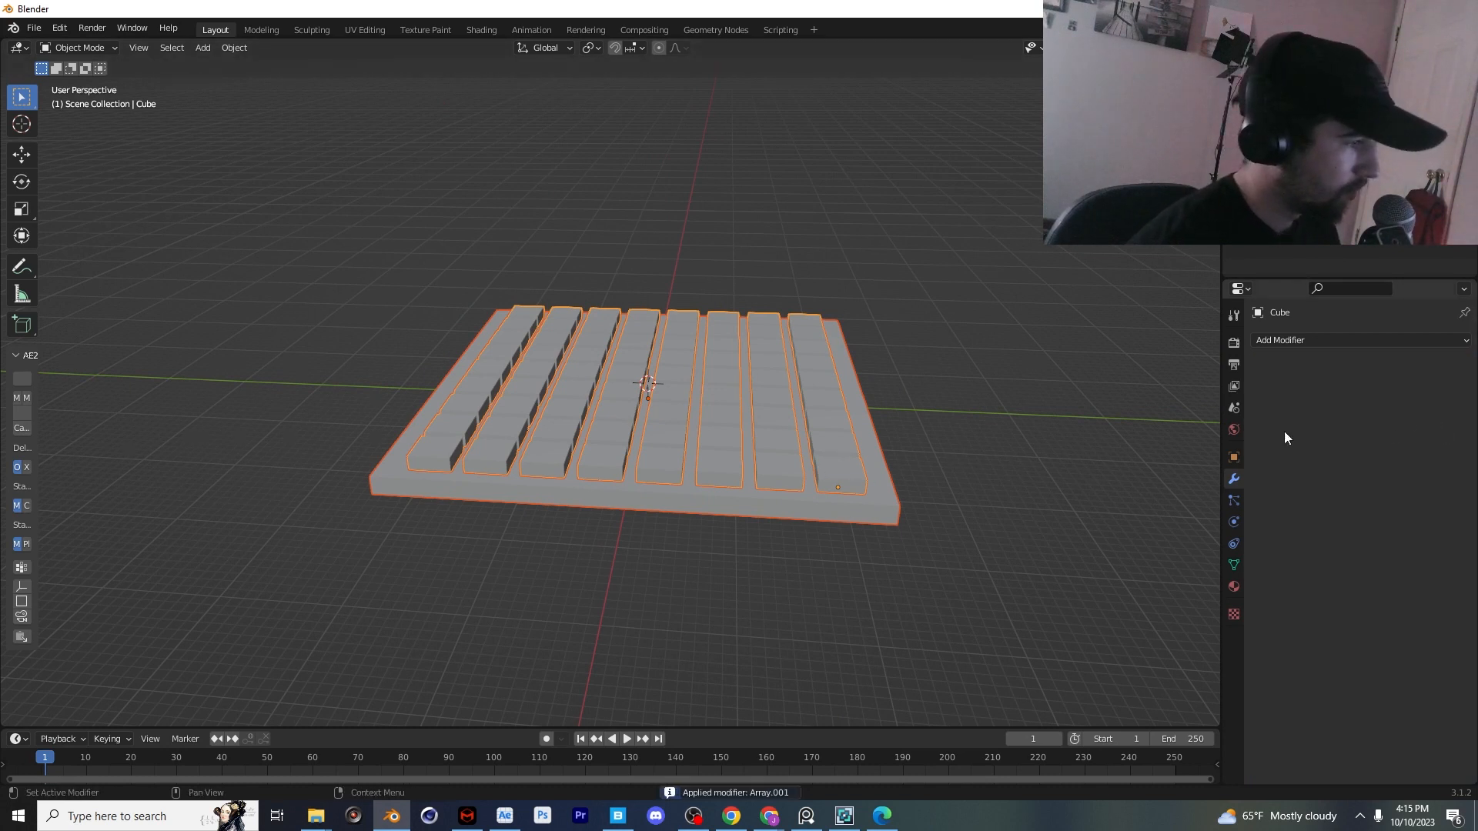
{"action": "key", "text": "ctrl+z"}
{"action": "key", "text": "ctrl+z"}
Apply both Array modifiers on the cube and join the block grid and the slab into one object
{"action": "key", "text": "ctrl+a"}
{"action": "key", "text": "ctrl+s"}
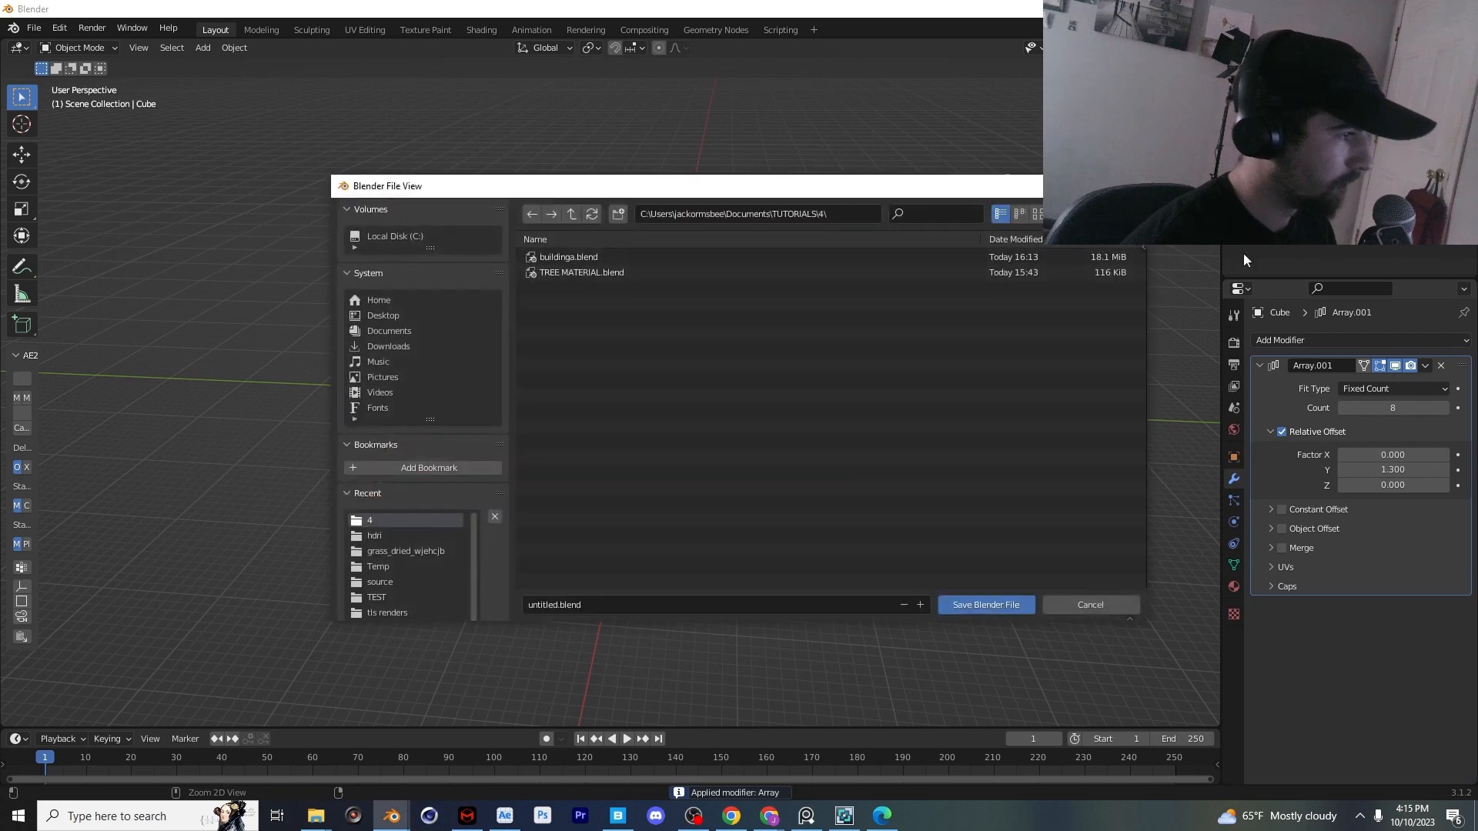
{"action": "key", "text": "Escape"}
{"action": "key", "text": "ctrl+a"}
{"action": "middle_click_drag", "start_coordinate": [879, 511], "coordinate": [904, 419]}
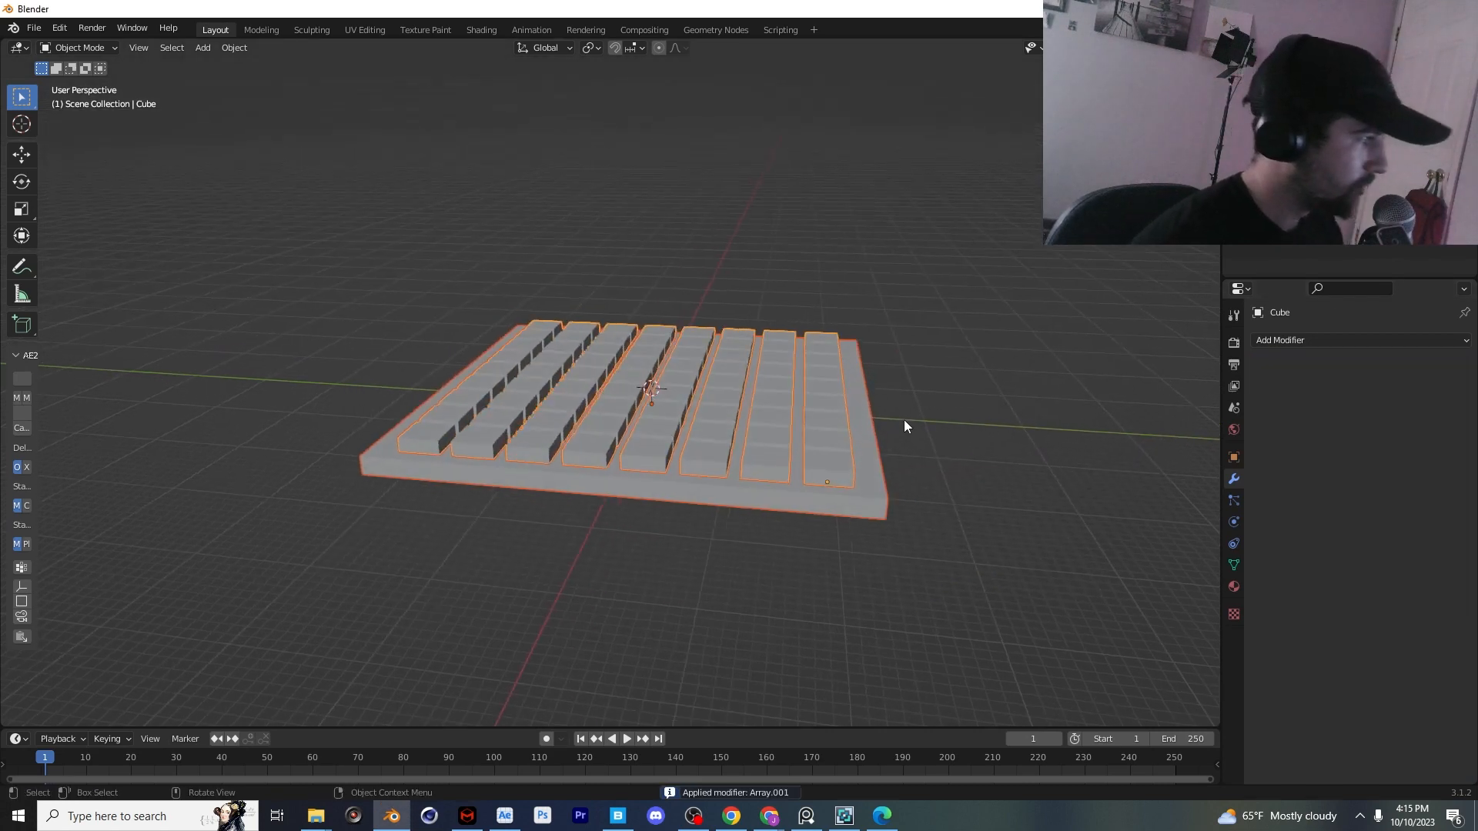
{"action": "key", "text": "ctrl+j"}
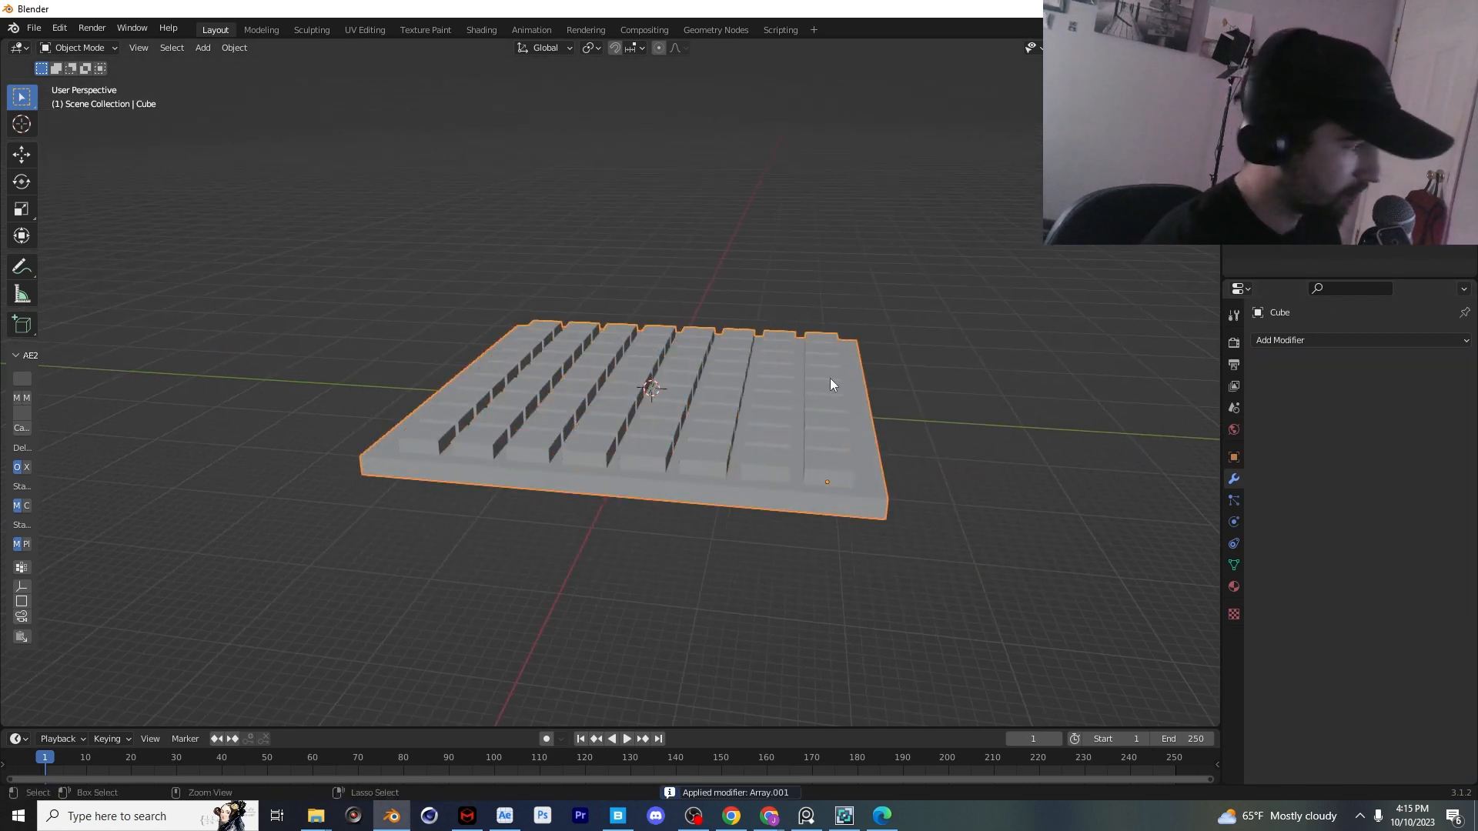
Add an Array modifier to the joined floor with relative offset factors X 0, Y 0 and Z 1
{"action": "left_click", "coordinate": [1318, 353]}
{"action": "left_click", "coordinate": [1172, 384]}
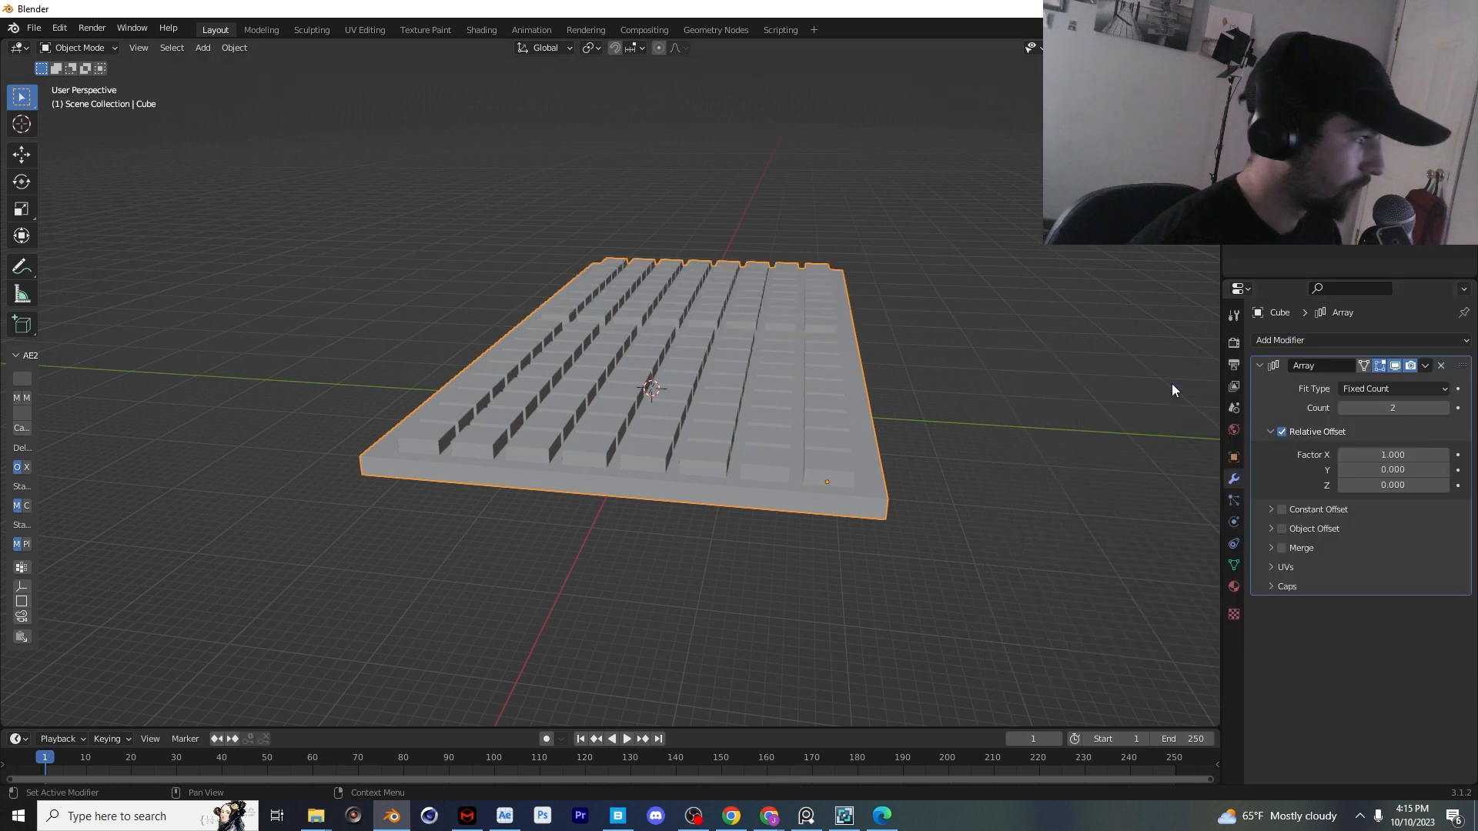
{"action": "left_click", "coordinate": [1395, 454]}
{"action": "type", "text": "0"}
{"action": "key", "text": "Tab"}
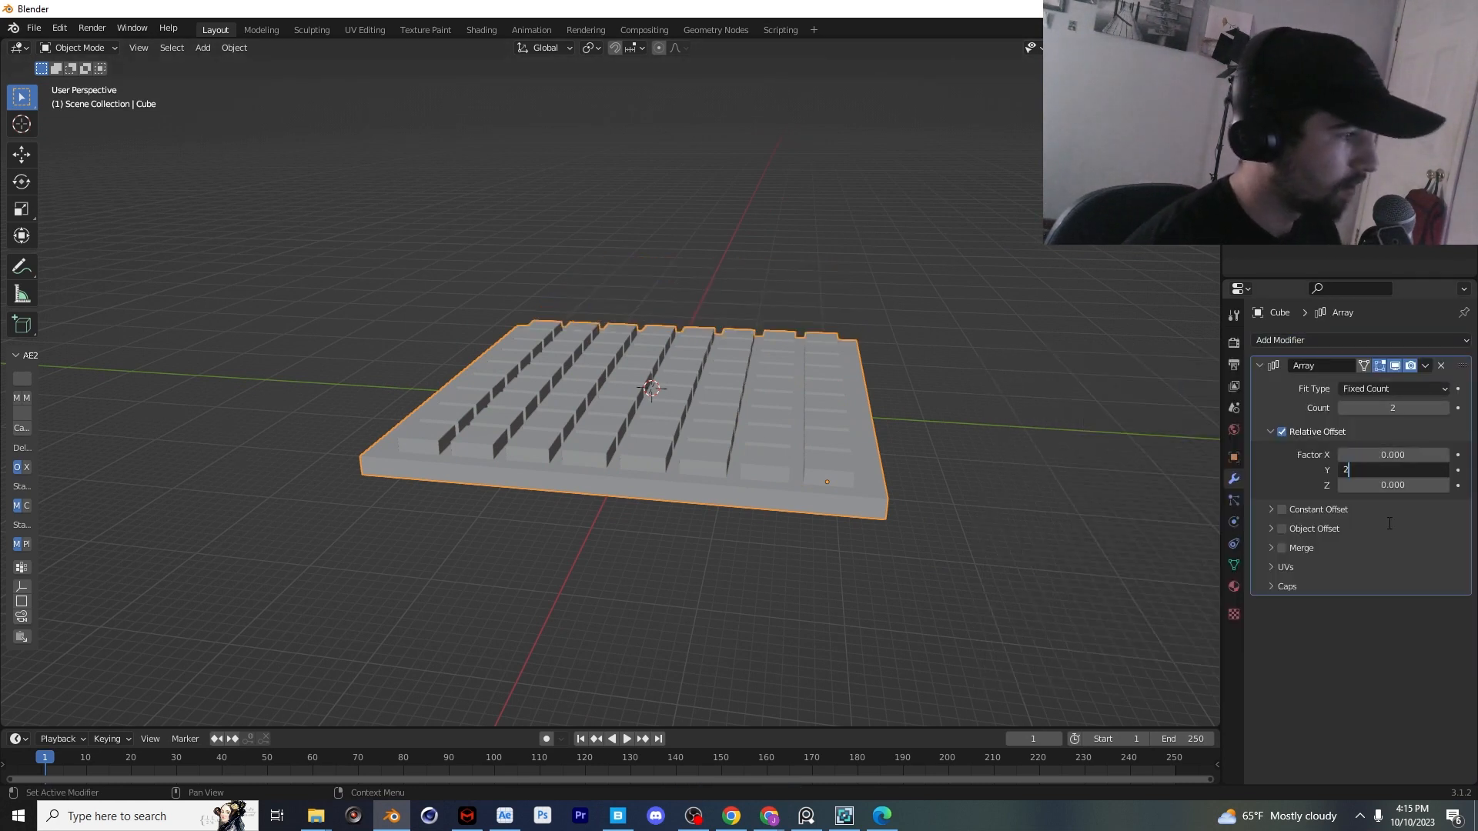
{"action": "type", "text": "1"}
{"action": "key", "text": "Return"}
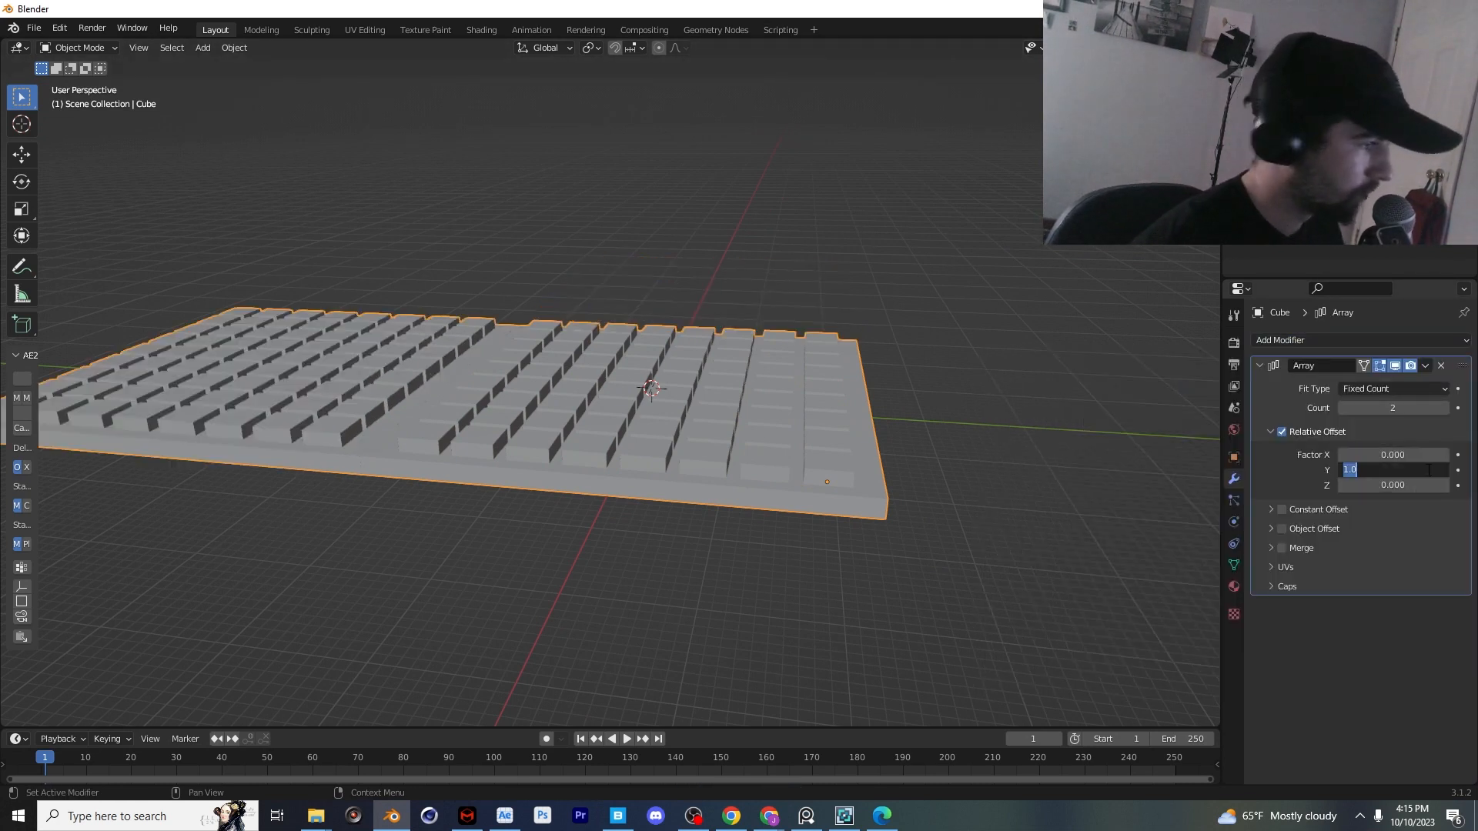
{"action": "key", "text": "Return"}
{"action": "left_click", "coordinate": [1396, 485]}
{"action": "type", "text": "1"}
{"action": "key", "text": "Return"}
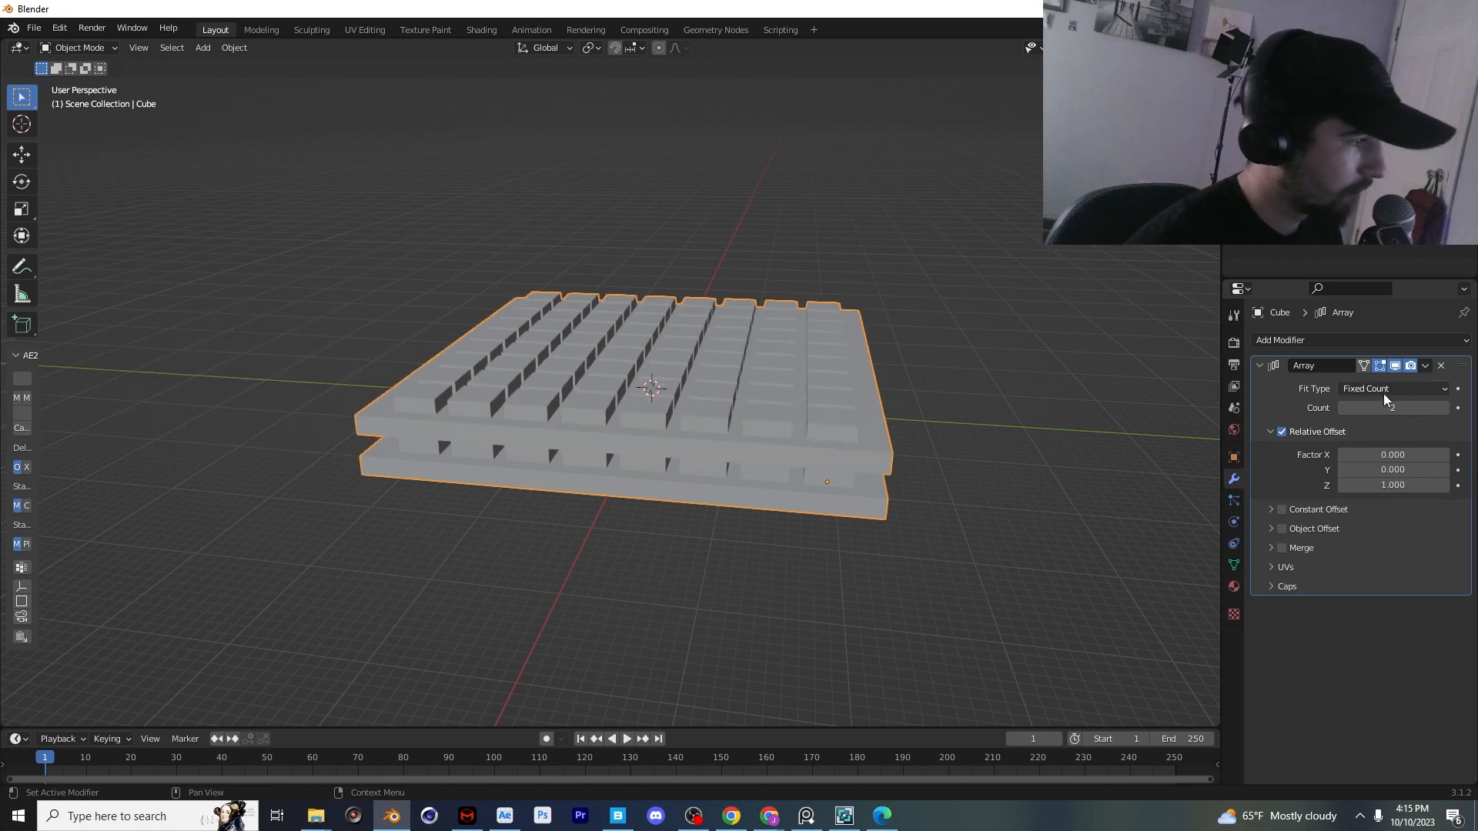
Raise the array count to 21 floors and apply the modifier
{"action": "scroll", "coordinate": [874, 454], "scroll_direction": "down", "scroll_amount": 1}
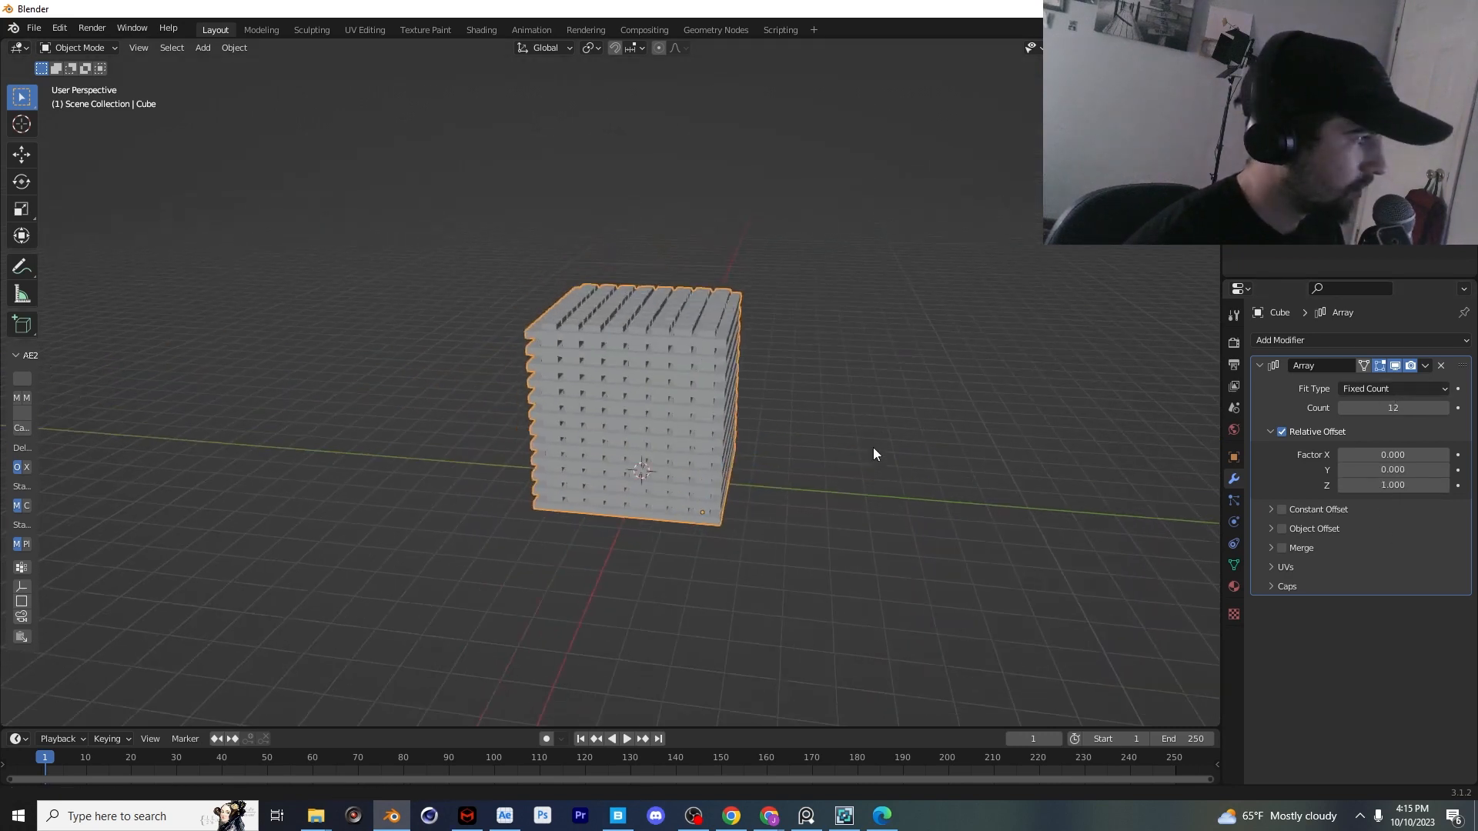
{"action": "middle_click_drag", "start_coordinate": [874, 454], "coordinate": [882, 485], "text": "shift"}
{"action": "mouse_move", "coordinate": [1389, 412]}
{"action": "left_mouse_down"}
{"action": "mouse_move", "coordinate": [1451, 412]}
{"action": "mouse_move", "coordinate": [1394, 408]}
{"action": "left_mouse_up"}
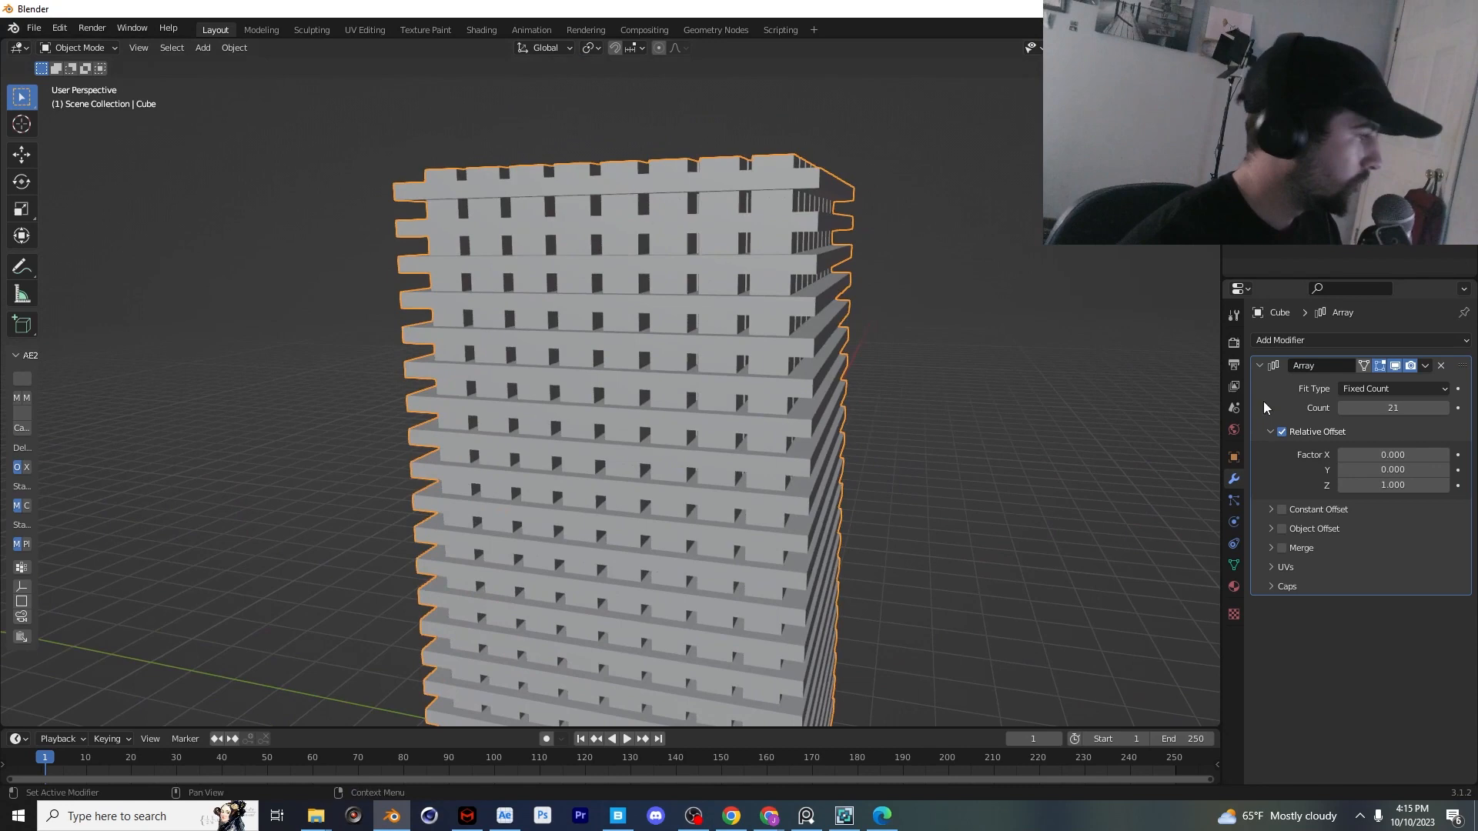
{"action": "key", "text": "ctrl+a"}
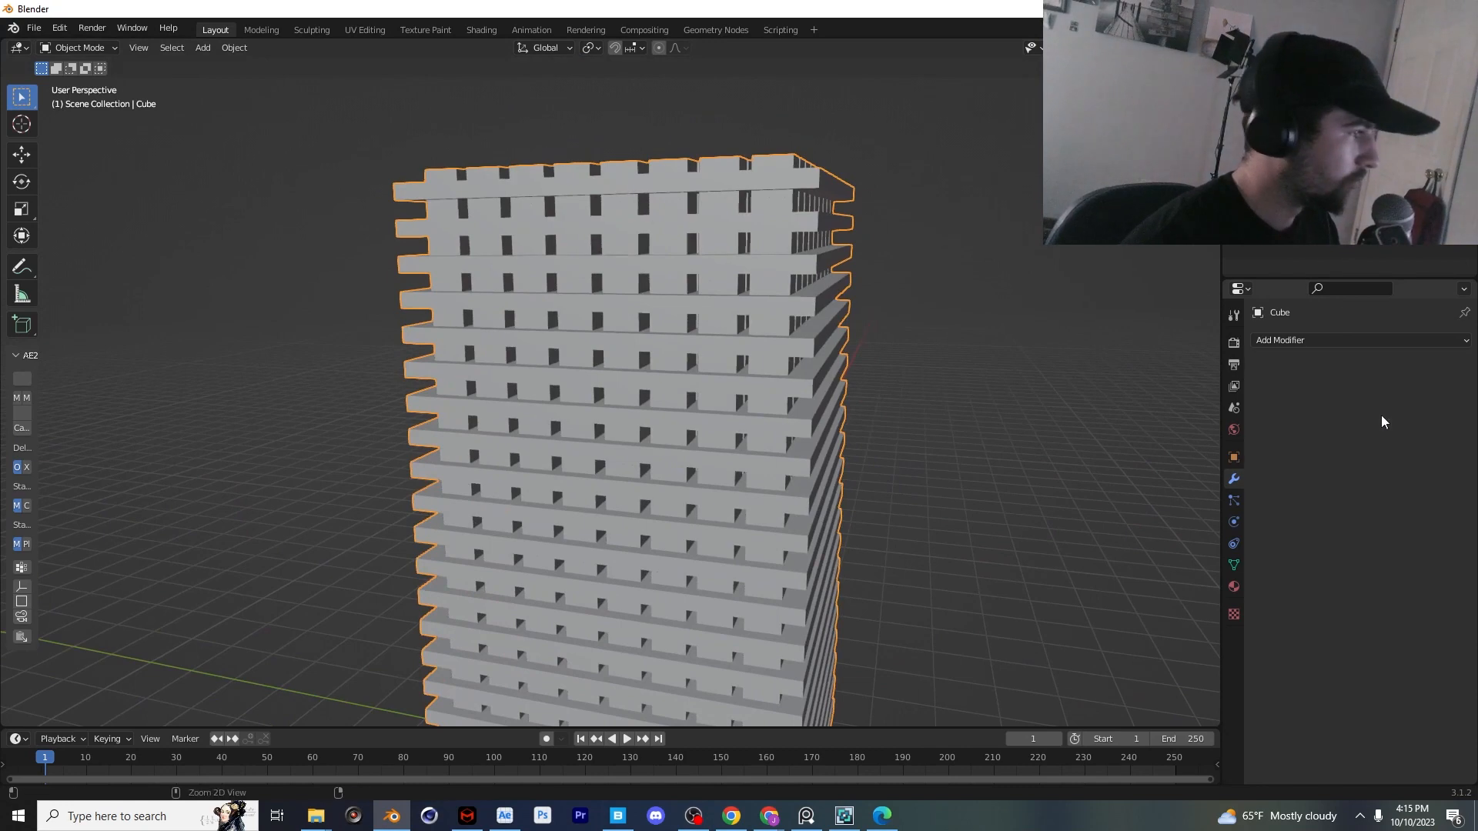
Duplicate the tower's lowest slab in Edit Mode, scale the copy into a taller, slightly narrower core block and move it up into the lower floors
{"action": "scroll", "coordinate": [838, 349], "scroll_direction": "down", "scroll_amount": 3}
{"action": "middle_click_drag", "start_coordinate": [861, 356], "coordinate": [782, 552]}
{"action": "key", "text": "Tab"}
{"action": "key", "text": "alt+a"}
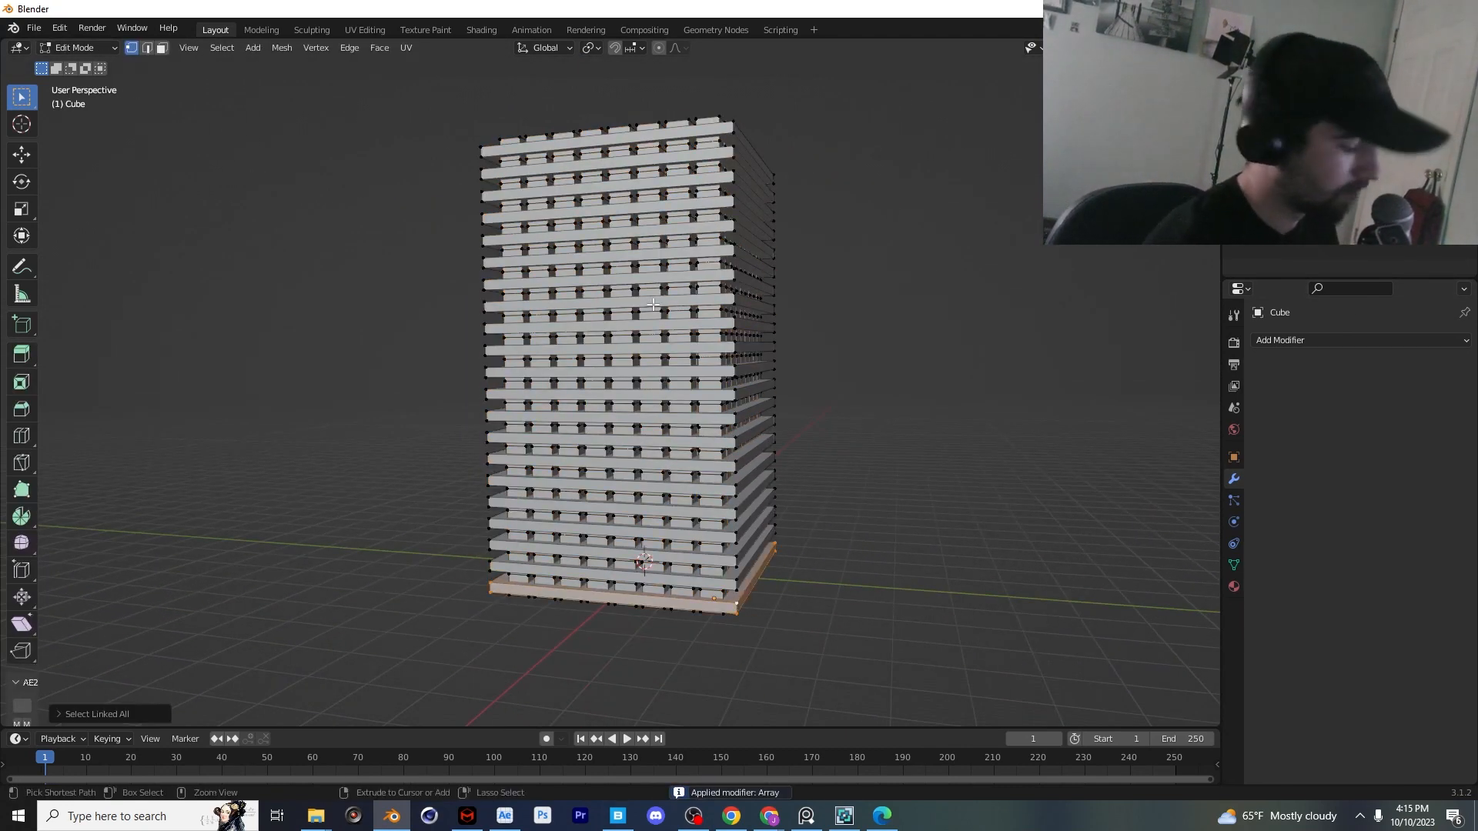
{"action": "scroll", "coordinate": [699, 338], "scroll_direction": "up", "scroll_amount": 6}
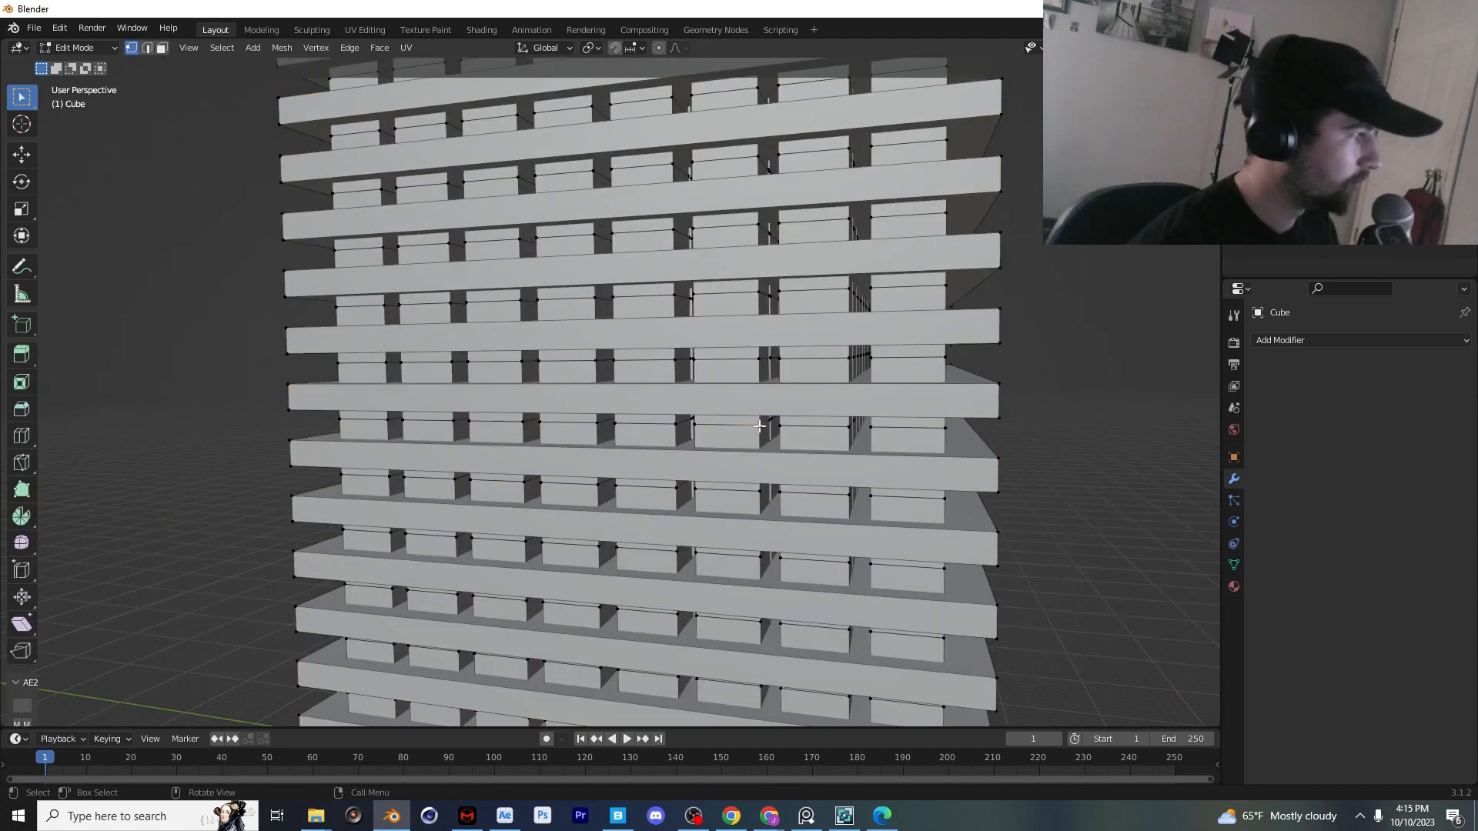
{"action": "scroll", "coordinate": [759, 425], "scroll_direction": "down", "scroll_amount": 7}
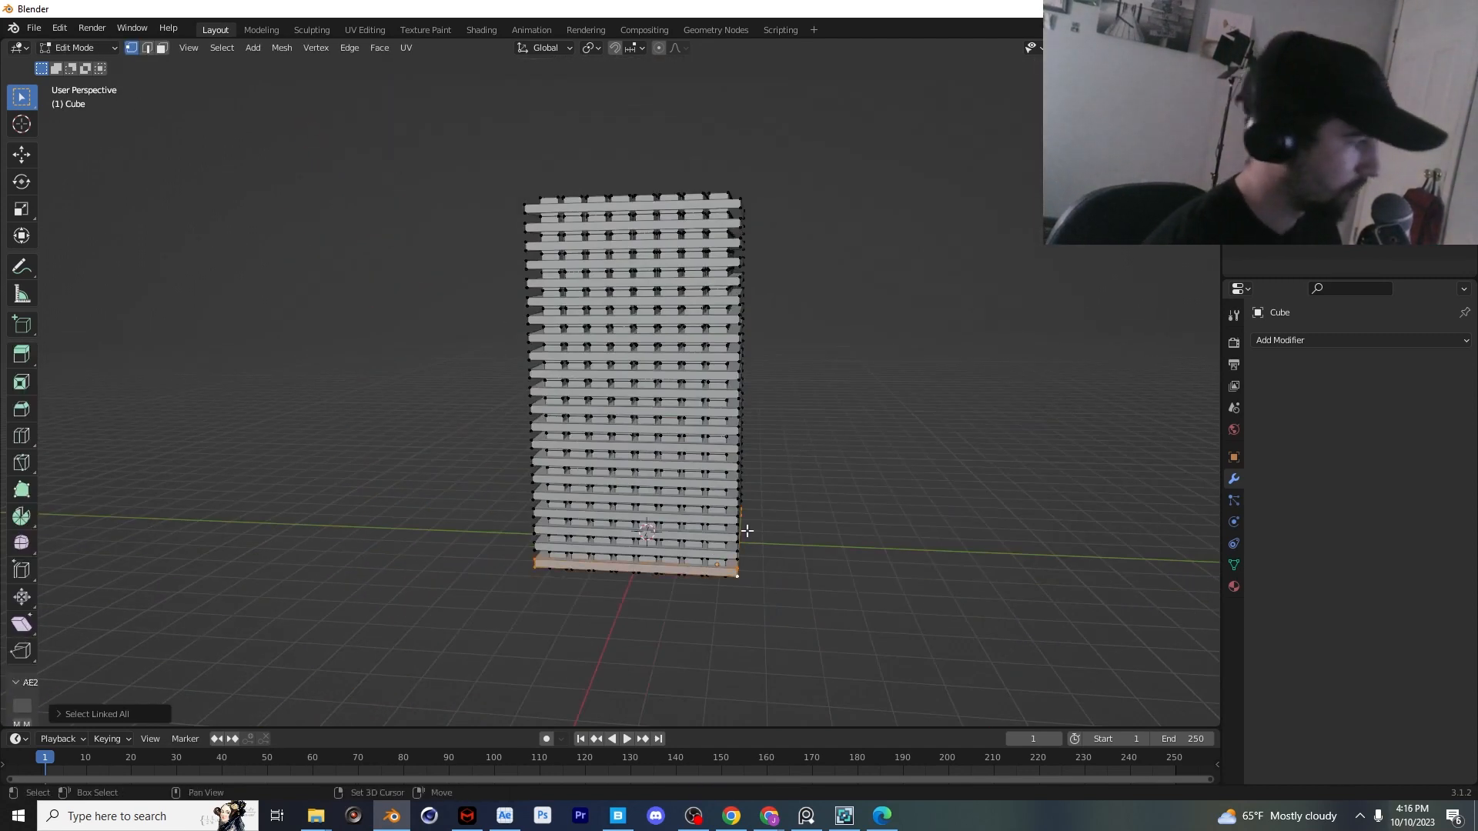
{"action": "key", "text": "s"}
{"action": "left_click", "coordinate": [809, 551]}
{"action": "key", "text": "g"}
{"action": "key", "text": "z"}
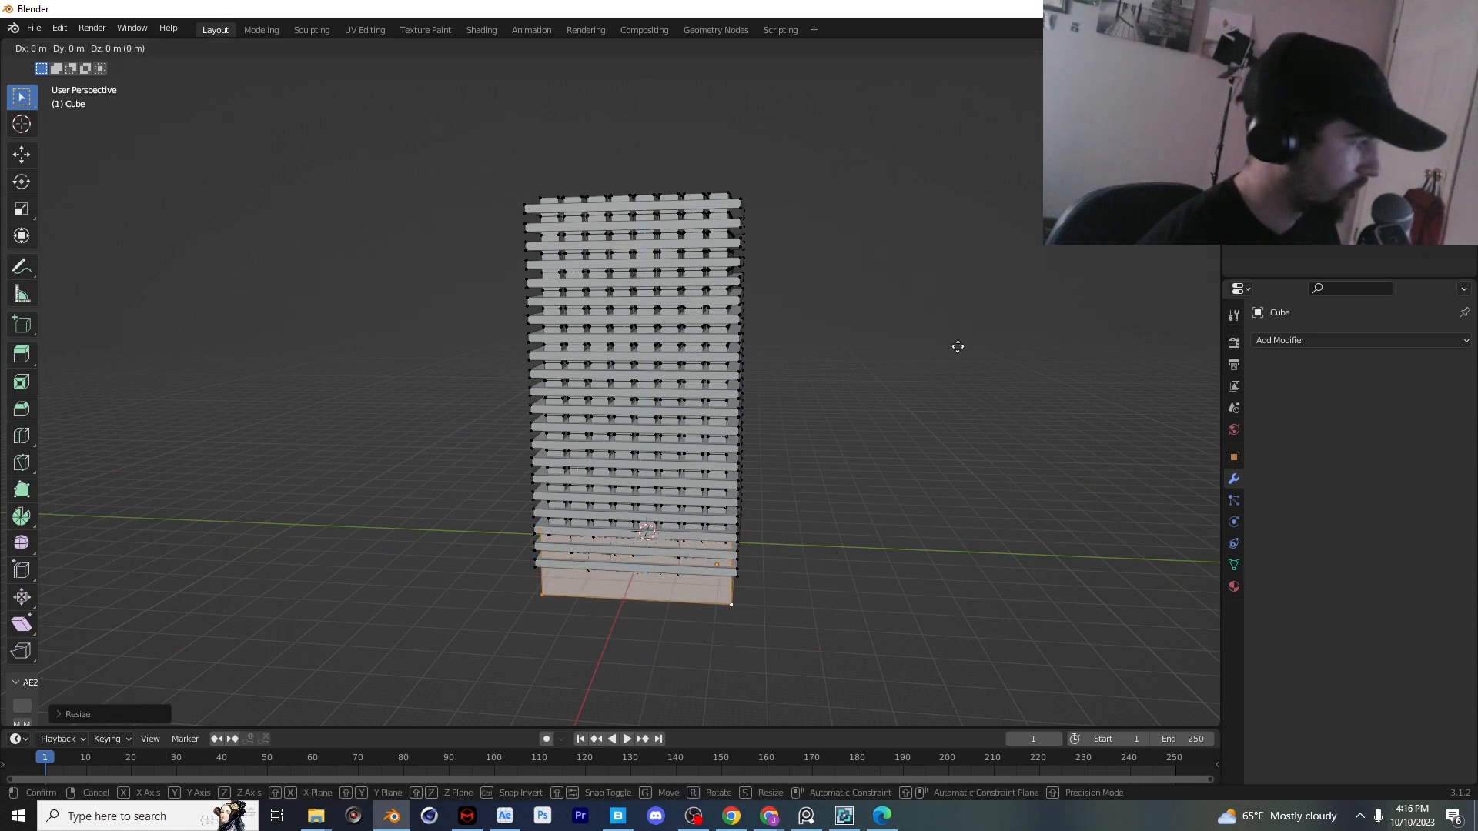
{"action": "left_click", "coordinate": [967, 300]}
Scale the core block along Z and shift it vertically so it fills the lower half of the tower just above the lowest slab
{"action": "key", "text": "s"}
{"action": "key", "text": "z"}
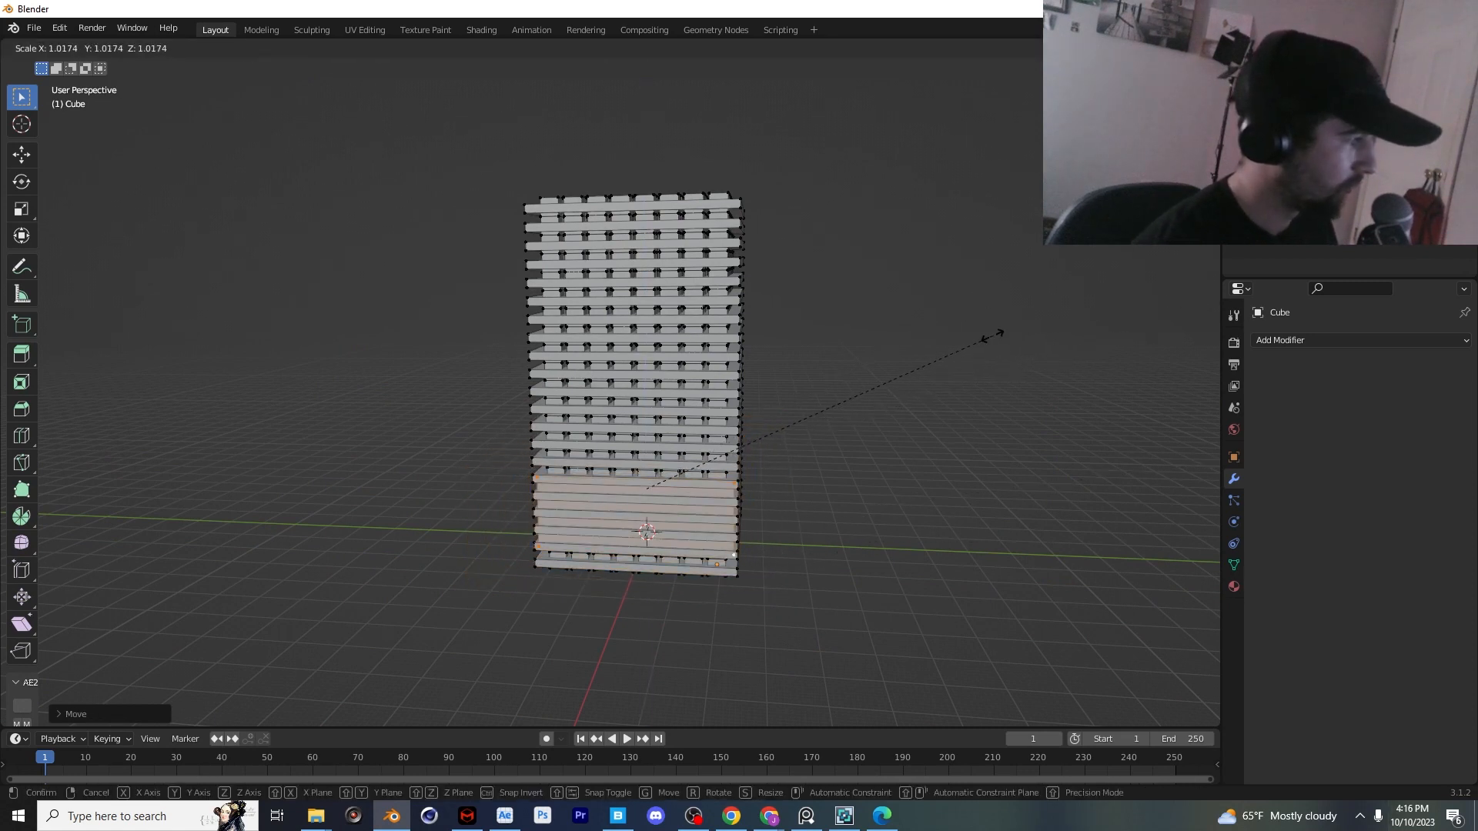
{"action": "left_click", "coordinate": [541, 315]}
{"action": "key", "text": "g"}
{"action": "key", "text": "z"}
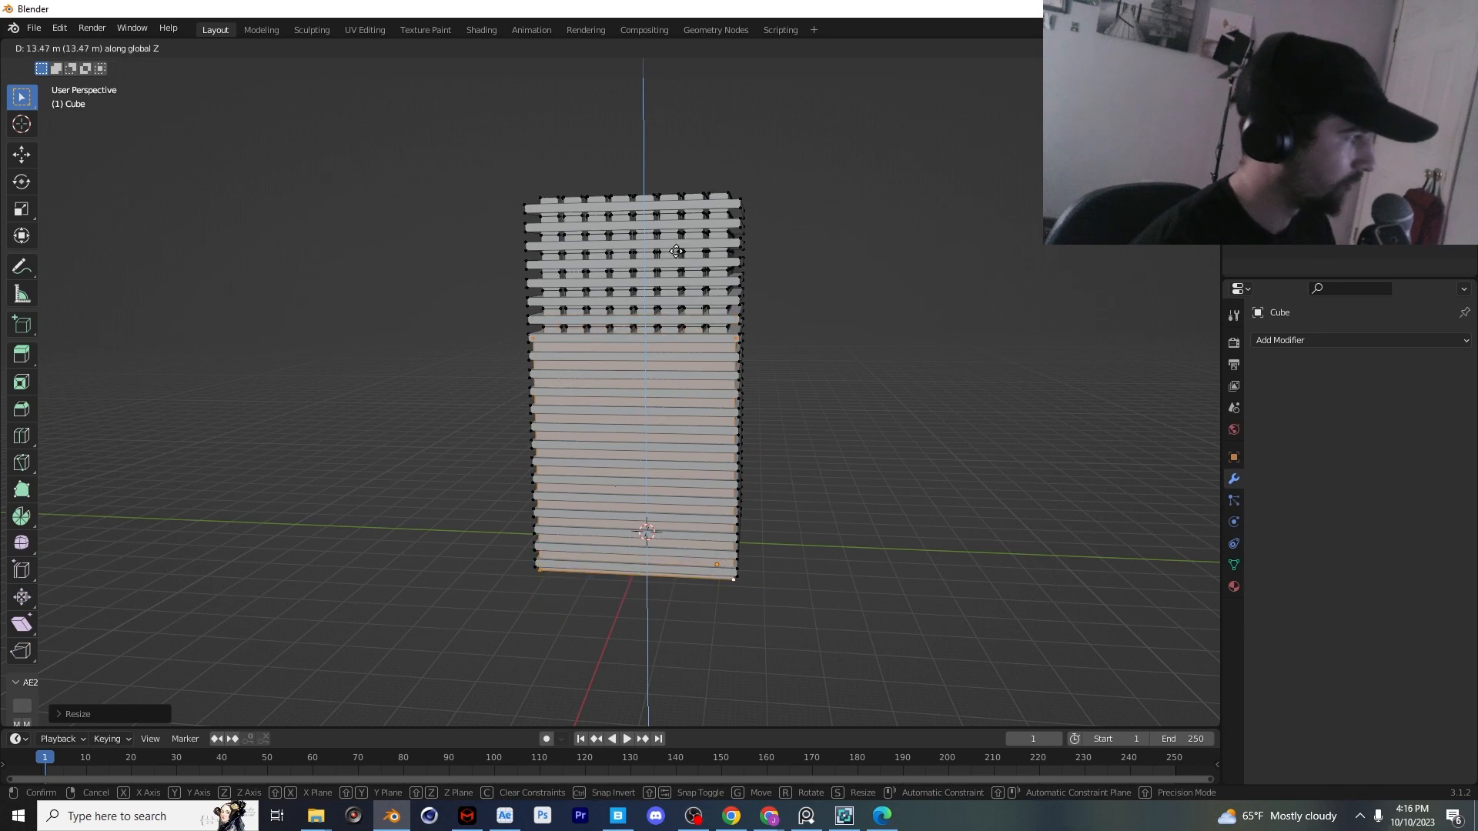
{"action": "left_click", "coordinate": [543, 263]}
{"action": "key", "text": "s"}
{"action": "key", "text": "z"}
{"action": "left_click", "coordinate": [697, 307]}
{"action": "key", "text": "g"}
{"action": "key", "text": "z"}
{"action": "left_click", "coordinate": [693, 336]}
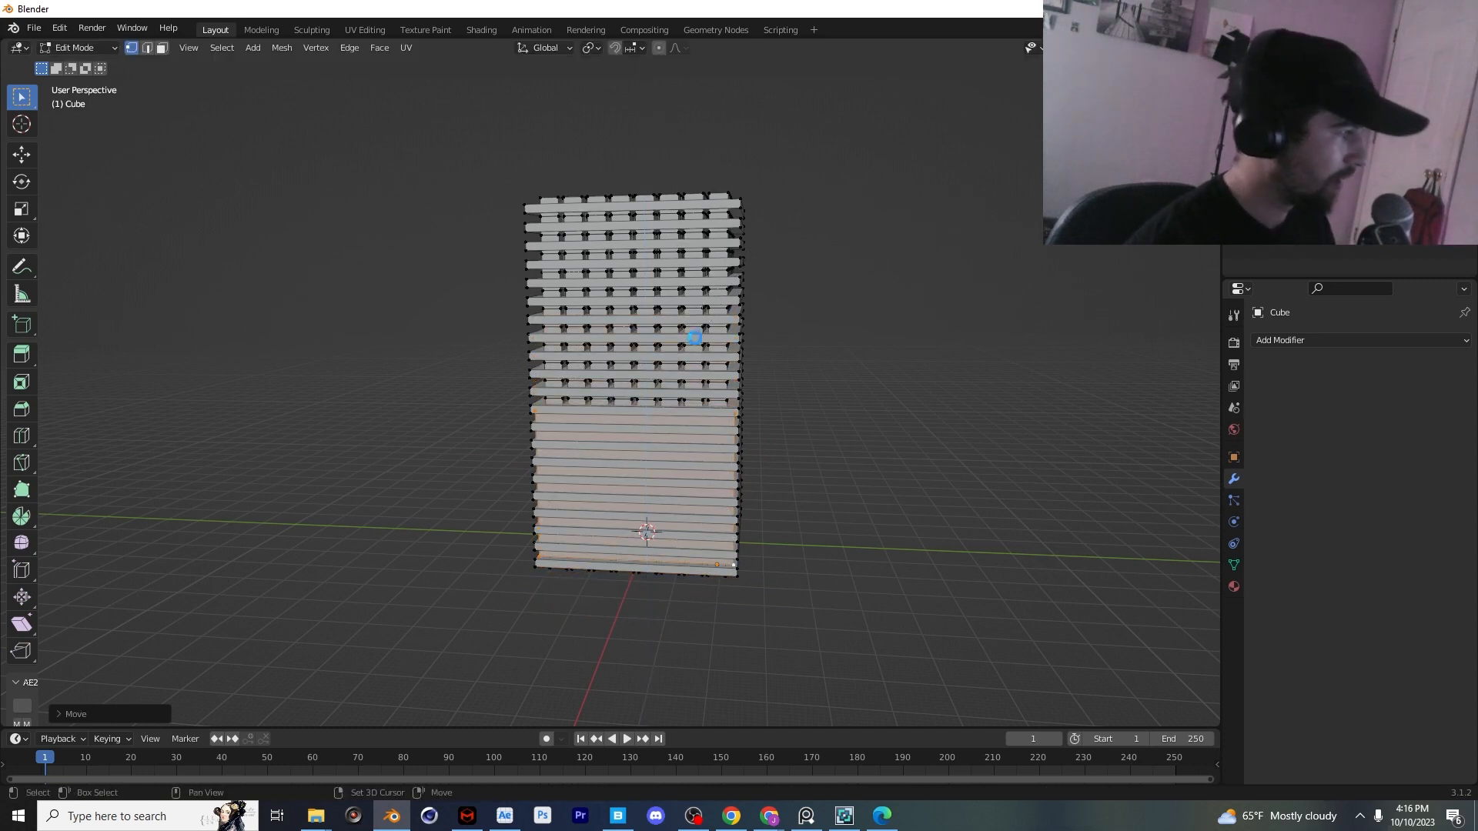
Duplicate the core block upward into the upper floors and scale the copy slightly along X and Z
{"action": "key", "text": "shift+d"}
{"action": "key", "text": "z"}
{"action": "left_click", "coordinate": [729, 204]}
{"action": "key", "text": "s"}
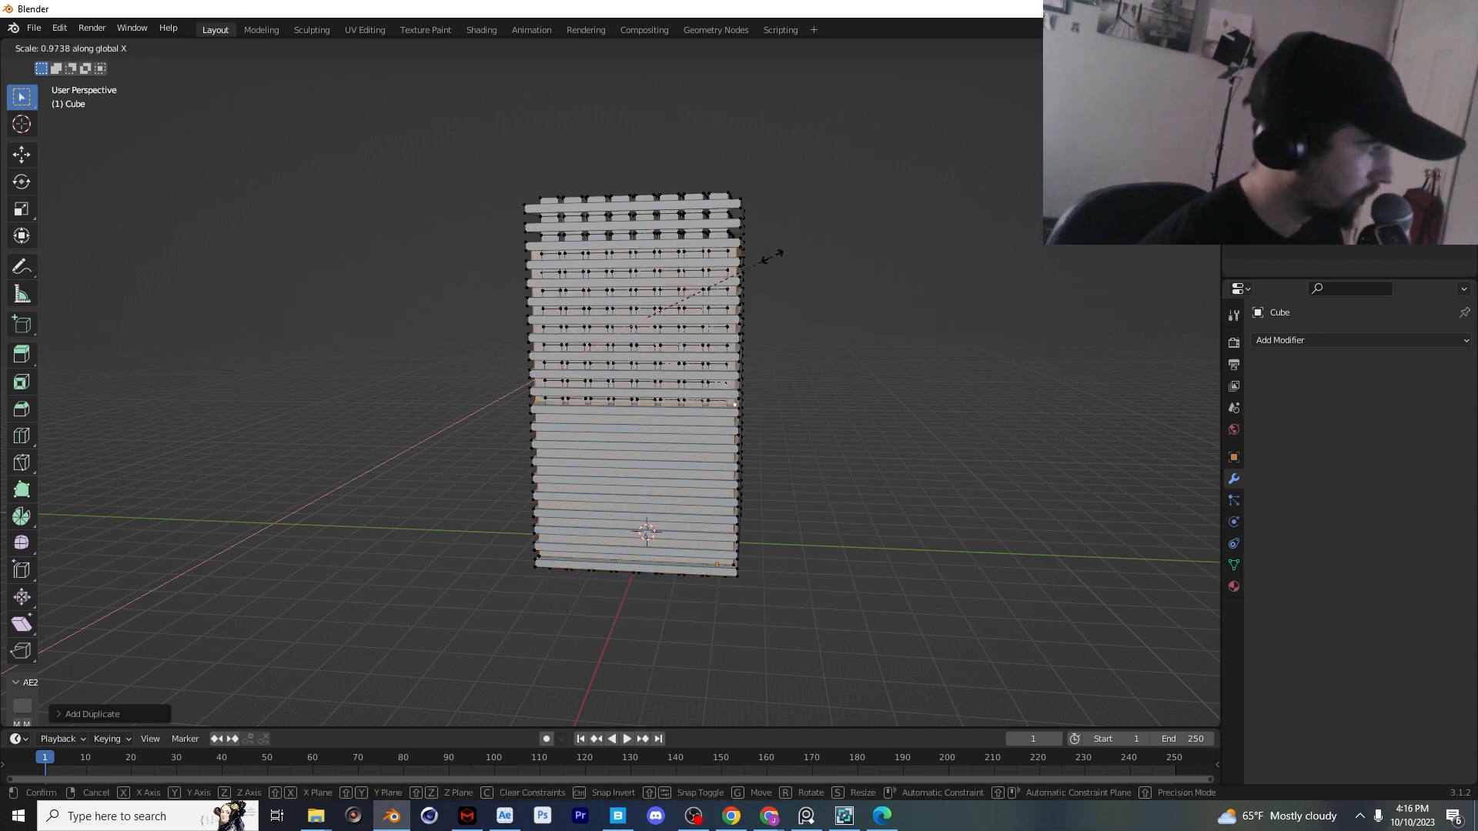
{"action": "left_click", "coordinate": [774, 252]}
{"action": "key", "text": "s"}
{"action": "key", "text": "z"}
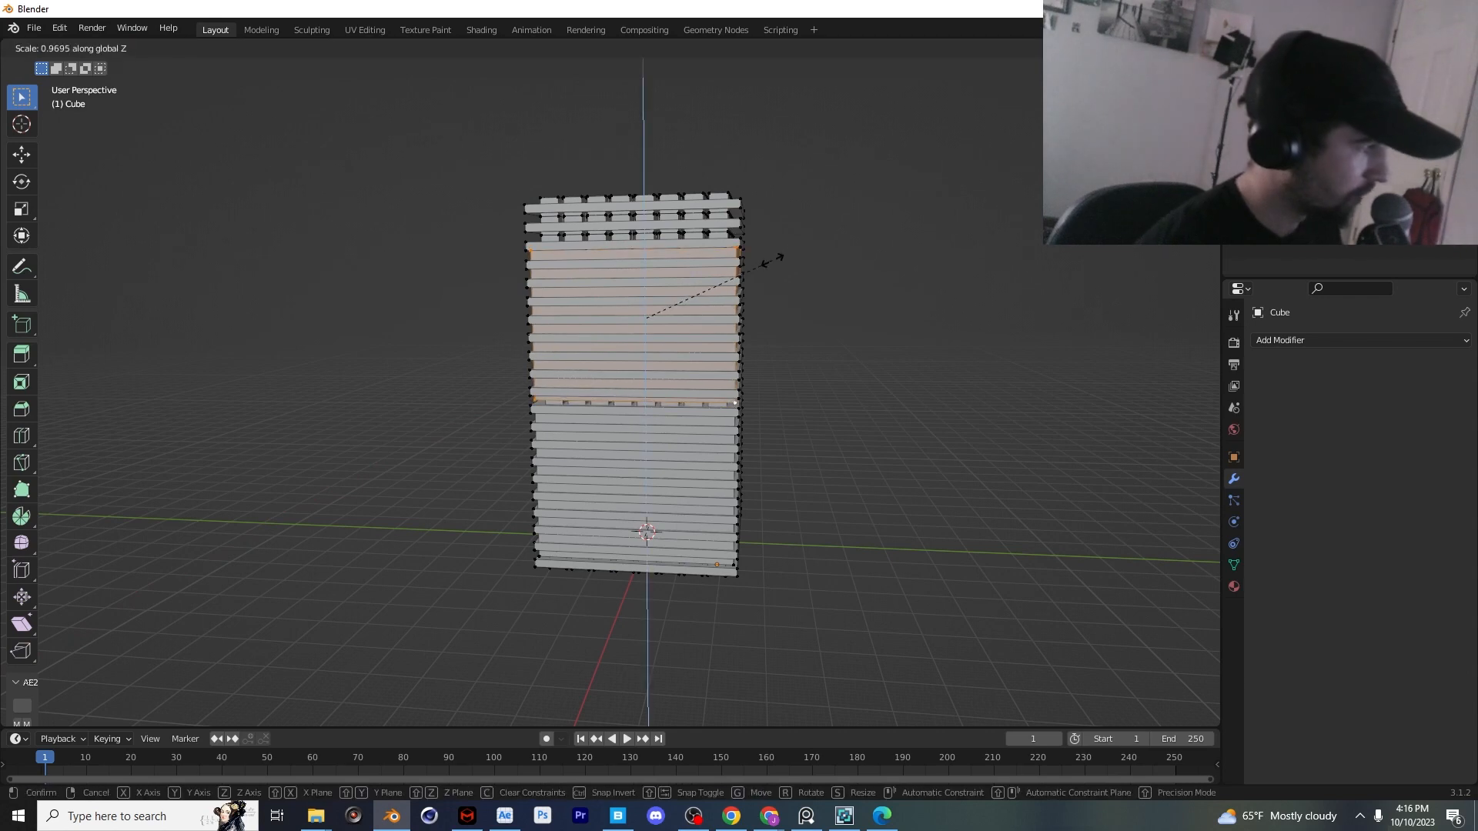
{"action": "left_click", "coordinate": [774, 259]}
{"action": "key", "text": "Tab"}
Duplicate the upper core block above the tower, flatten the copy along Z to about 0.06 and lower it onto the top as a roof
{"action": "middle_click_drag", "start_coordinate": [756, 269], "coordinate": [750, 317]}
{"action": "key", "text": "Tab"}
{"action": "key", "text": "g"}
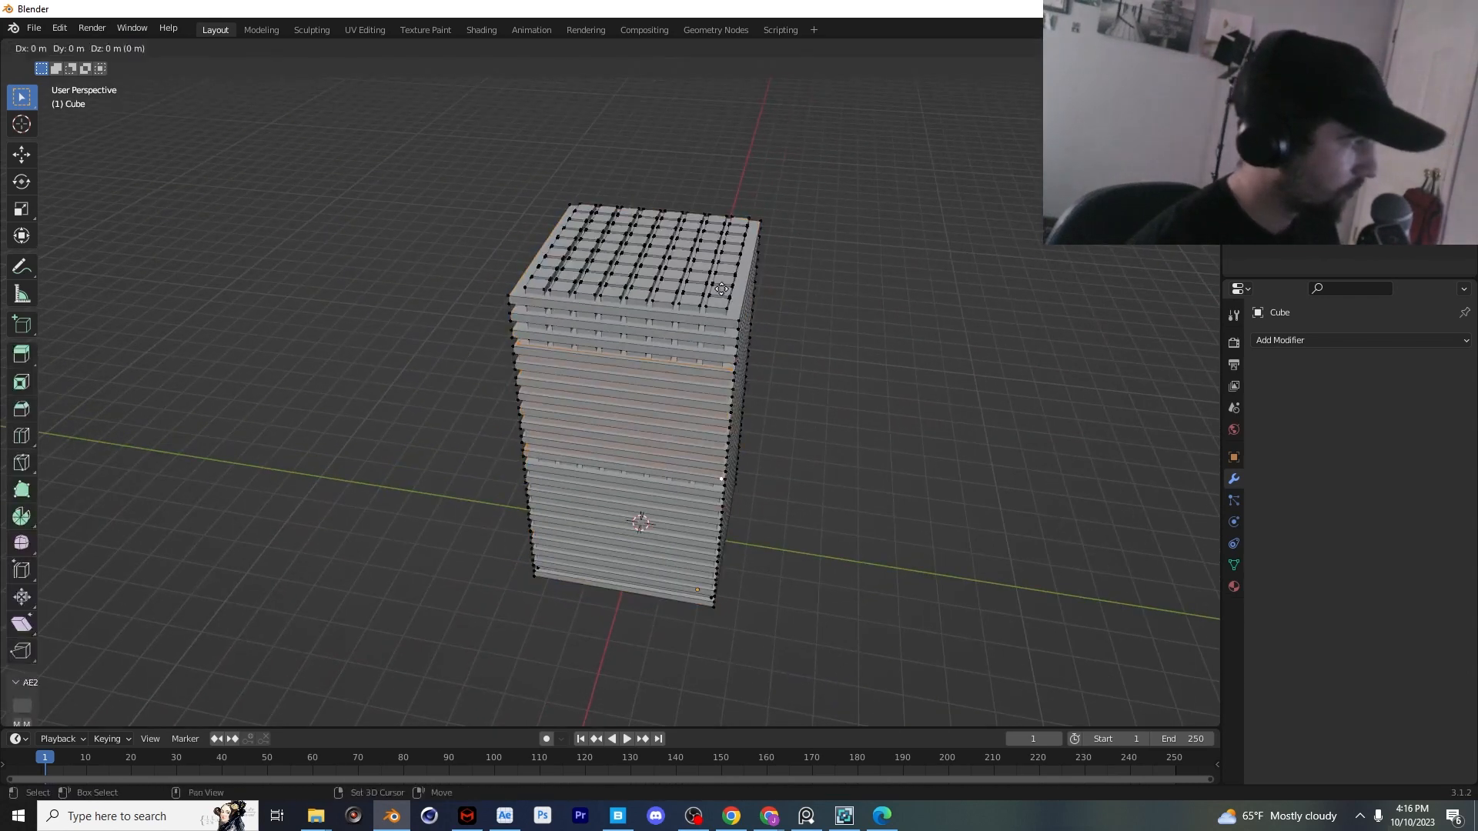
{"action": "key", "text": "z"}
{"action": "left_click", "coordinate": [781, 137]}
{"action": "key", "text": "s"}
{"action": "key", "text": "z"}
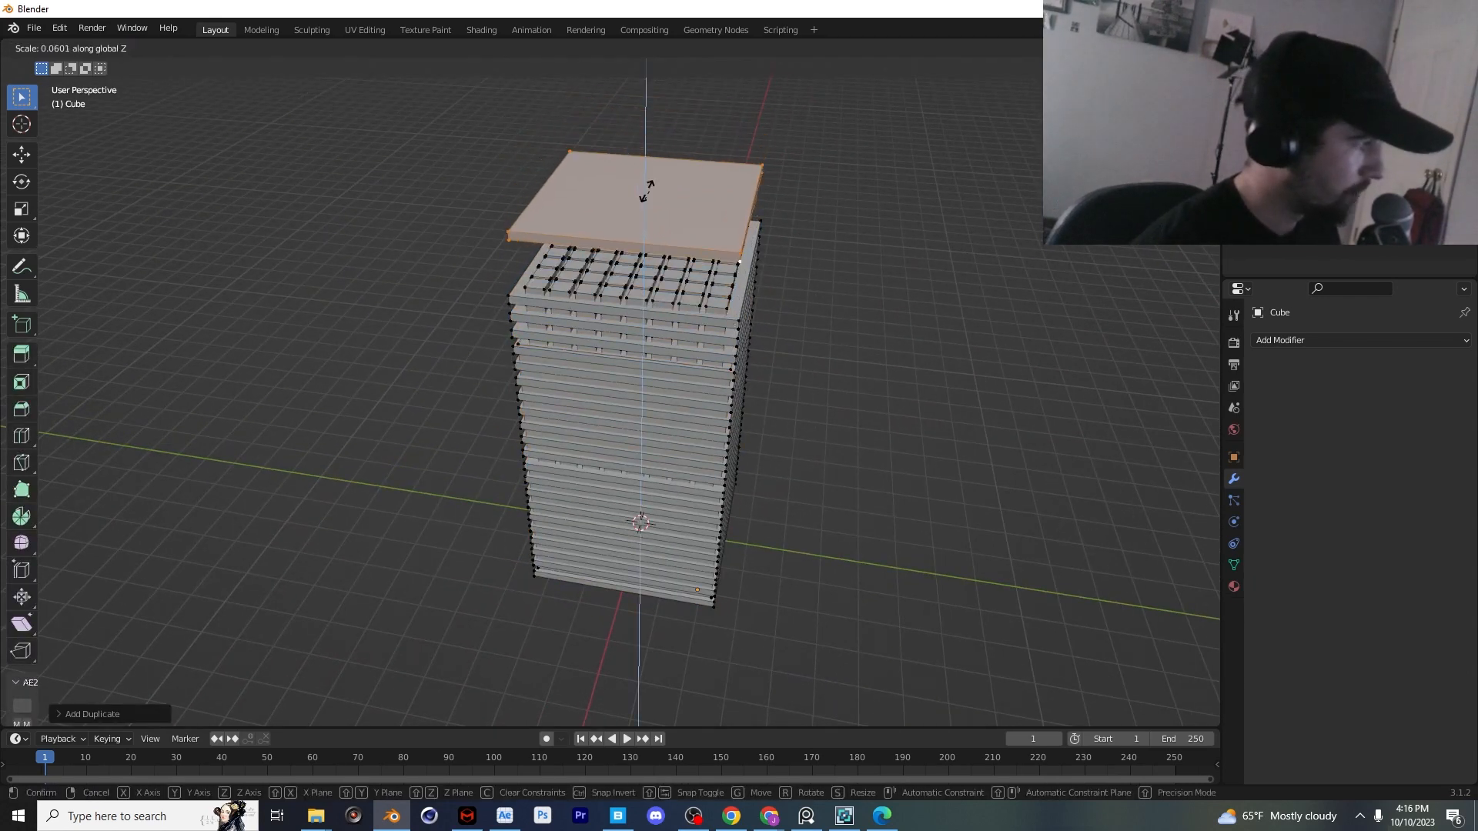
{"action": "left_click", "coordinate": [647, 191]}
{"action": "key", "text": "g"}
{"action": "key", "text": "z"}
{"action": "left_click", "coordinate": [624, 243]}
Duplicate the roof slab, raise the copy slightly and scale it down into a small block on the roof
{"action": "middle_click_drag", "start_coordinate": [625, 242], "coordinate": [740, 260]}
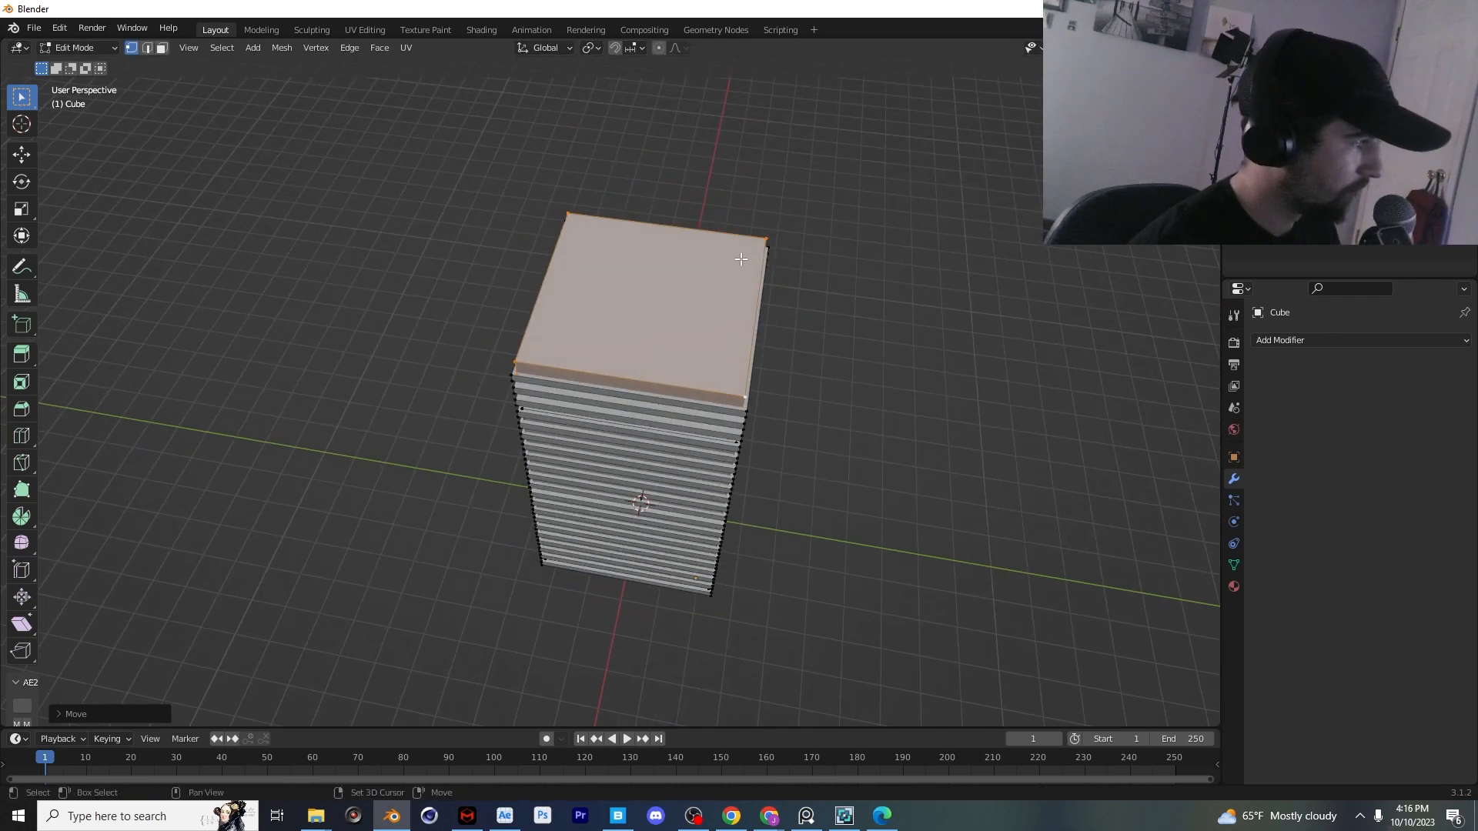
{"action": "key", "text": "shift+d"}
{"action": "left_click", "coordinate": [734, 235]}
{"action": "key", "text": "s"}
{"action": "left_click", "coordinate": [663, 234]}
{"action": "key", "text": "e"}
{"action": "middle_click_drag", "start_coordinate": [663, 234], "coordinate": [693, 244]}
{"action": "right_click", "coordinate": [683, 198]}
Scale the small roof block along Y, move it down into the roof and return to Object Mode
{"action": "scroll", "coordinate": [628, 356], "scroll_direction": "up", "scroll_amount": 4}
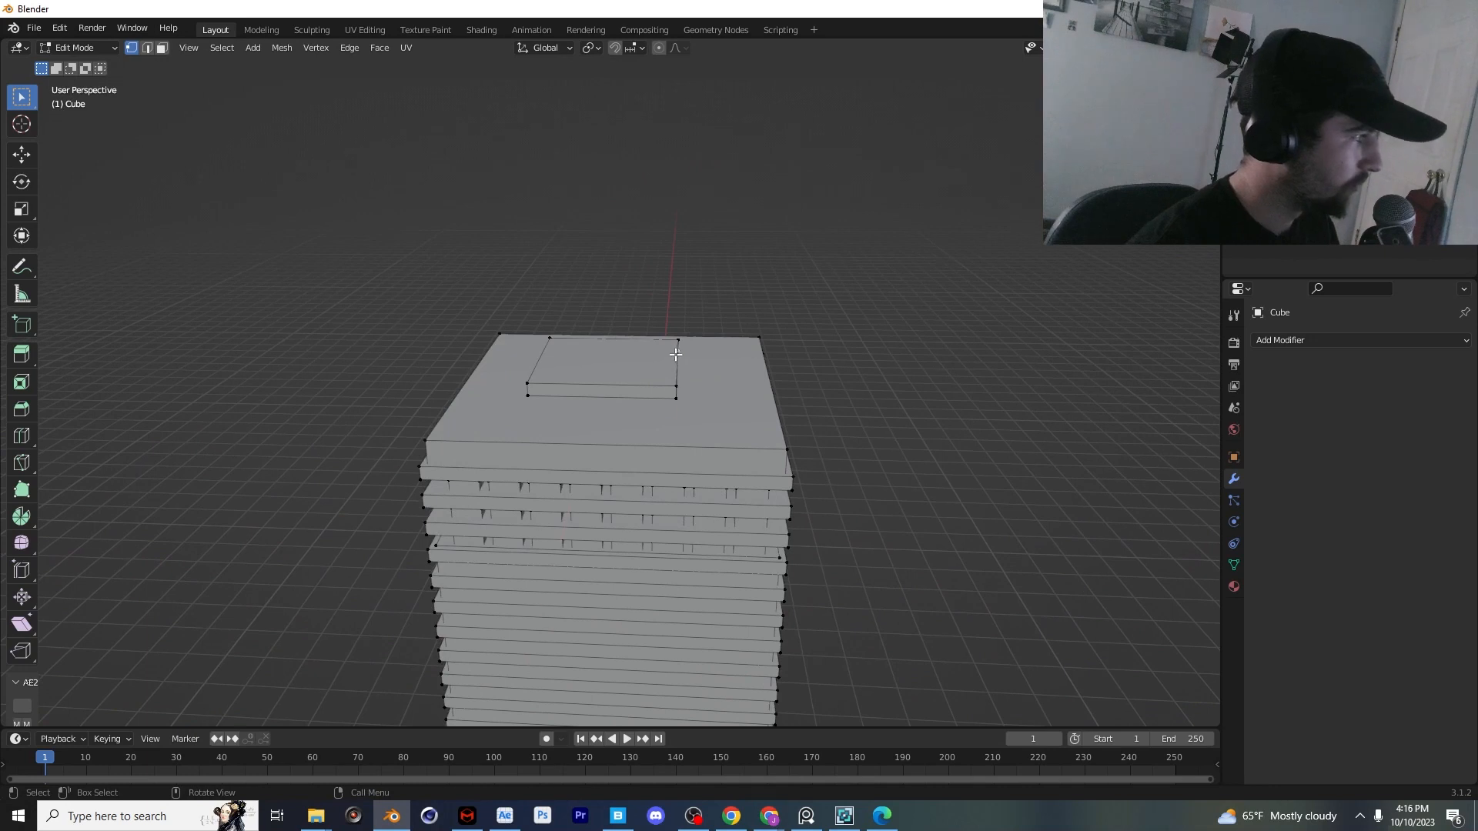
{"action": "key", "text": "l"}
{"action": "key", "text": "s"}
{"action": "key", "text": "y"}
{"action": "left_click", "coordinate": [617, 356]}
{"action": "key", "text": "g"}
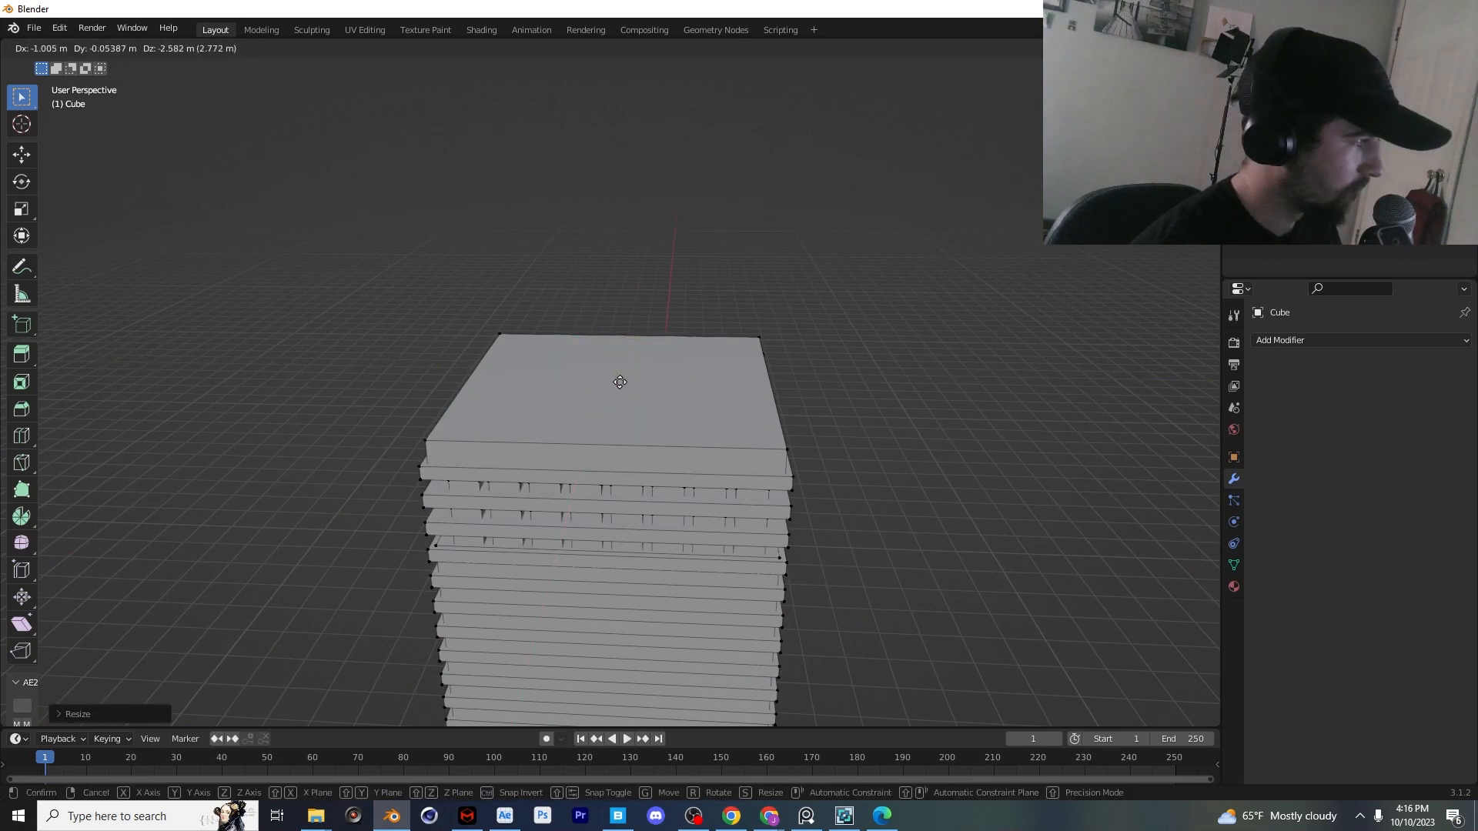
{"action": "left_click", "coordinate": [618, 377]}
{"action": "key", "text": "Tab"}
{"action": "middle_click_drag", "start_coordinate": [618, 376], "coordinate": [679, 401]}
{"action": "key", "text": "Tab"}
{"action": "scroll", "coordinate": [679, 407], "scroll_direction": "up", "scroll_amount": 3}
{"action": "key", "text": "Tab"}
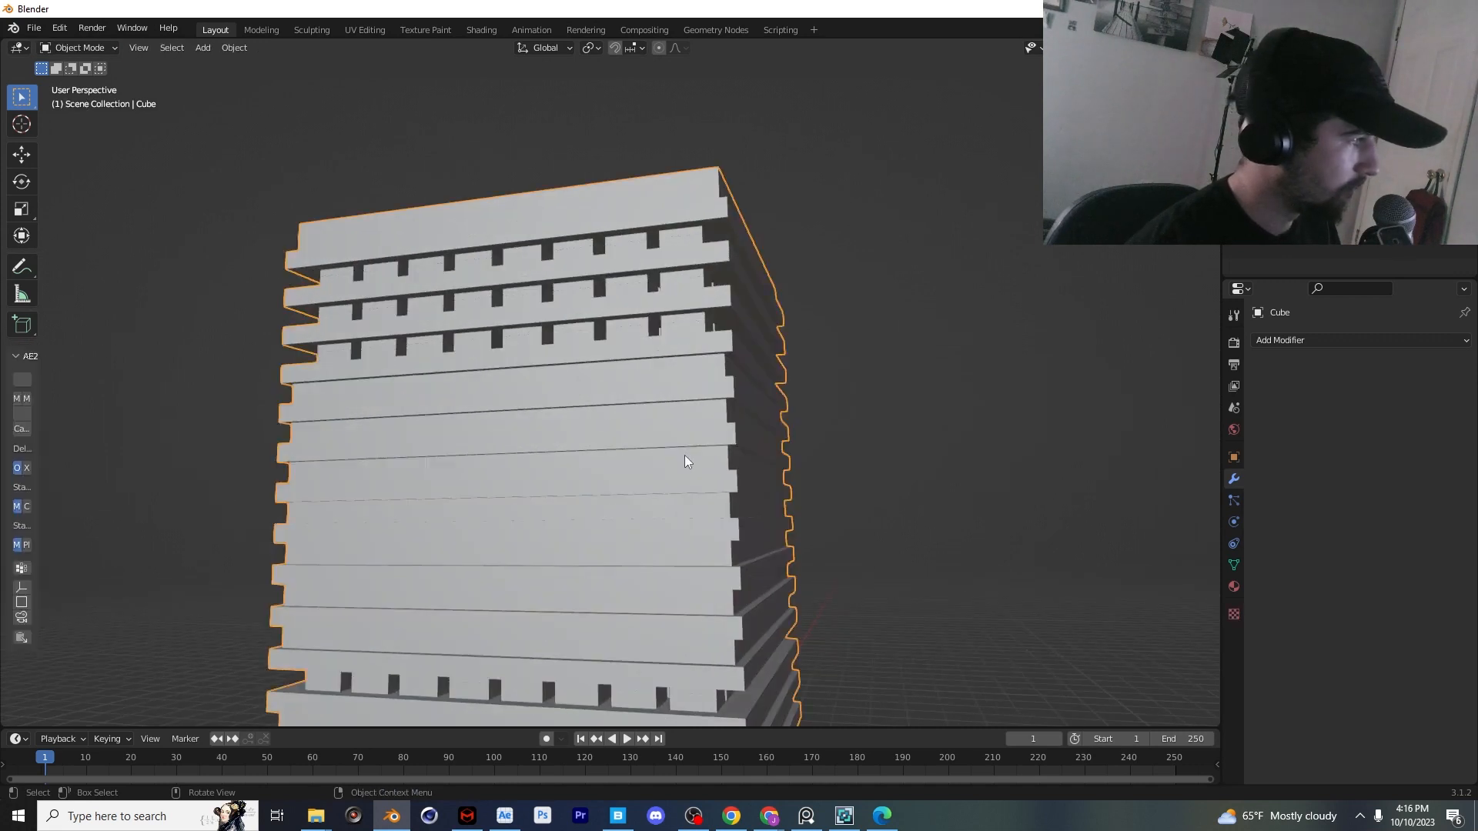
Create a new material for the tower's recessed wall faces in Edit Mode and name it glass
{"action": "key", "text": "Tab"}
{"action": "middle_click_drag", "start_coordinate": [685, 455], "coordinate": [834, 241]}
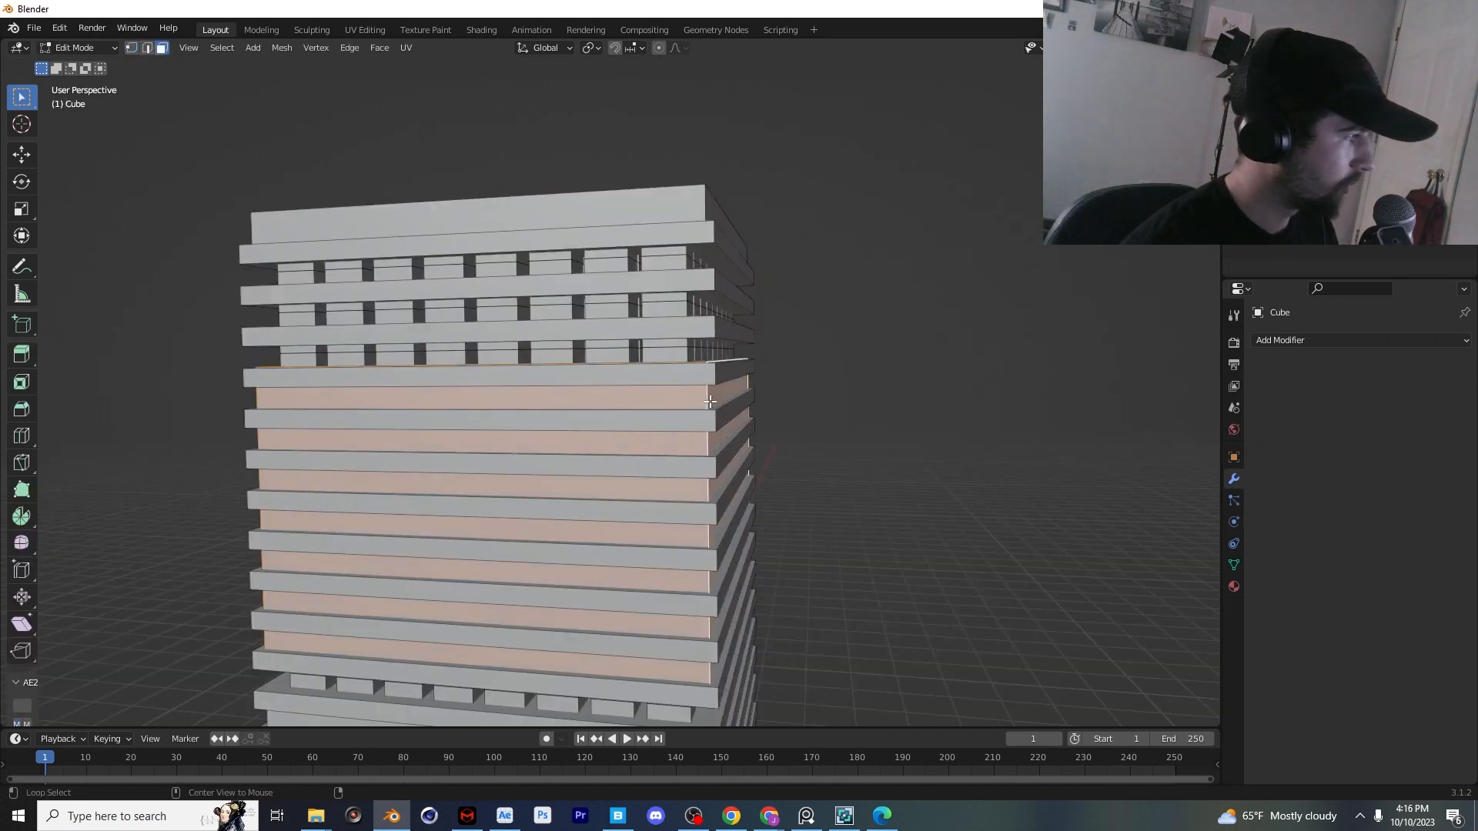
{"action": "middle_click_drag", "start_coordinate": [709, 392], "coordinate": [738, 233]}
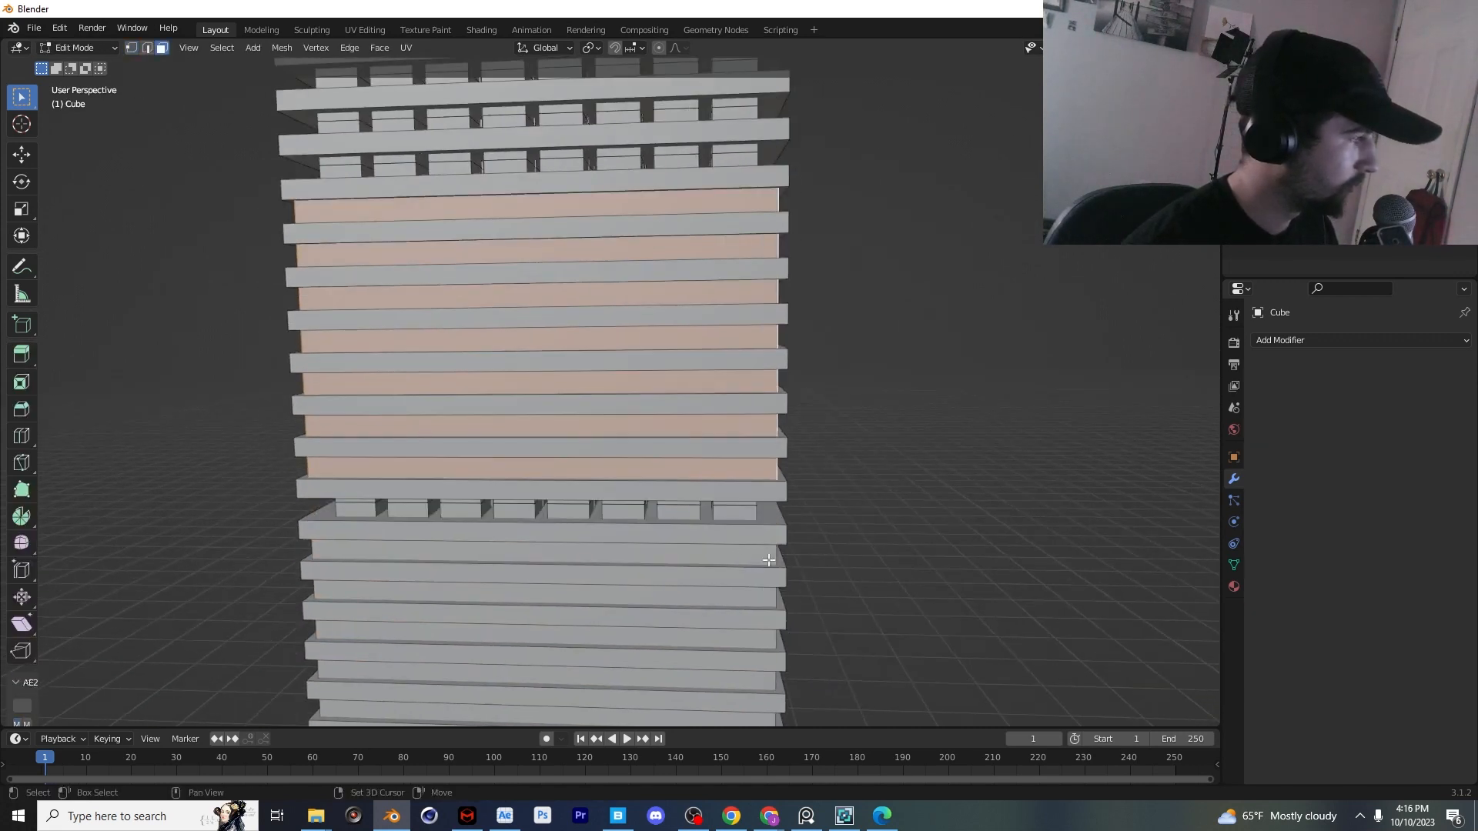
{"action": "scroll", "coordinate": [768, 553], "scroll_direction": "down", "scroll_amount": 5}
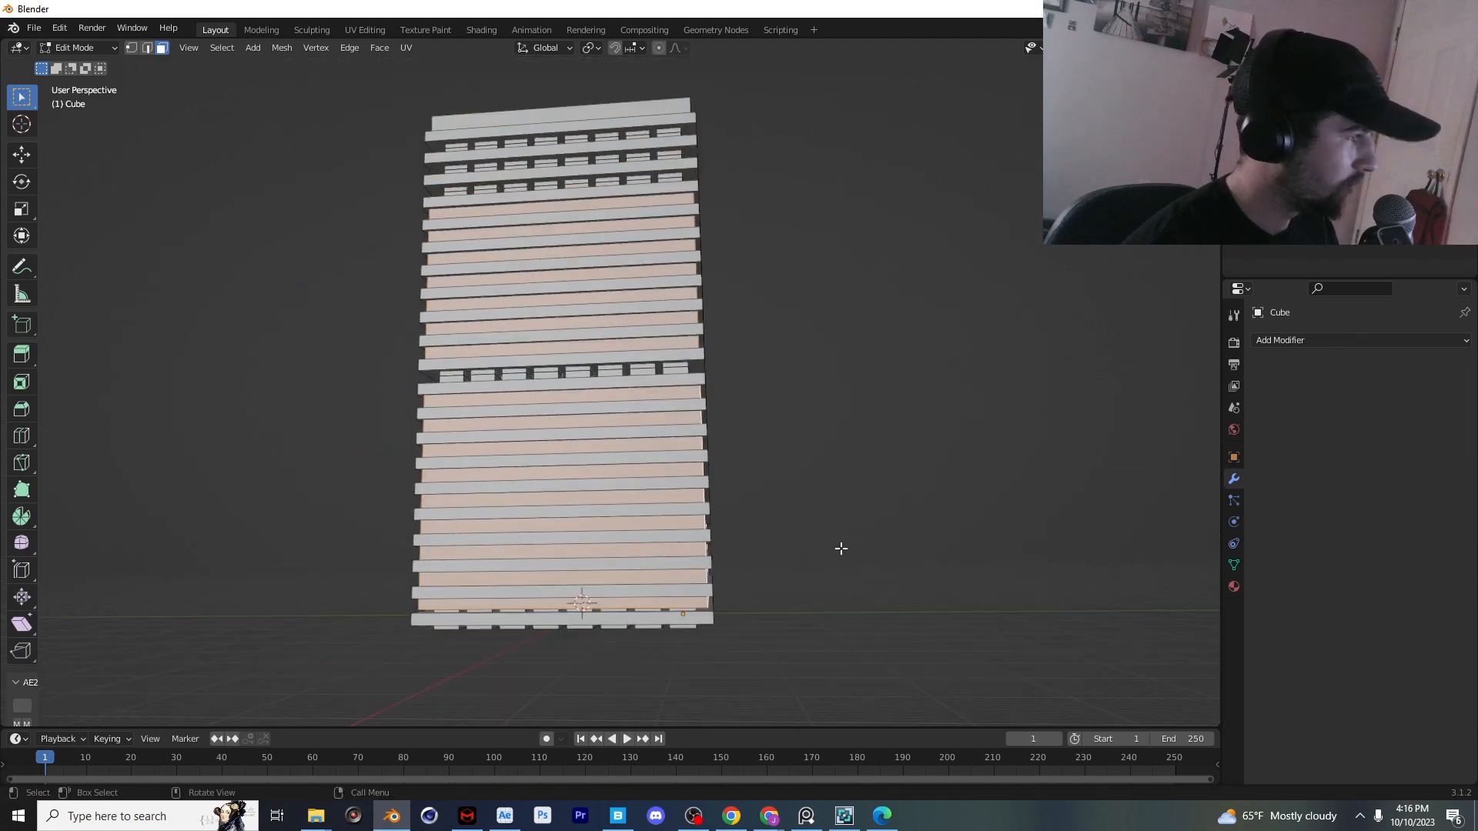
{"action": "left_click", "coordinate": [1233, 587]}
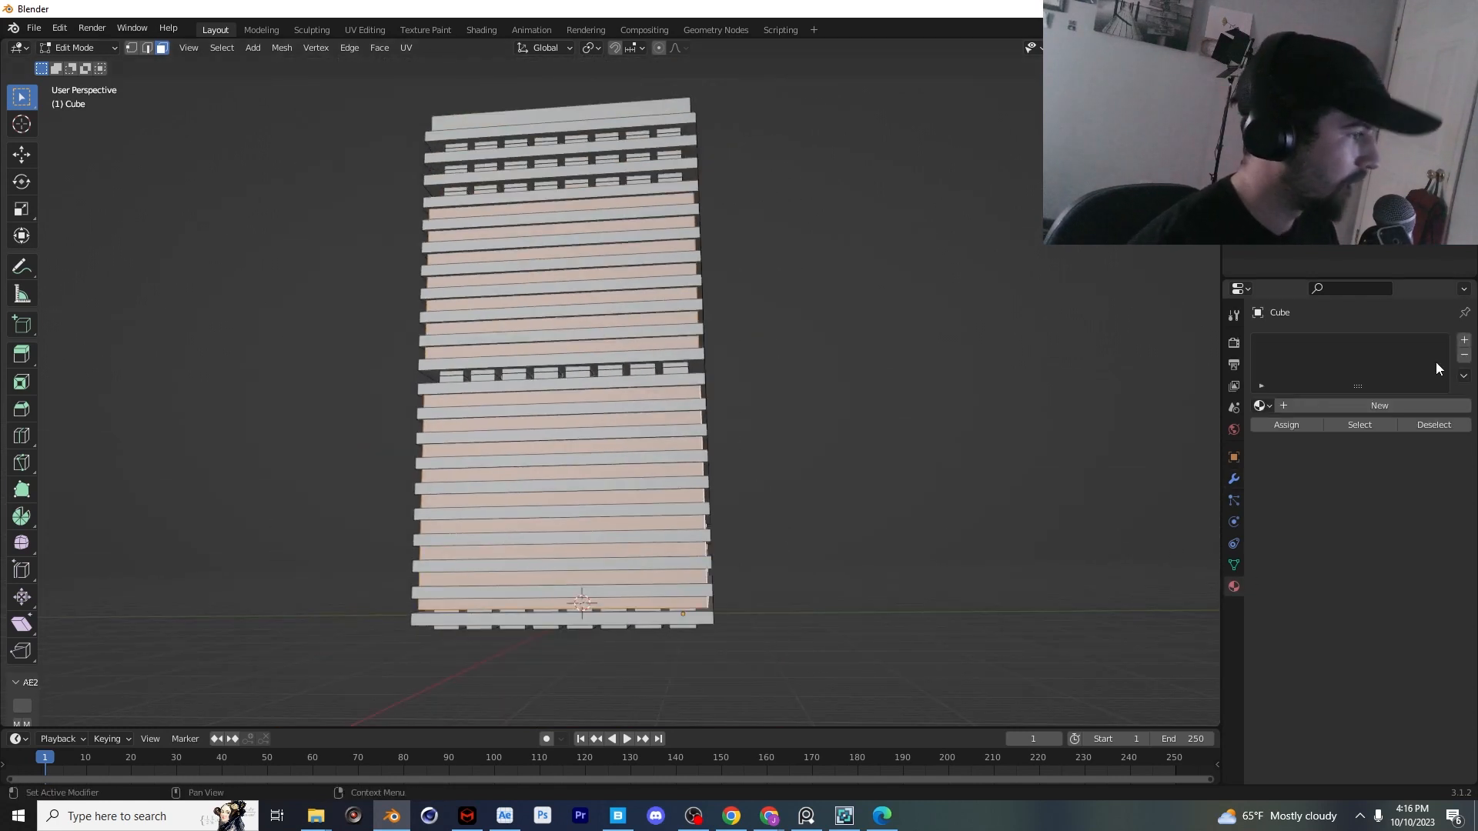
{"action": "left_click", "coordinate": [1413, 404]}
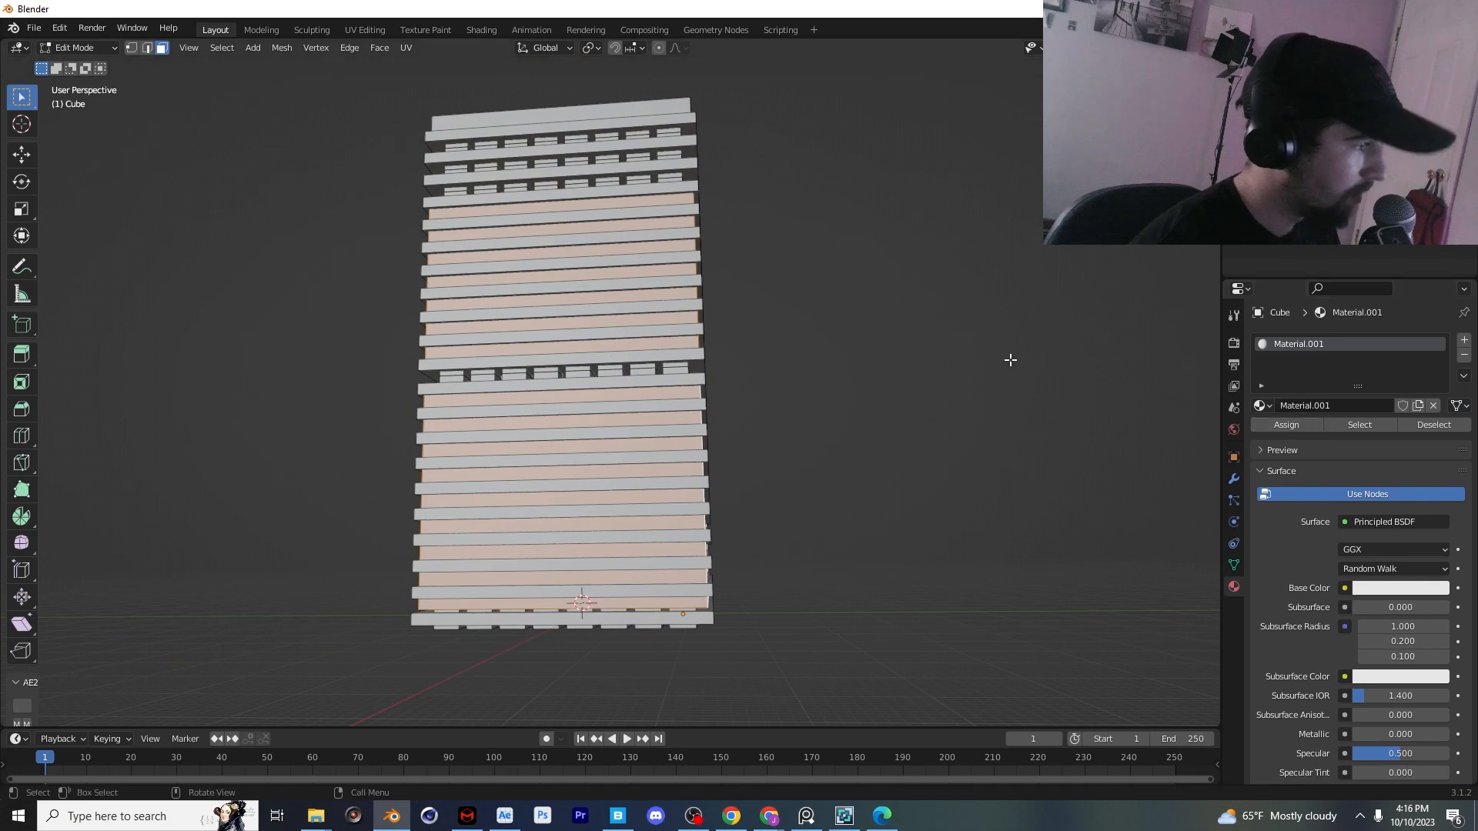
{"action": "middle_click_drag", "start_coordinate": [1010, 359], "coordinate": [1336, 368]}
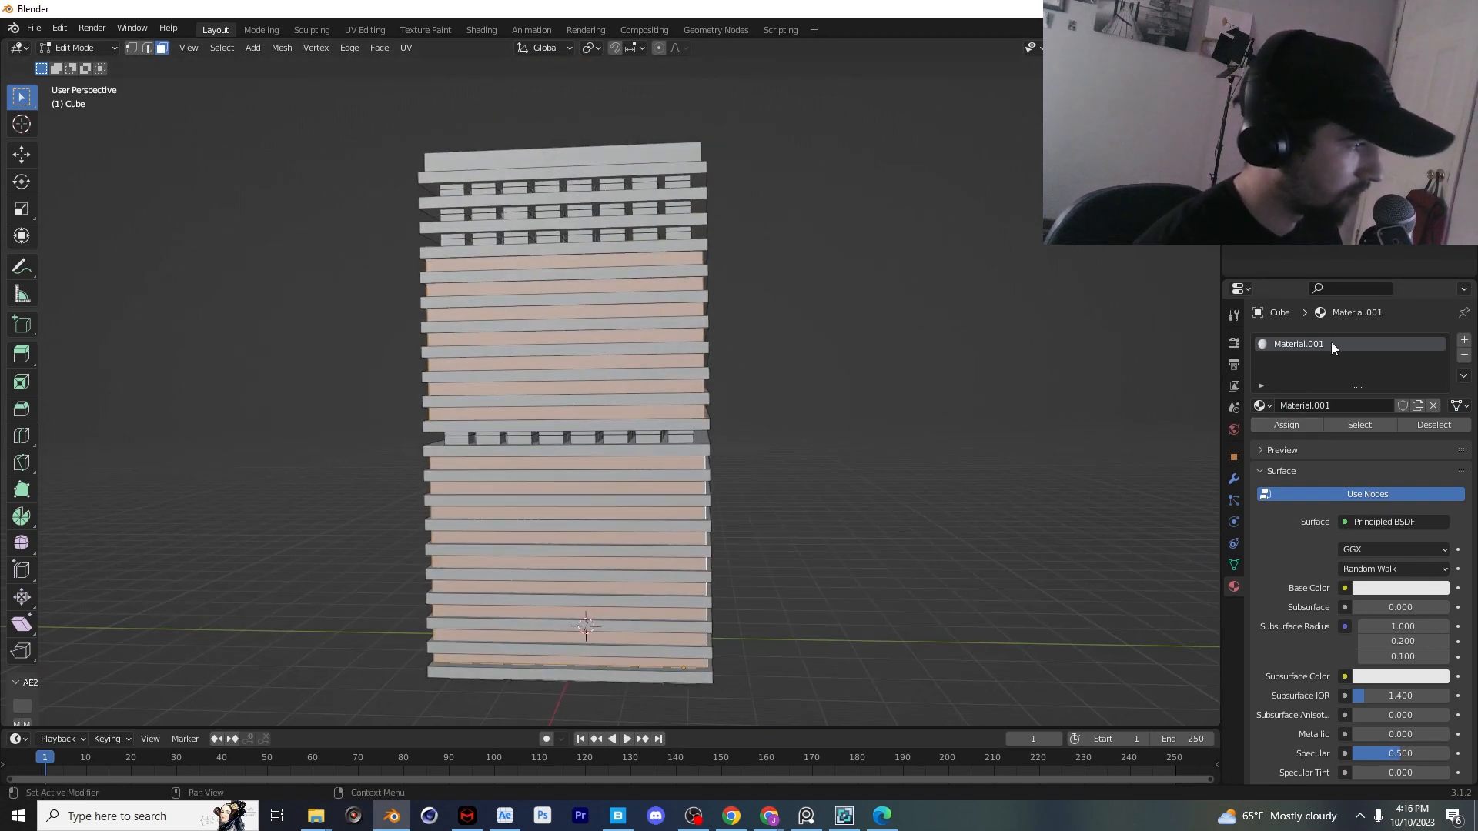
{"action": "double_click", "coordinate": [1332, 346]}
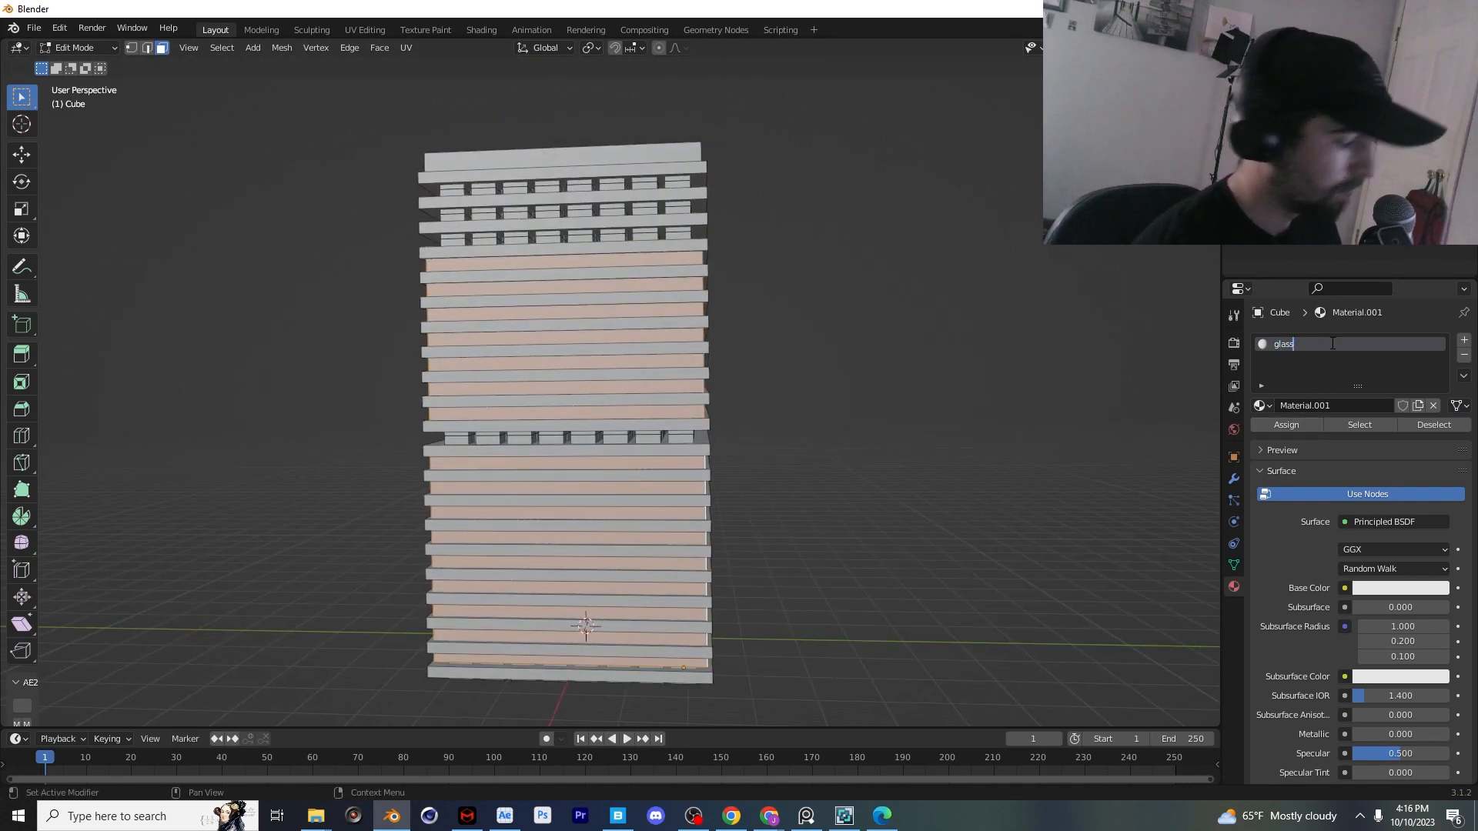
{"action": "key", "text": "Return"}
Invert the face selection, add a second material named building for the slabs and roof, and return to Object Mode
{"action": "scroll", "coordinate": [696, 412], "scroll_direction": "up", "scroll_amount": 3}
{"action": "key", "text": "ctrl+i"}
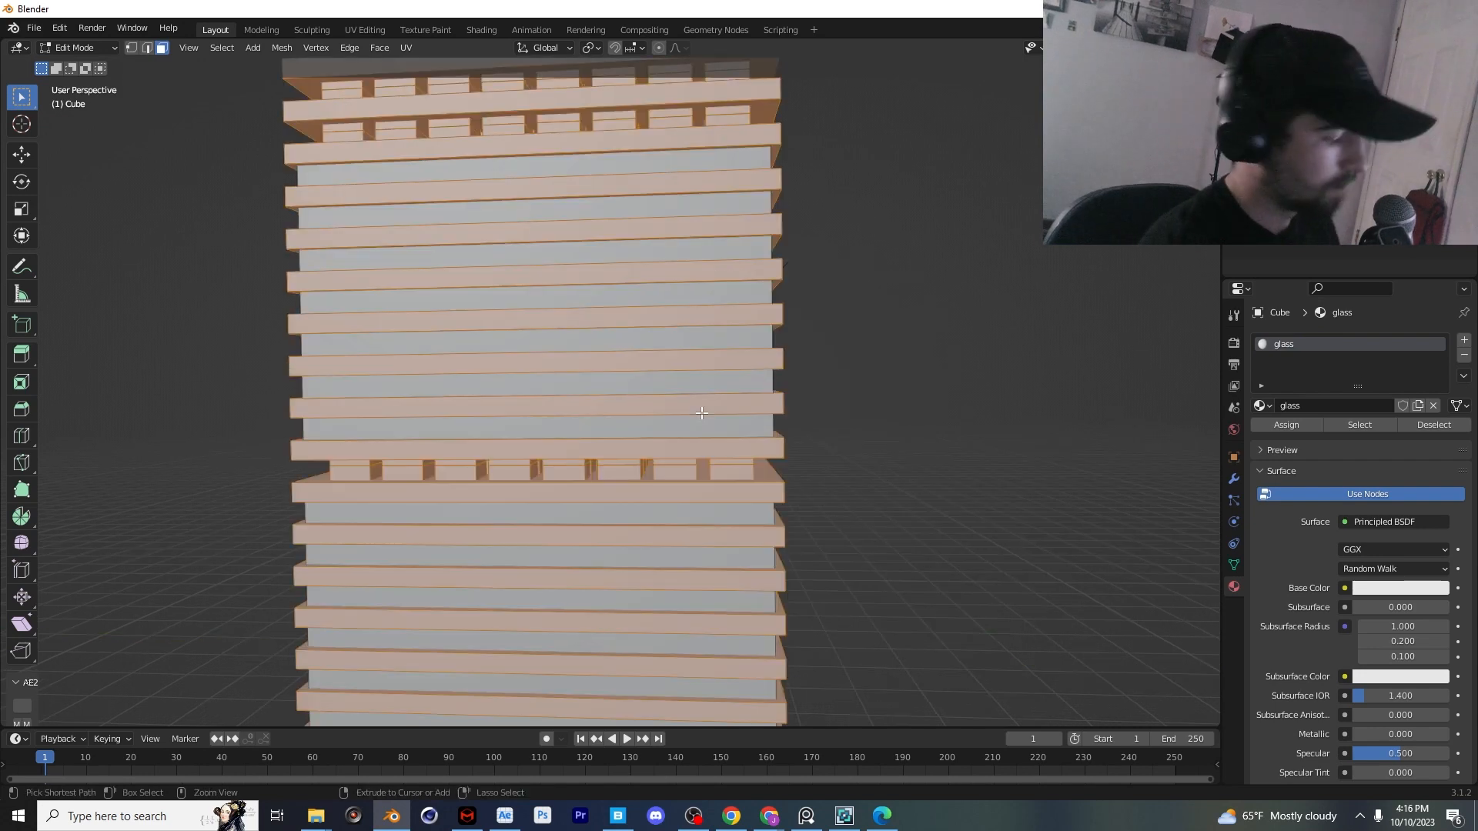
{"action": "left_click", "coordinate": [1464, 340]}
{"action": "left_click", "coordinate": [1332, 436]}
{"action": "double_click", "coordinate": [1318, 360]}
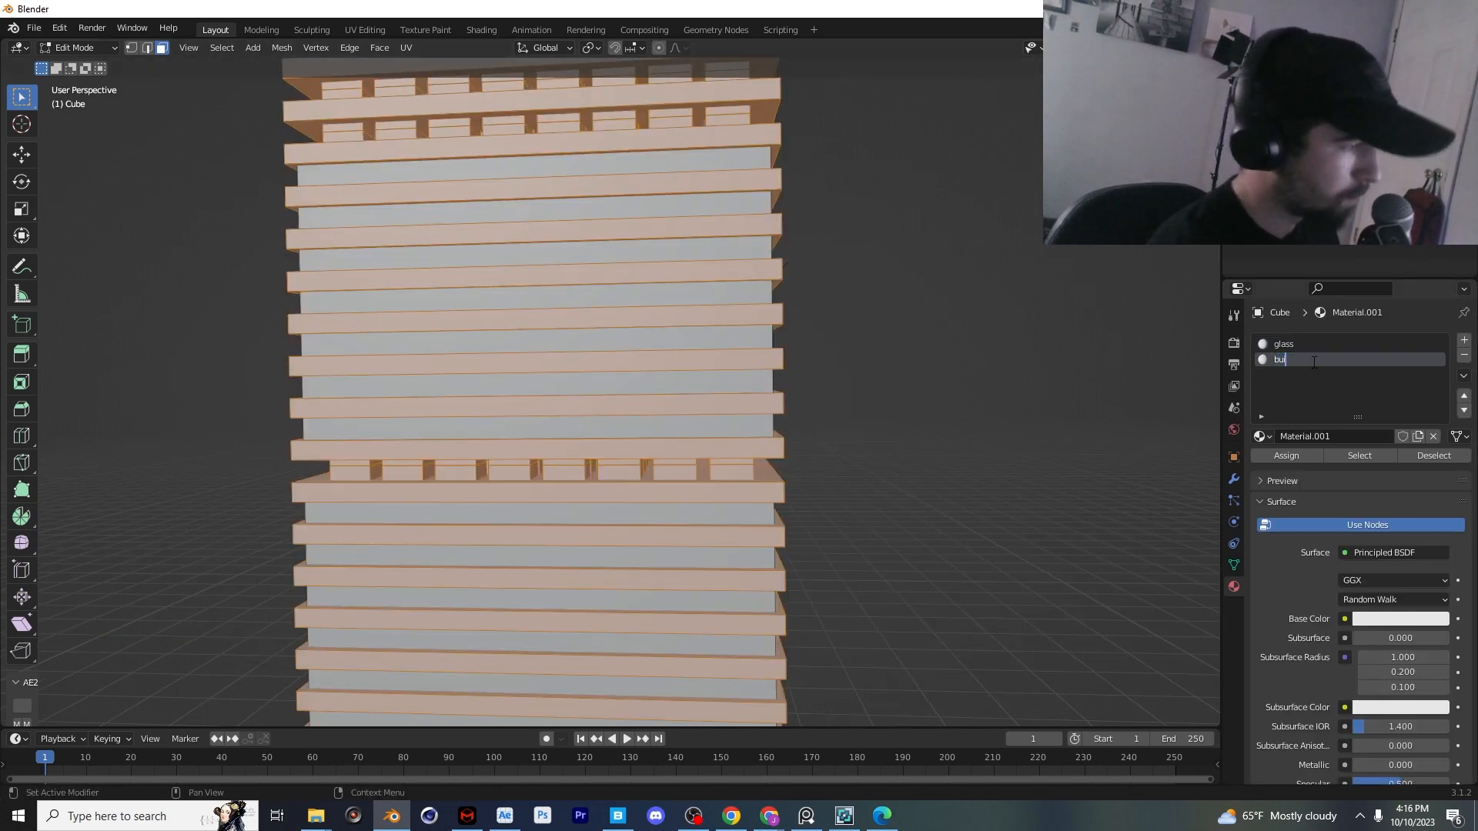
{"action": "key", "text": "Tab"}
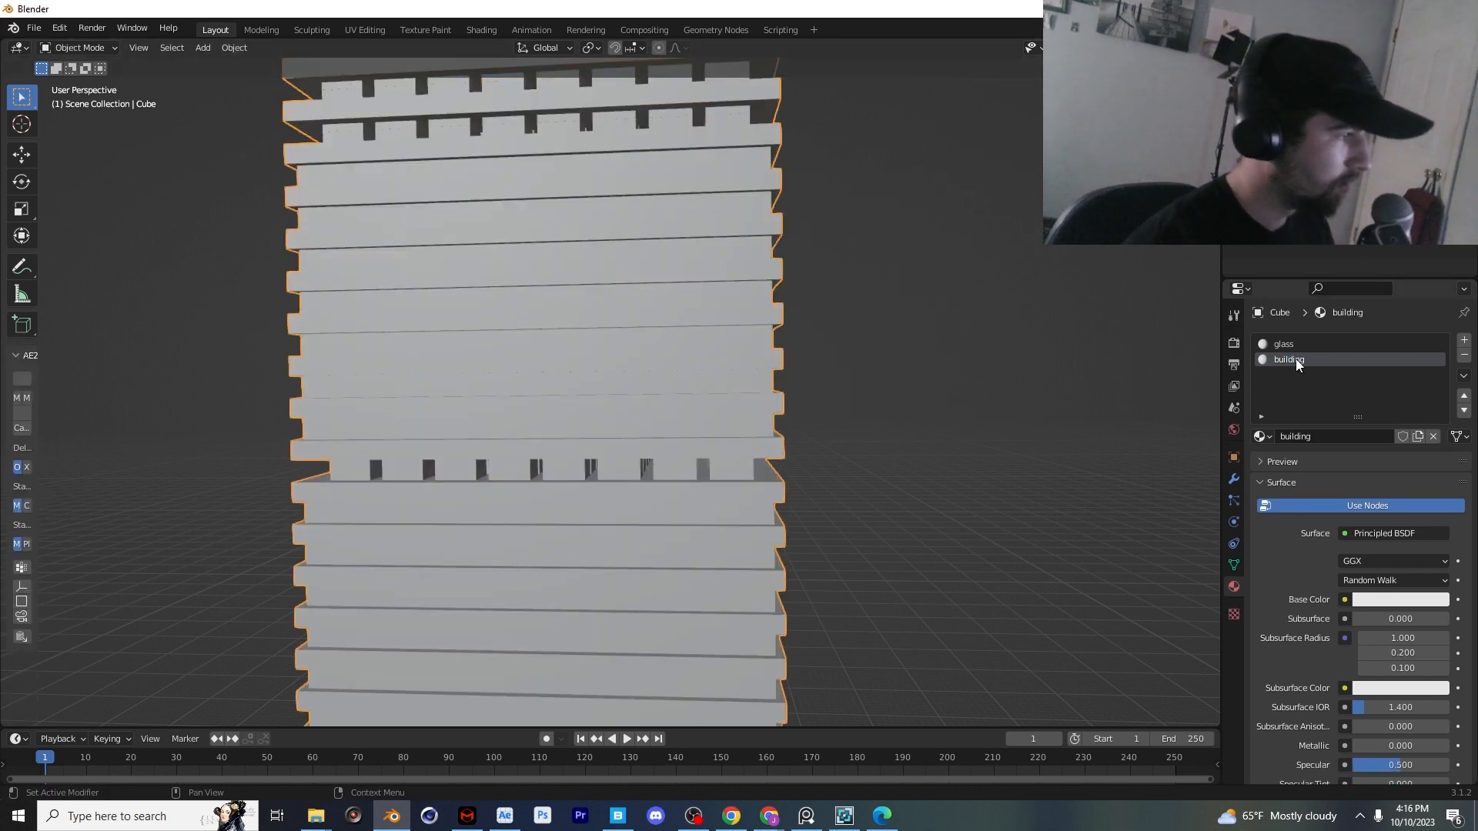
Set the glass material's roughness to 0, transmission to 1 and blend mode to Alpha Blend
{"action": "scroll", "coordinate": [1330, 603], "scroll_direction": "down", "scroll_amount": 5}
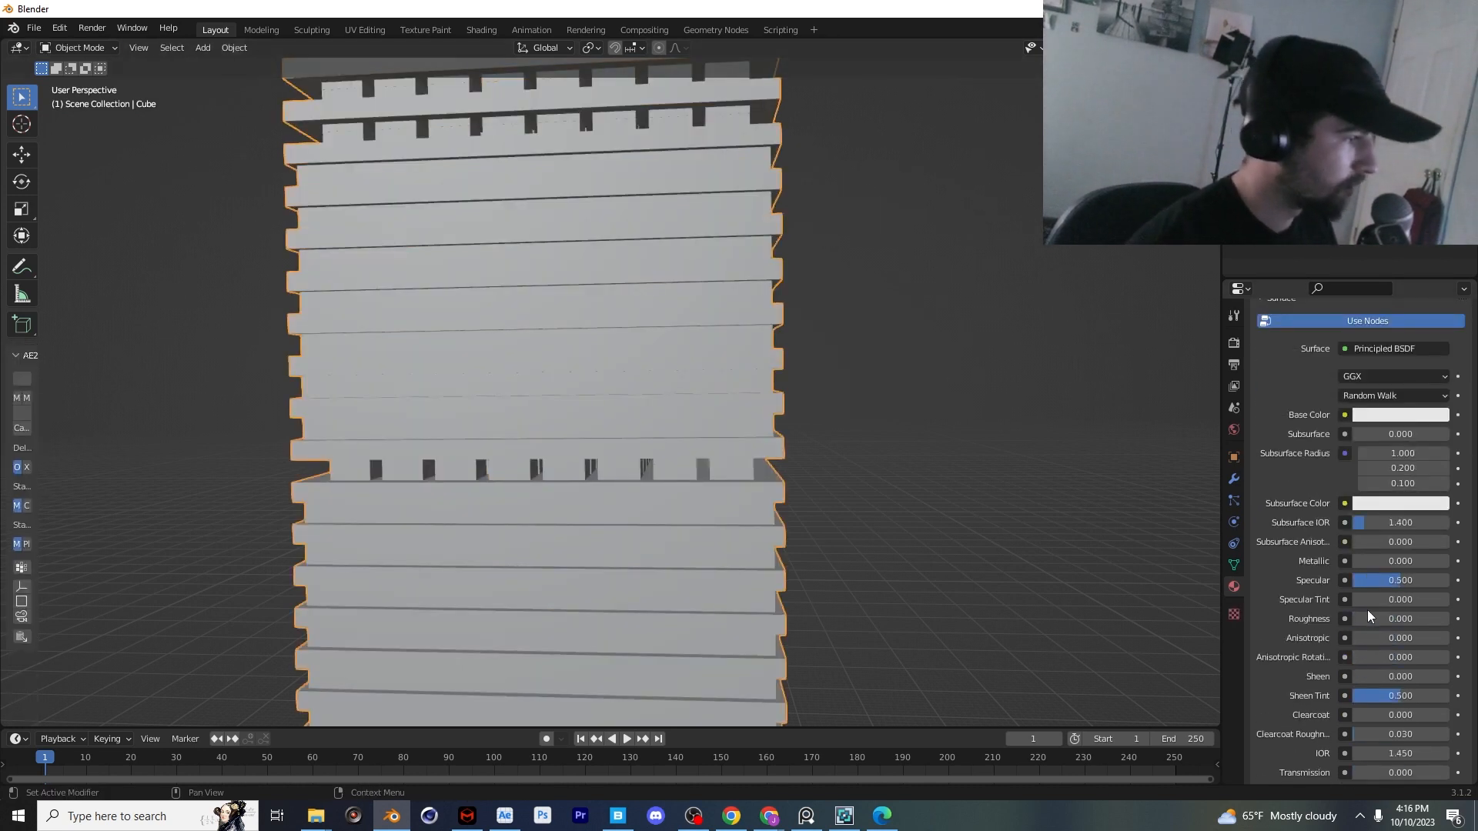
{"action": "scroll", "coordinate": [1368, 616], "scroll_direction": "down", "scroll_amount": 5}
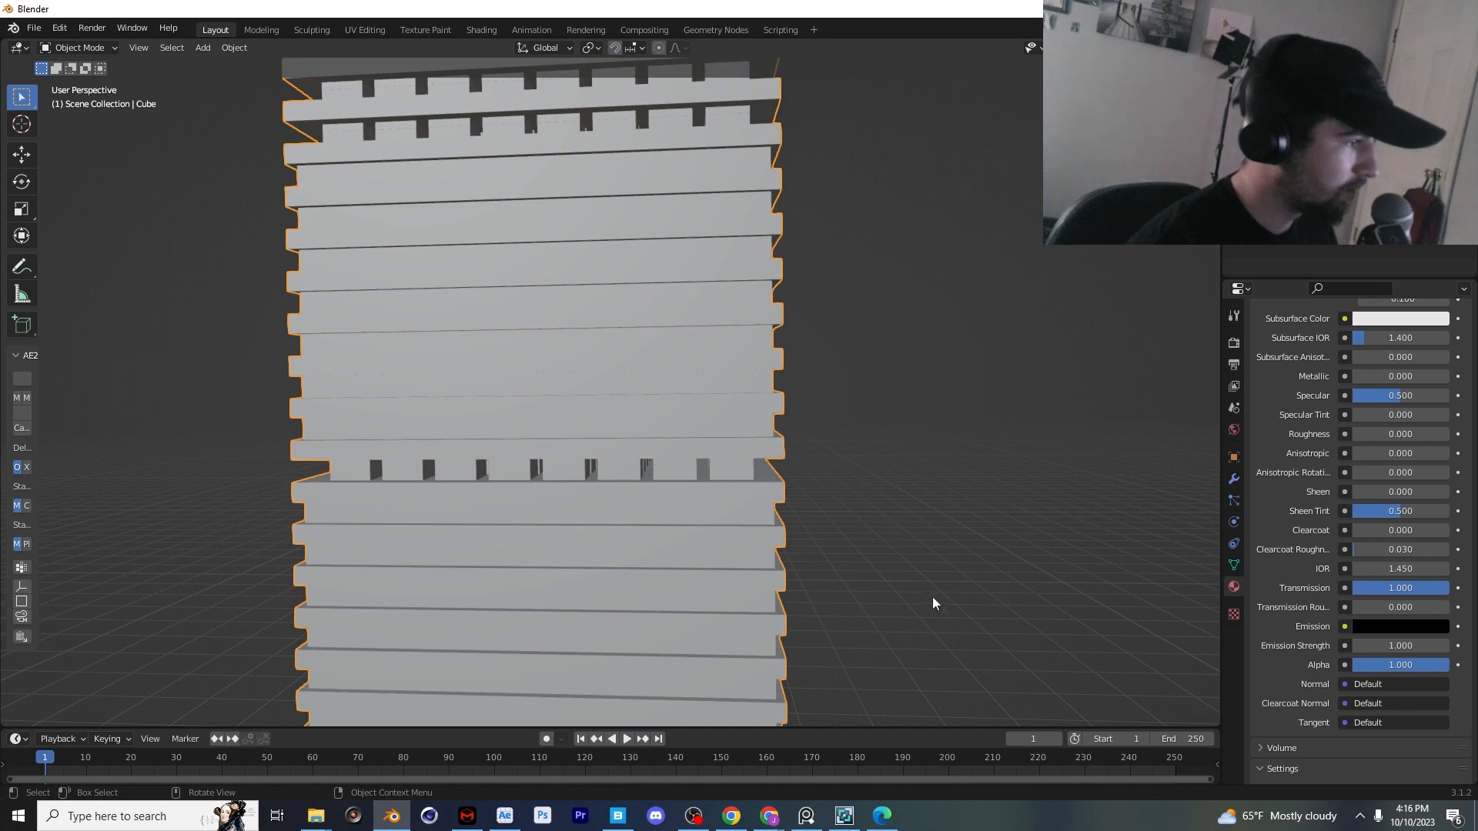
{"action": "scroll", "coordinate": [1378, 597], "scroll_direction": "down", "scroll_amount": 6}
{"action": "left_click", "coordinate": [1399, 591]}
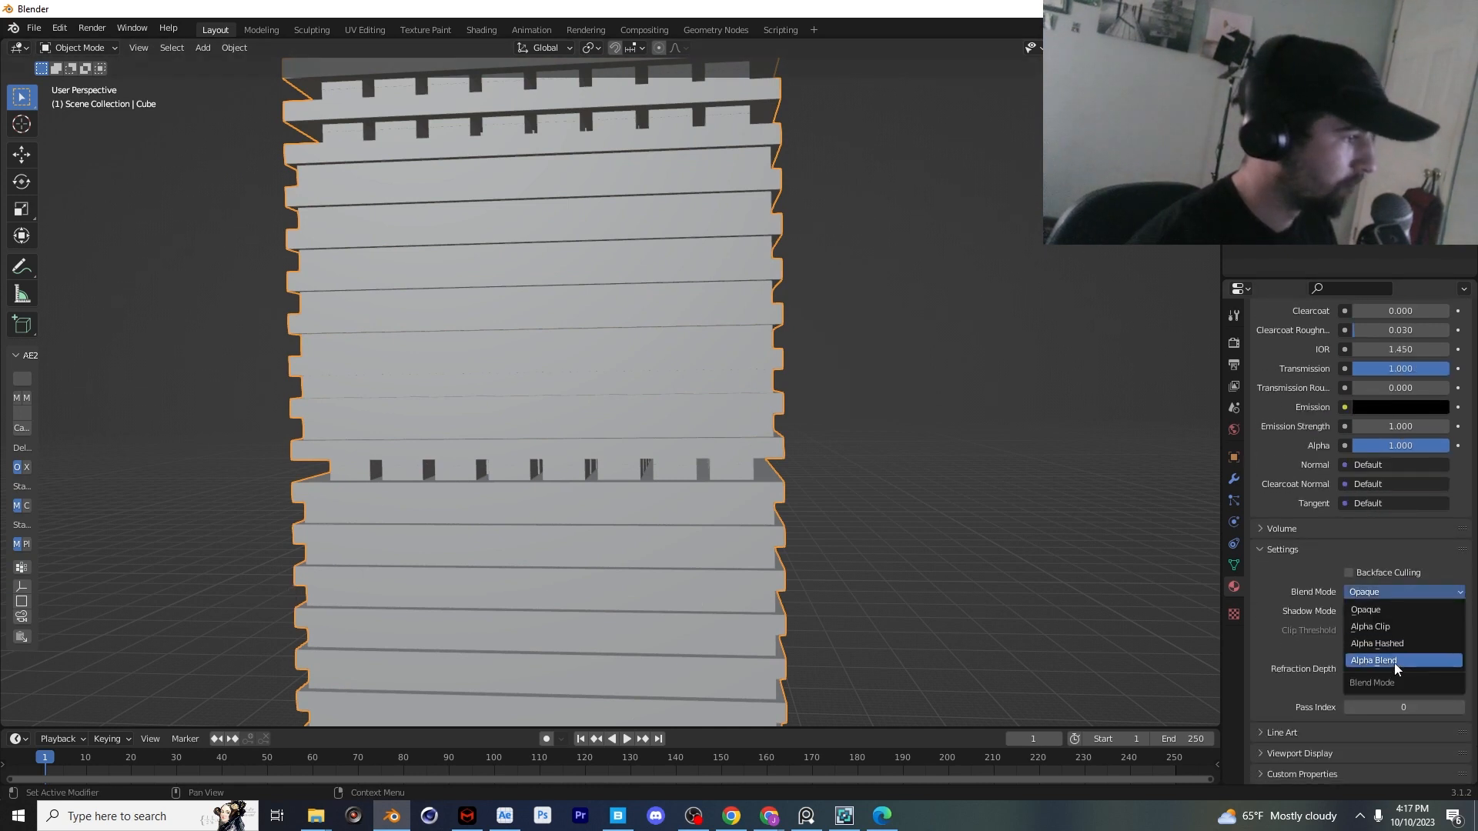
{"action": "left_click", "coordinate": [1386, 660]}
{"action": "scroll", "coordinate": [1262, 381], "scroll_direction": "up", "scroll_amount": 15}
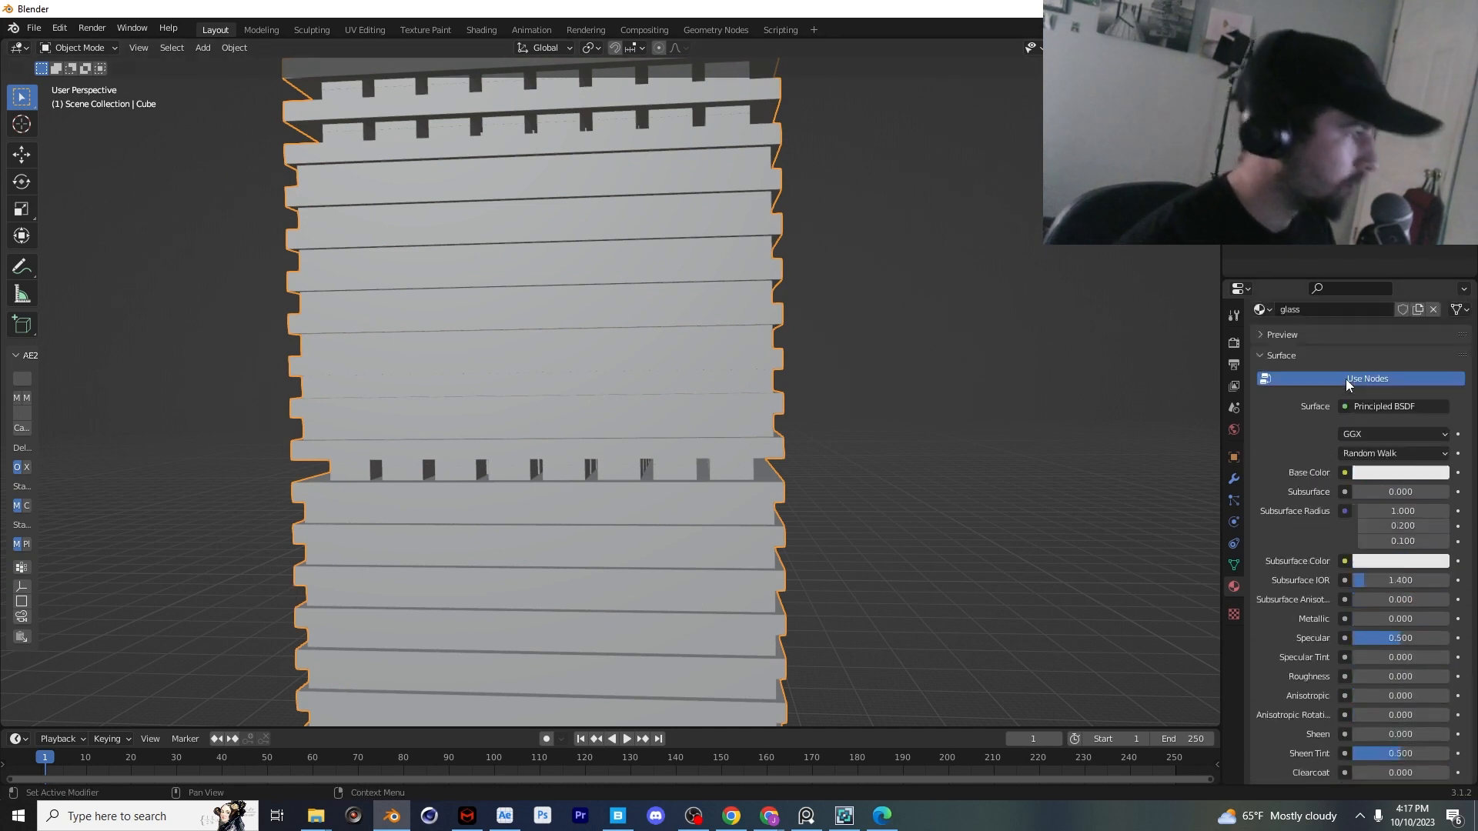
Show the building material in an enlarged Shader Editor and connect a new Image Texture node's color to Base Color
{"action": "left_click", "coordinate": [1299, 361]}
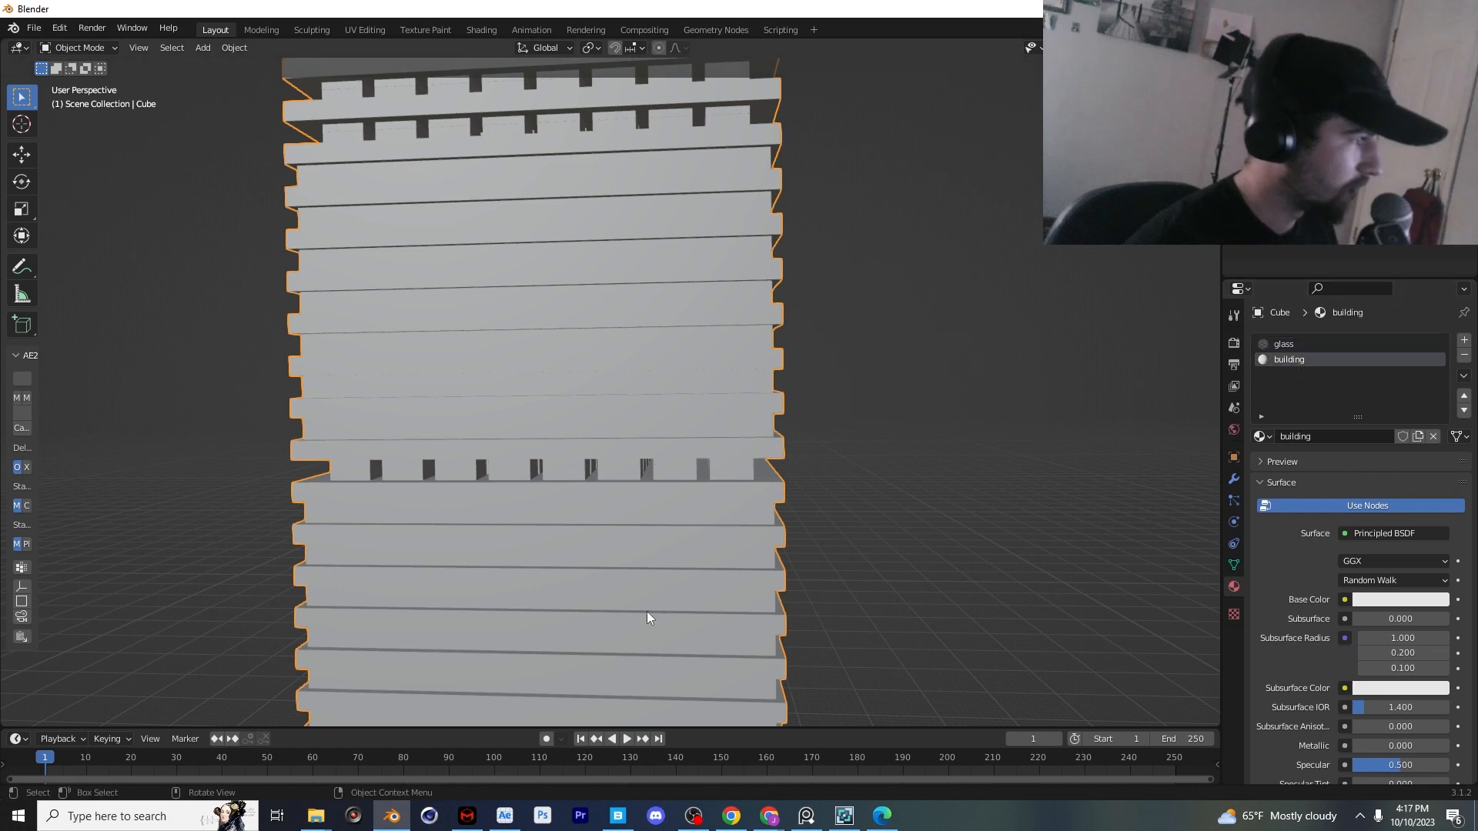
{"action": "left_click_drag", "start_coordinate": [458, 729], "coordinate": [457, 530]}
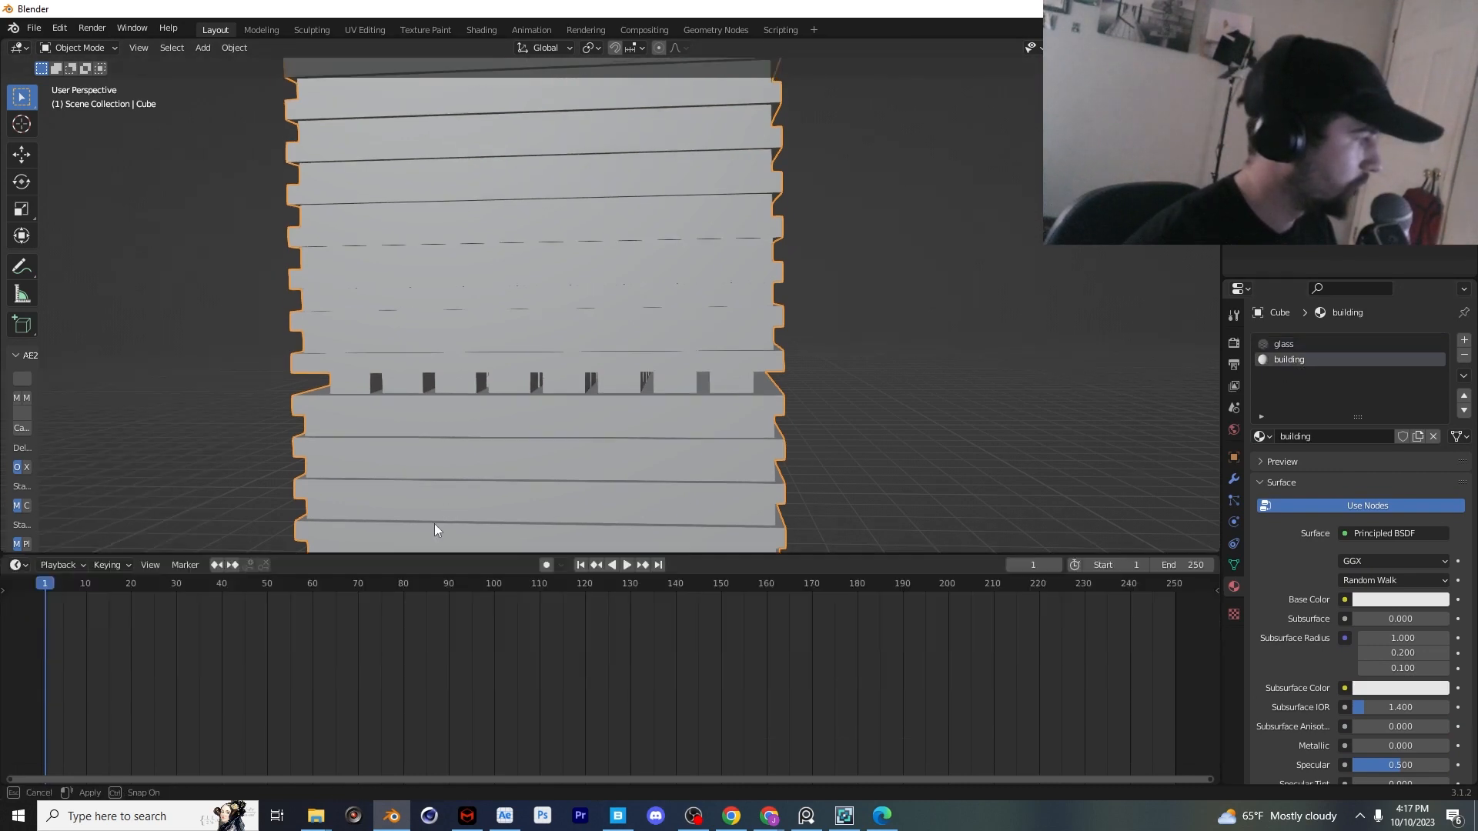
{"action": "key", "text": "shift+F3"}
{"action": "key", "text": "shift+a"}
{"action": "mouse_move", "coordinate": [659, 689]}
{"action": "left_click", "coordinate": [770, 552]}
{"action": "left_click", "coordinate": [652, 654]}
{"action": "scroll", "coordinate": [652, 654], "scroll_direction": "up", "scroll_amount": 1}
{"action": "left_click_drag", "start_coordinate": [622, 648], "coordinate": [753, 632]}
Load TexturesCom_BuildingsDerelict0080_S.jpg from the Downloads folder into the Image Texture node
{"action": "left_click", "coordinate": [587, 684]}
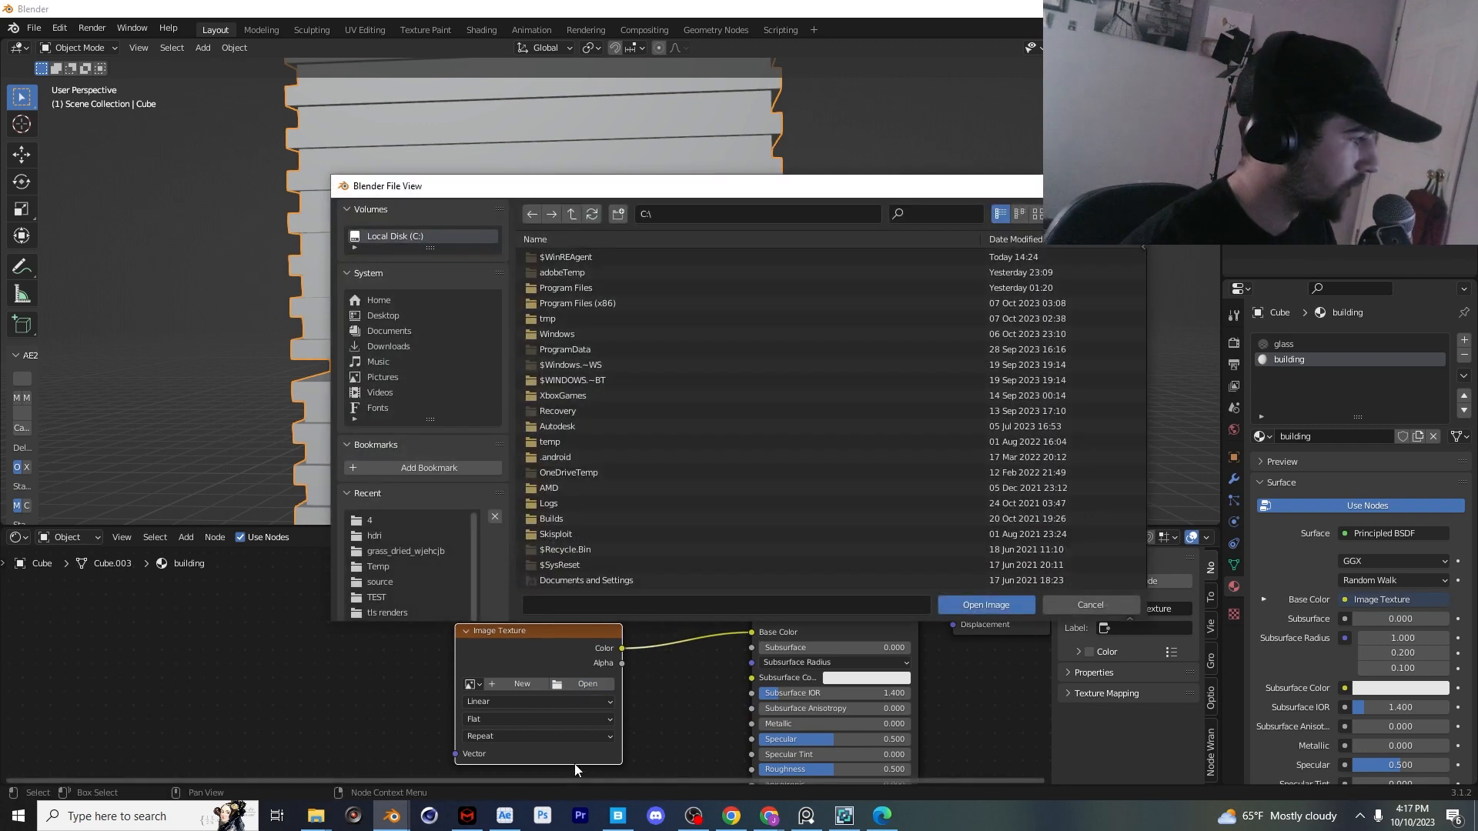
{"action": "mouse_move", "coordinate": [315, 816]}
{"action": "left_click", "coordinate": [362, 743]}
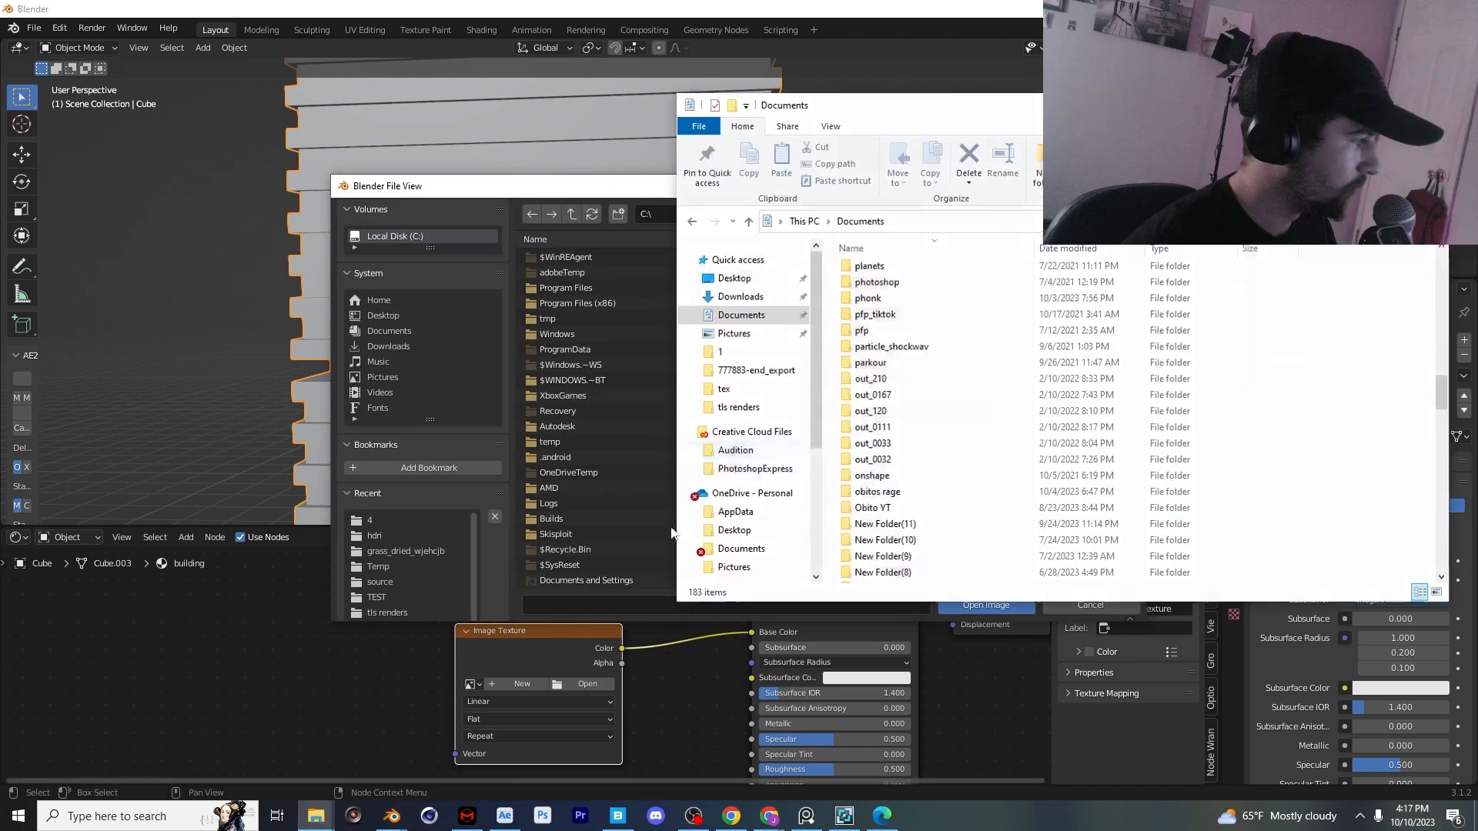
{"action": "left_click", "coordinate": [742, 296]}
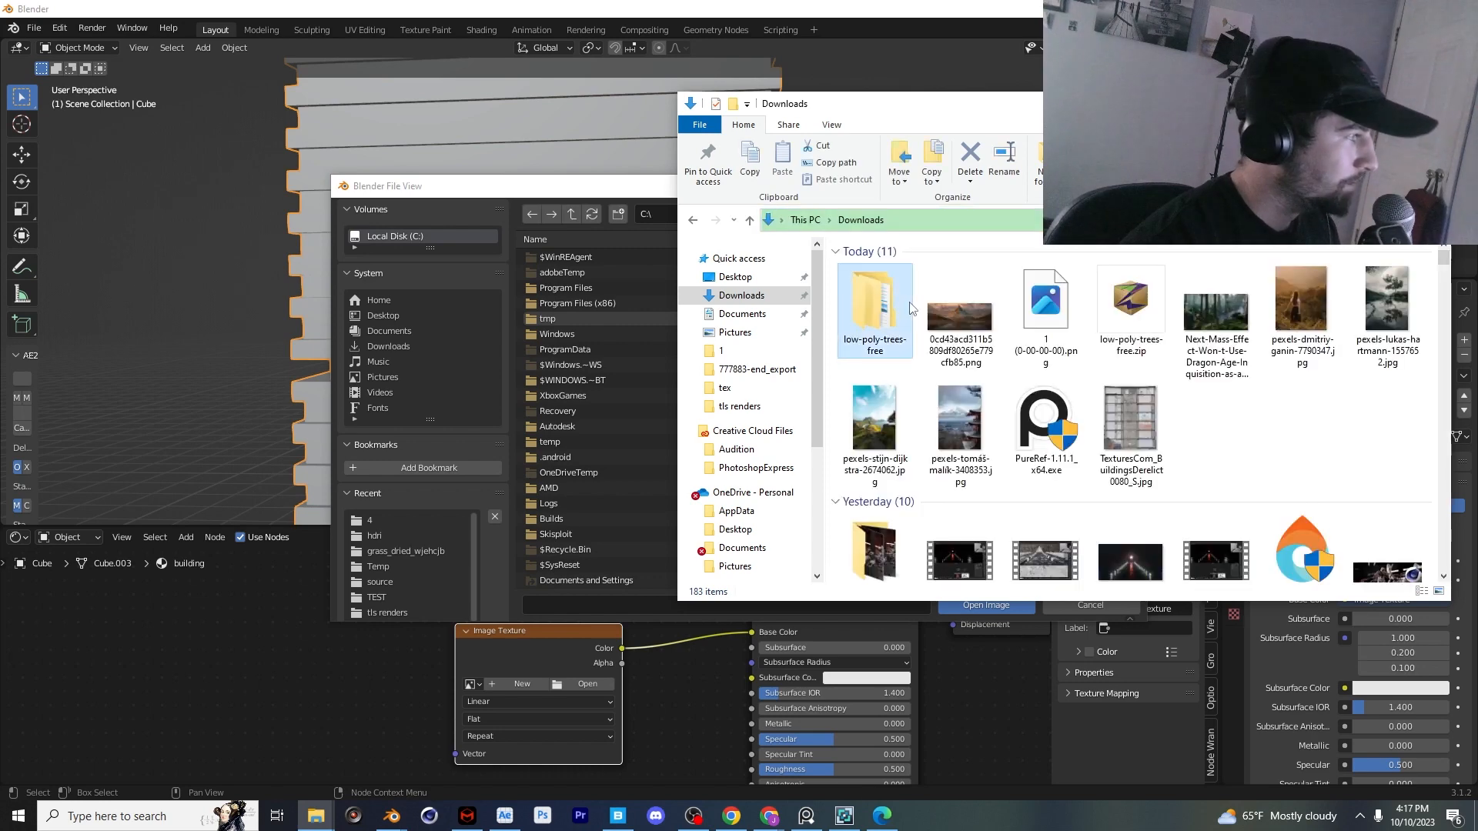
{"action": "left_click", "coordinate": [909, 418]}
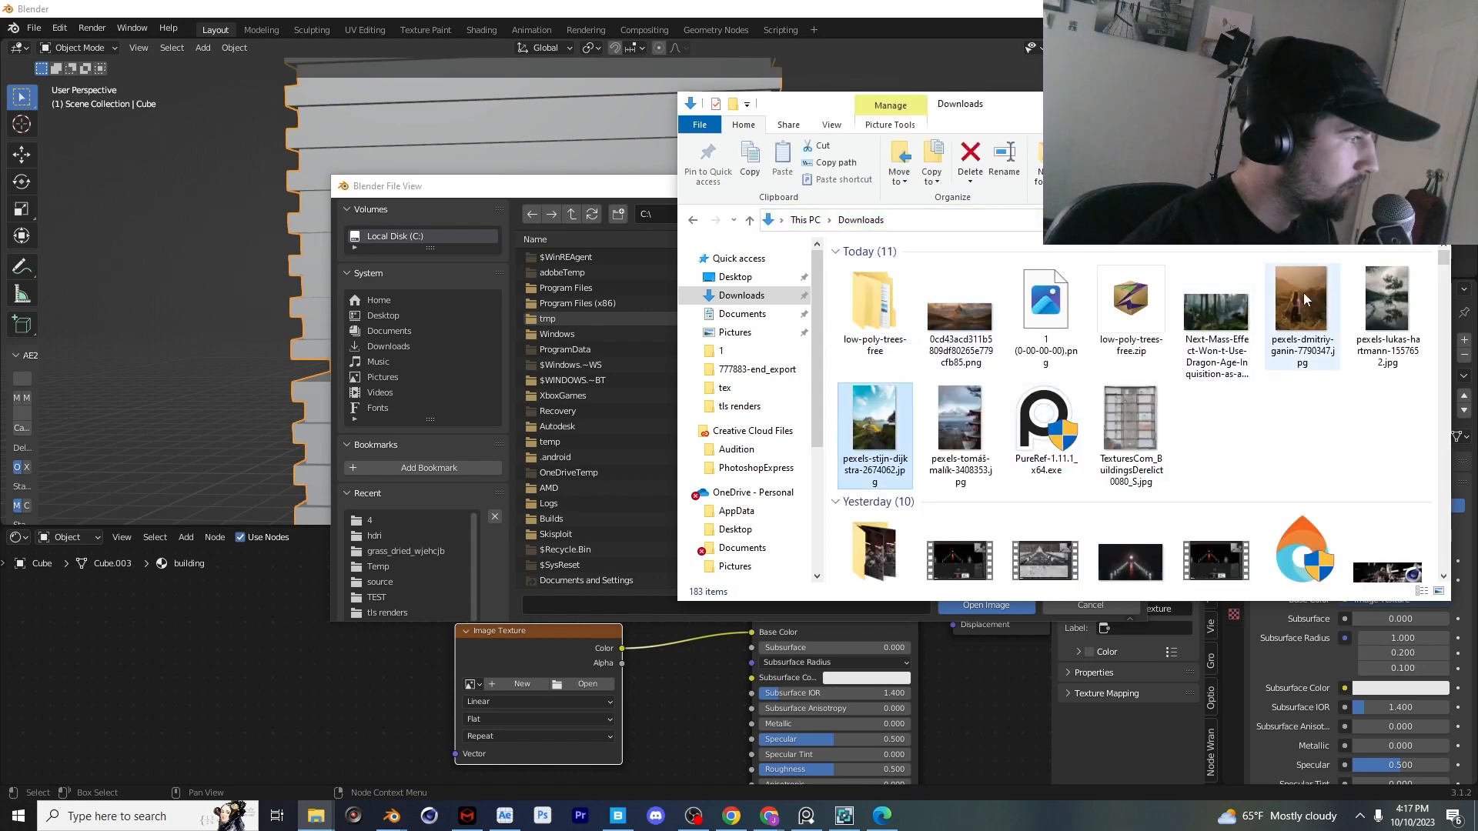
{"action": "left_click_drag", "start_coordinate": [1130, 431], "coordinate": [584, 607]}
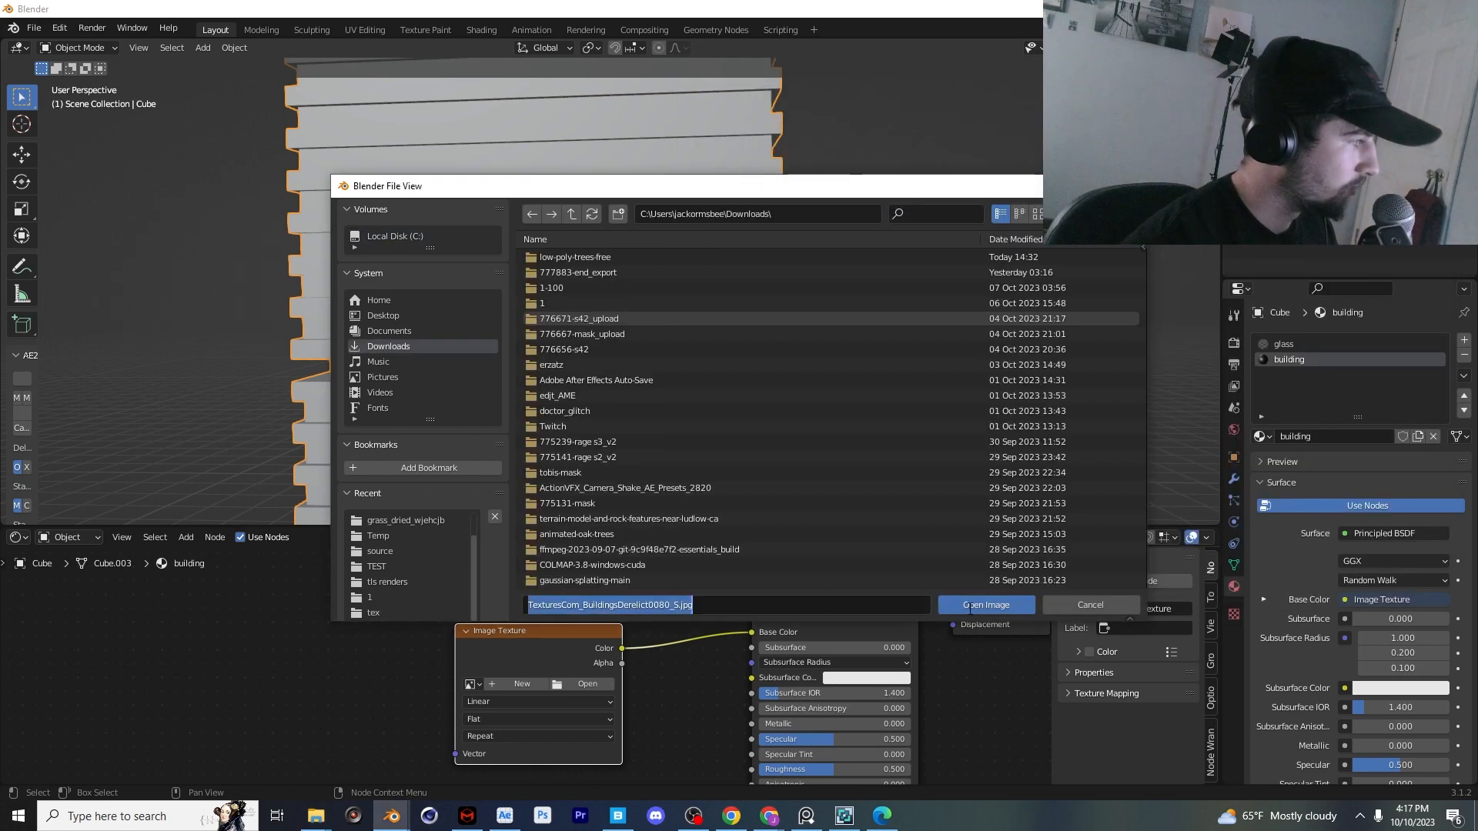
{"action": "left_click", "coordinate": [986, 605]}
Select the tower's whole mesh, UV map it with Cube Projection and return to Object Mode
{"action": "scroll", "coordinate": [825, 239], "scroll_direction": "down", "scroll_amount": 5}
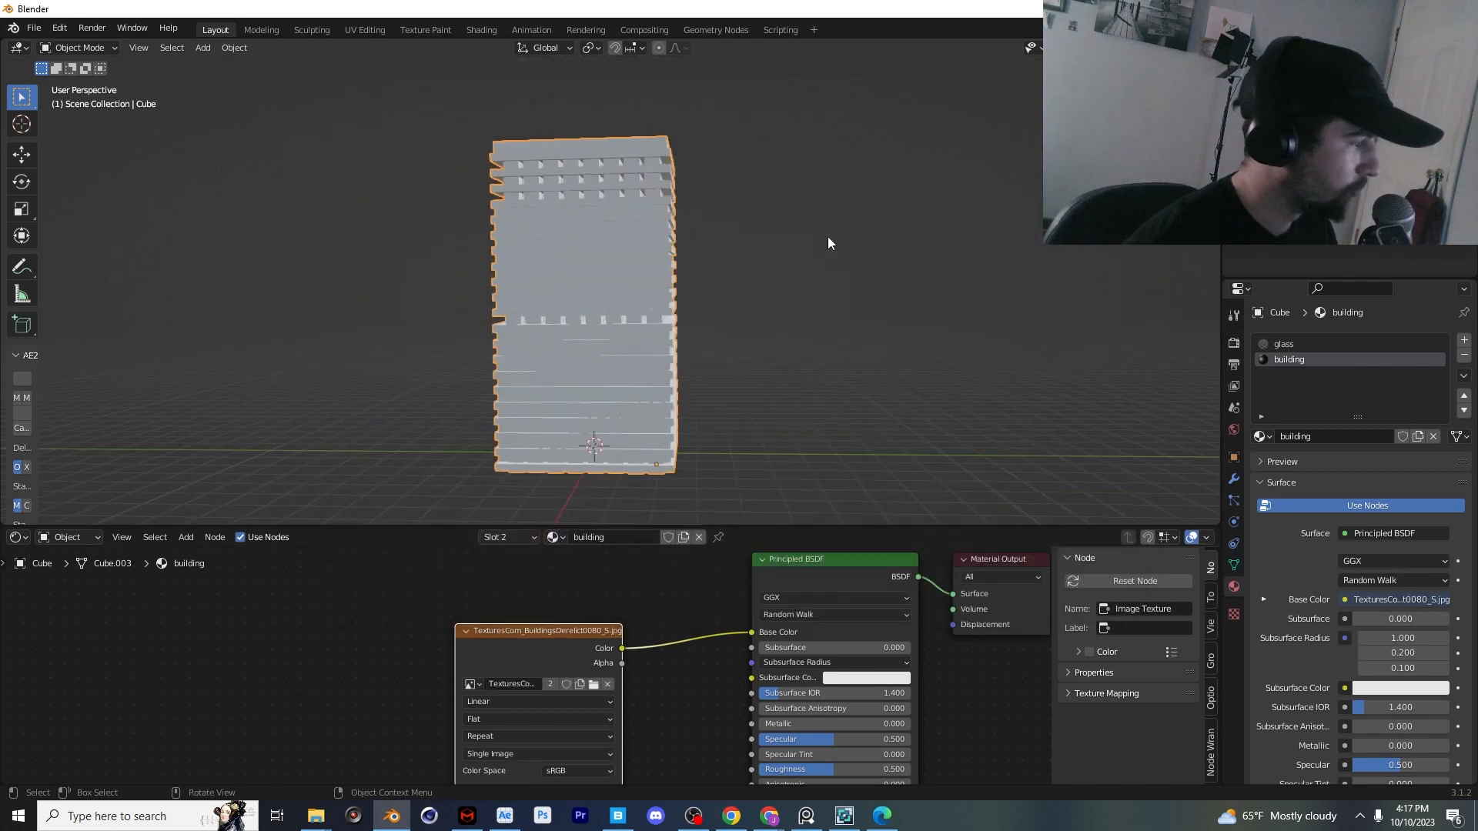
{"action": "key", "text": "Tab"}
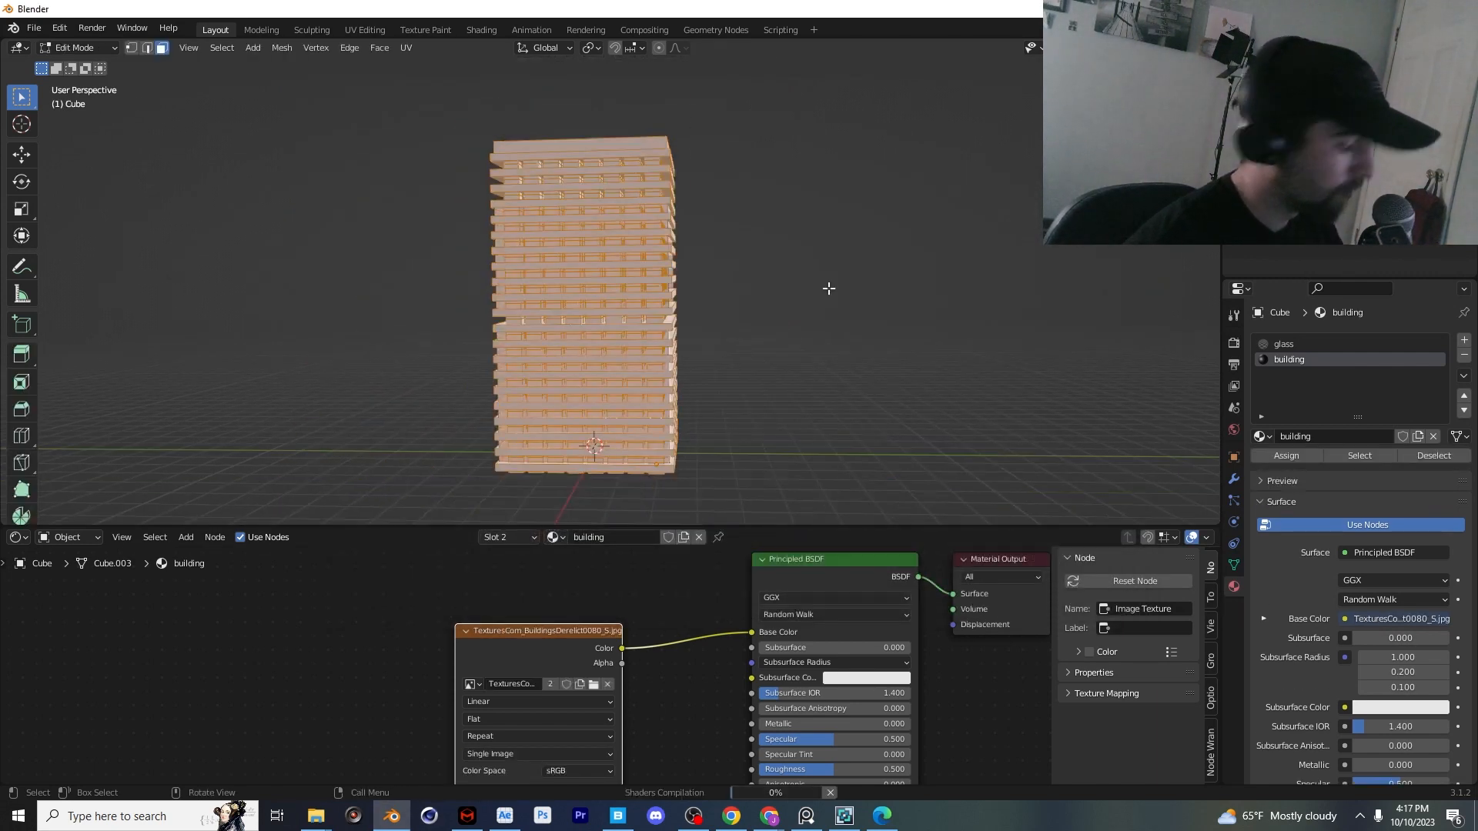
{"action": "key", "text": "alt+a"}
{"action": "key", "text": "u"}
{"action": "key", "text": "a"}
{"action": "key", "text": "u"}
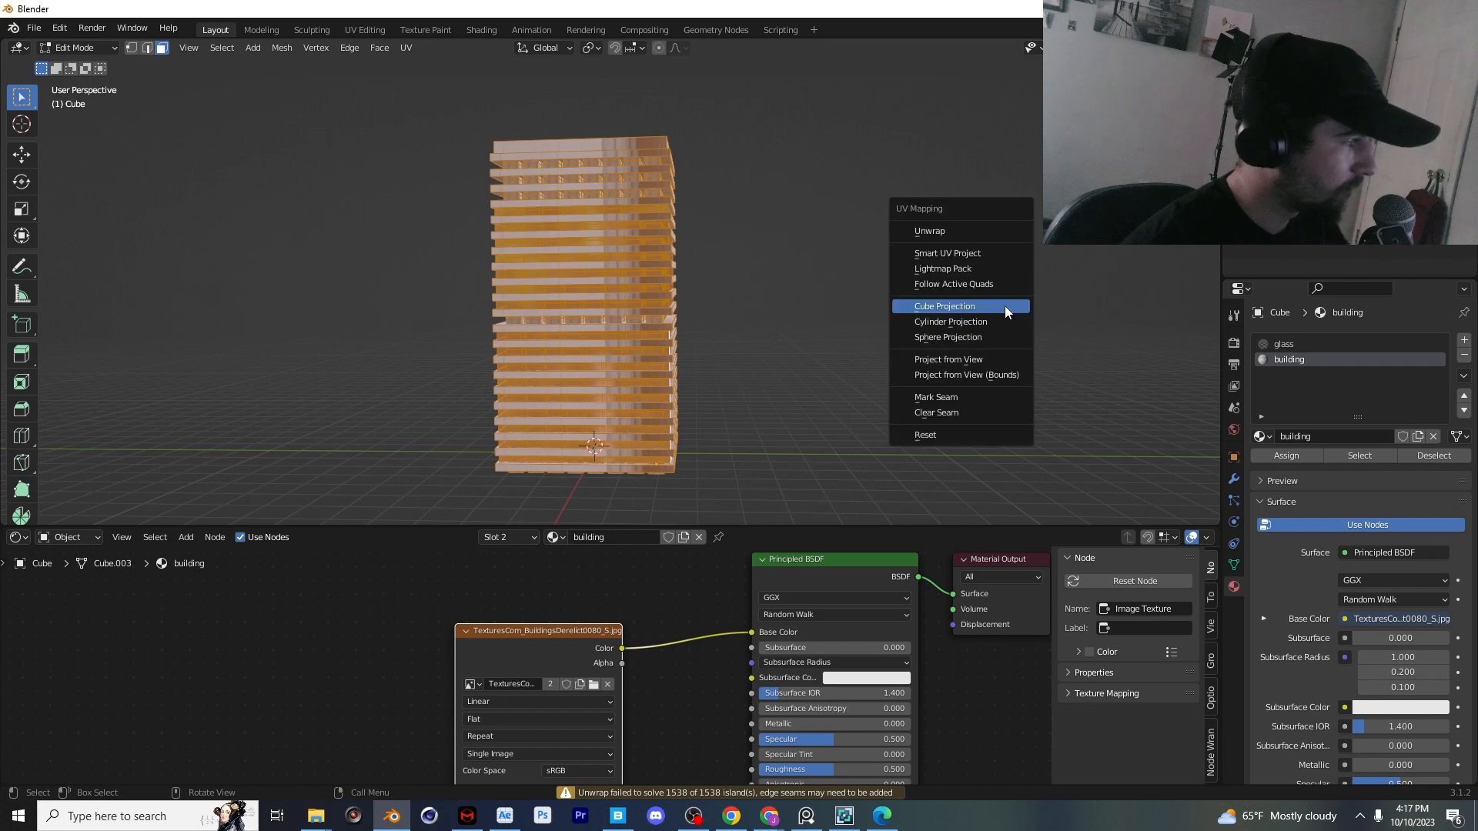
{"action": "left_click", "coordinate": [1004, 312]}
{"action": "scroll", "coordinate": [997, 308], "scroll_direction": "up", "scroll_amount": 4}
{"action": "key", "text": "Tab"}
Switch the viewport to Rendered shading to view the textured tower
{"action": "middle_click_drag", "start_coordinate": [802, 372], "coordinate": [844, 385]}
{"action": "scroll", "coordinate": [893, 339], "scroll_direction": "down", "scroll_amount": 1}
{"action": "key", "text": "z"}
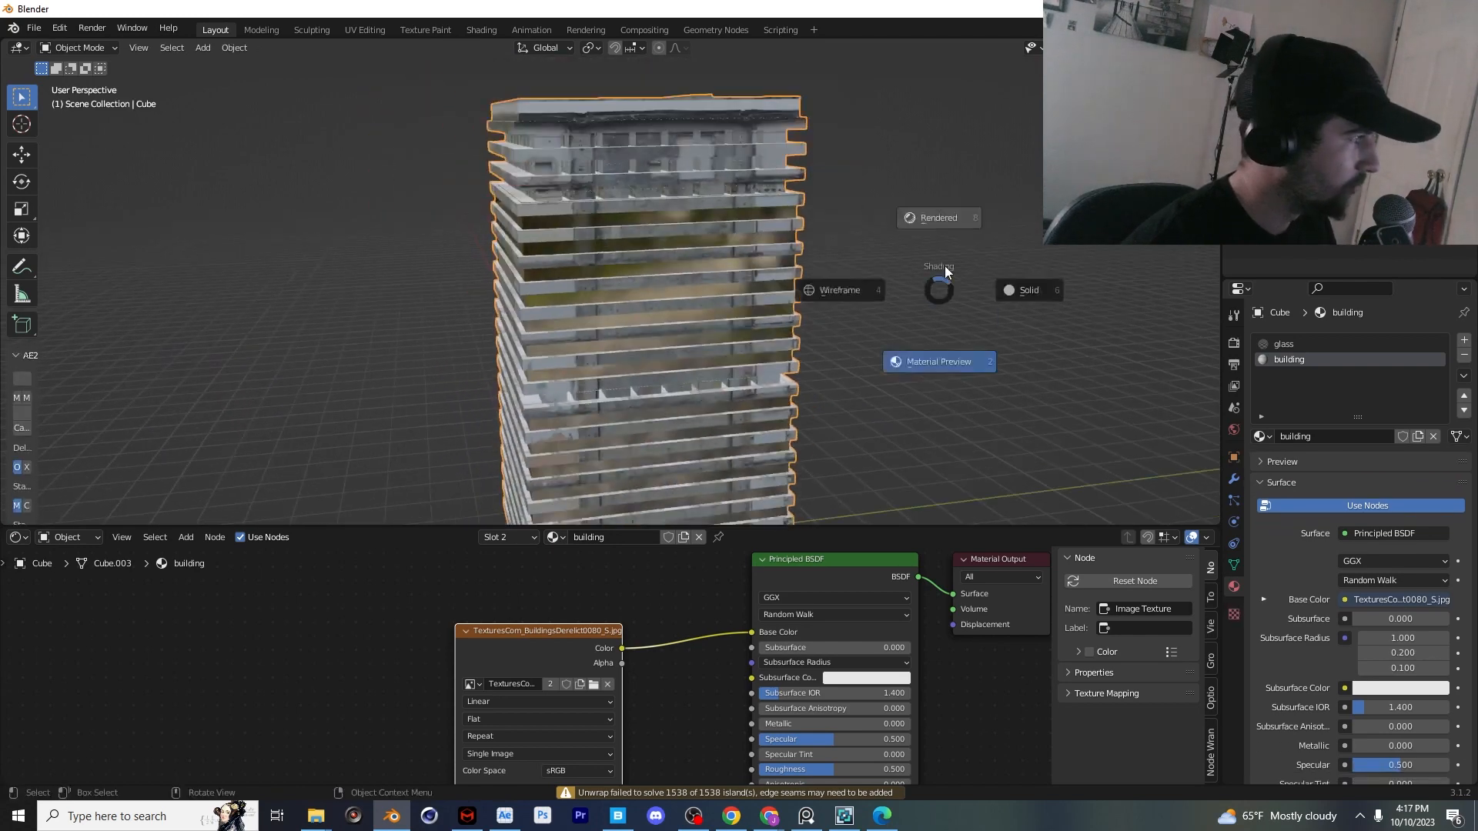
{"action": "left_click", "coordinate": [949, 246]}
Stretch the tower along Z by a factor of about 1.4
{"action": "scroll", "coordinate": [903, 247], "scroll_direction": "down", "scroll_amount": 5}
{"action": "mouse_move", "coordinate": [902, 247]}
{"action": "middle_mouse_down"}
{"action": "mouse_move", "coordinate": [740, 317]}
{"action": "mouse_move", "coordinate": [858, 329]}
{"action": "mouse_move", "coordinate": [778, 343]}
{"action": "middle_mouse_up"}
{"action": "scroll", "coordinate": [858, 330], "scroll_direction": "up", "scroll_amount": 3}
{"action": "key", "text": "s"}
{"action": "key", "text": "z"}
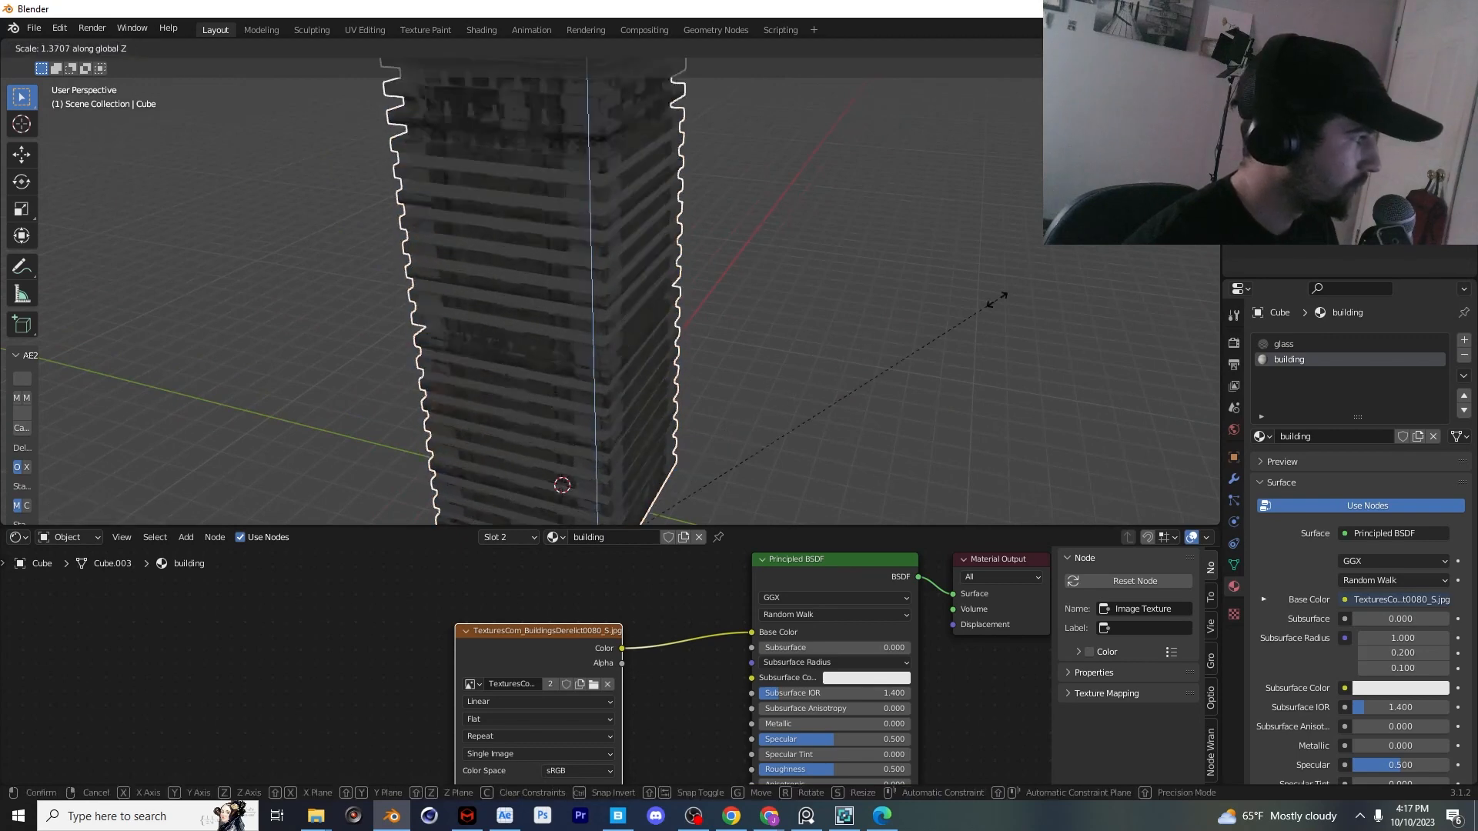
{"action": "left_click", "coordinate": [1020, 310]}
Stretch the tower along Z again by about 1.13 and widen it along X
{"action": "scroll", "coordinate": [970, 339], "scroll_direction": "down", "scroll_amount": 2}
{"action": "middle_click_drag", "start_coordinate": [928, 376], "coordinate": [908, 347]}
{"action": "key", "text": "s"}
{"action": "key", "text": "z"}
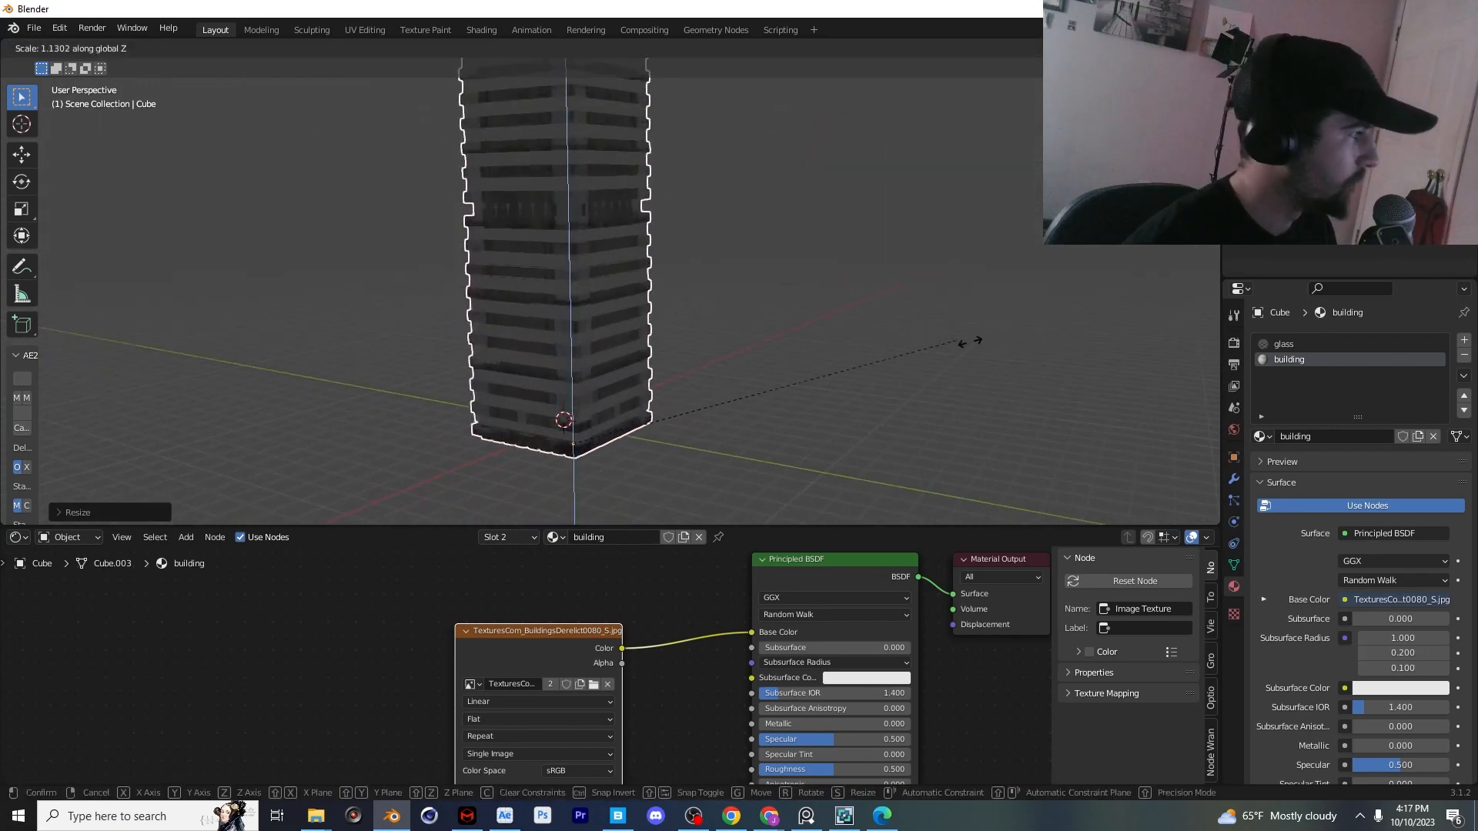
{"action": "left_click", "coordinate": [968, 341]}
{"action": "key", "text": "s"}
{"action": "key", "text": "x"}
{"action": "left_click", "coordinate": [215, 332]}
{"action": "middle_click_drag", "start_coordinate": [389, 296], "coordinate": [819, 356]}
{"action": "scroll", "coordinate": [782, 340], "scroll_direction": "down", "scroll_amount": 2}
{"action": "key", "text": "shift+a"}
{"action": "mouse_move", "coordinate": [778, 321]}
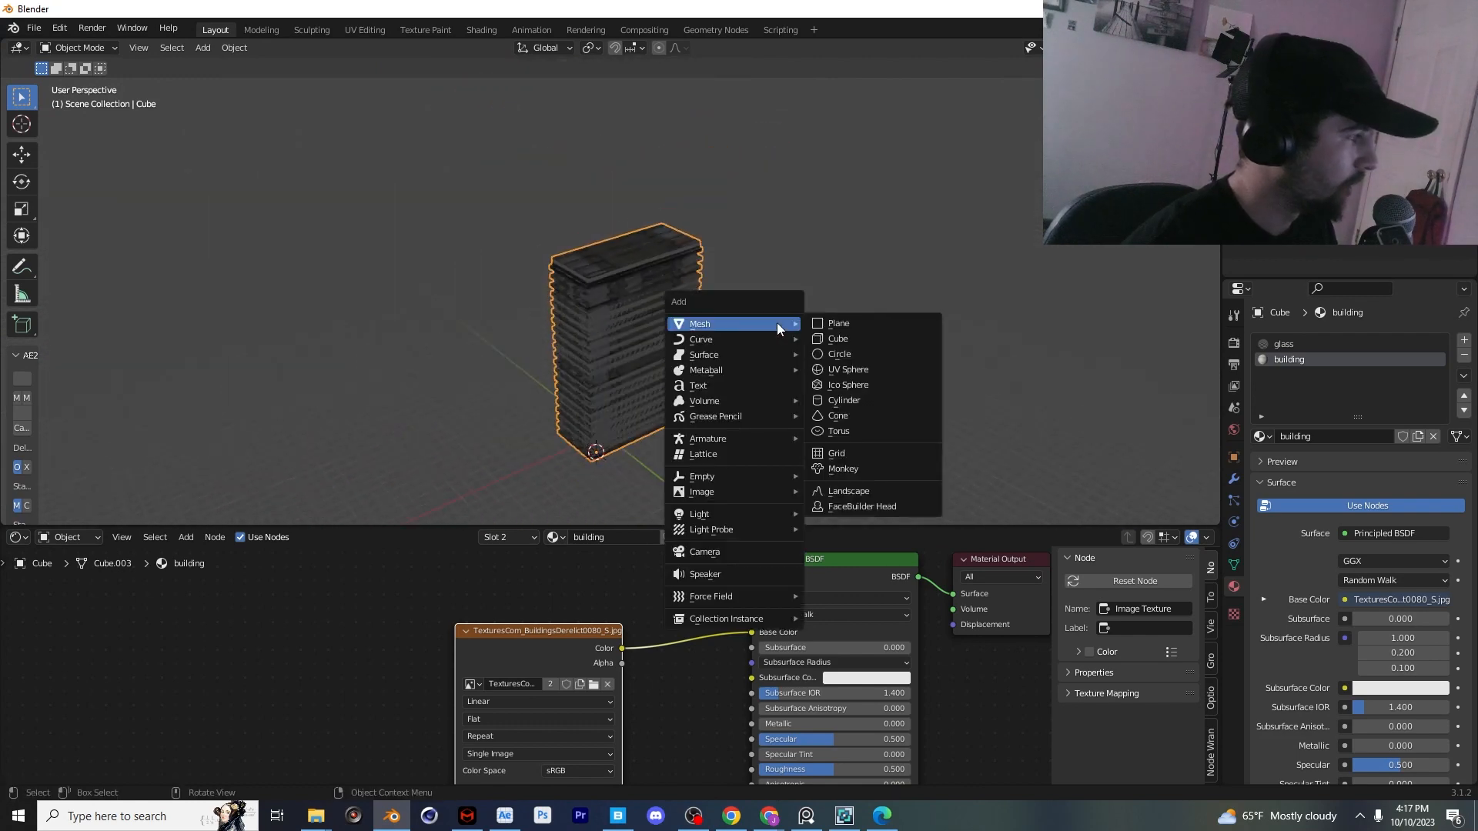
{"action": "left_click", "coordinate": [841, 339]}
{"action": "key", "text": "x"}
{"action": "left_click", "coordinate": [827, 345]}
Add a UV sphere and raise it along Z to just above the tower's roof
{"action": "key", "text": "shift+a"}
{"action": "mouse_move", "coordinate": [826, 346]}
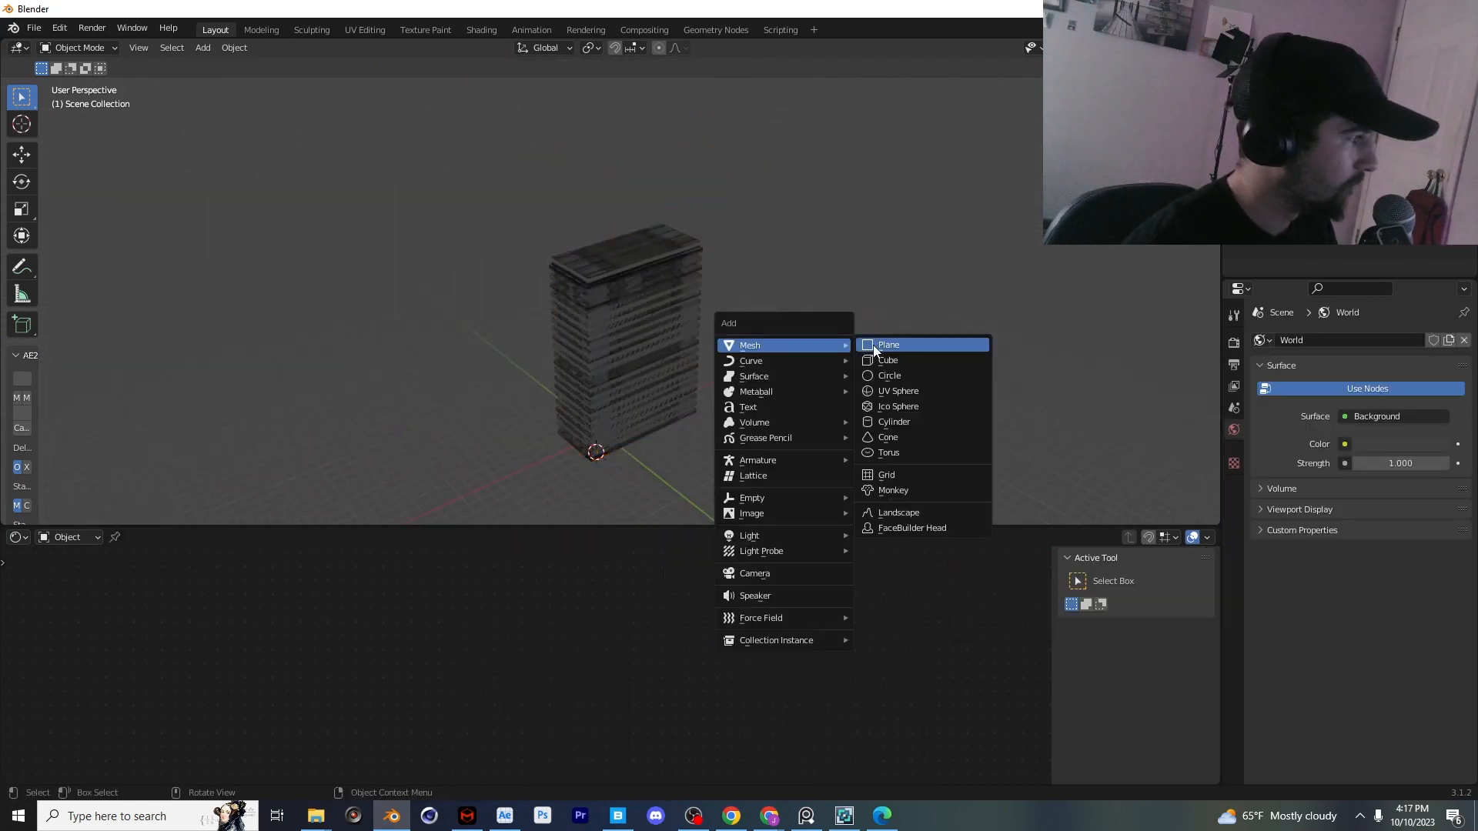
{"action": "left_click", "coordinate": [898, 391]}
{"action": "key", "text": "g"}
{"action": "key", "text": "z"}
{"action": "left_click", "coordinate": [884, 146]}
Enlarge the sphere and move it so it overlaps the tower's upper floors
{"action": "key", "text": "s"}
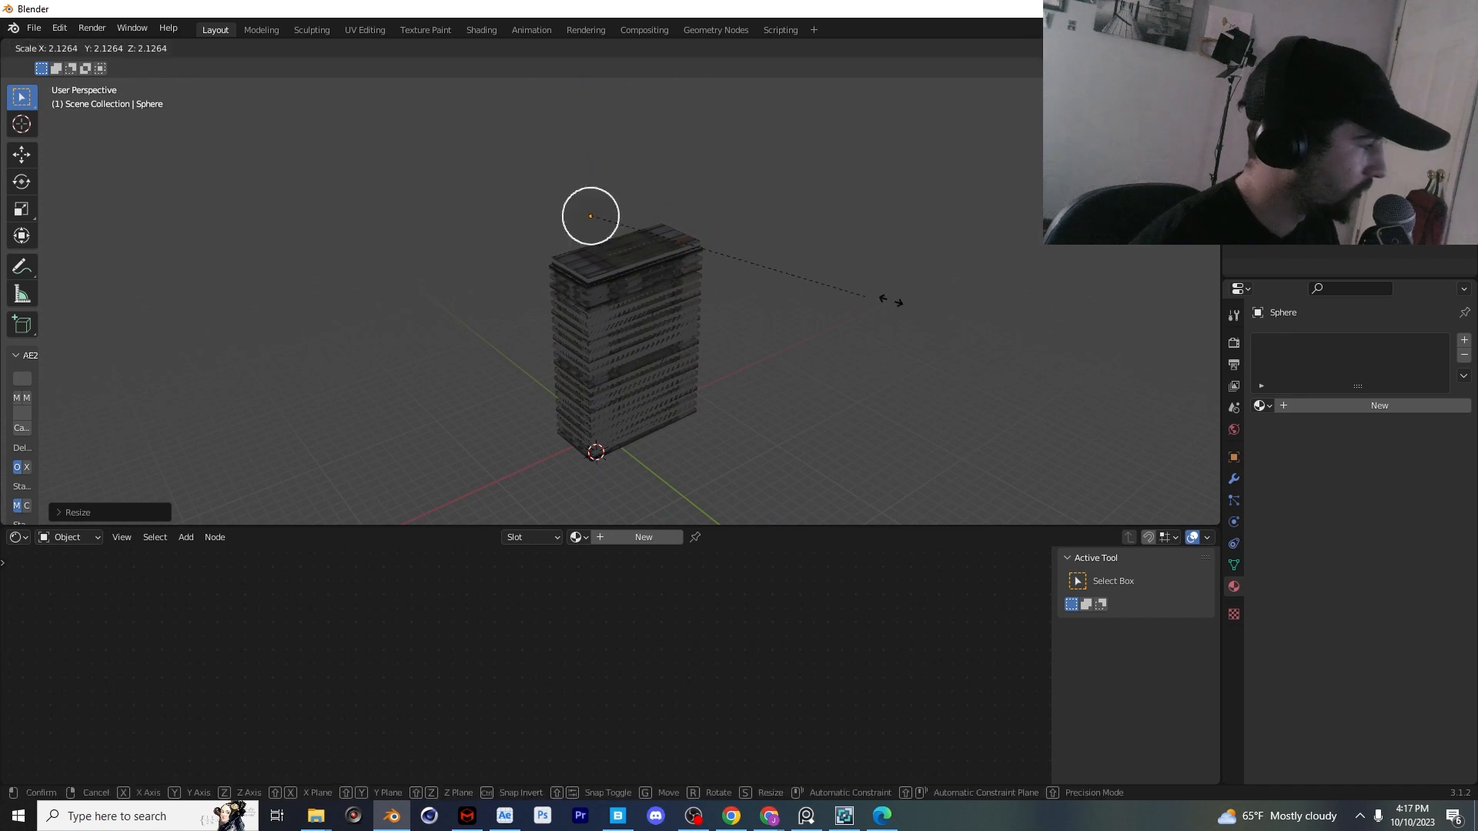
{"action": "left_click", "coordinate": [1061, 298]}
{"action": "middle_click_drag", "start_coordinate": [1061, 298], "coordinate": [953, 323]}
{"action": "key", "text": "g"}
{"action": "left_click", "coordinate": [951, 307]}
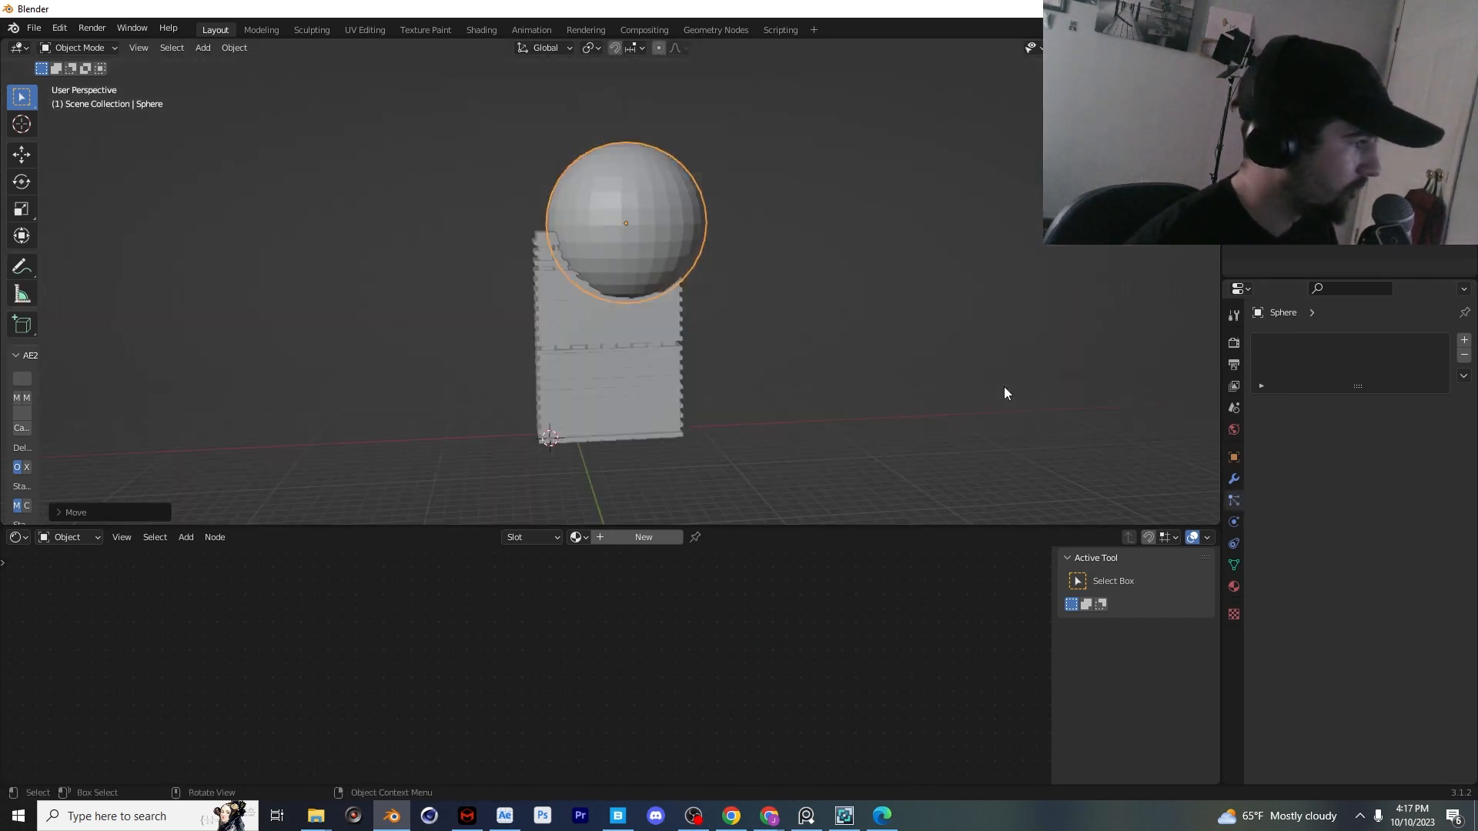
Add a Subdivision Surface modifier and a Displace modifier to the sphere
{"action": "left_click", "coordinate": [1234, 479]}
{"action": "left_click", "coordinate": [1314, 339]}
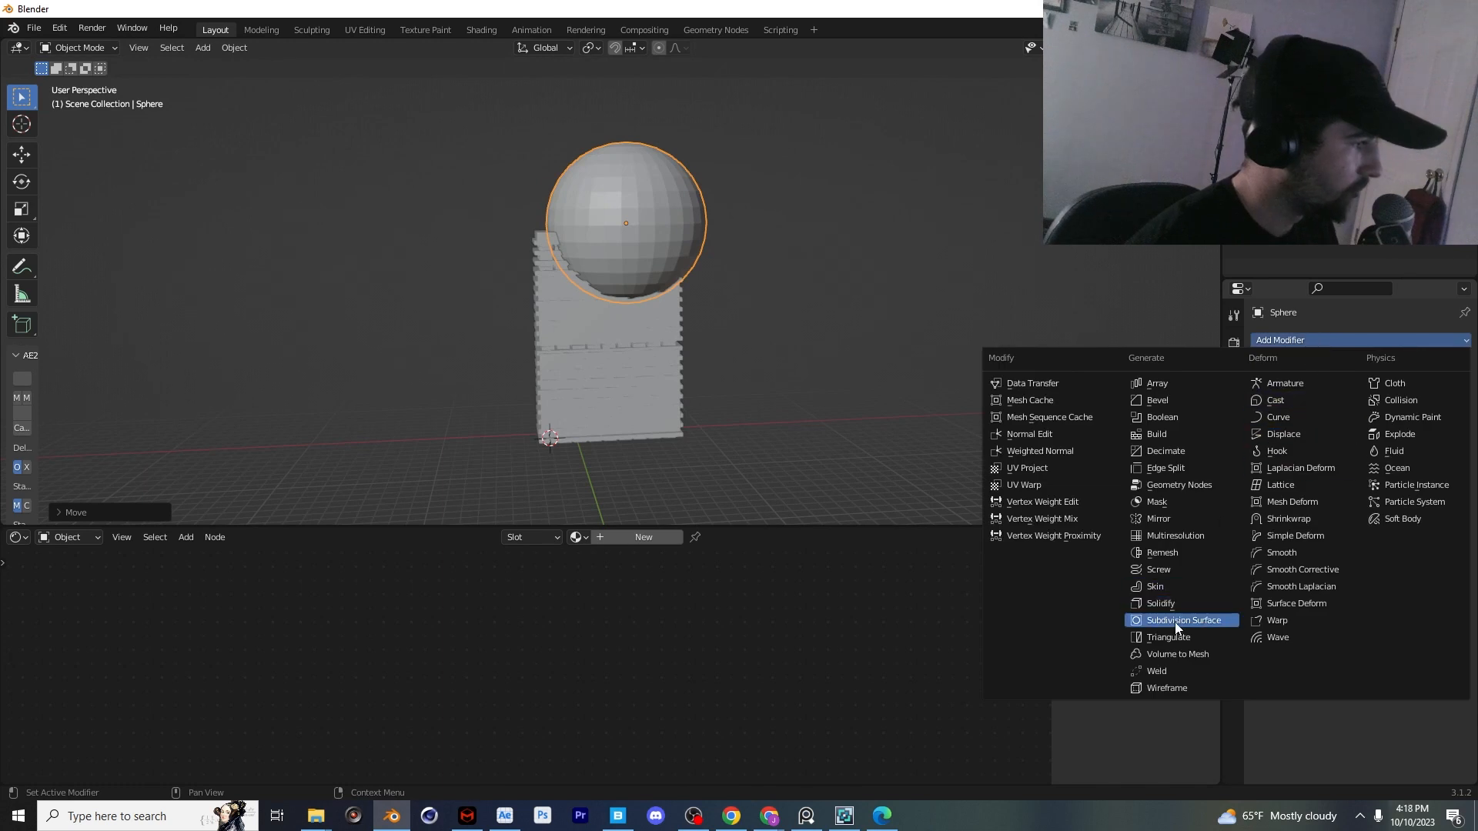
{"action": "left_click", "coordinate": [1174, 620]}
{"action": "left_click", "coordinate": [1327, 343]}
{"action": "left_click", "coordinate": [1301, 434]}
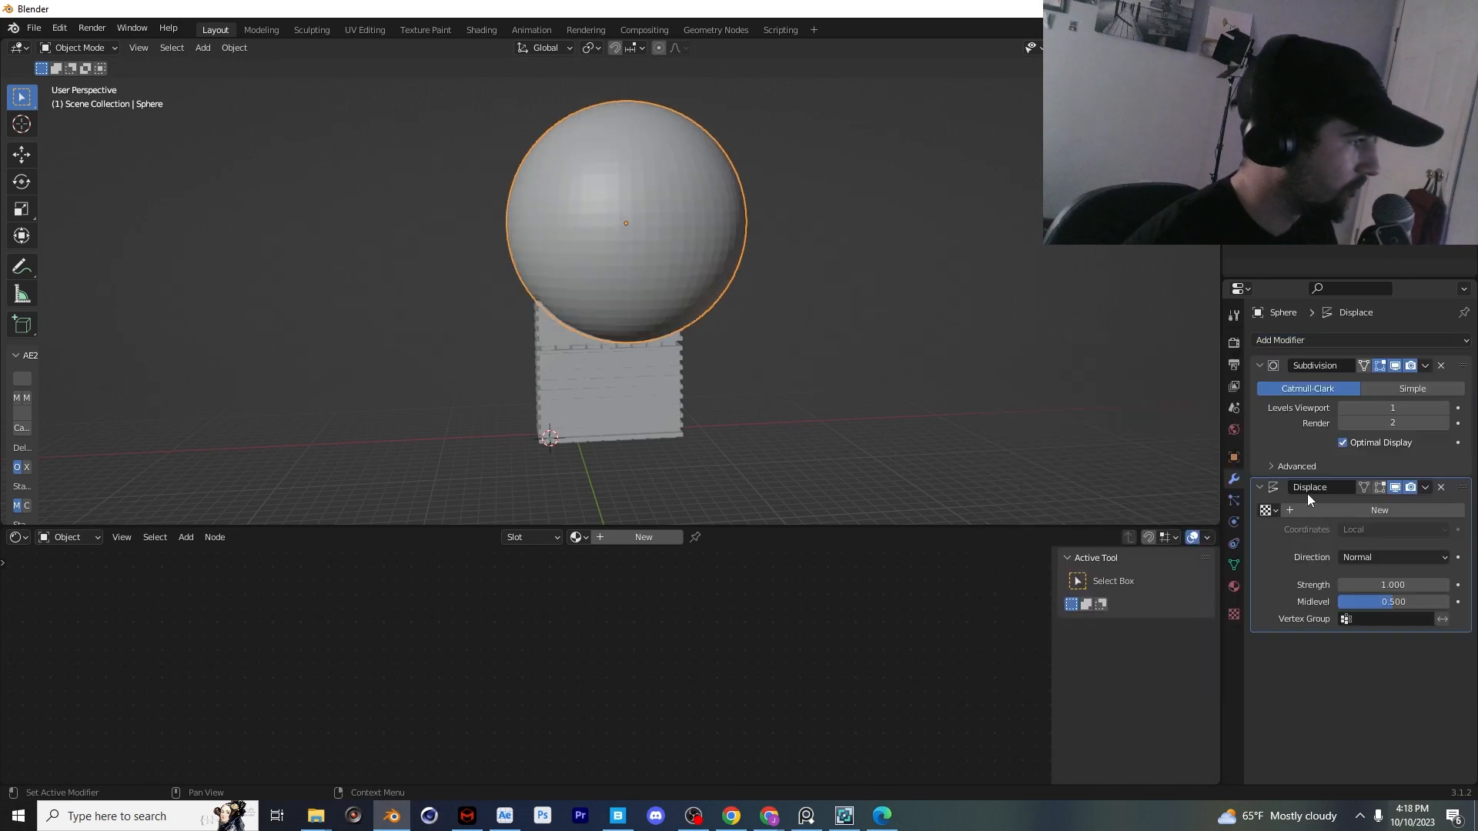
Create a new texture for the sphere's Displace modifier and set its type to Clouds
{"action": "left_click", "coordinate": [1347, 511]}
{"action": "left_click", "coordinate": [1234, 613]}
{"action": "left_click", "coordinate": [1347, 387]}
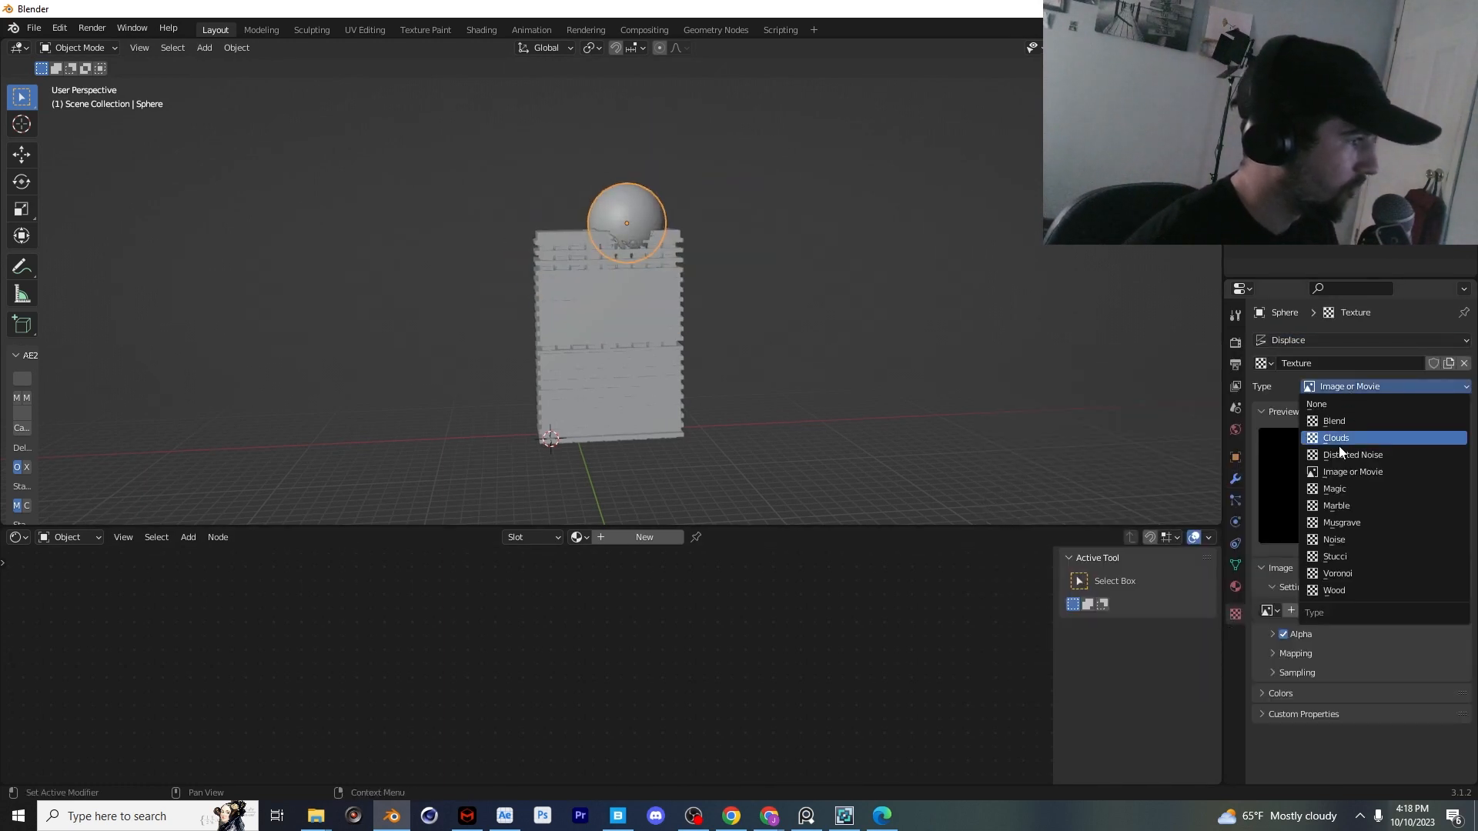
{"action": "left_click", "coordinate": [1338, 443]}
Set the sphere's Displace strength to about 2.7
{"action": "middle_click_drag", "start_coordinate": [839, 424], "coordinate": [834, 485]}
{"action": "scroll", "coordinate": [834, 485], "scroll_direction": "up", "scroll_amount": 2}
{"action": "left_click", "coordinate": [1235, 478]}
{"action": "mouse_move", "coordinate": [1393, 585]}
{"action": "left_mouse_down"}
{"action": "mouse_move", "coordinate": [1340, 585]}
{"action": "mouse_move", "coordinate": [1406, 585]}
{"action": "left_mouse_up"}
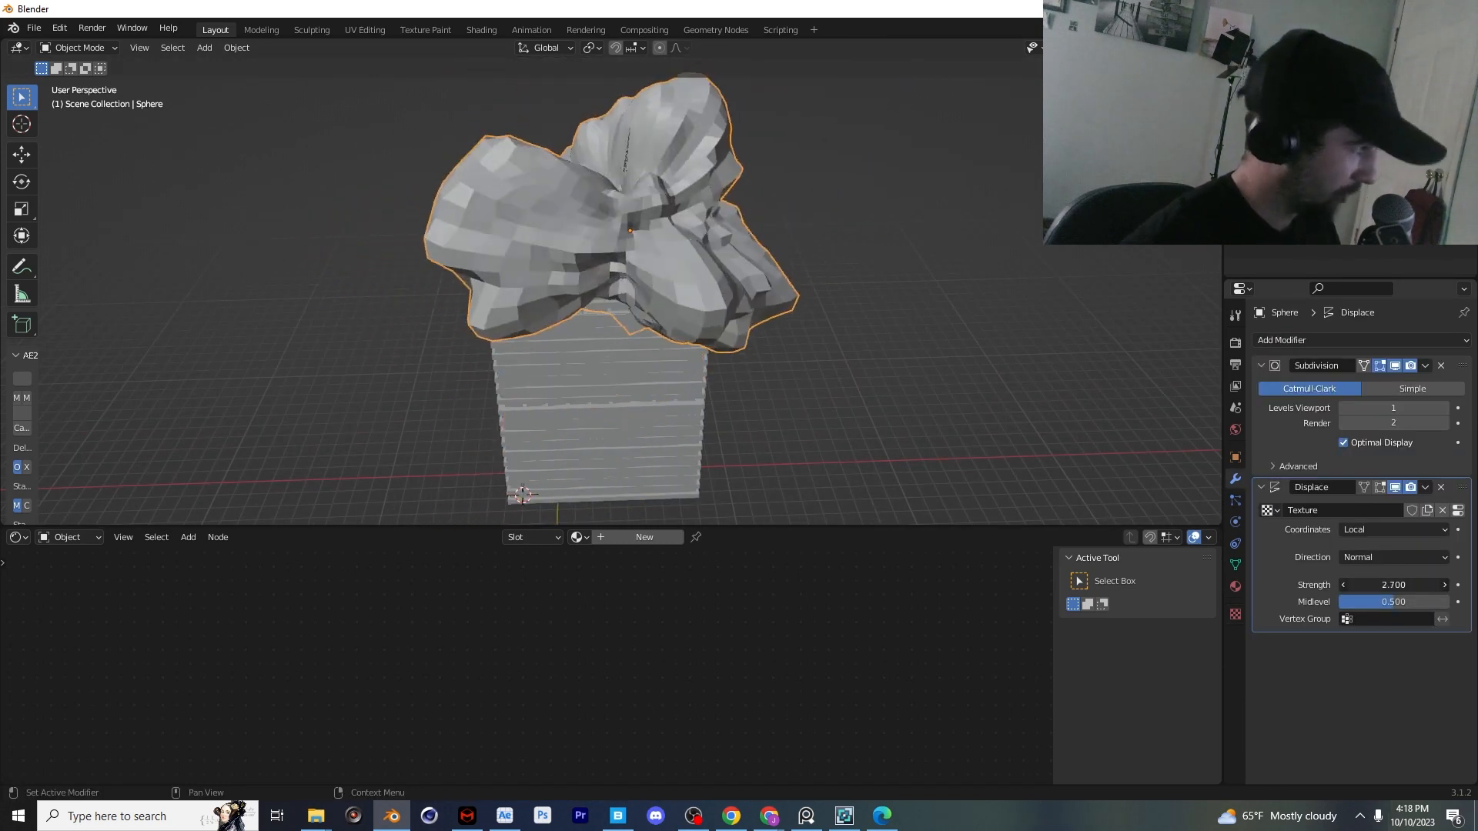
Cut the displaced sphere out of the tower with a Bool Tool Brush Difference and set the Boolean solver to Fast
{"action": "middle_click_drag", "start_coordinate": [1023, 385], "coordinate": [984, 362]}
{"action": "left_click", "coordinate": [574, 361], "text": "shift"}
{"action": "key", "text": "shift+ctrl+b"}
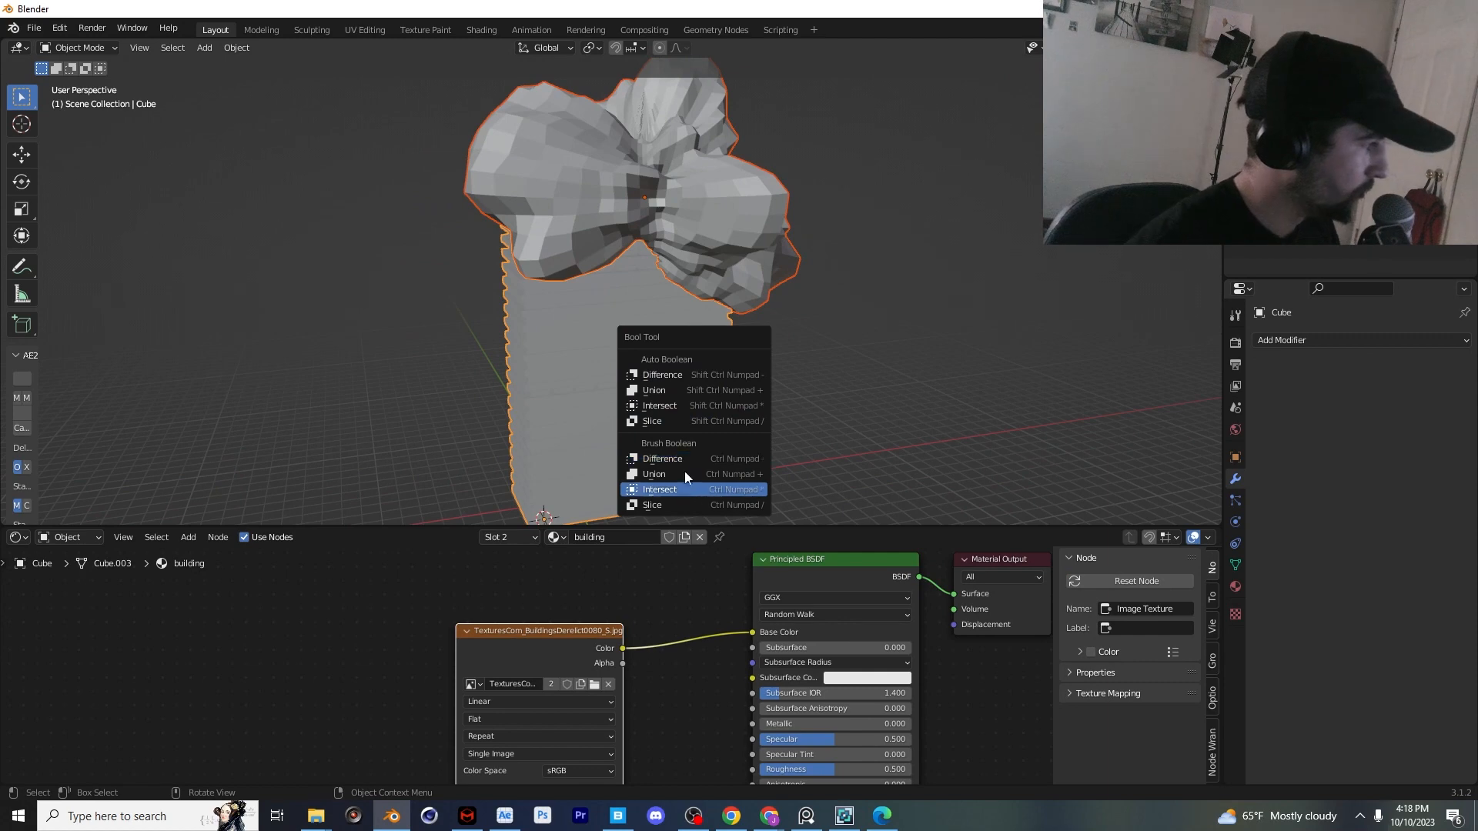
{"action": "key", "text": "Return"}
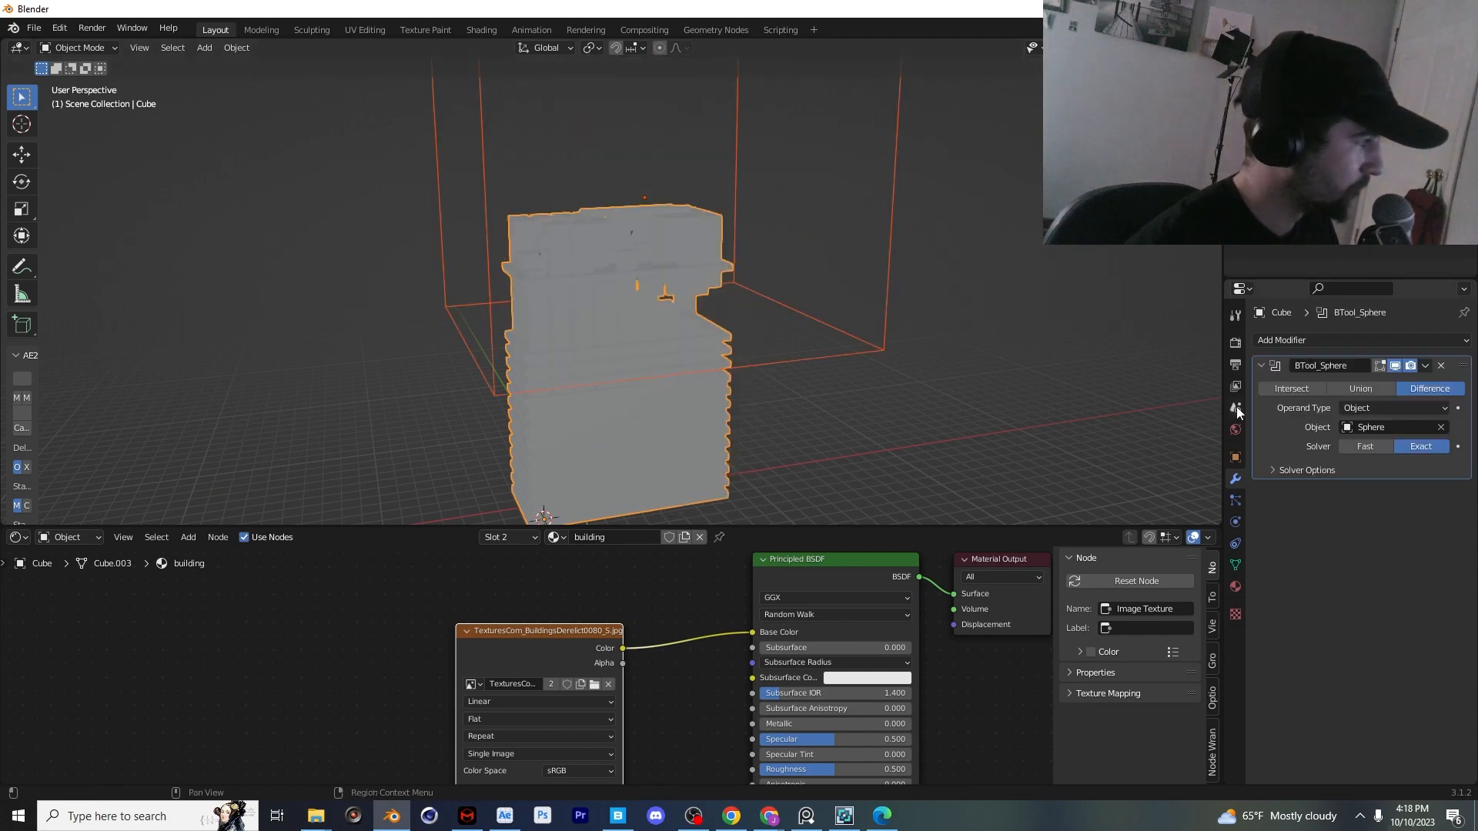
{"action": "left_click", "coordinate": [1357, 446]}
Move the cutter sphere to reshape the broken top of the tower
{"action": "middle_click_drag", "start_coordinate": [1078, 419], "coordinate": [862, 324]}
{"action": "left_click", "coordinate": [839, 371]}
{"action": "left_click", "coordinate": [847, 308]}
{"action": "key", "text": "g"}
{"action": "left_click", "coordinate": [644, 327]}
Duplicate the tower in place and add a Wireframe modifier to the copy
{"action": "left_click", "coordinate": [611, 371]}
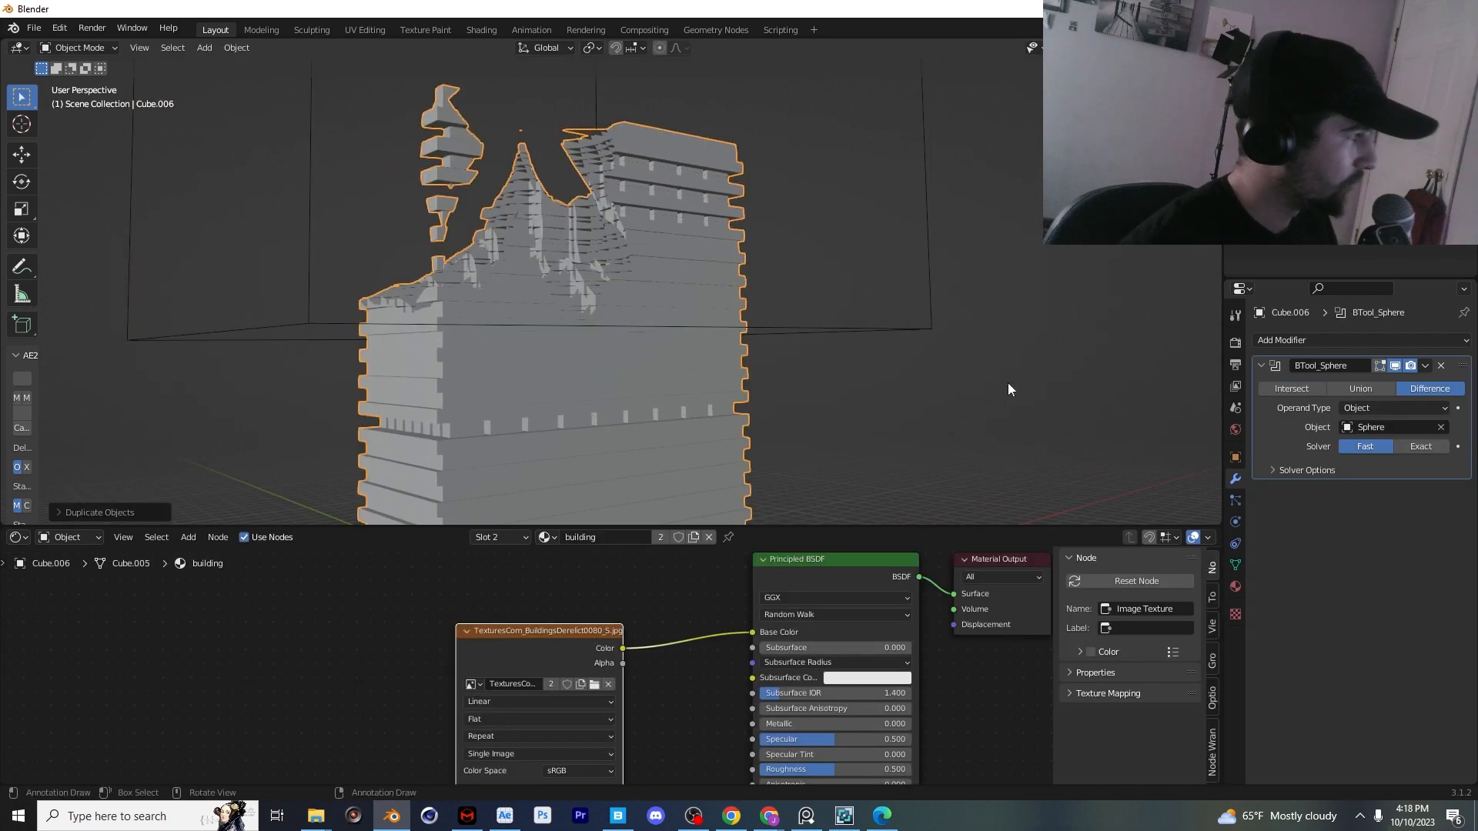
{"action": "left_click", "coordinate": [1282, 340]}
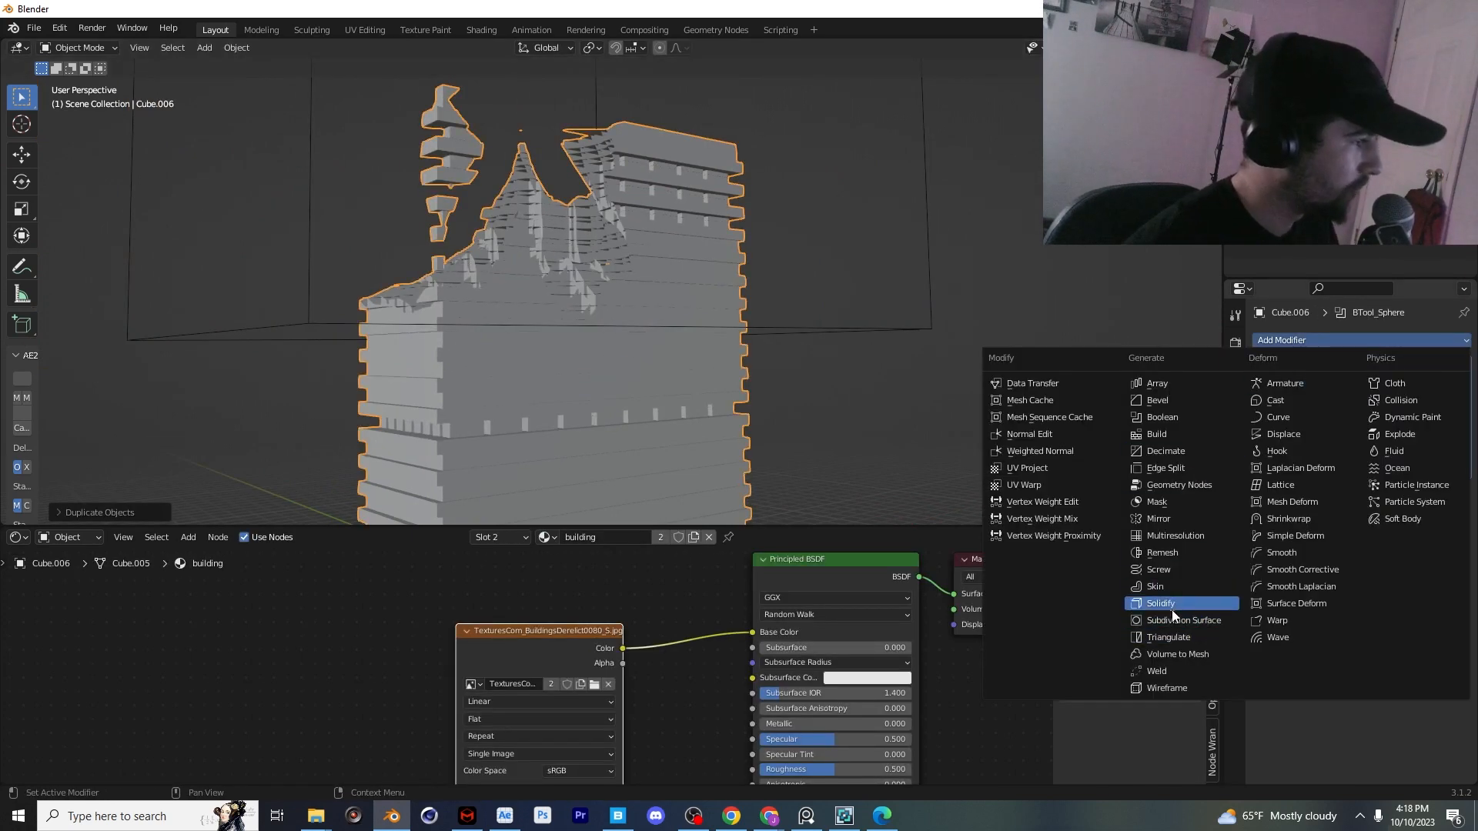
{"action": "left_click", "coordinate": [1161, 687]}
{"action": "middle_click_drag", "start_coordinate": [962, 385], "coordinate": [854, 331]}
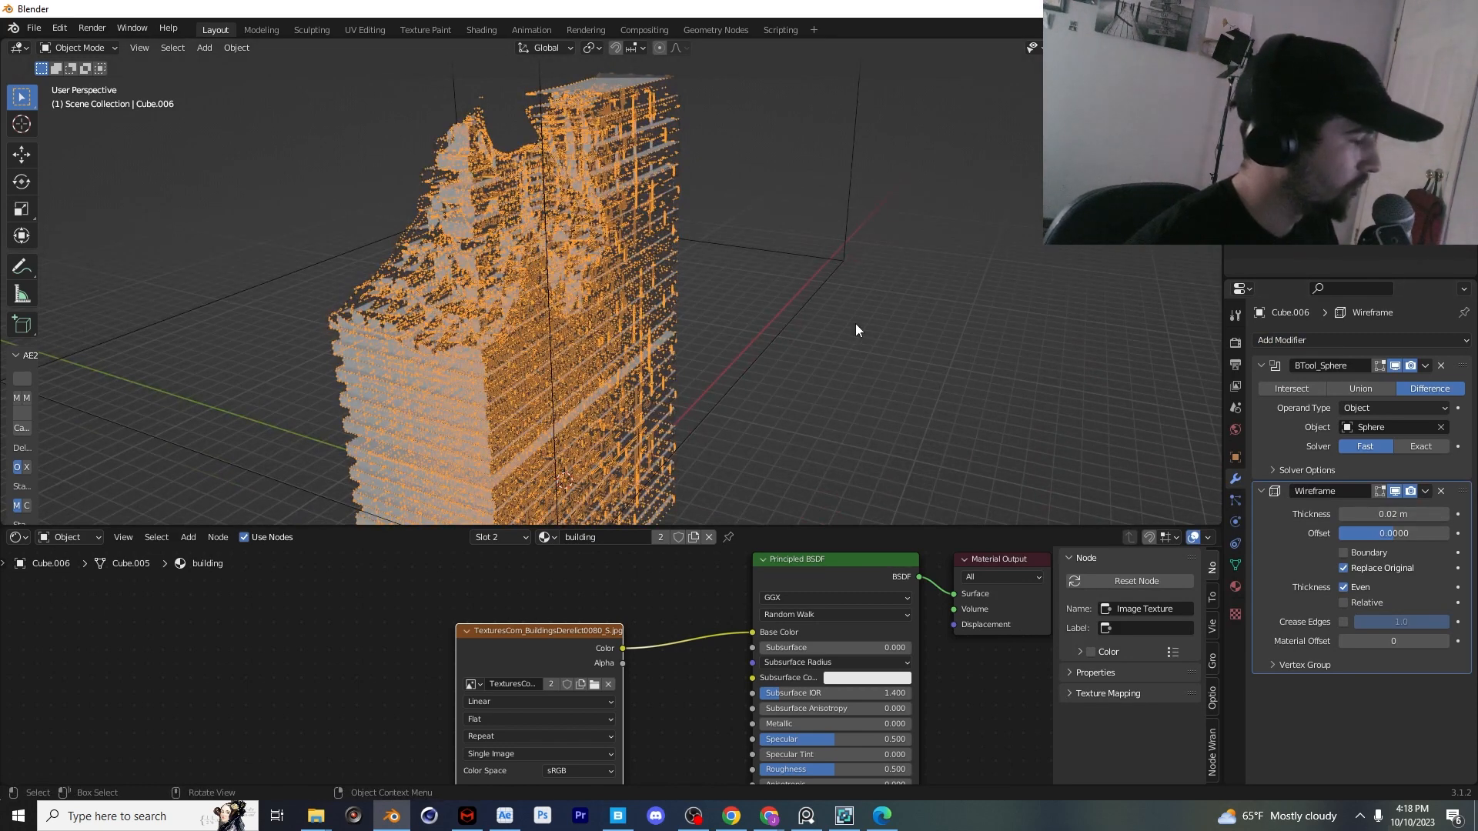
Duplicate the cutter sphere and assign the copy as the Boolean object of the wireframe tower
{"action": "left_click", "coordinate": [793, 325]}
{"action": "key", "text": "shift+d"}
{"action": "key", "text": "z"}
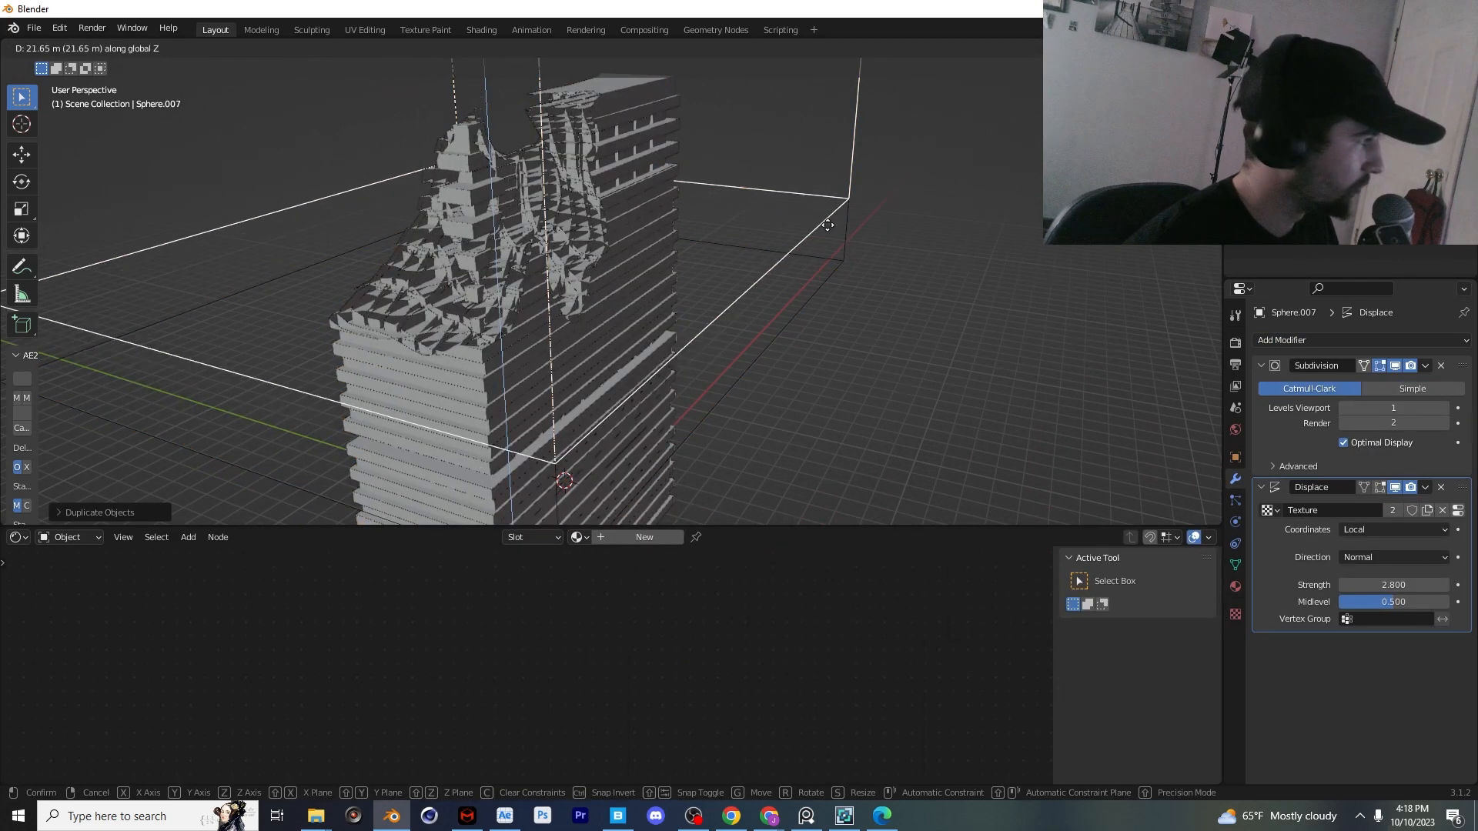
{"action": "right_click", "coordinate": [828, 224]}
{"action": "left_click", "coordinate": [616, 257]}
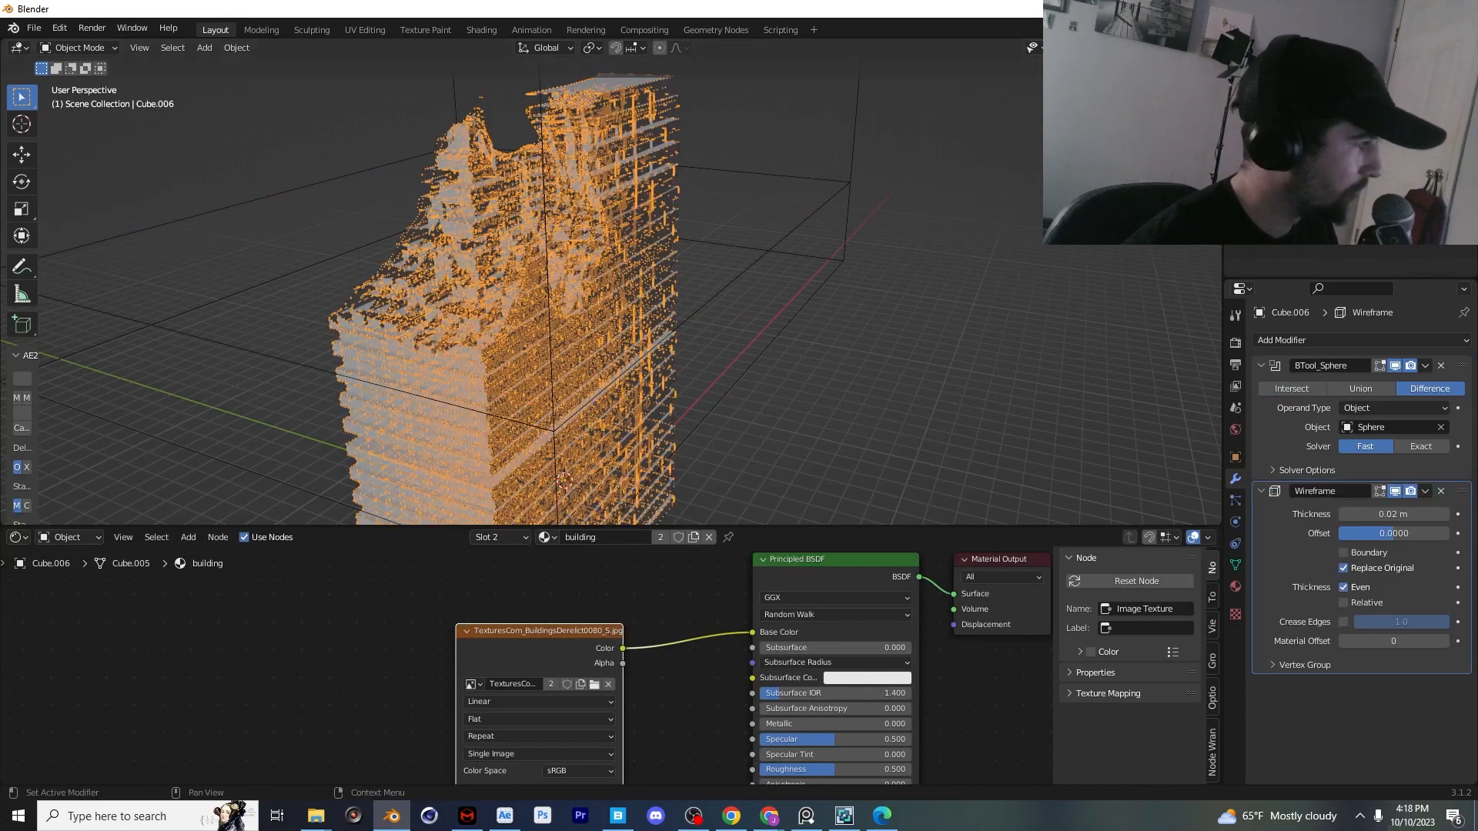
{"action": "left_click", "coordinate": [1373, 427]}
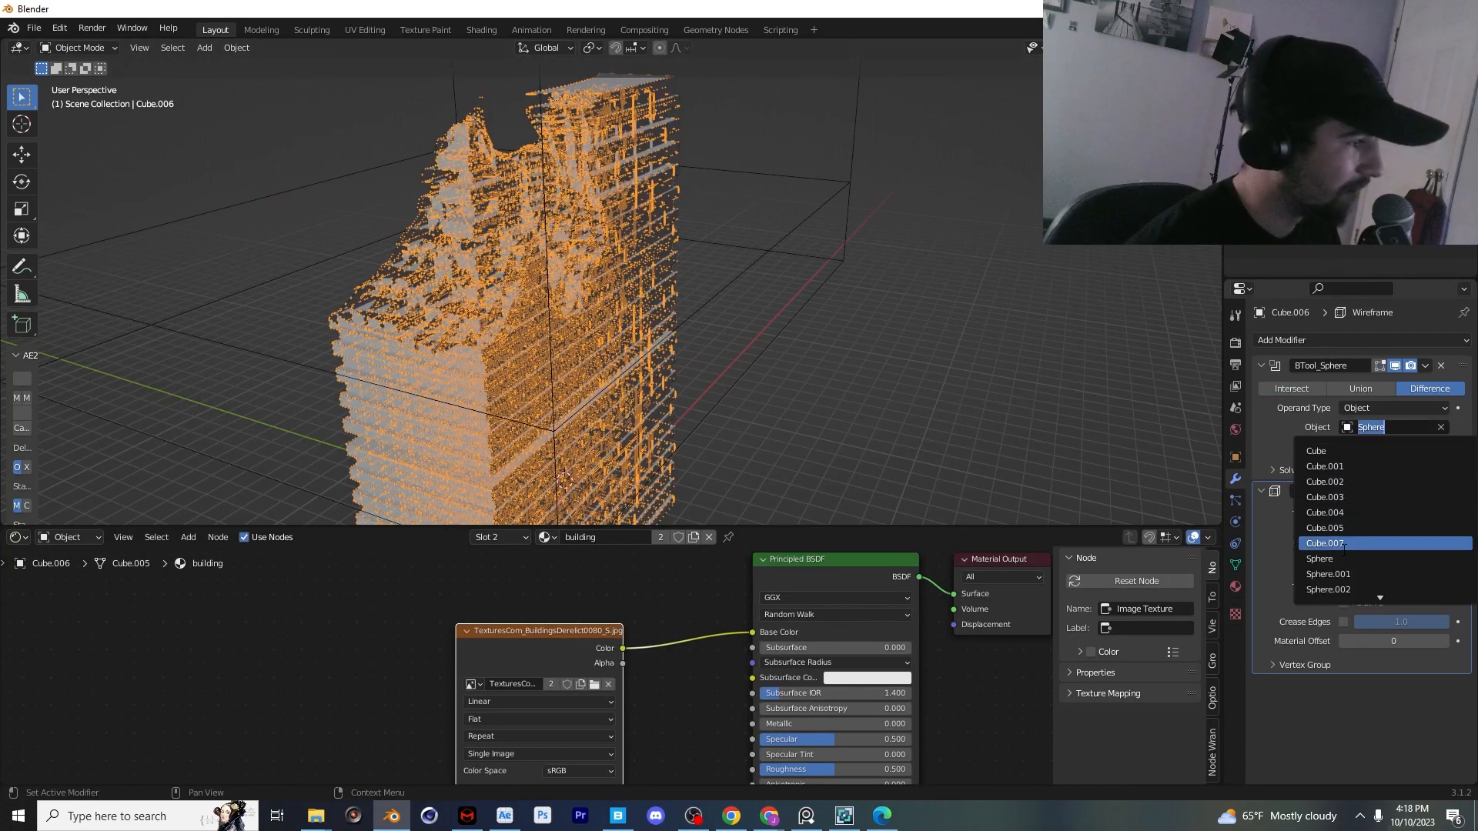
{"action": "left_click", "coordinate": [1337, 590]}
Move the duplicated sphere along Z so the wireframe tower extends beyond the solid tower's broken edge like exposed rebar
{"action": "middle_click_drag", "start_coordinate": [1094, 393], "coordinate": [957, 355]}
{"action": "left_click", "coordinate": [899, 294]}
{"action": "key", "text": "g"}
{"action": "key", "text": "z"}
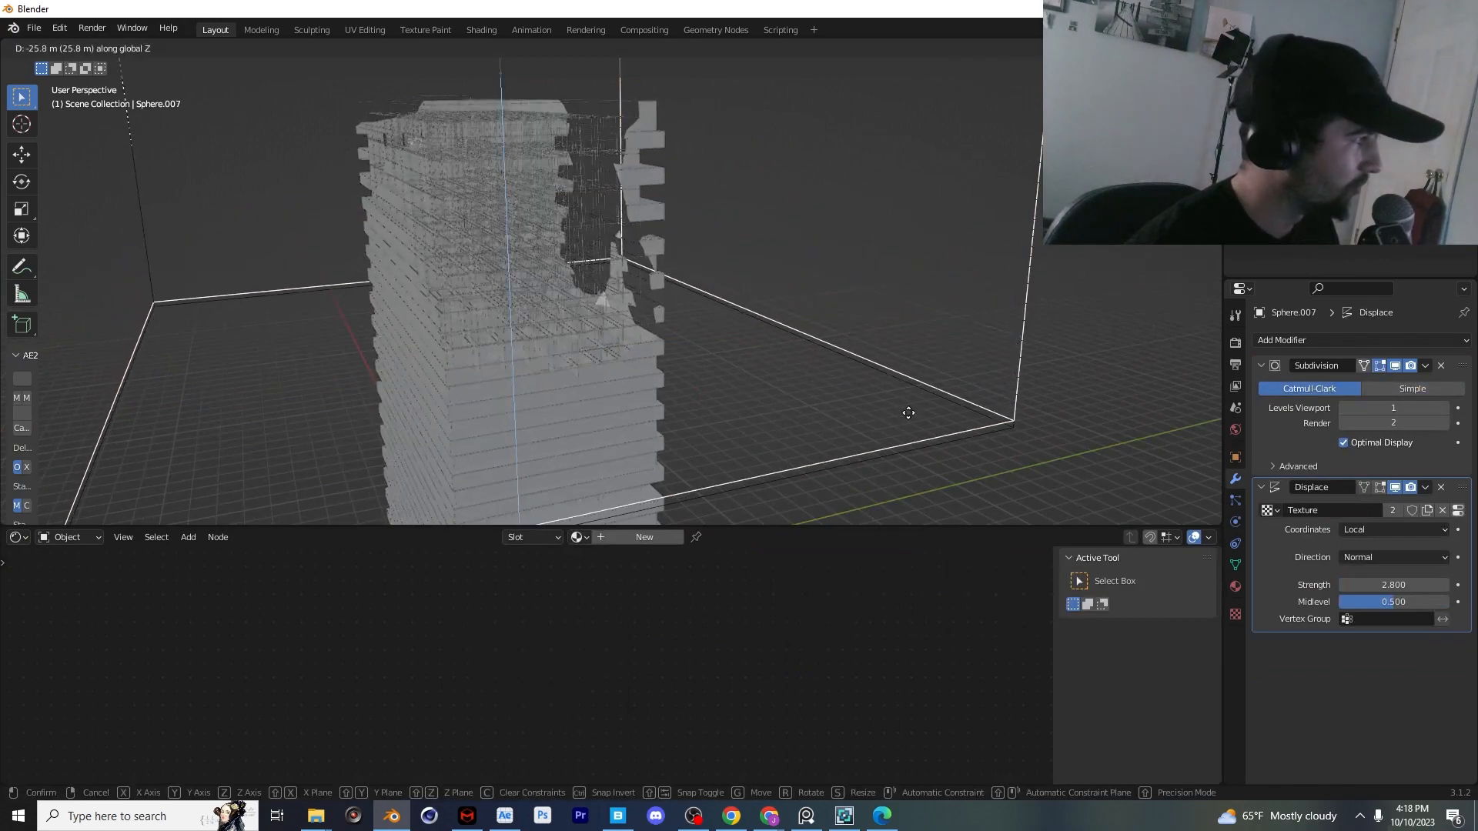
{"action": "left_click", "coordinate": [914, 388]}
{"action": "middle_click_drag", "start_coordinate": [915, 387], "coordinate": [926, 316]}
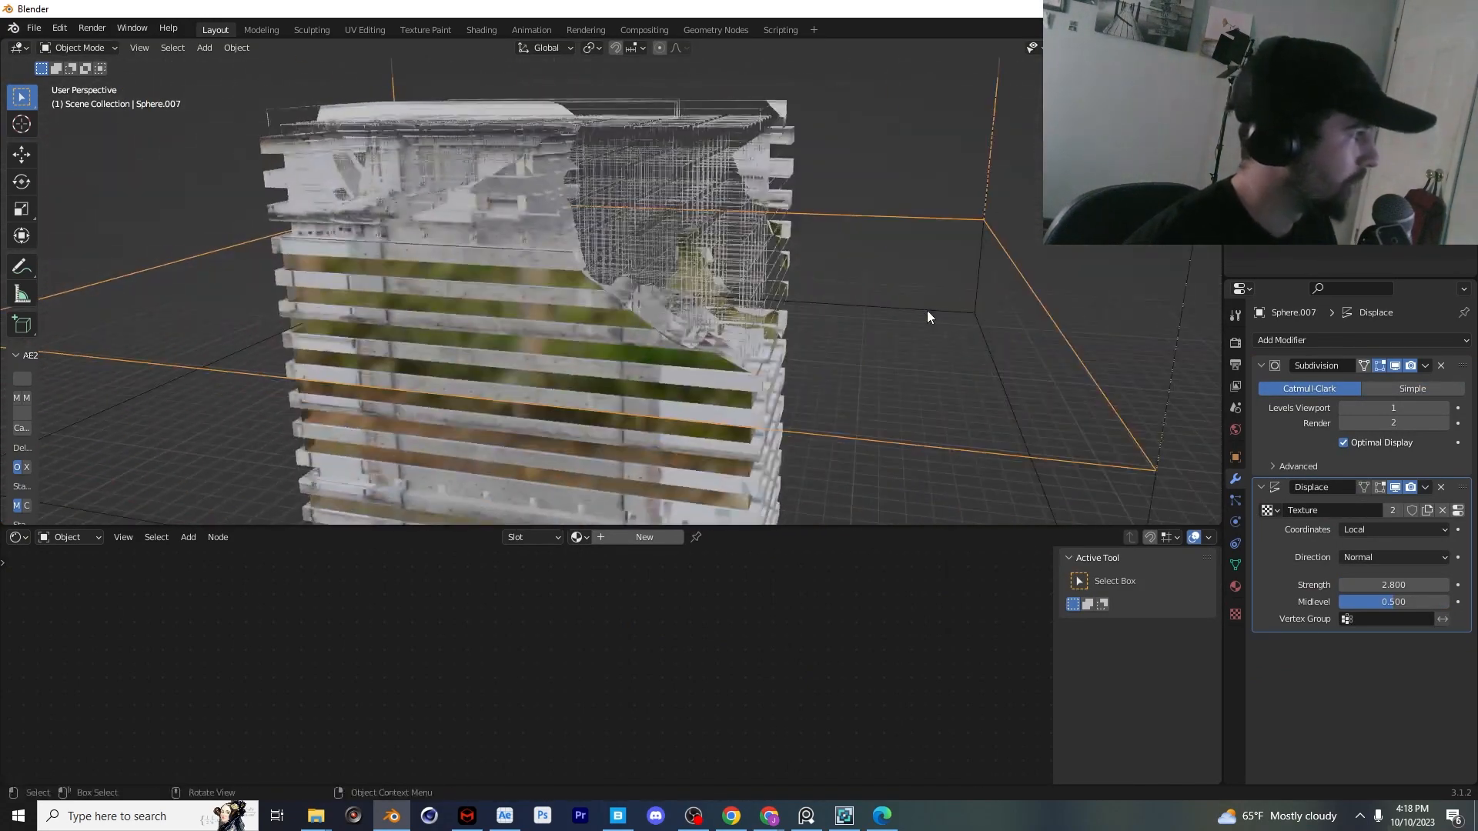
{"action": "scroll", "coordinate": [885, 304], "scroll_direction": "down", "scroll_amount": 3}
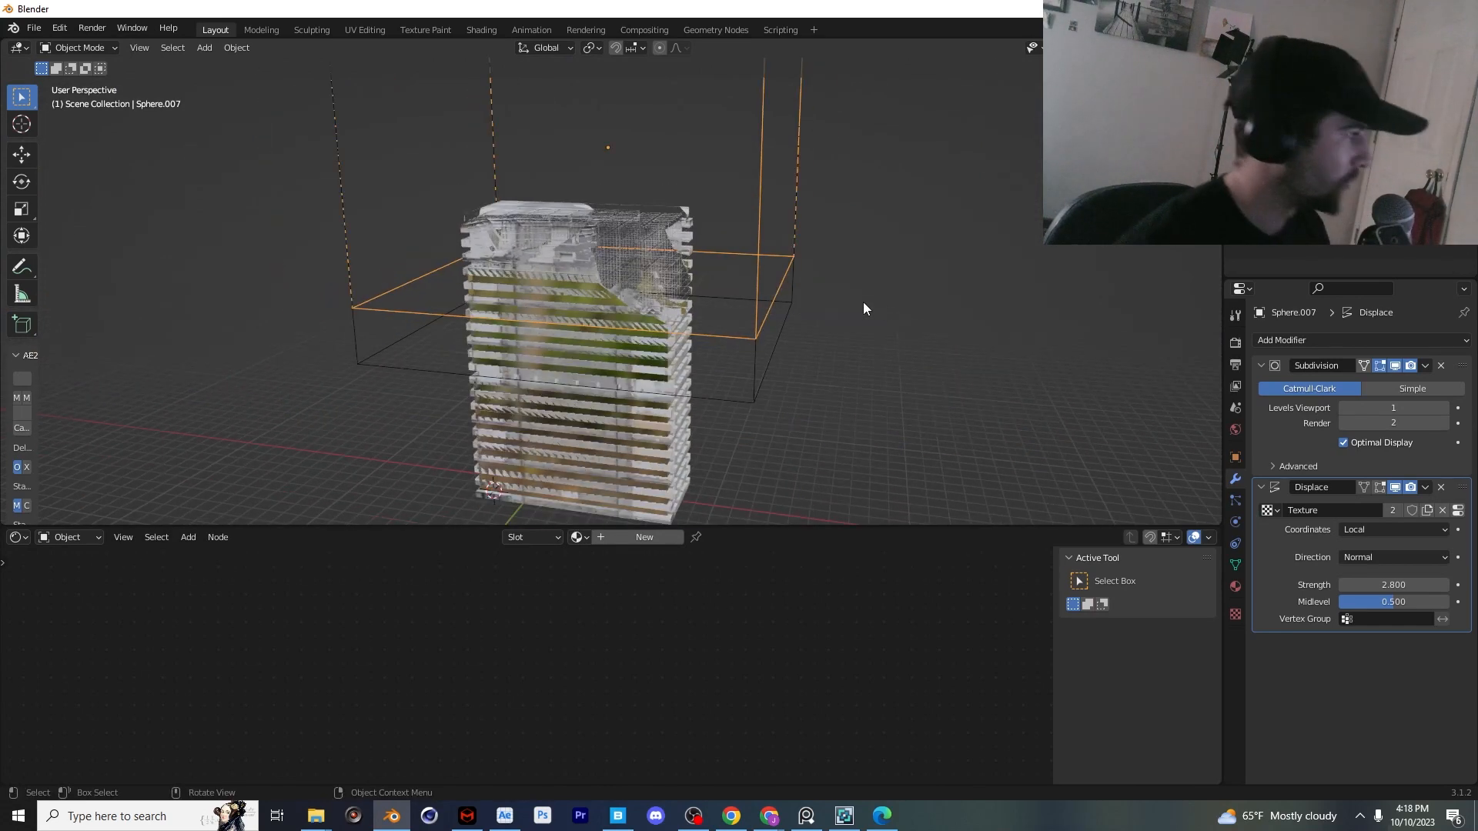
{"action": "scroll", "coordinate": [862, 302], "scroll_direction": "up", "scroll_amount": 2}
Open the recent file buildinga.blend without saving the current scene
{"action": "left_click", "coordinate": [39, 31]}
{"action": "mouse_move", "coordinate": [32, 77]}
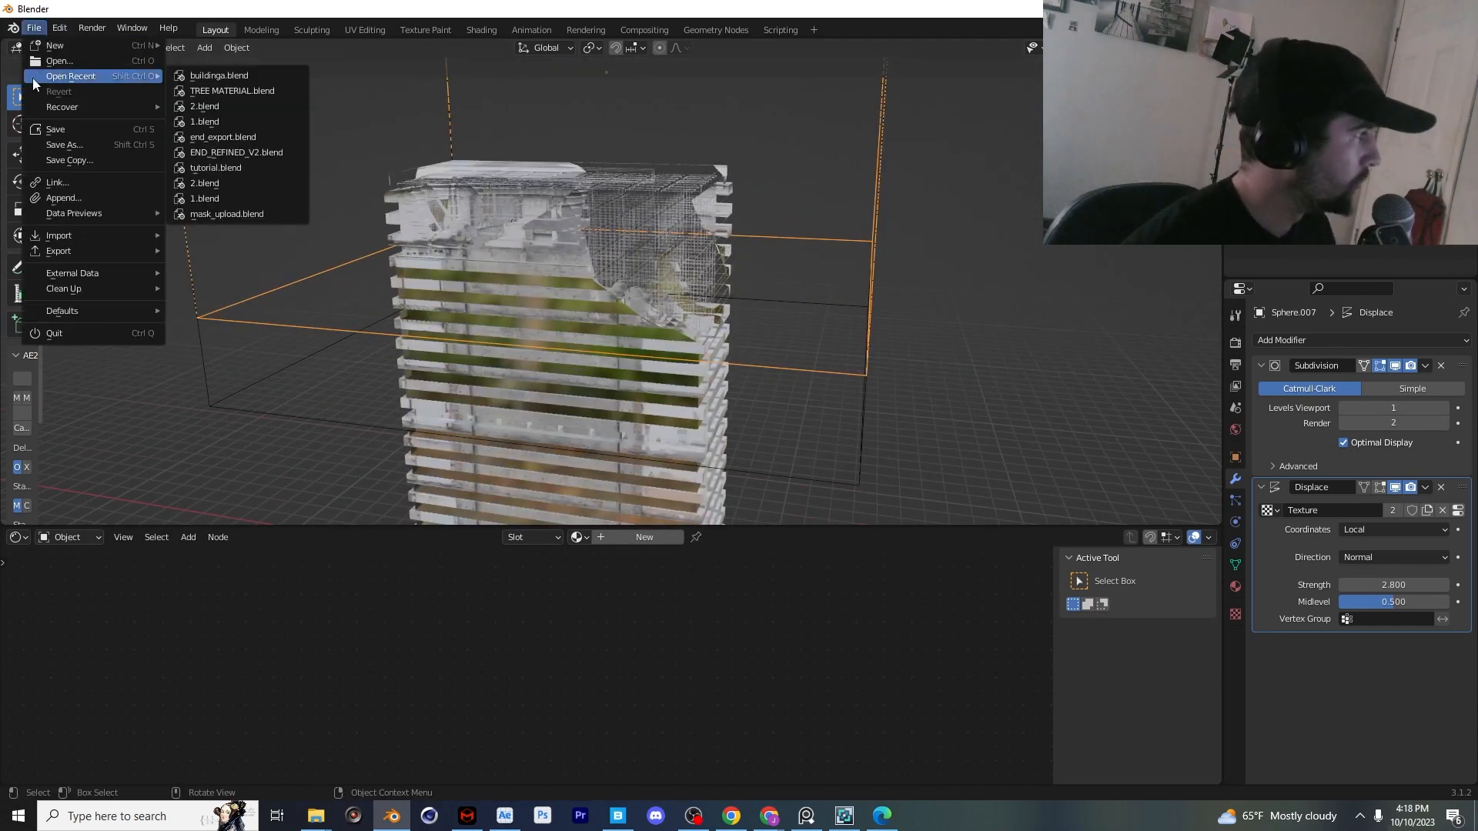
{"action": "left_click", "coordinate": [212, 77]}
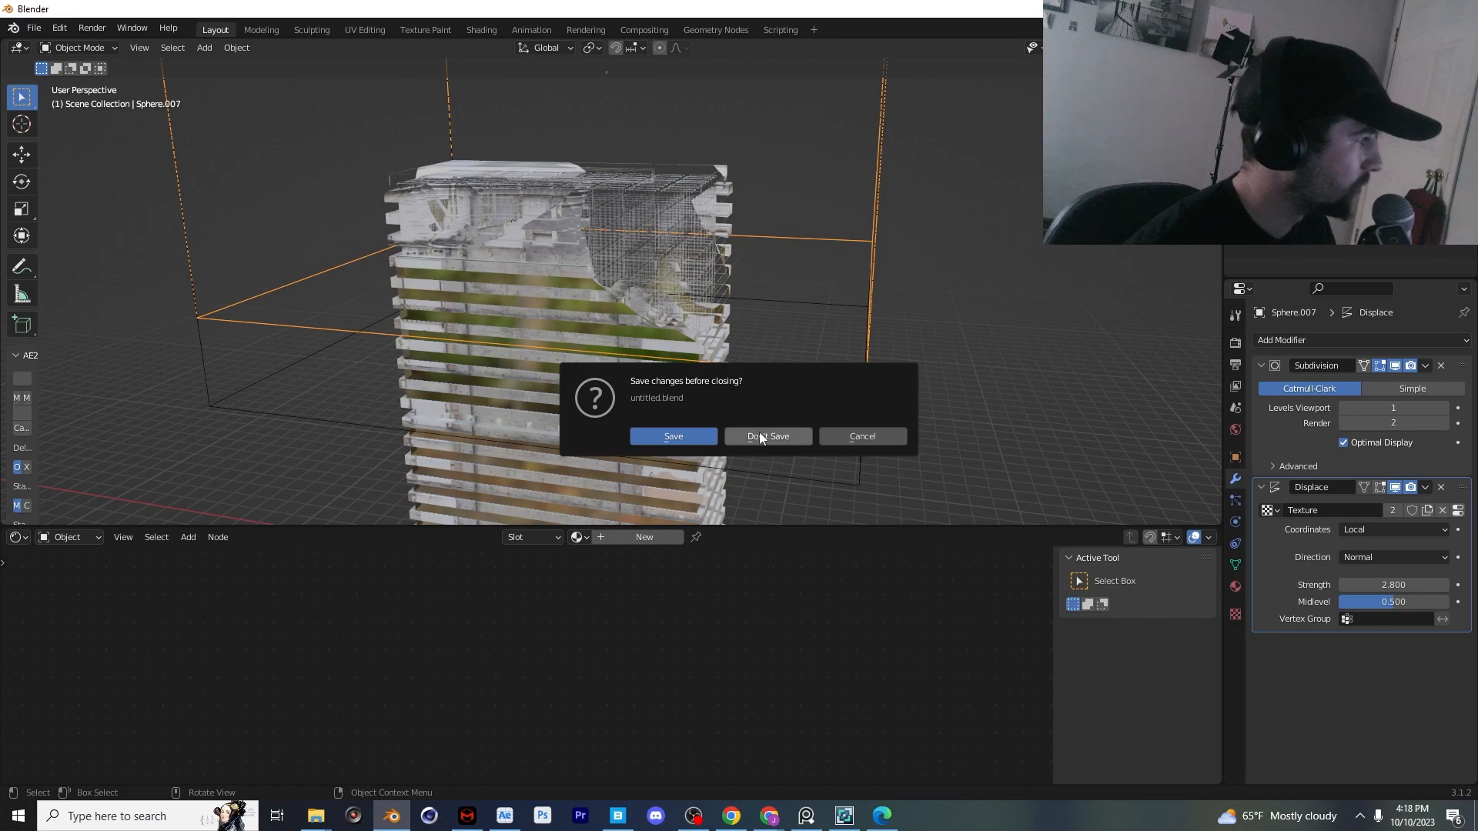
{"action": "left_click", "coordinate": [763, 438]}
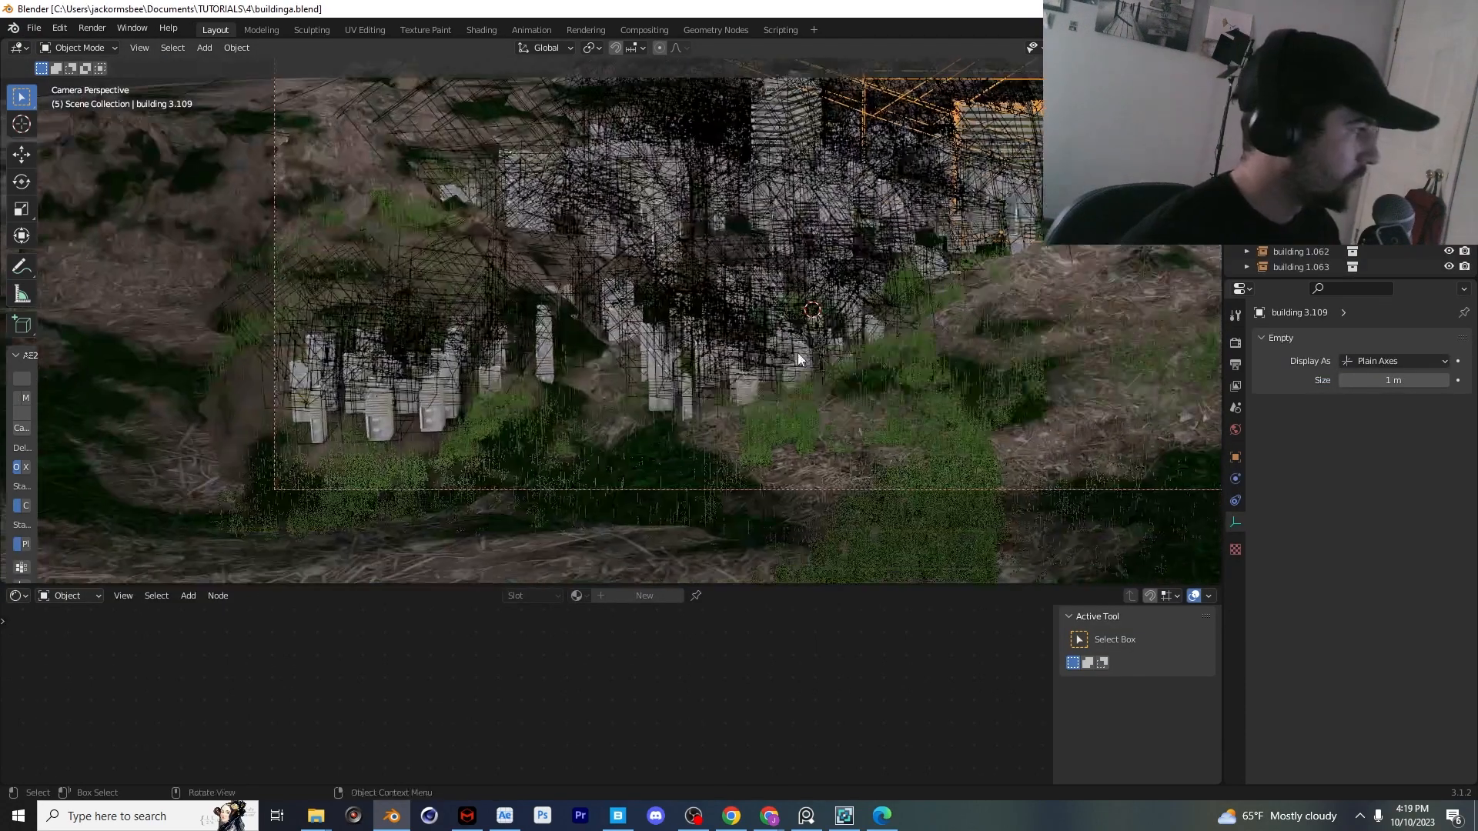
Select the tree-covered Landscape.001 in front of the city and open its particle system settings
{"action": "scroll", "coordinate": [797, 353], "scroll_direction": "up", "scroll_amount": 3}
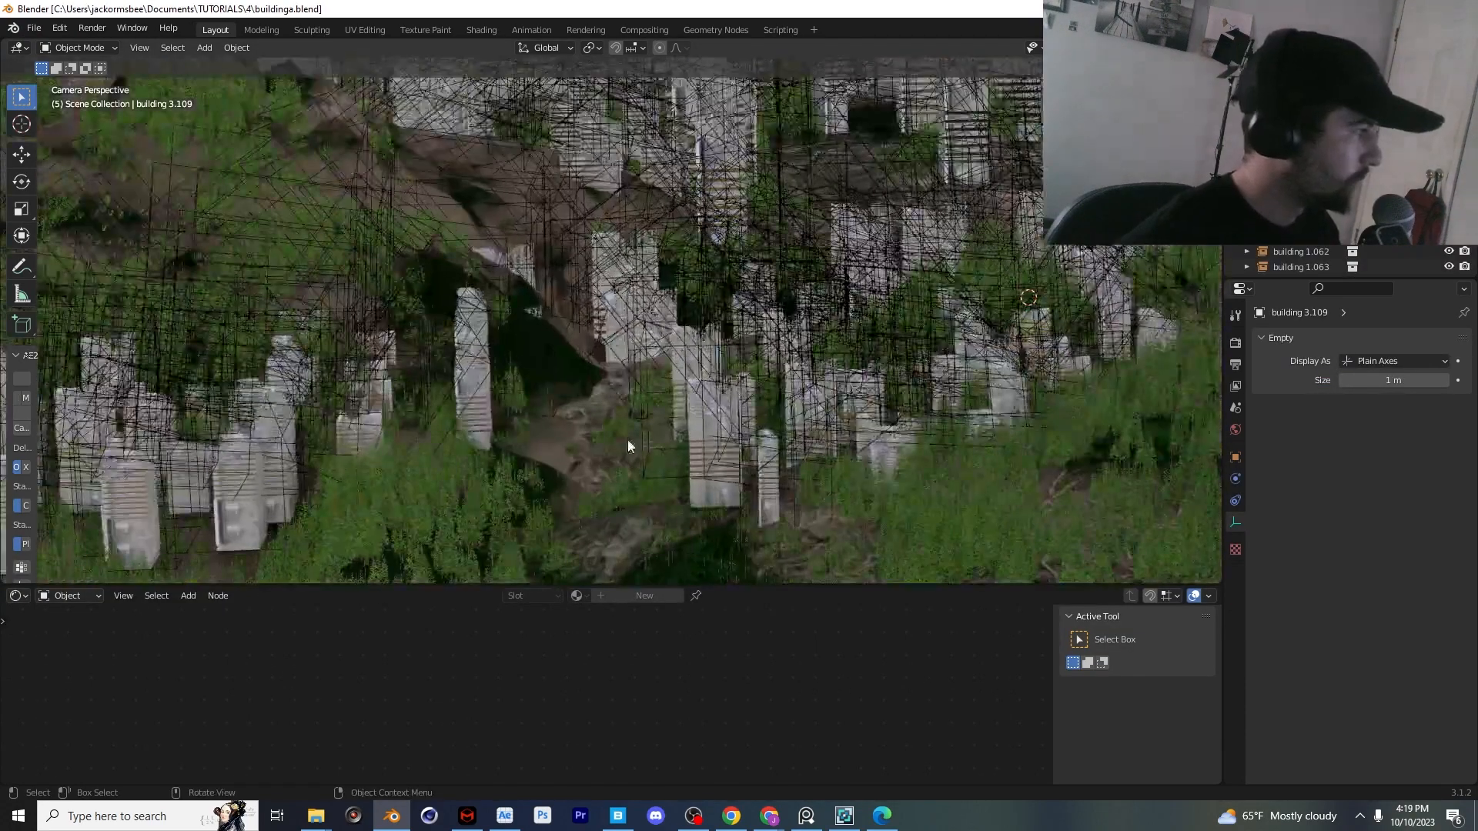
{"action": "middle_click_drag", "start_coordinate": [627, 440], "coordinate": [628, 437]}
{"action": "scroll", "coordinate": [667, 405], "scroll_direction": "up", "scroll_amount": 4}
{"action": "left_click", "coordinate": [685, 407]}
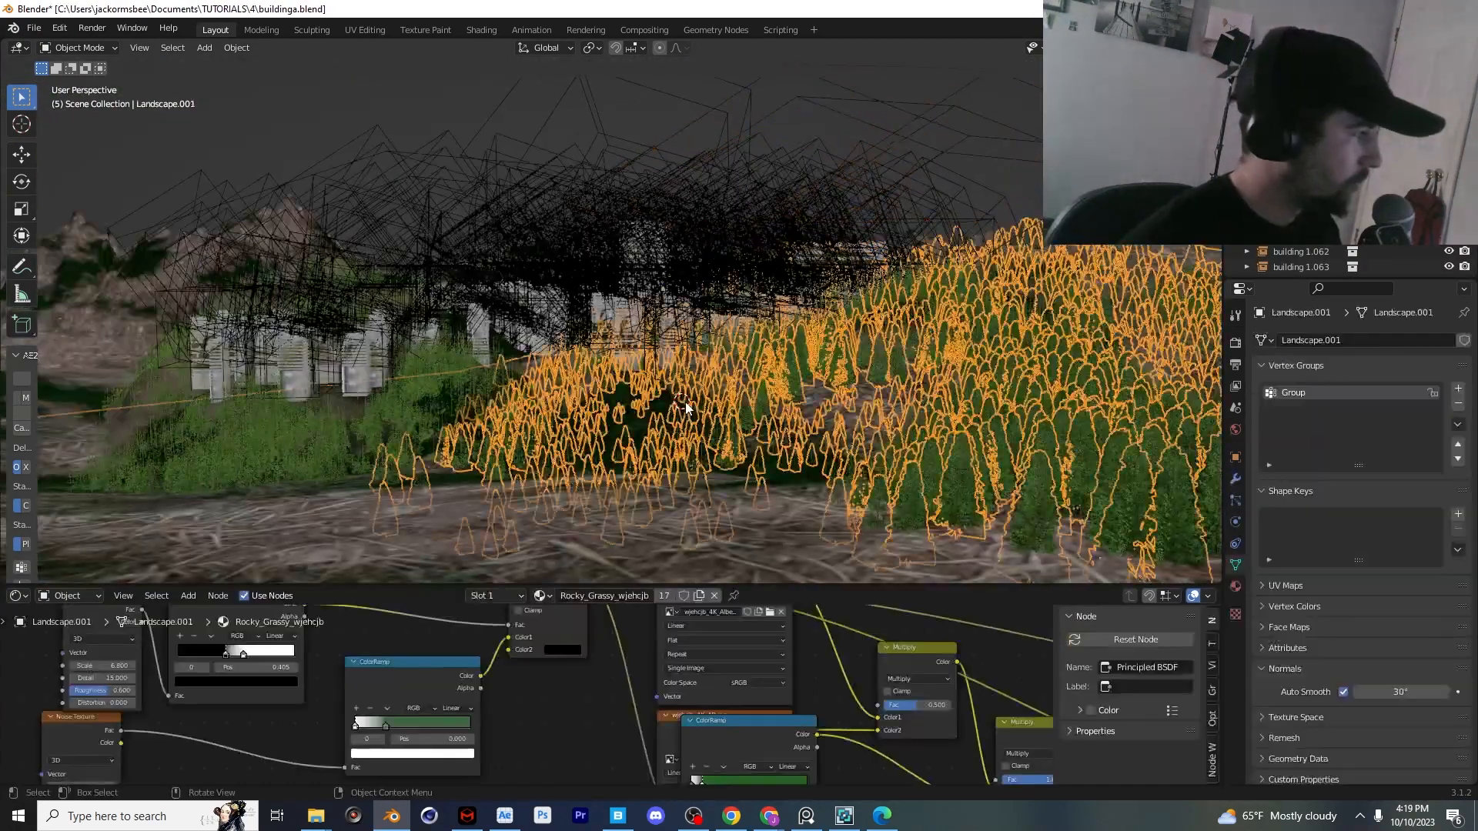
{"action": "left_click", "coordinate": [1235, 587]}
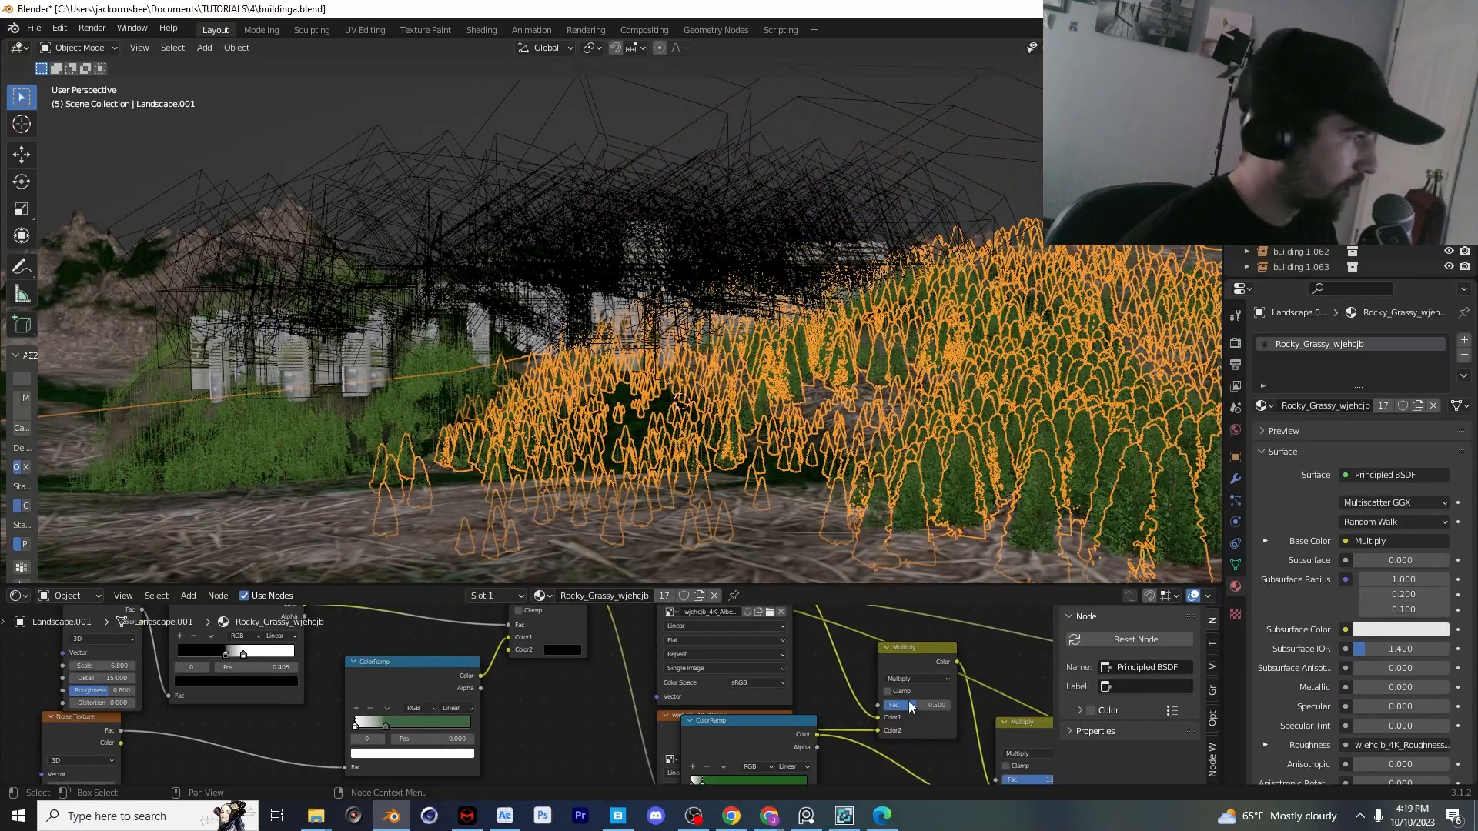
{"action": "left_click_drag", "start_coordinate": [877, 705], "coordinate": [648, 699]}
{"action": "scroll", "coordinate": [971, 573], "scroll_direction": "up", "scroll_amount": 3}
{"action": "left_click", "coordinate": [1235, 500]}
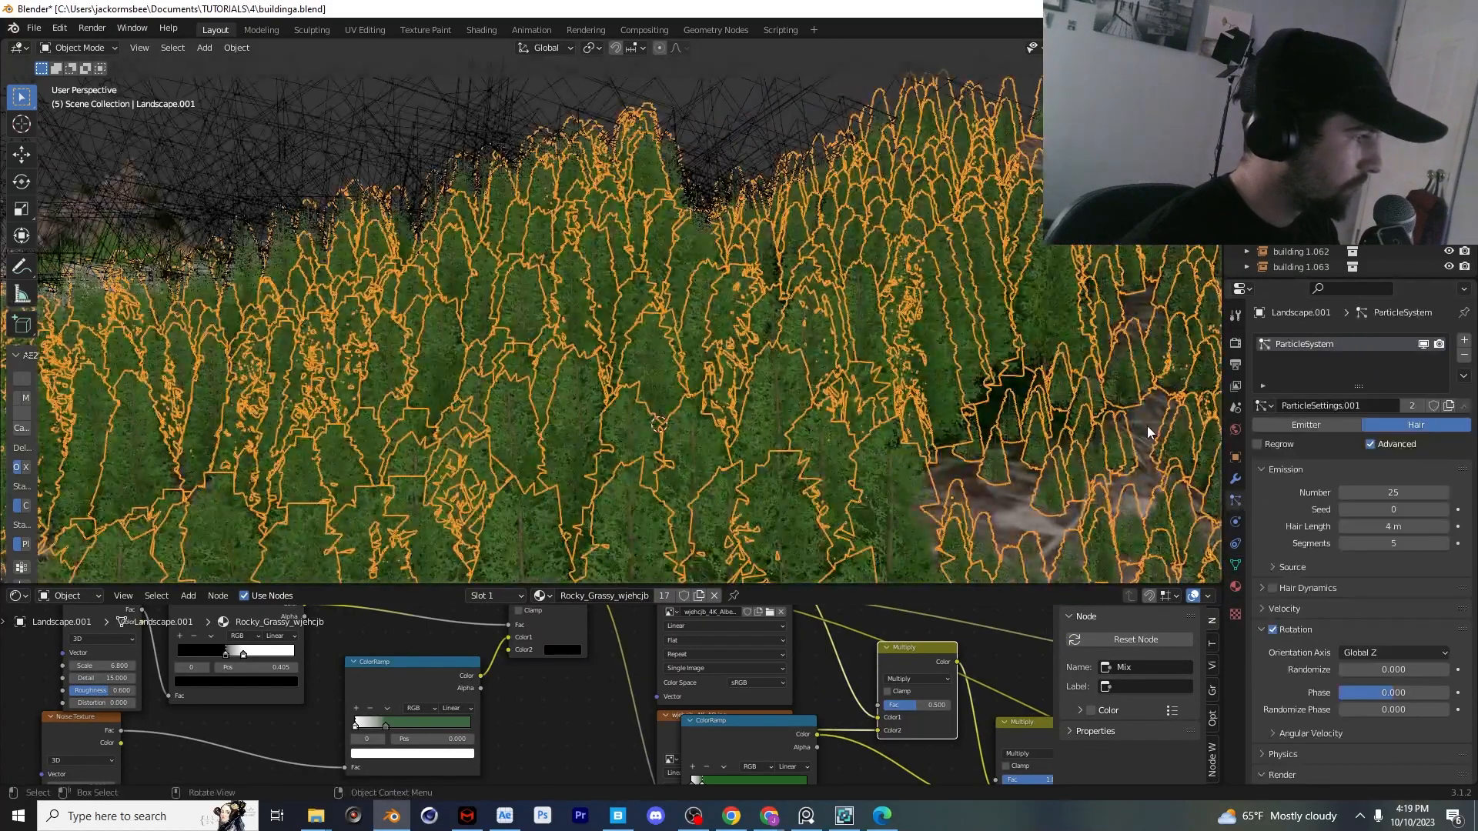
View the whole city from the camera with the viewport overlays hidden
{"action": "key", "text": "KP_0"}
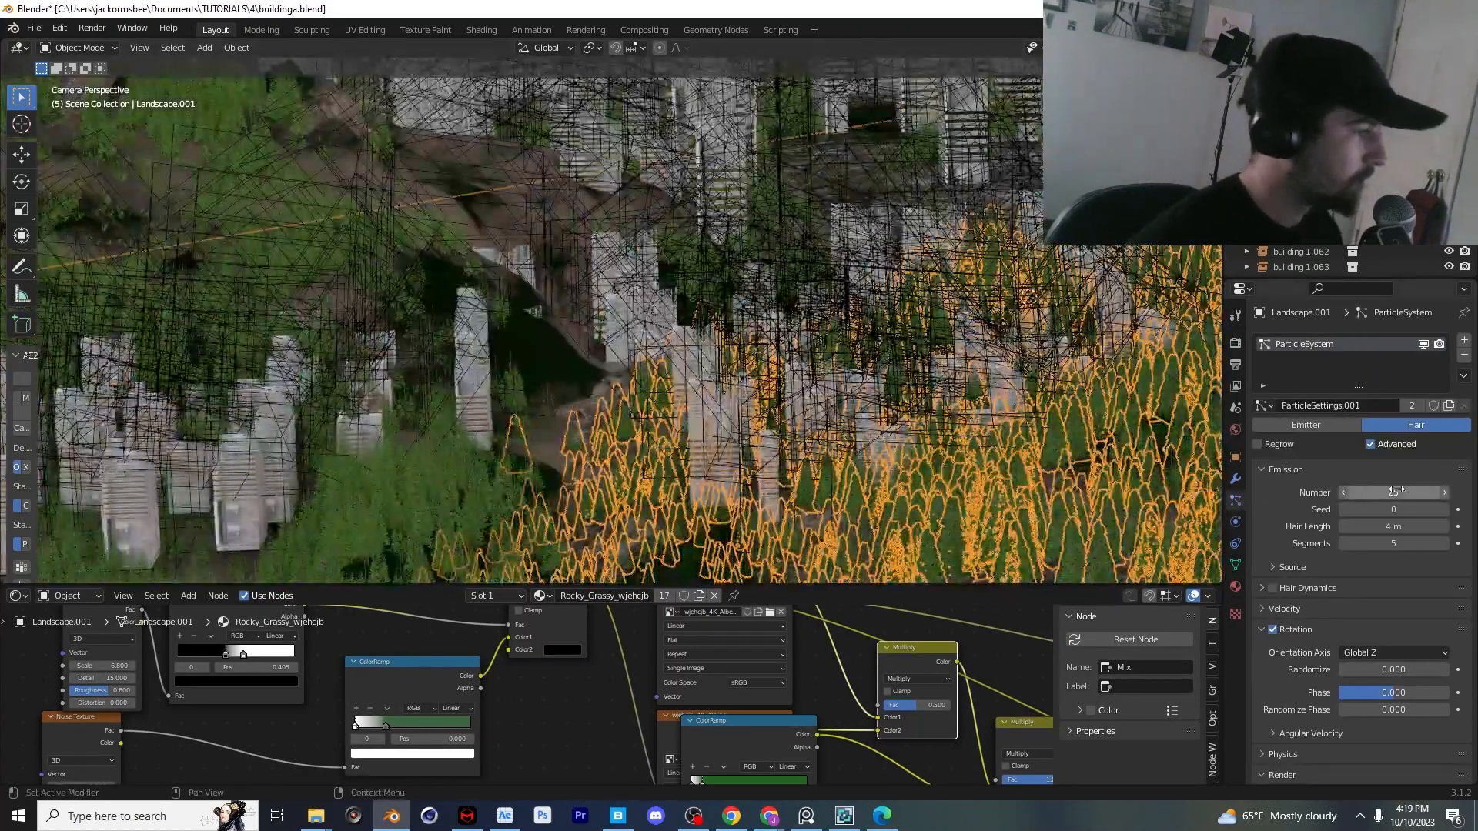
{"action": "key", "text": "alt+shift+z"}
{"action": "scroll", "coordinate": [997, 408], "scroll_direction": "down", "scroll_amount": 4}
{"action": "middle_click_drag", "start_coordinate": [944, 390], "coordinate": [870, 432], "text": "shift"}
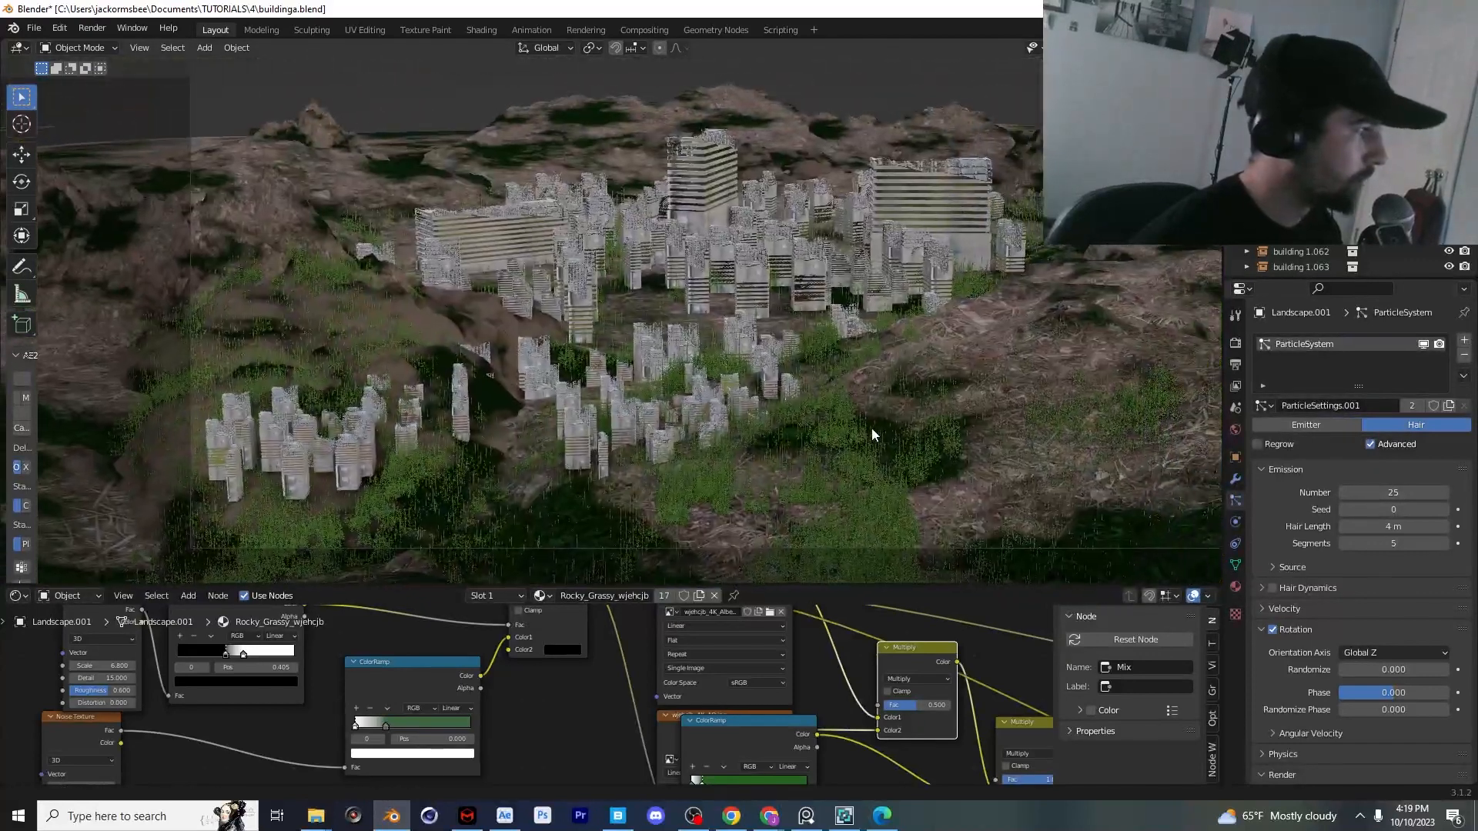
Examine the tree particle system's emission, instance collection, interpolated children, clumping and roughness settings
{"action": "scroll", "coordinate": [1382, 601], "scroll_direction": "down", "scroll_amount": 15}
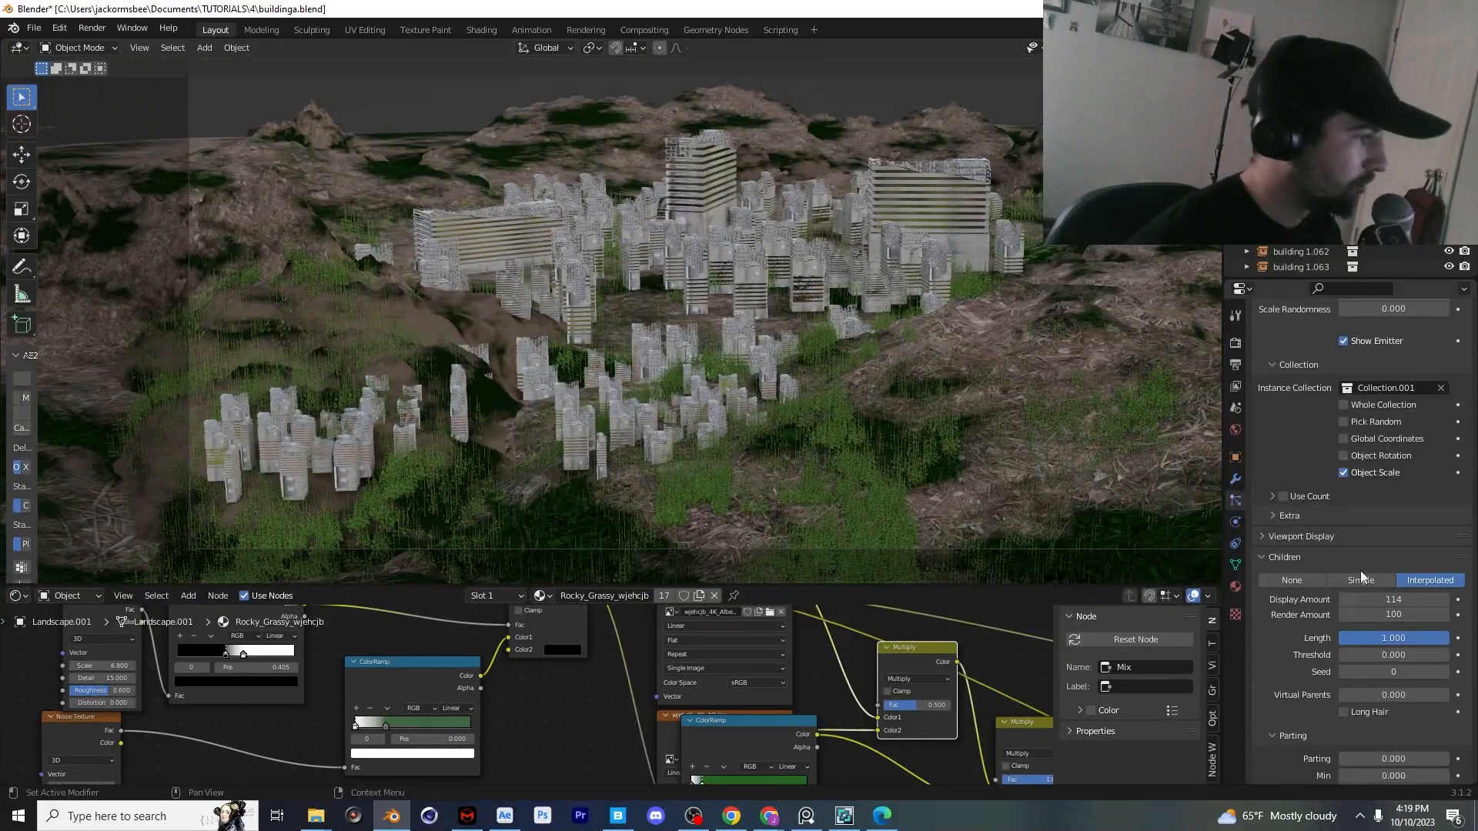
{"action": "left_click", "coordinate": [1277, 557]}
{"action": "left_click", "coordinate": [1279, 561]}
{"action": "left_click", "coordinate": [1280, 563]}
{"action": "left_click", "coordinate": [1280, 563]}
{"action": "left_click", "coordinate": [1278, 559]}
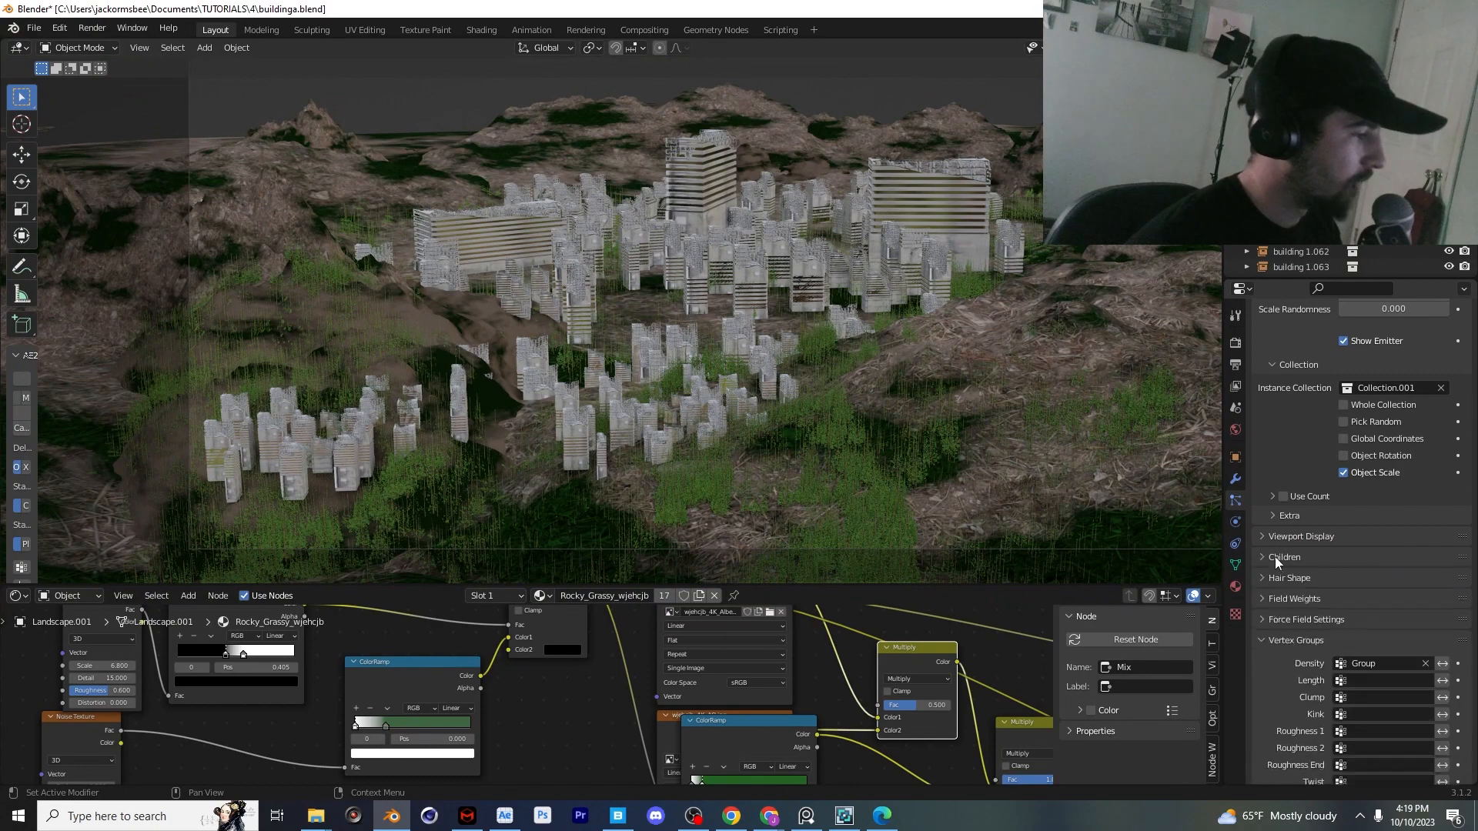
{"action": "left_click", "coordinate": [1278, 559]}
{"action": "scroll", "coordinate": [1412, 593], "scroll_direction": "up", "scroll_amount": 15}
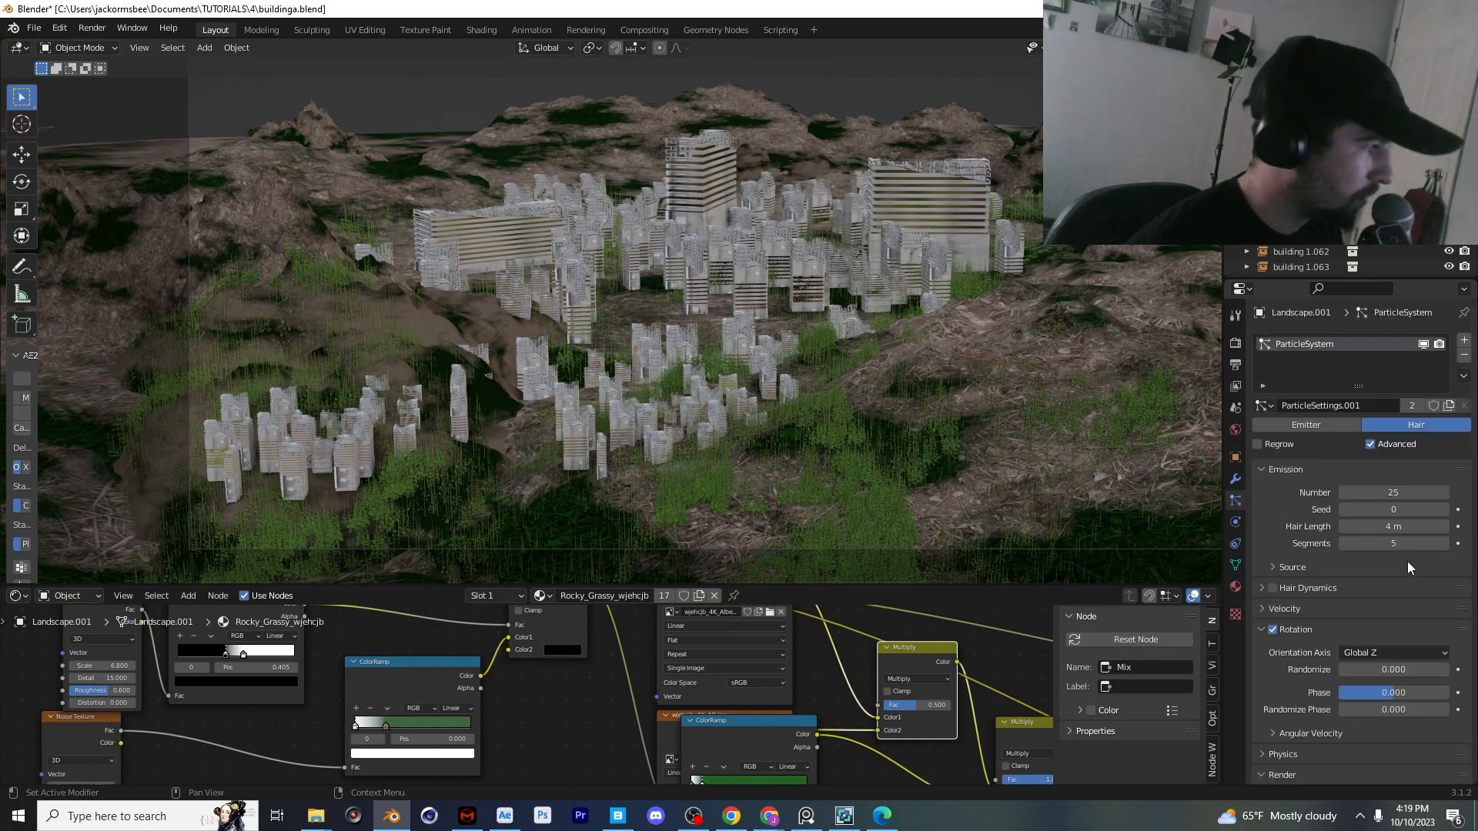
{"action": "scroll", "coordinate": [1409, 567], "scroll_direction": "down", "scroll_amount": 15}
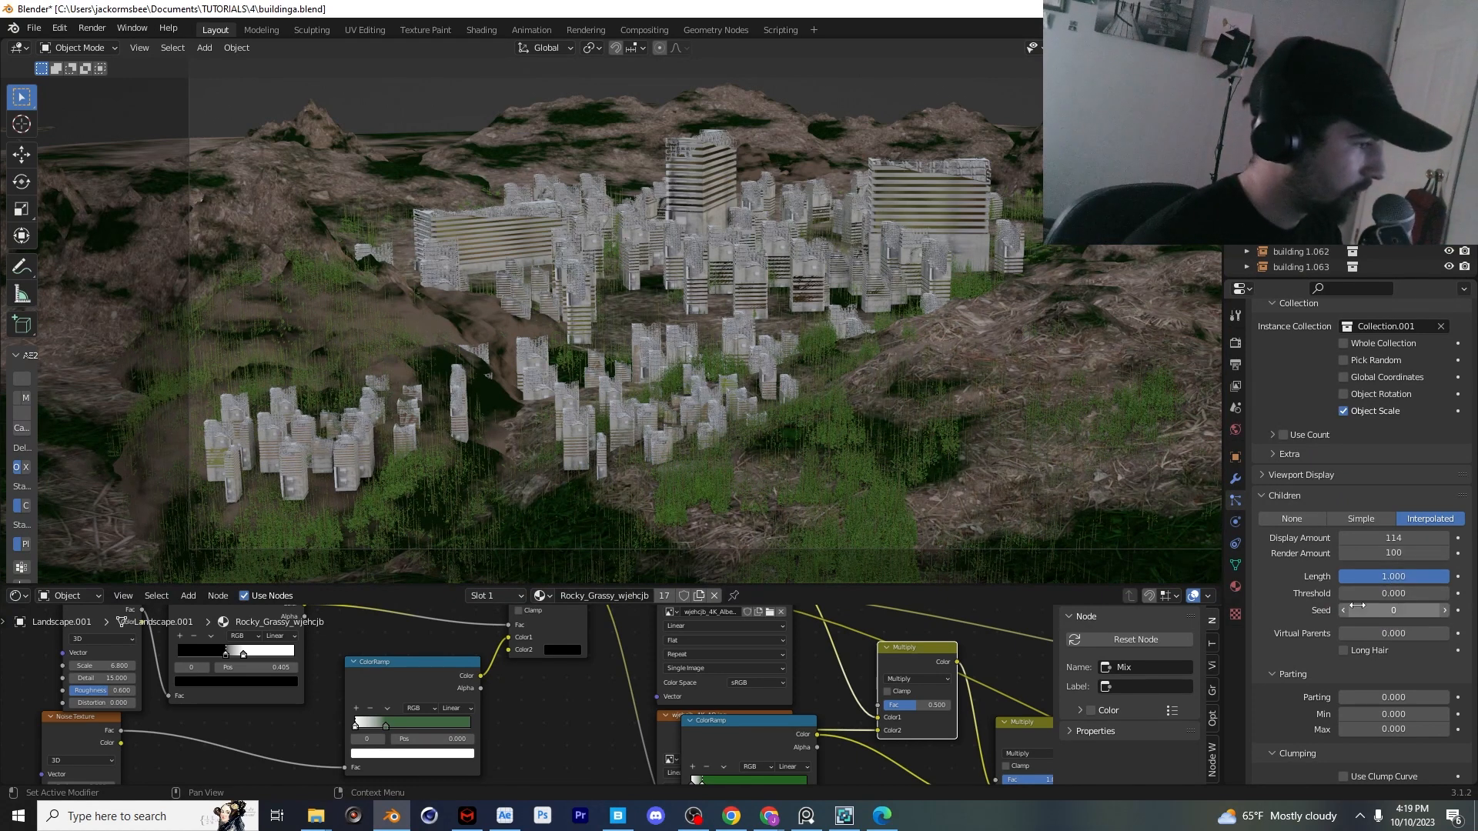
{"action": "scroll", "coordinate": [1378, 675], "scroll_direction": "down", "scroll_amount": 5}
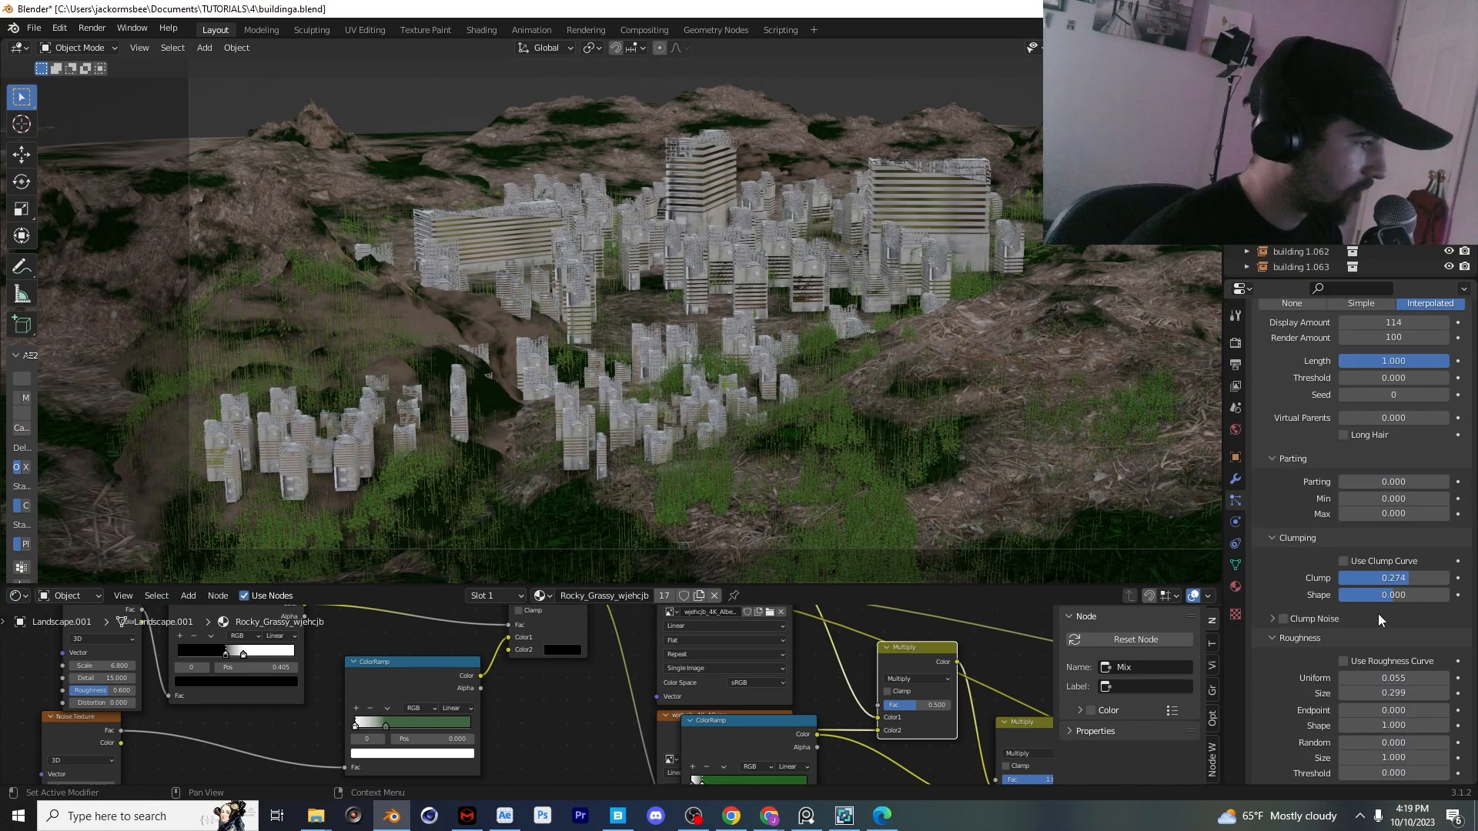
Display the scene in solid shading and set the child particles' uniform roughness to 0.076
{"action": "key", "text": "z"}
{"action": "left_click", "coordinate": [1070, 399]}
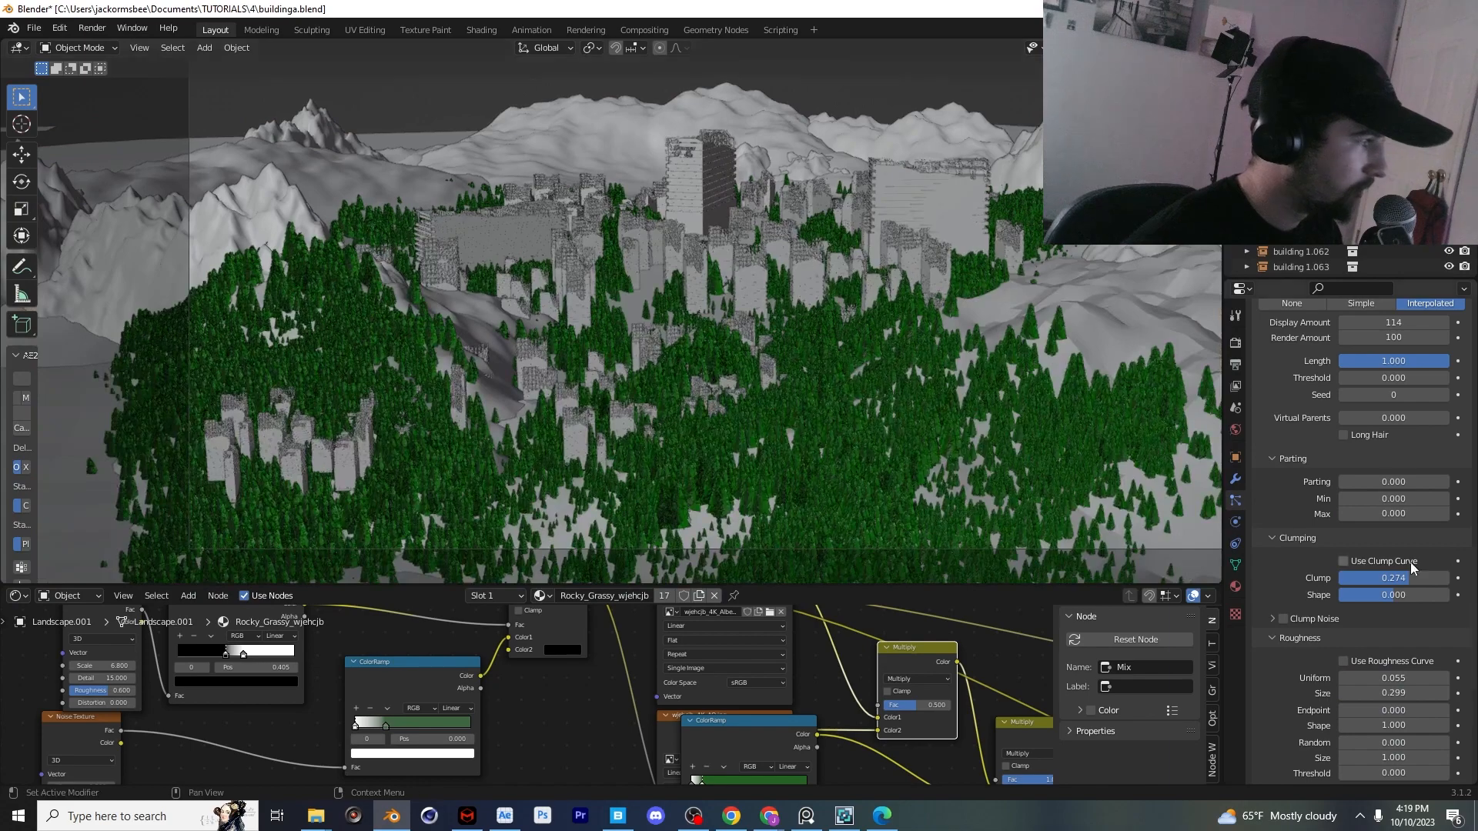
{"action": "mouse_move", "coordinate": [1409, 578]}
{"action": "left_mouse_down"}
{"action": "mouse_move", "coordinate": [1396, 577]}
{"action": "mouse_move", "coordinate": [1411, 590]}
{"action": "left_mouse_up"}
{"action": "left_click", "coordinate": [1456, 733]}
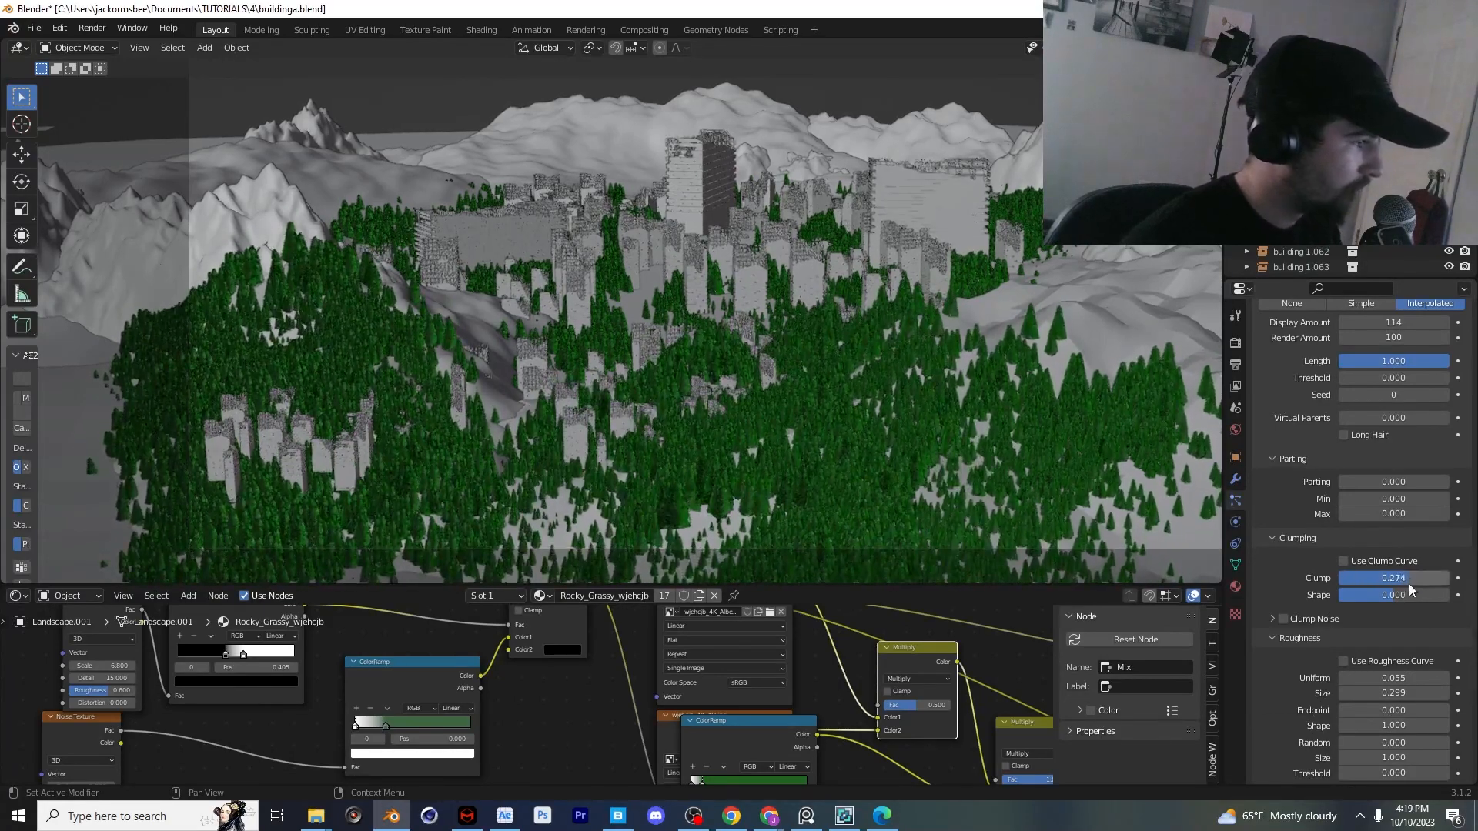
{"action": "left_click_drag", "start_coordinate": [1393, 678], "coordinate": [1393, 677]}
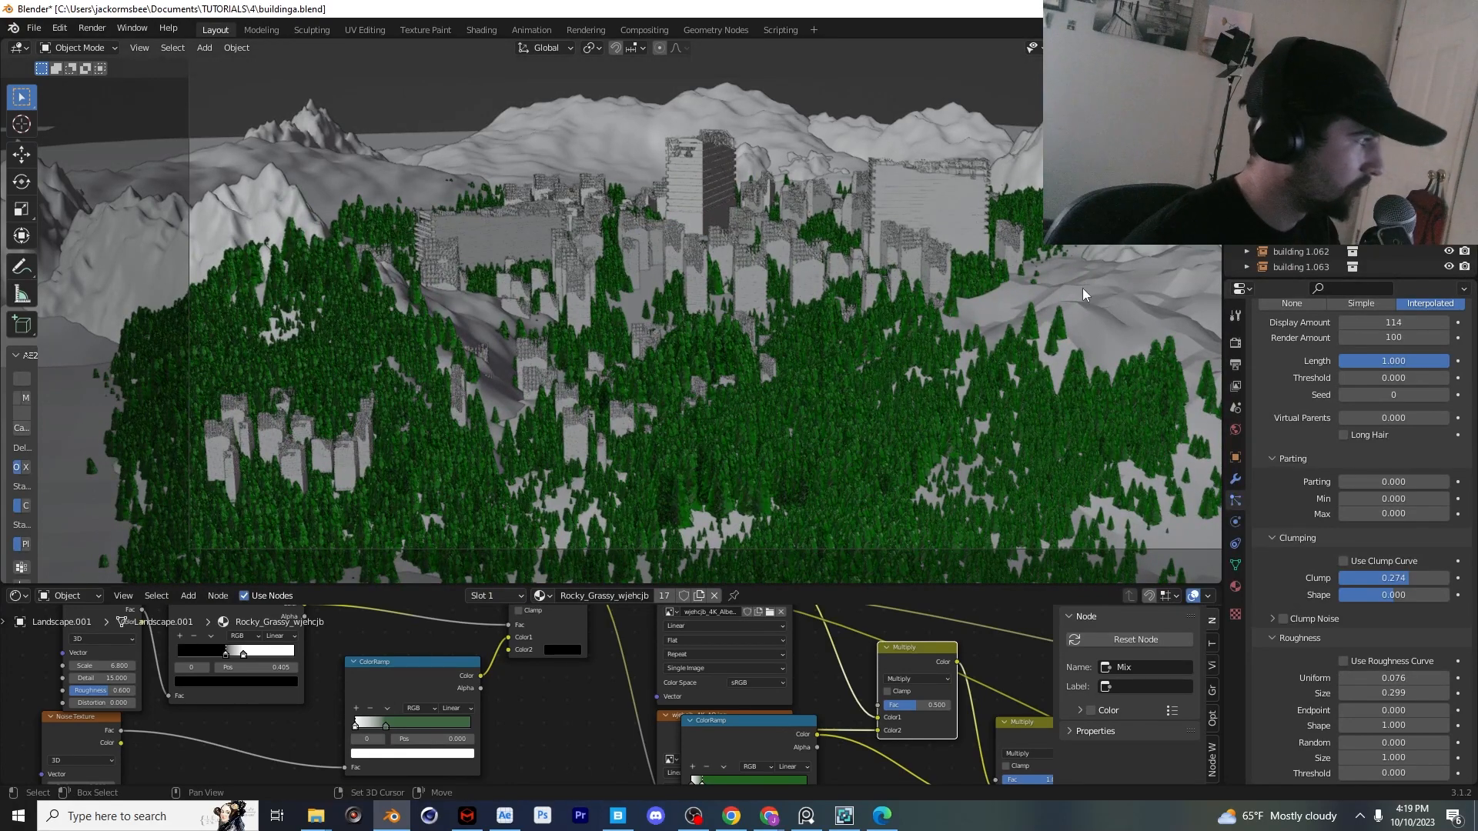
Examine the layout of trees, buildings and mountains from above with overlays shown, and return to the camera view
{"action": "mouse_move", "coordinate": [1082, 288]}
{"action": "middle_mouse_down"}
{"action": "mouse_move", "coordinate": [922, 377]}
{"action": "mouse_move", "coordinate": [1087, 307]}
{"action": "middle_mouse_up"}
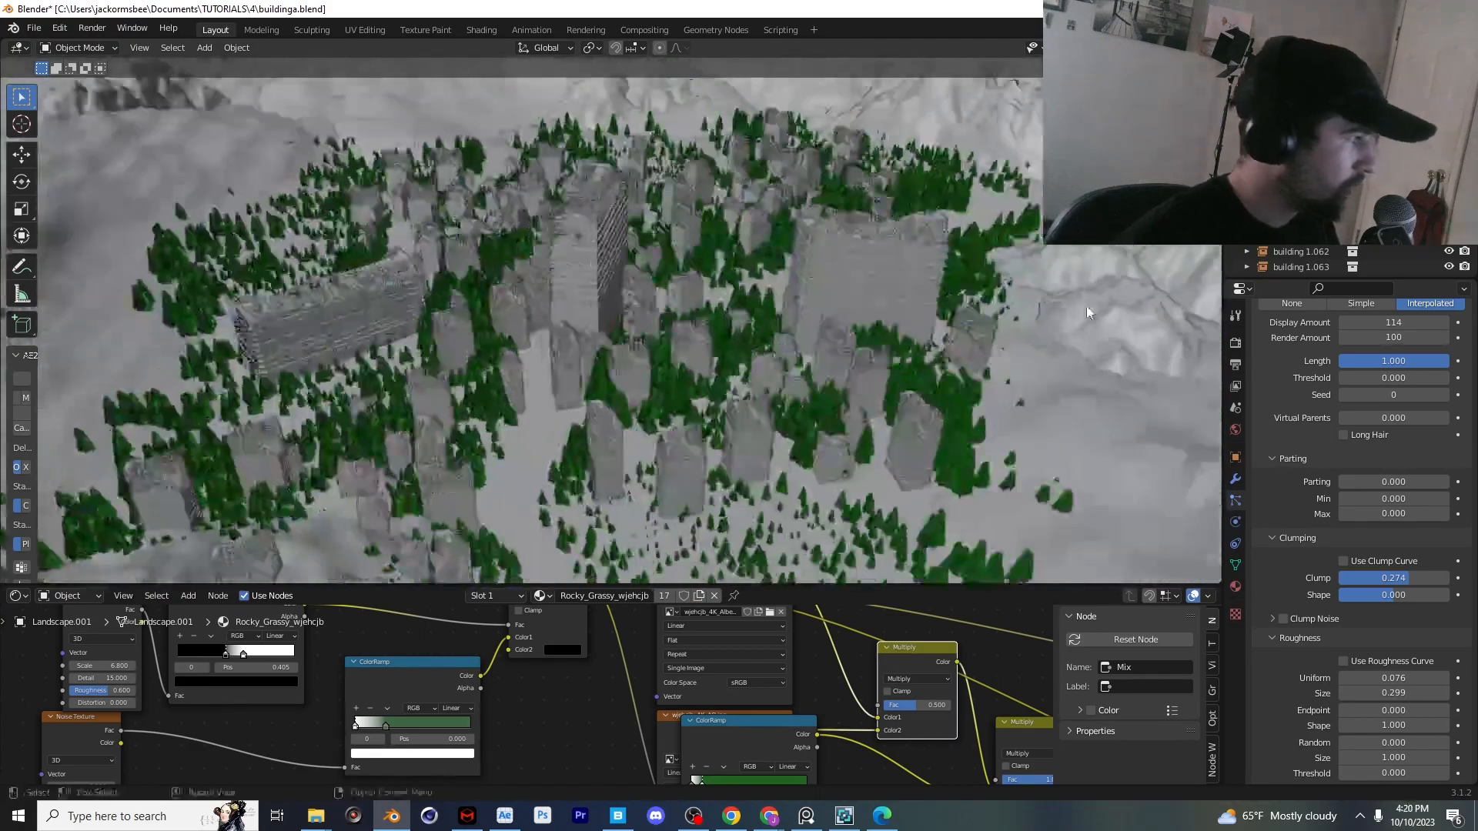
{"action": "key", "text": "KP_0"}
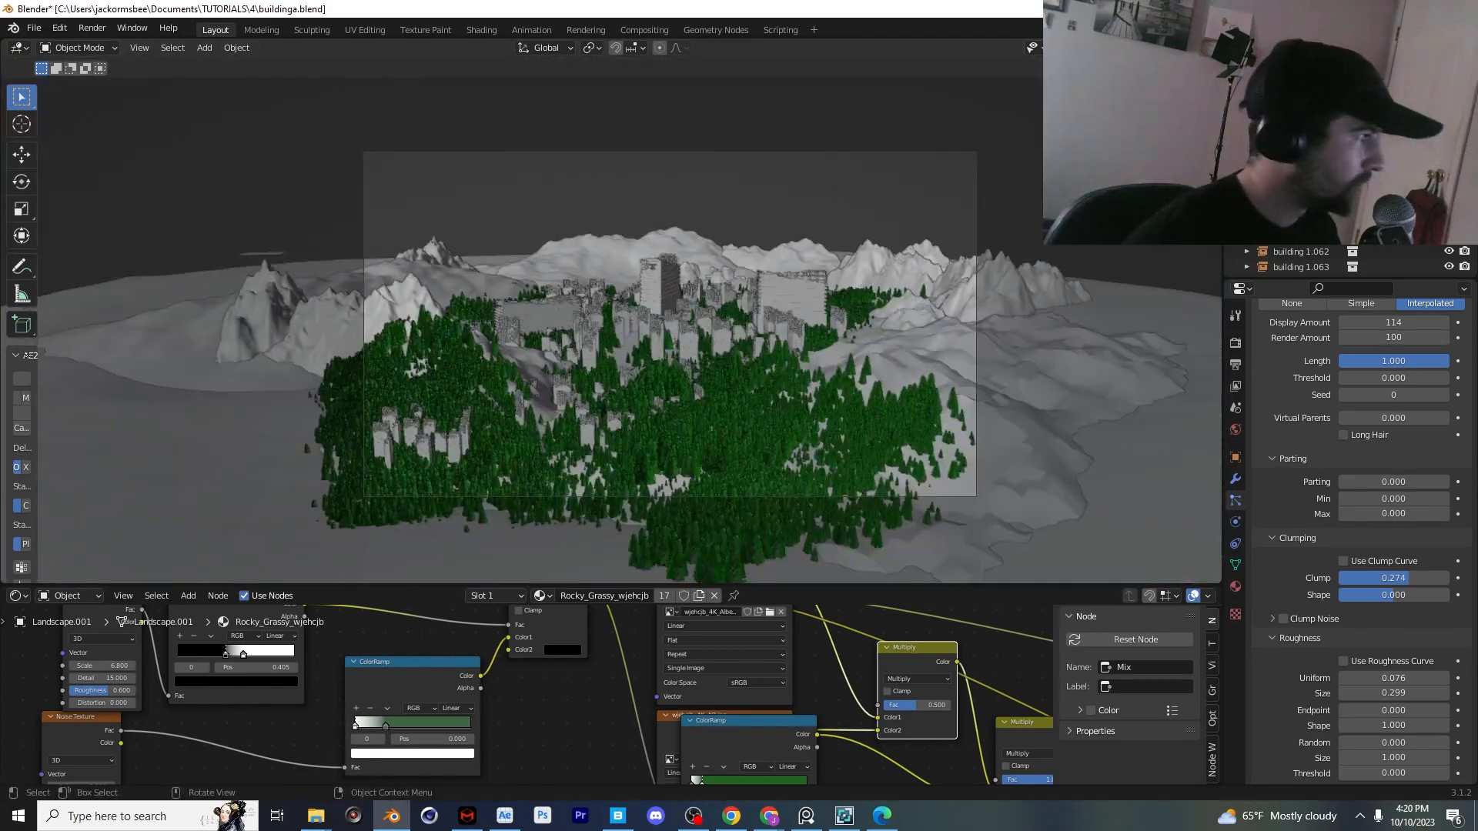
{"action": "key", "text": "shift+alt+z"}
{"action": "middle_click_drag", "start_coordinate": [1032, 167], "coordinate": [920, 174]}
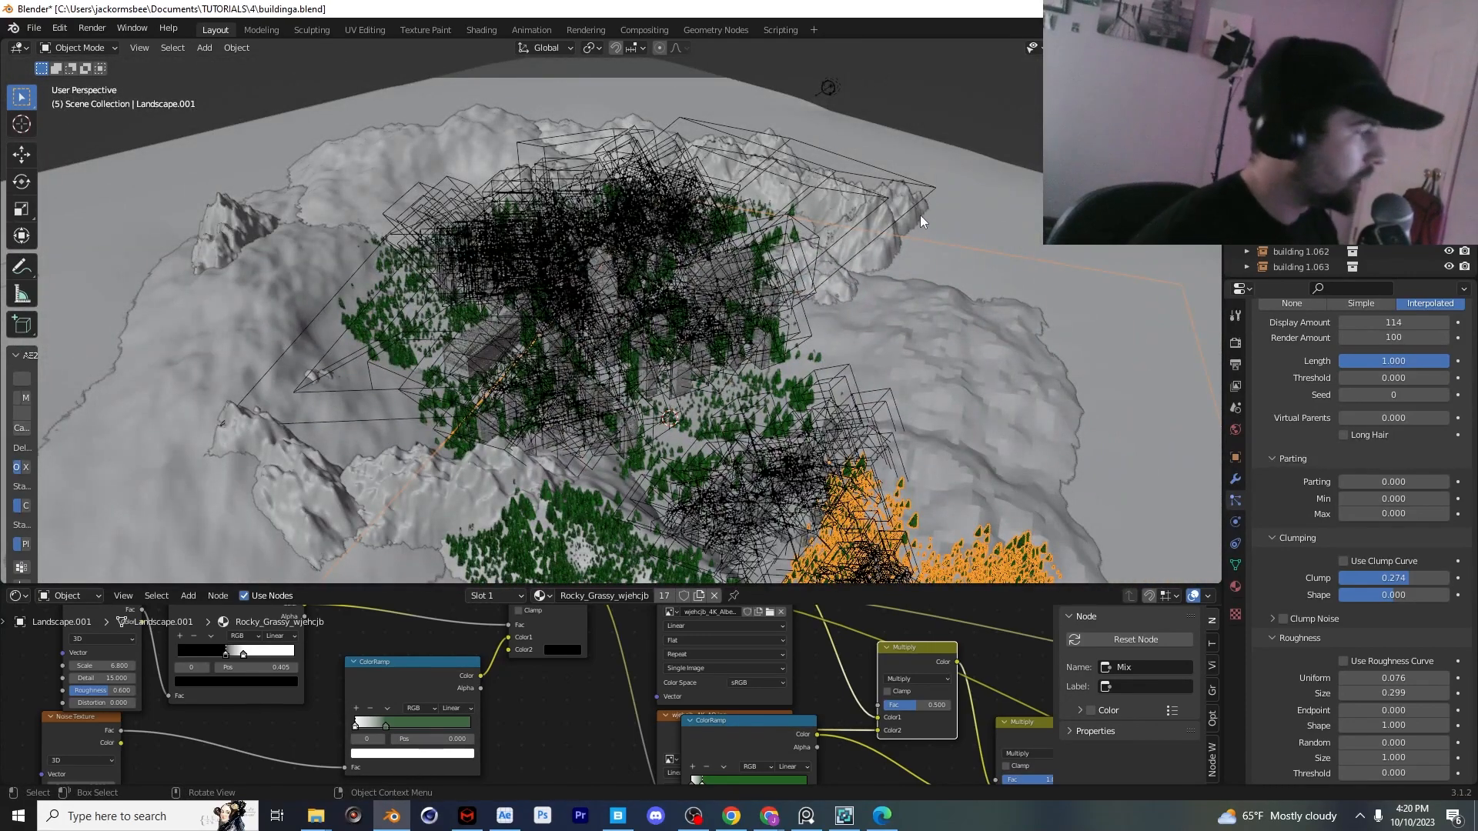
{"action": "key", "text": "KP_0"}
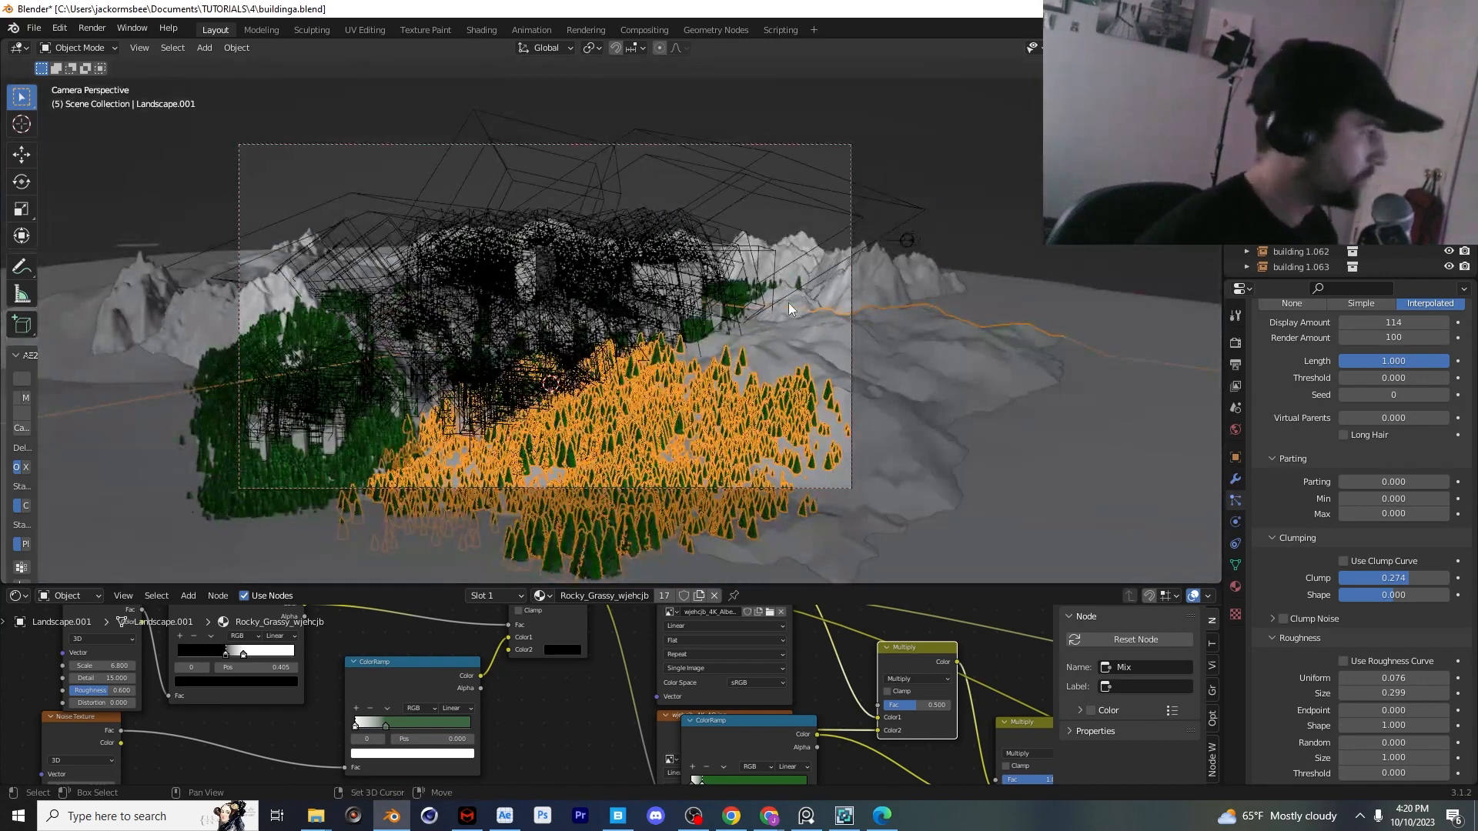
Frame the city in the camera view with overlays hidden and switch the viewport to rendered shading
{"action": "key", "text": "Home"}
{"action": "key", "text": "alt+shift+z"}
{"action": "scroll", "coordinate": [995, 283], "scroll_direction": "up", "scroll_amount": 2}
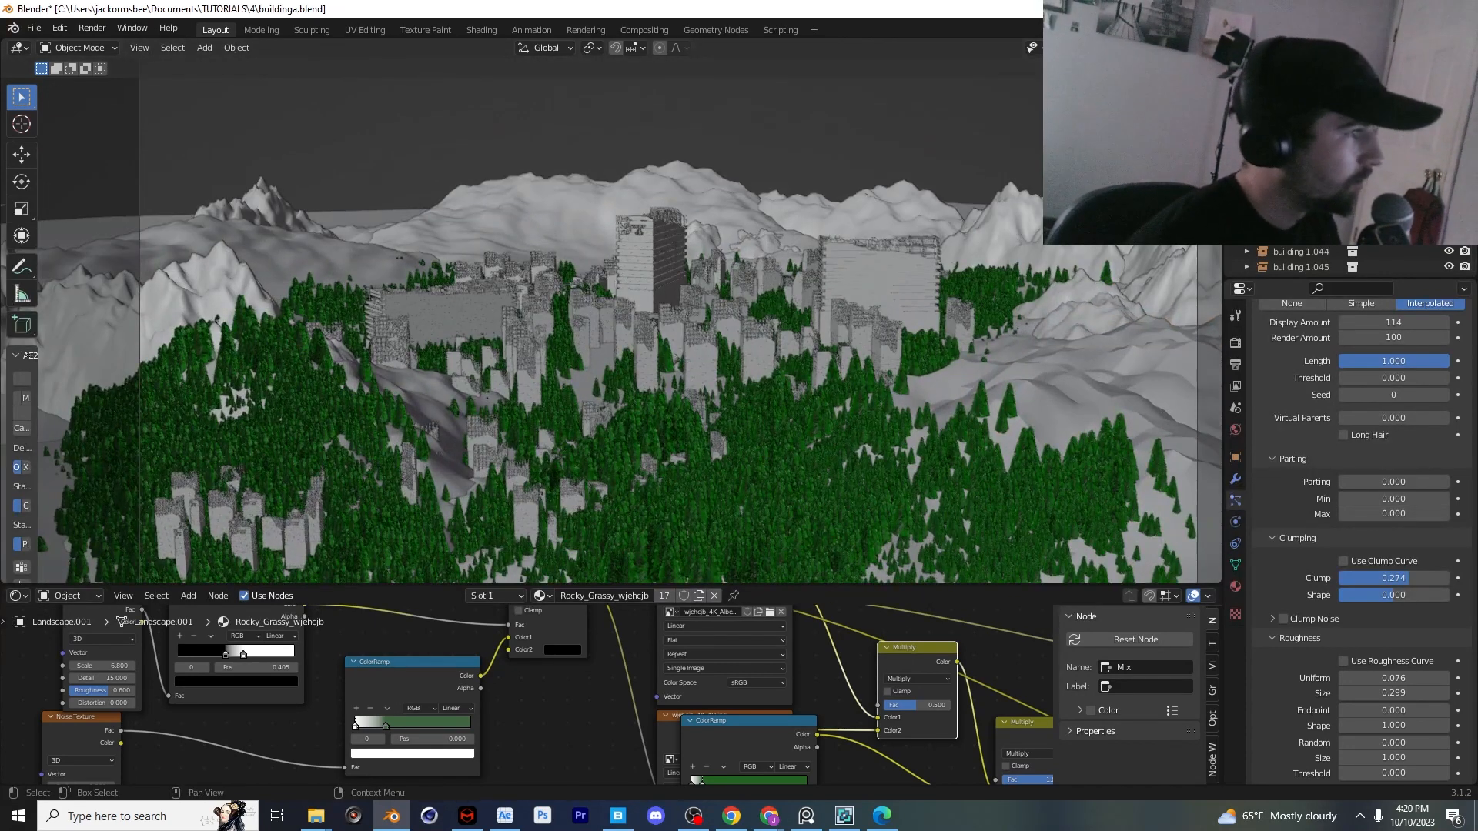
{"action": "key", "text": "z"}
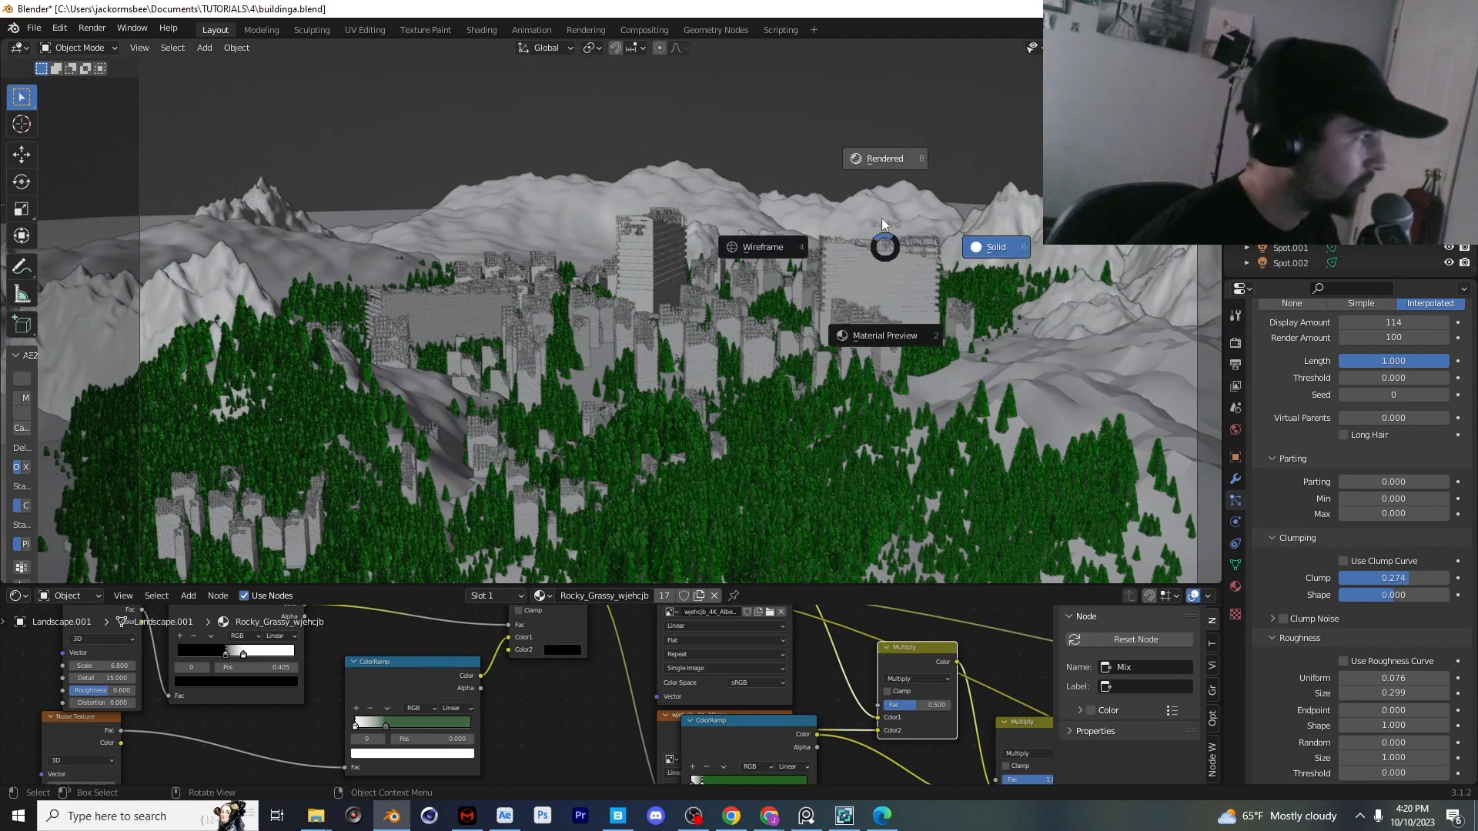
{"action": "left_click", "coordinate": [877, 185]}
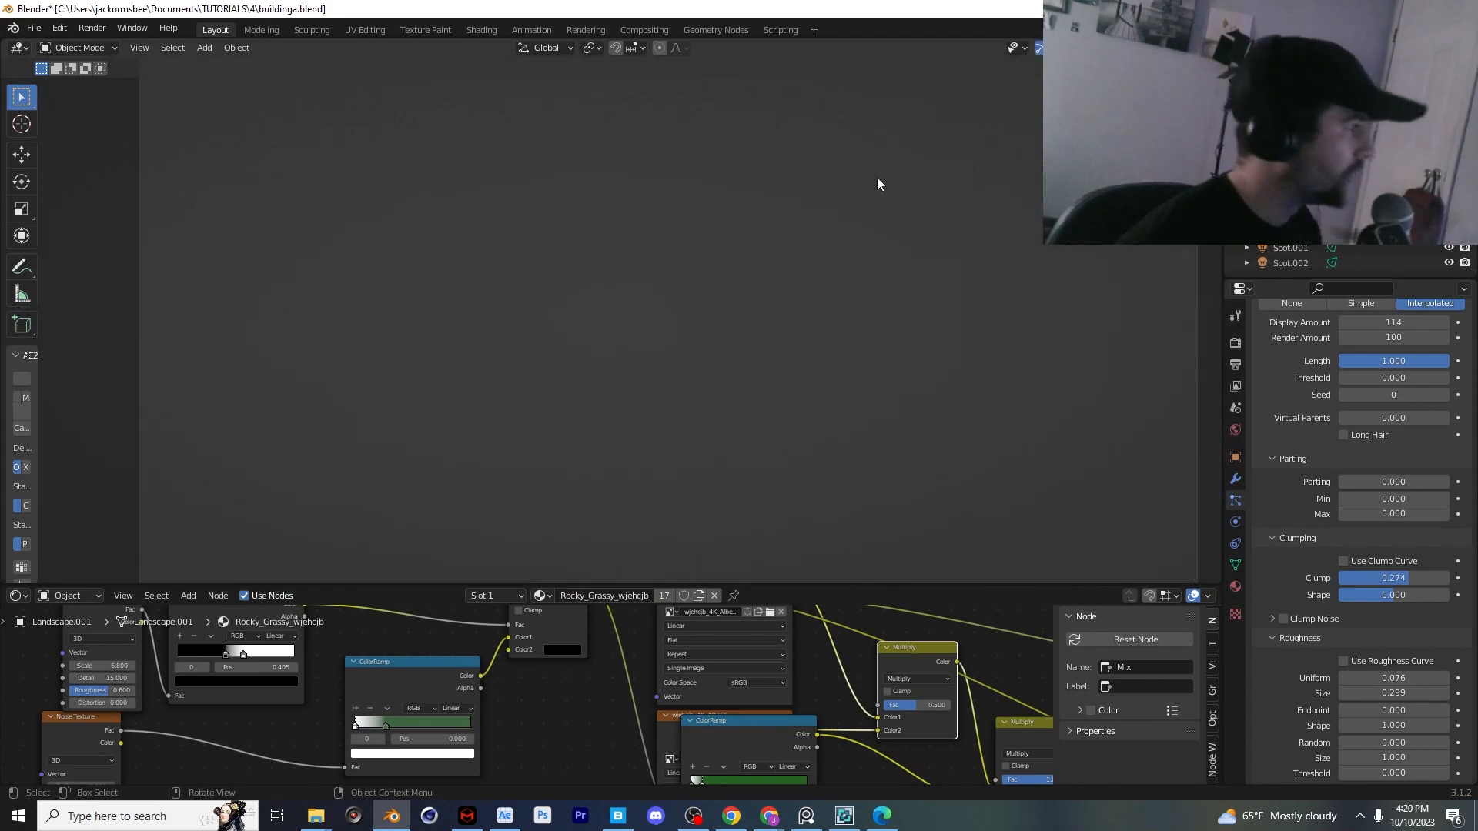
Check the placement of Spot.001 and the neighbouring Spot light by selecting each in turn
{"action": "left_click", "coordinate": [1292, 248]}
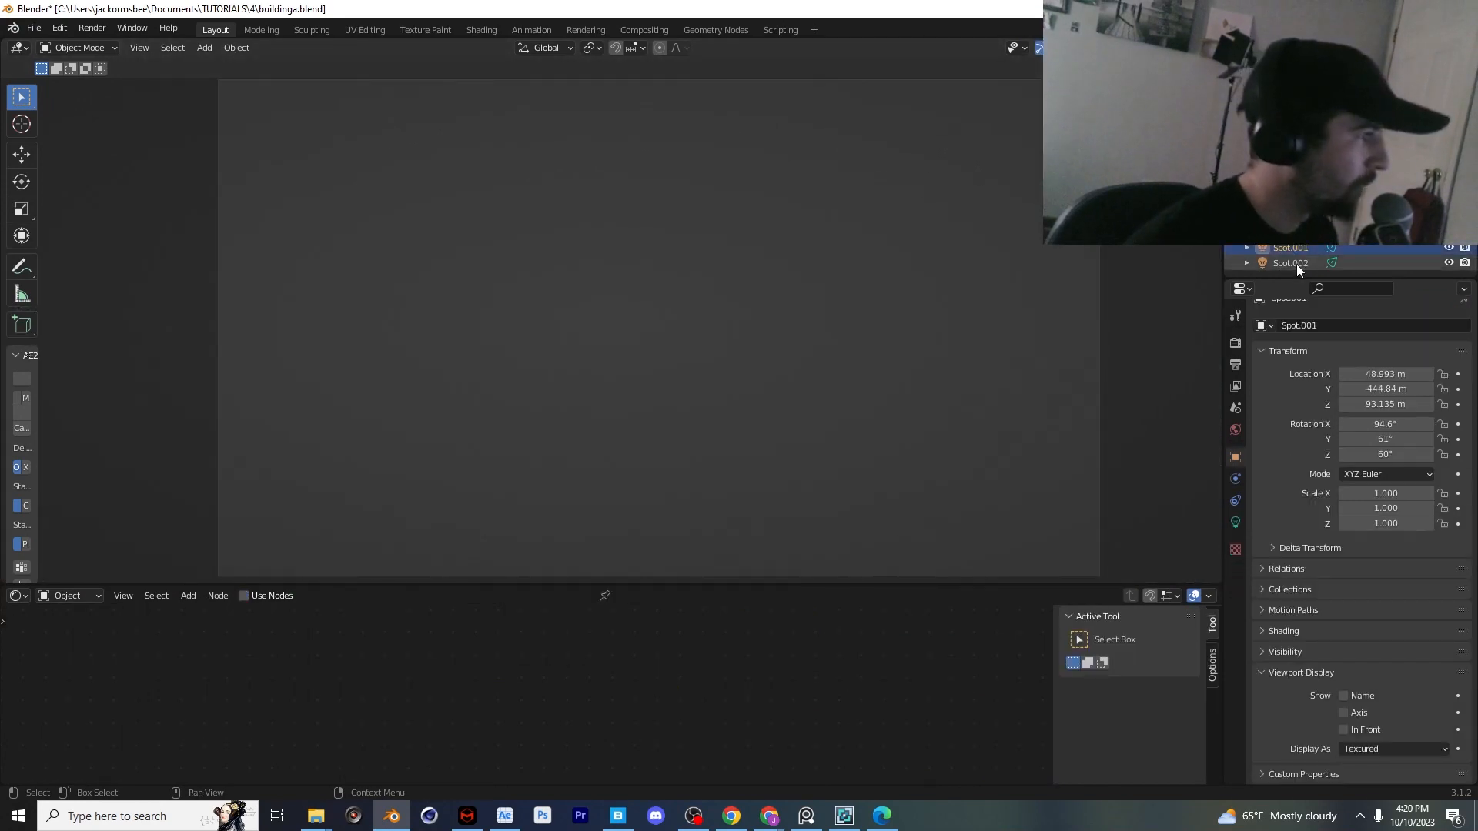
{"action": "left_click", "coordinate": [1294, 233]}
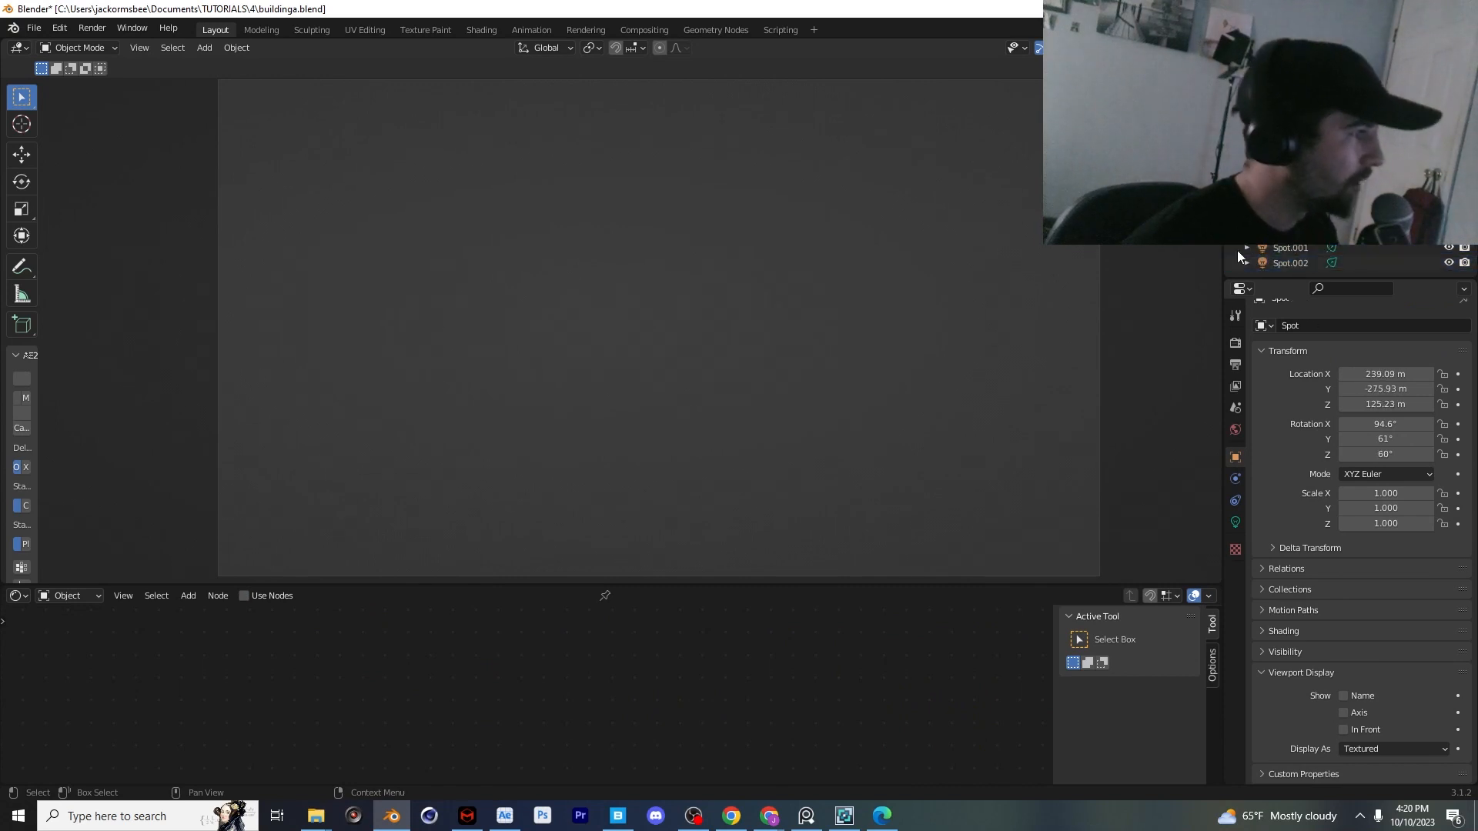
{"action": "scroll", "coordinate": [874, 260], "scroll_direction": "up", "scroll_amount": 2}
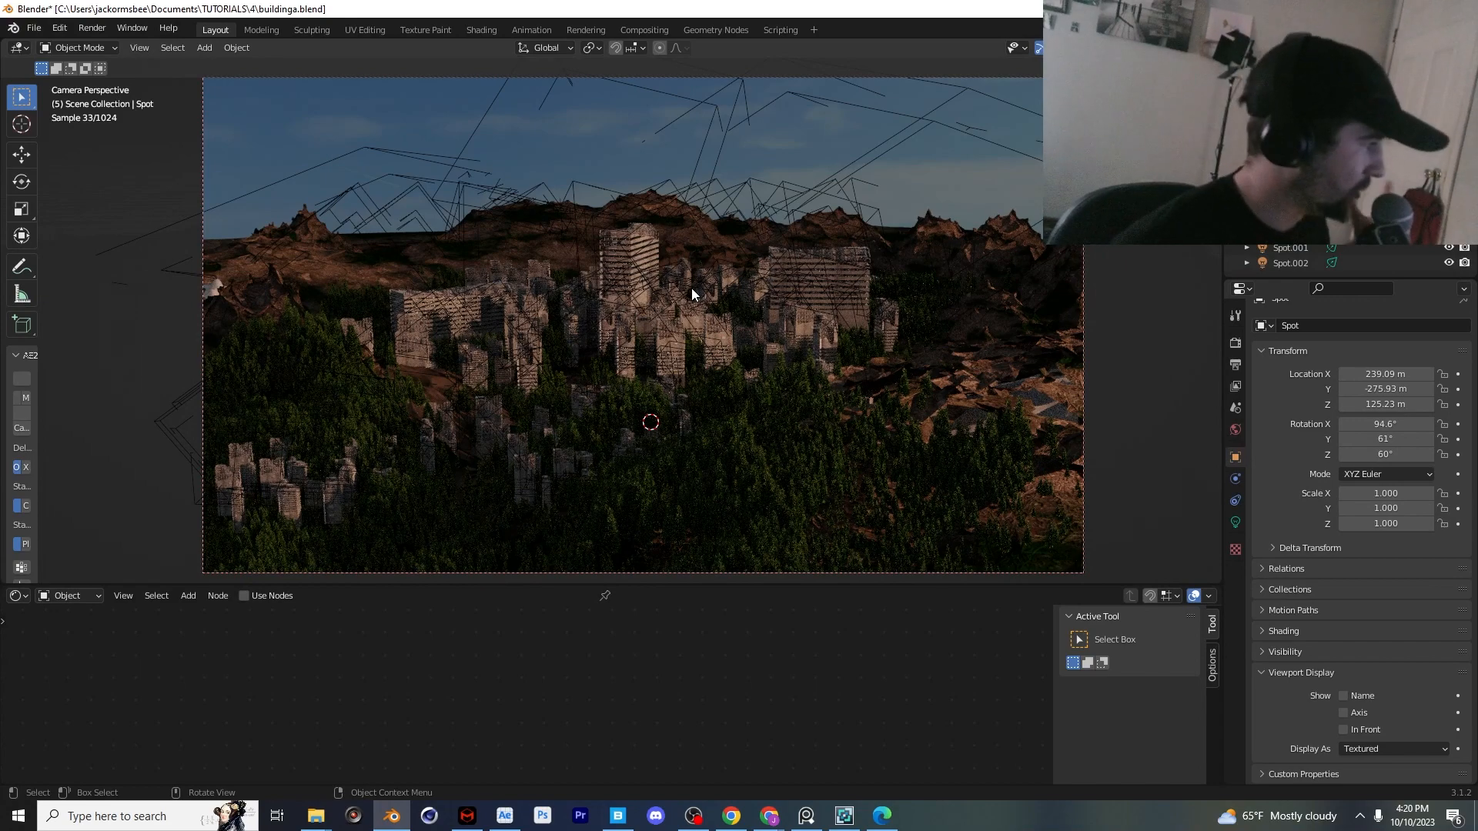
Switch the viewport to material preview over the mossy hillside beside the city and select that landscape
{"action": "middle_click_drag", "start_coordinate": [691, 288], "coordinate": [473, 304]}
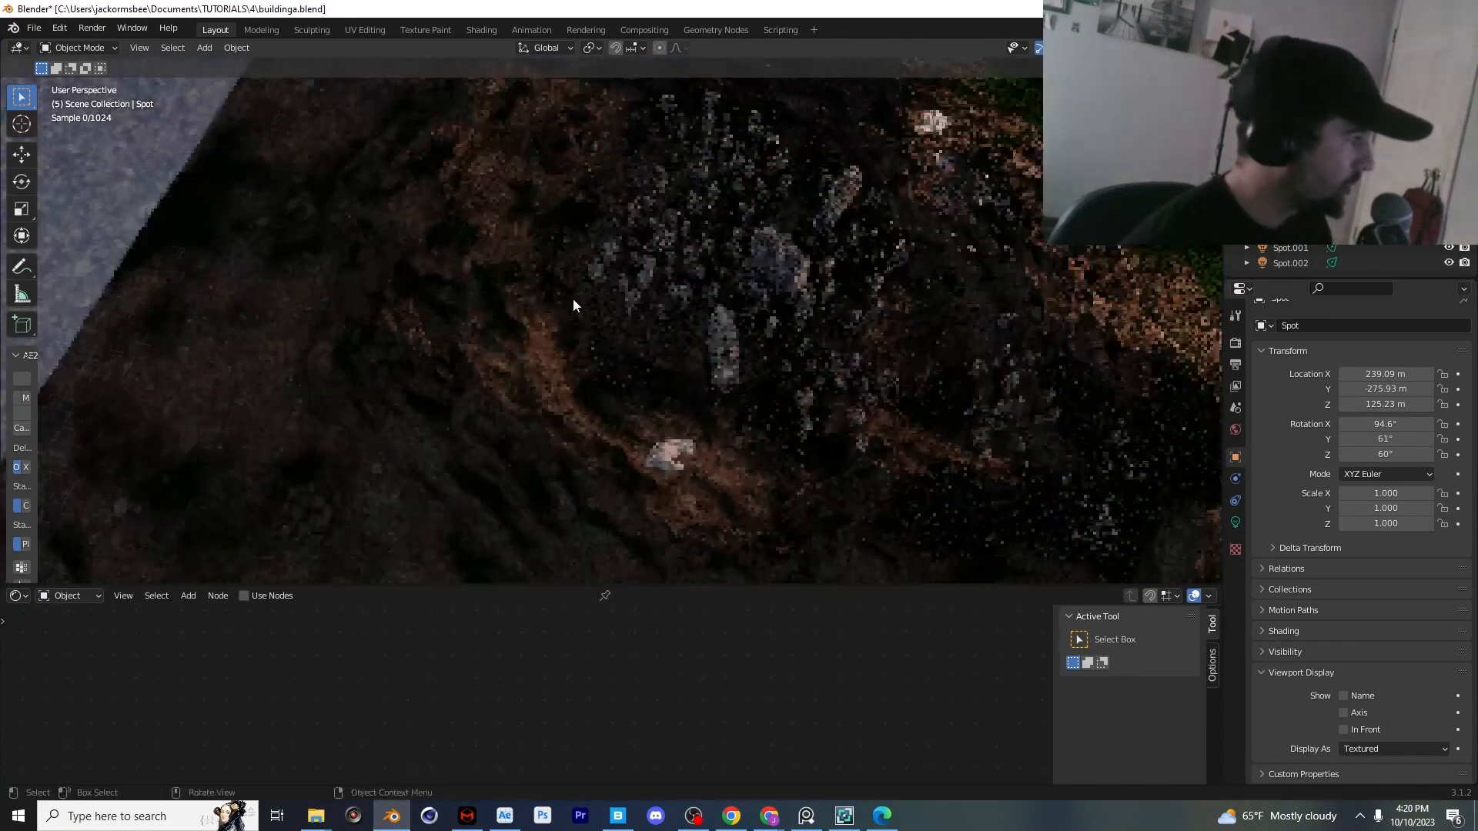
{"action": "scroll", "coordinate": [580, 300], "scroll_direction": "up", "scroll_amount": 6}
{"action": "middle_click_drag", "start_coordinate": [612, 267], "coordinate": [614, 334]}
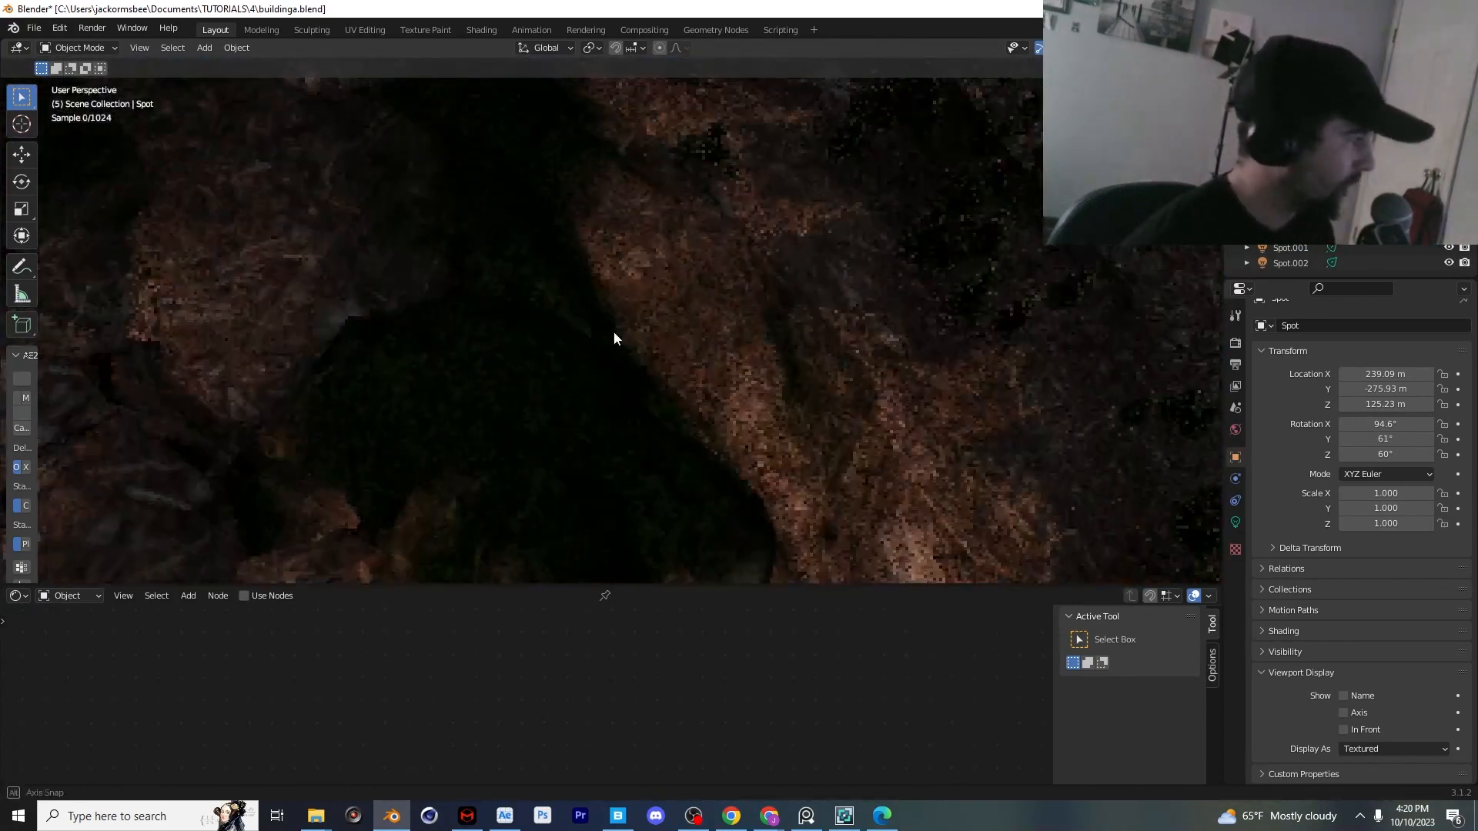
{"action": "scroll", "coordinate": [608, 331], "scroll_direction": "down", "scroll_amount": 4}
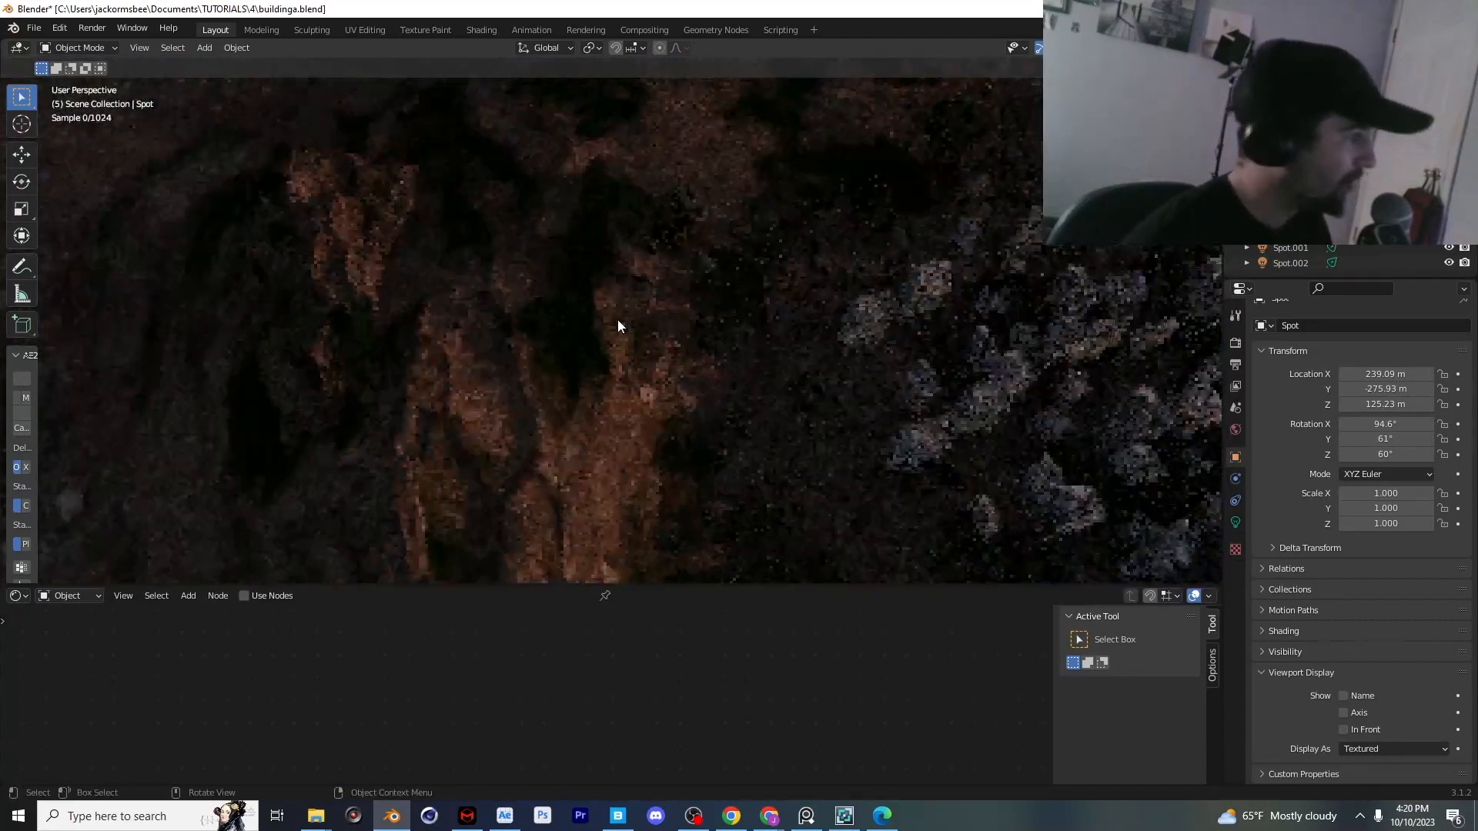
{"action": "scroll", "coordinate": [617, 311], "scroll_direction": "up", "scroll_amount": 2}
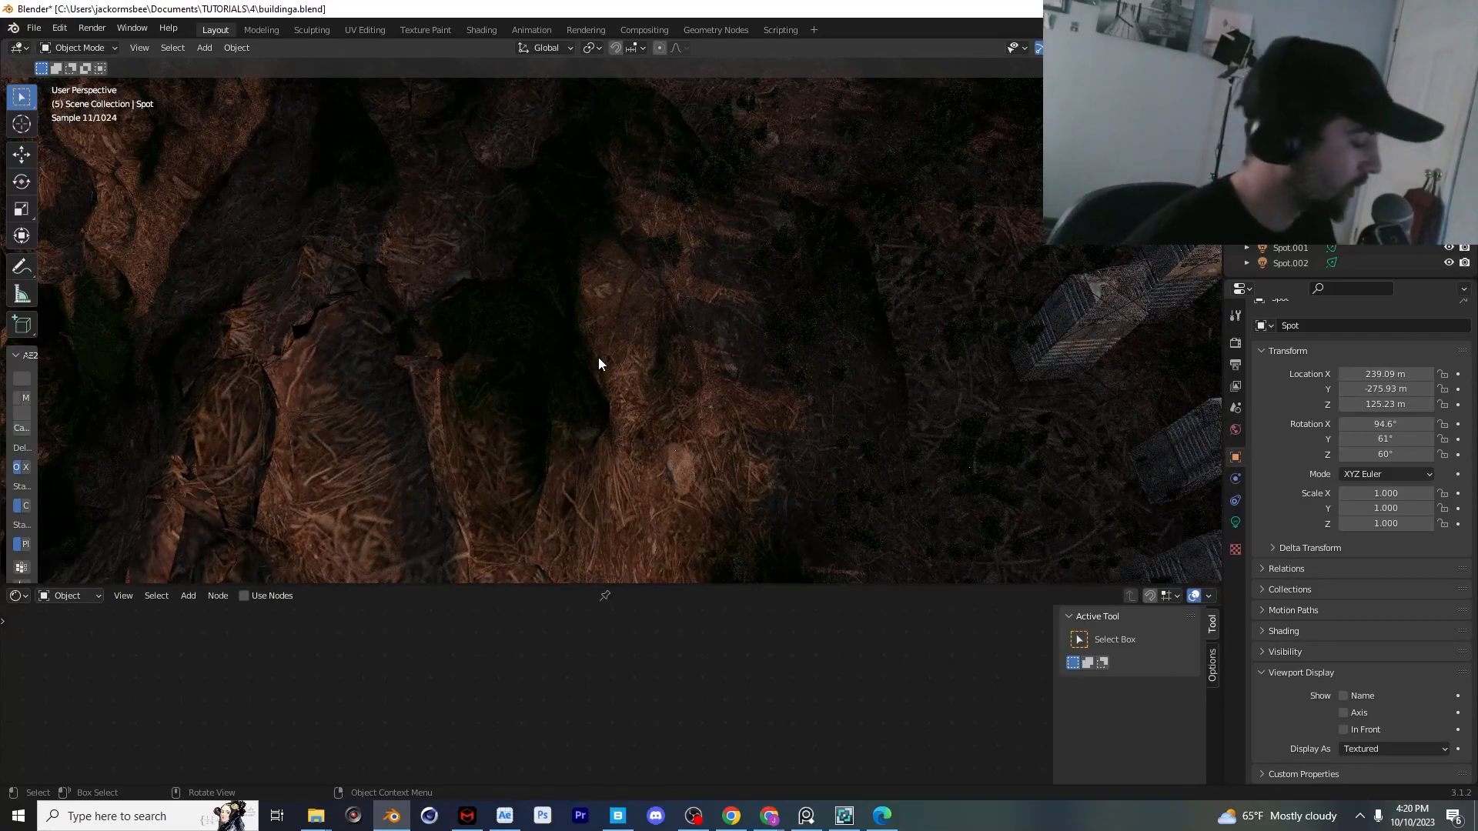
{"action": "key", "text": "z"}
{"action": "left_click", "coordinate": [602, 399]}
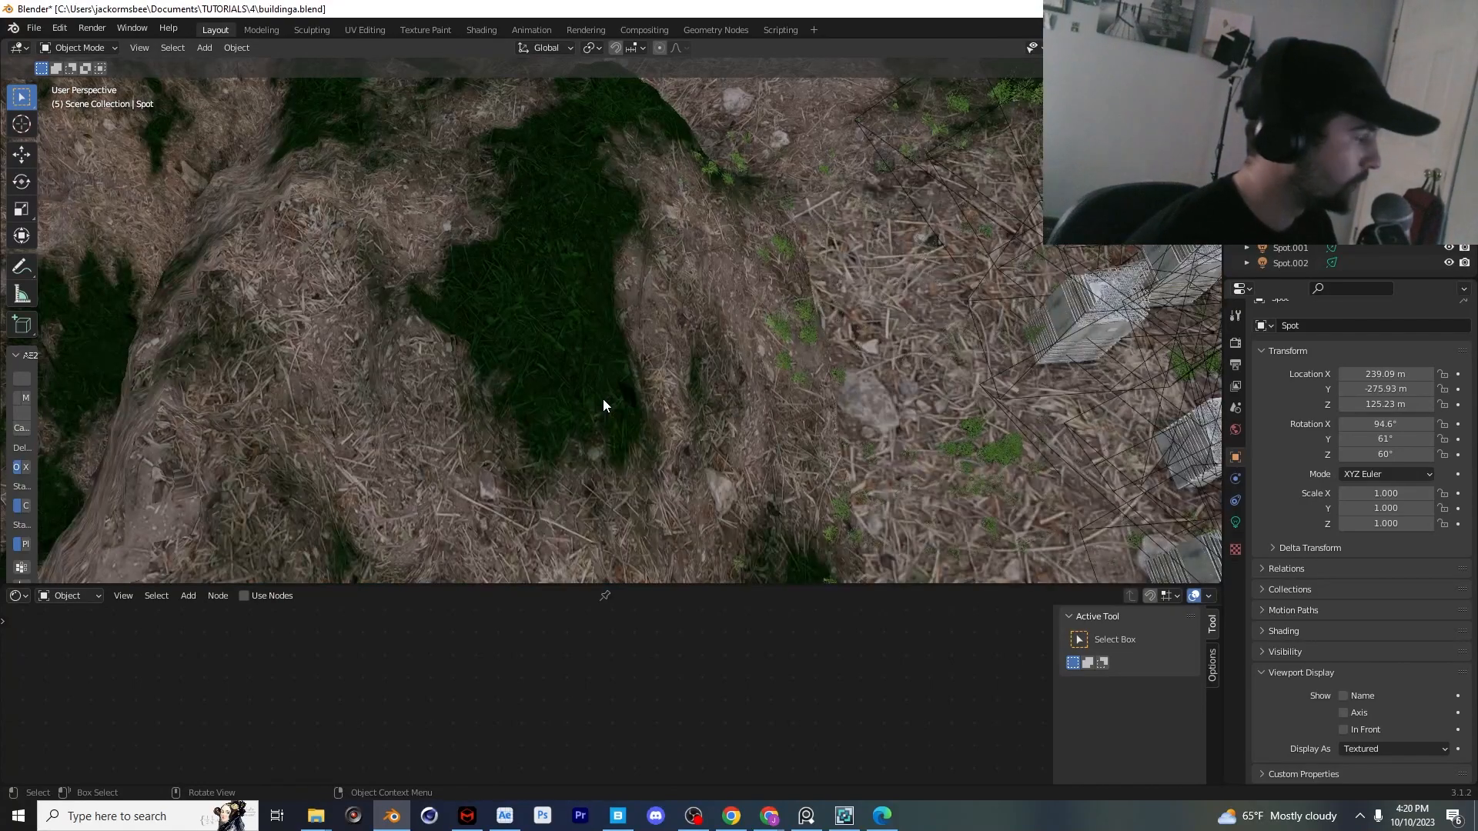
{"action": "left_click", "coordinate": [603, 399]}
{"action": "middle_click_drag", "start_coordinate": [1016, 175], "coordinate": [819, 391]}
Preview the Multiply node that combines the two noise color ramps in the Rocky_Grassy material on the terrain
{"action": "scroll", "coordinate": [473, 655], "scroll_direction": "down", "scroll_amount": 14}
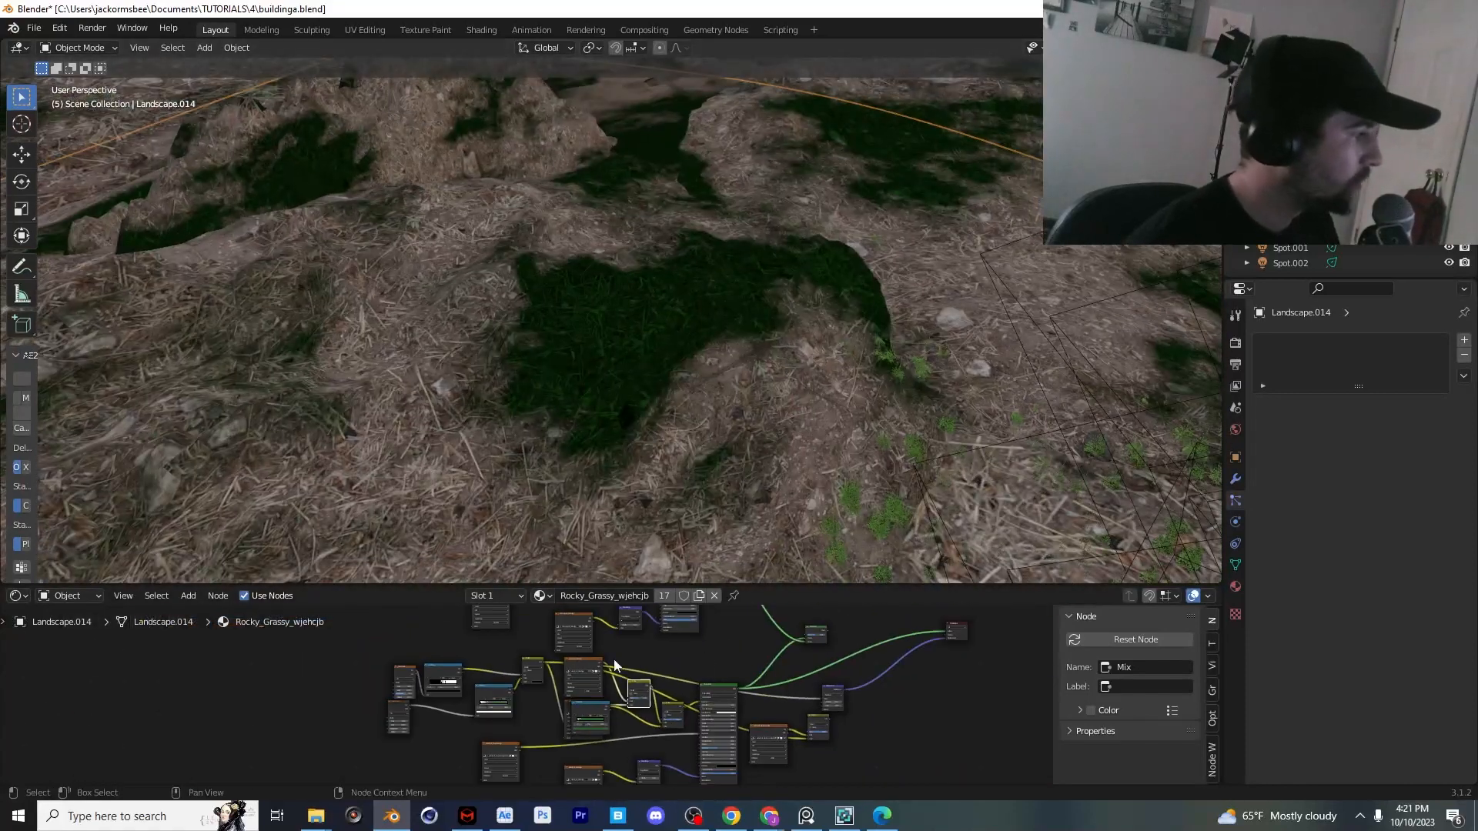
{"action": "middle_click_drag", "start_coordinate": [712, 659], "coordinate": [606, 659]}
{"action": "scroll", "coordinate": [670, 658], "scroll_direction": "up", "scroll_amount": 2}
{"action": "scroll", "coordinate": [605, 660], "scroll_direction": "up", "scroll_amount": 6}
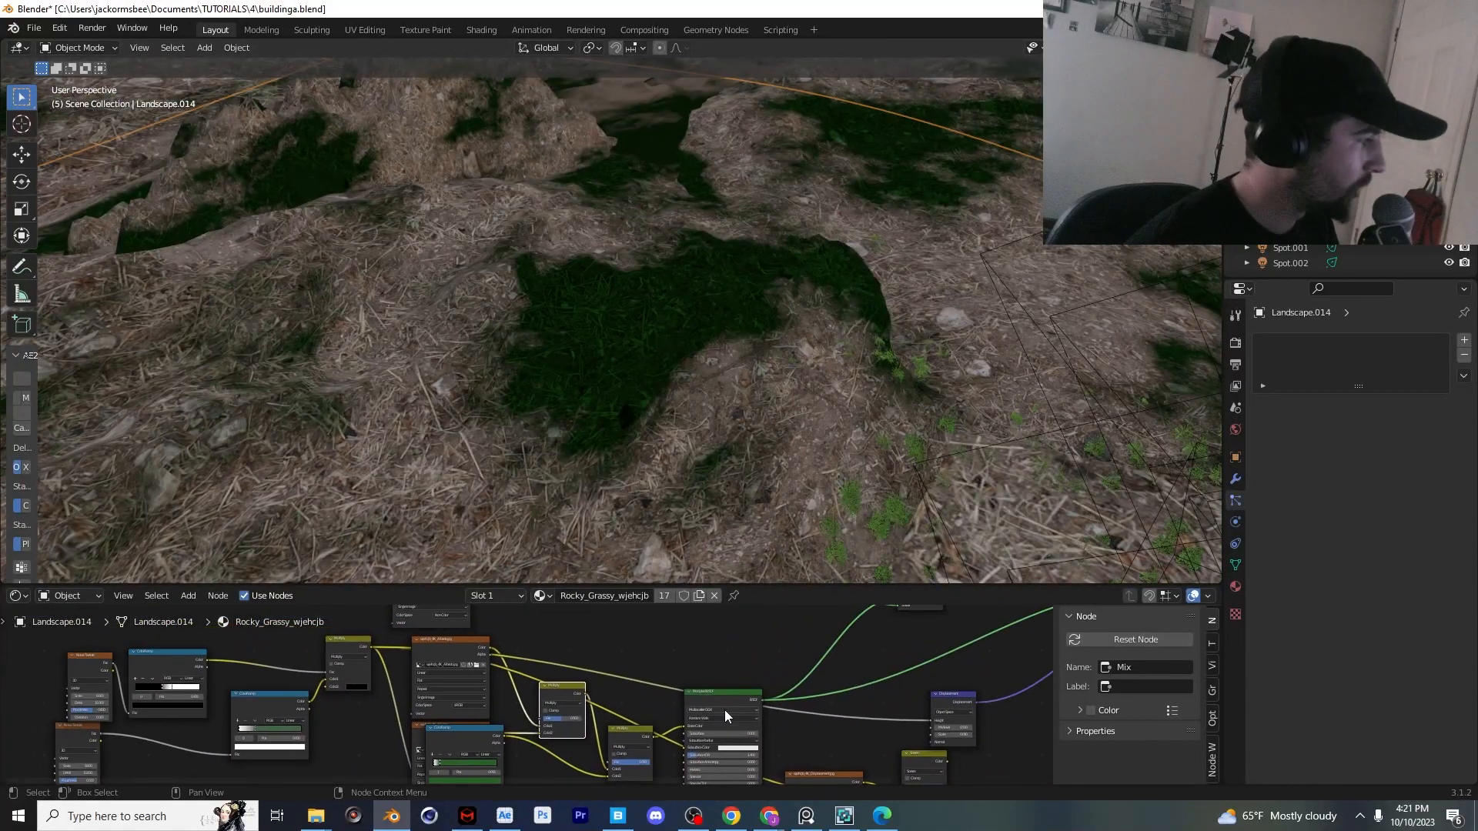
{"action": "left_click", "coordinate": [582, 616], "text": "ctrl+shift"}
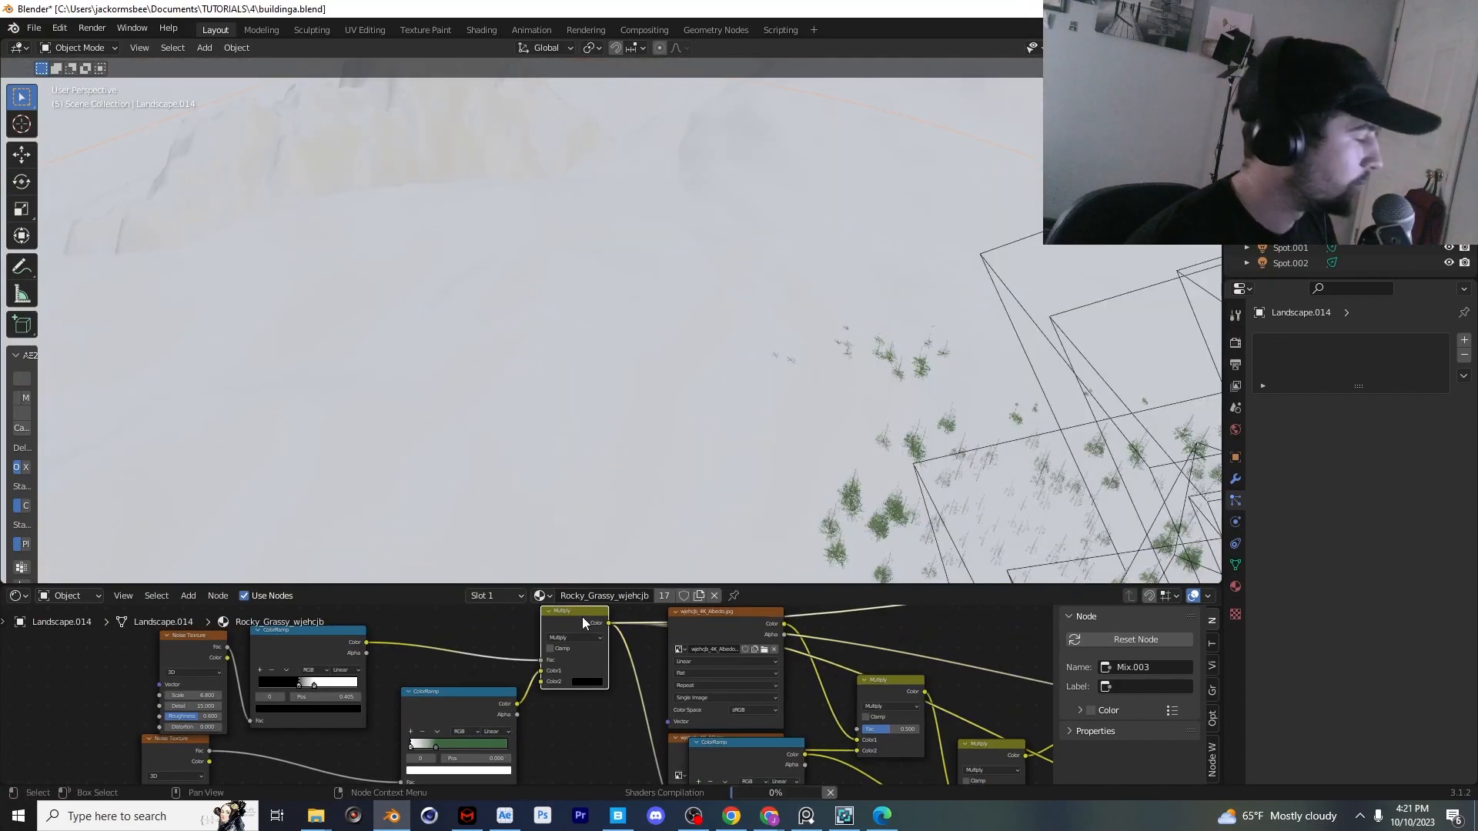
{"action": "scroll", "coordinate": [774, 414], "scroll_direction": "down", "scroll_amount": 5}
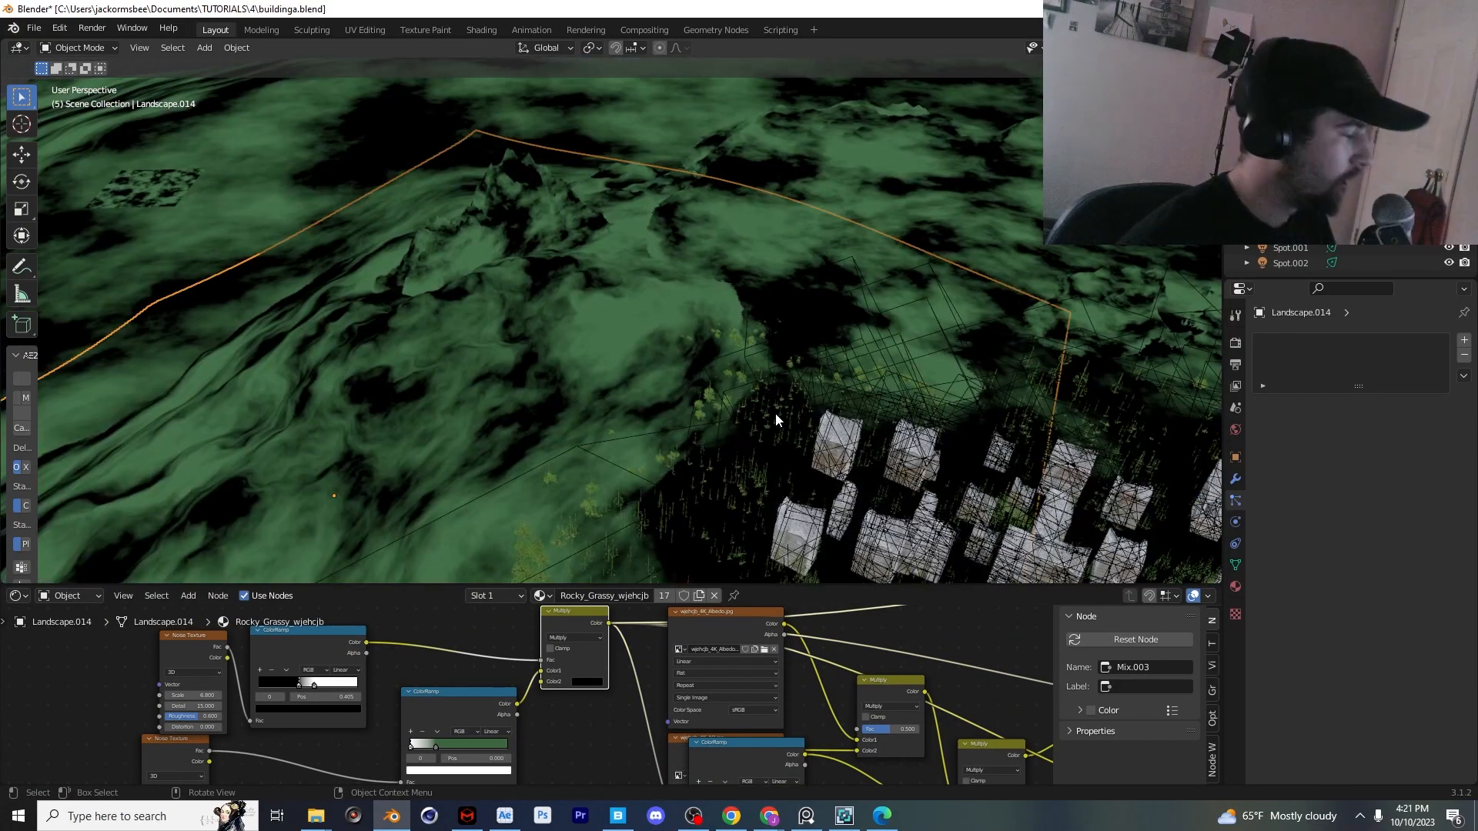
{"action": "scroll", "coordinate": [775, 413], "scroll_direction": "down", "scroll_amount": 3}
{"action": "scroll", "coordinate": [721, 422], "scroll_direction": "up", "scroll_amount": 5}
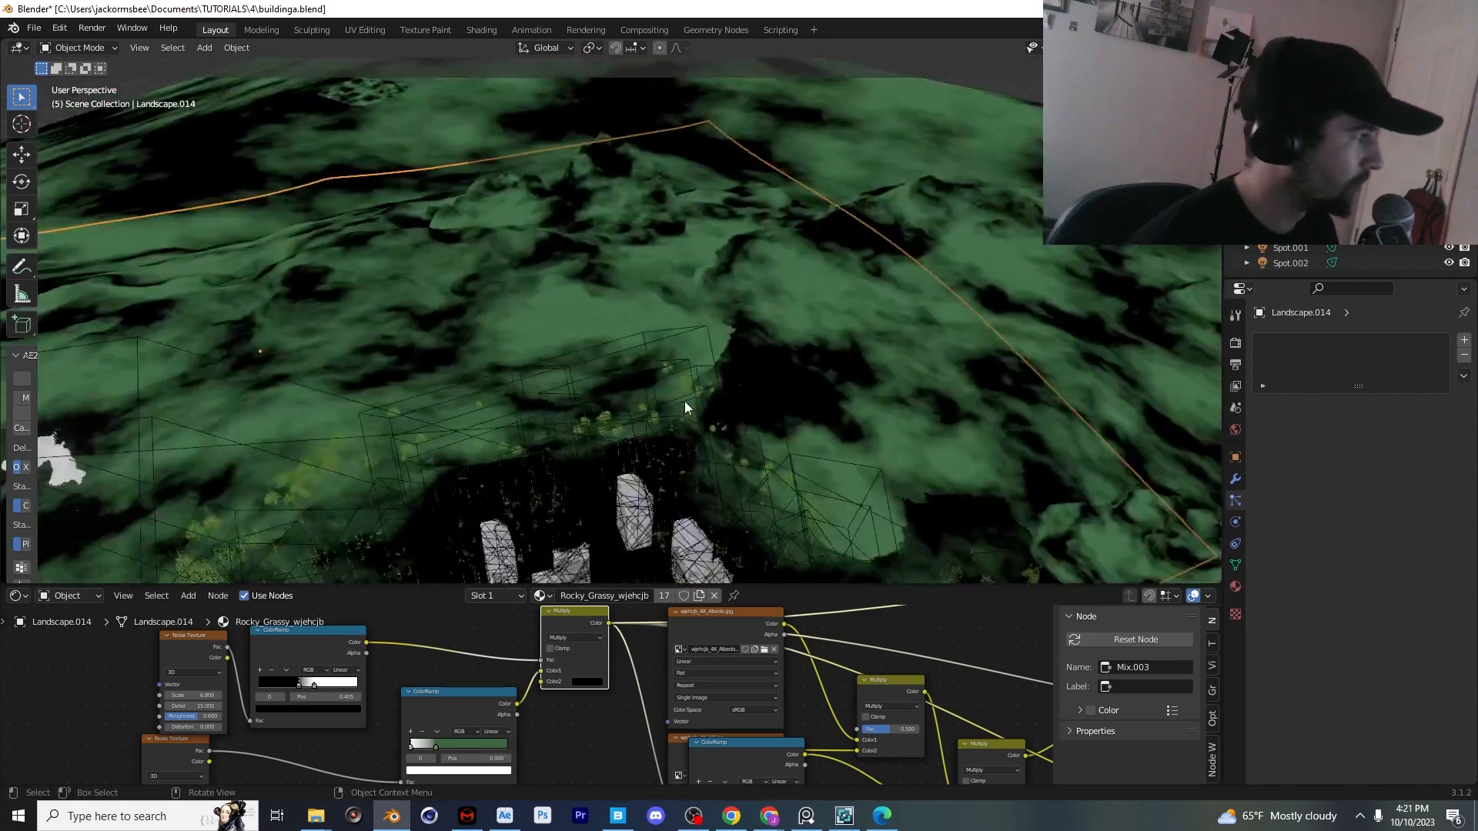
Preview the Displacement node's output on the terrain, and restore the Principled BSDF as the displayed shader
{"action": "middle_click_drag", "start_coordinate": [804, 696], "coordinate": [350, 695]}
{"action": "left_click", "coordinate": [599, 731], "text": "ctrl+shift"}
{"action": "left_click", "coordinate": [493, 653]}
{"action": "middle_click_drag", "start_coordinate": [492, 653], "coordinate": [431, 688]}
{"action": "left_click", "coordinate": [776, 687], "text": "ctrl+shift"}
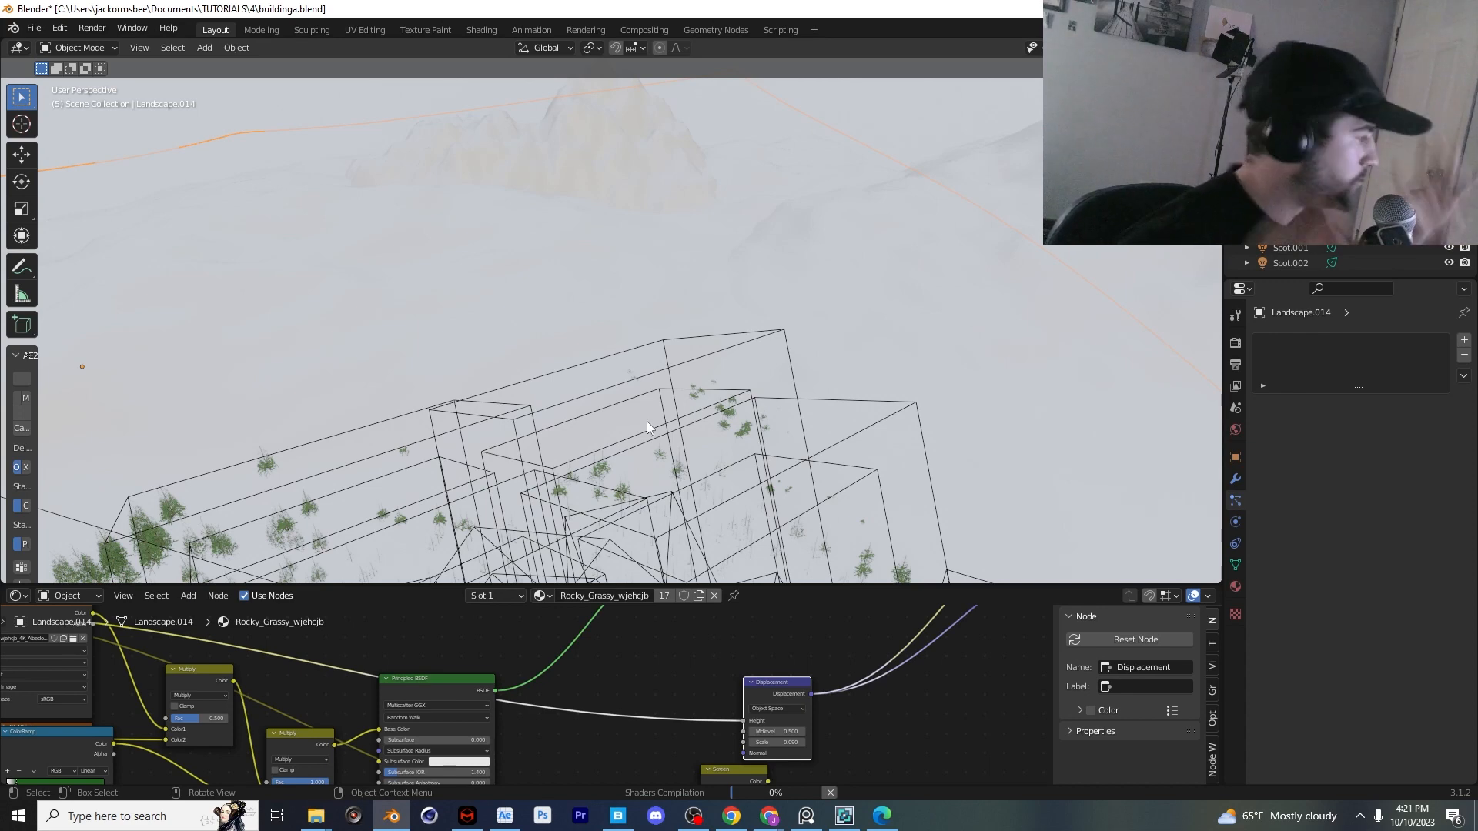
{"action": "scroll", "coordinate": [693, 693], "scroll_direction": "down", "scroll_amount": 3}
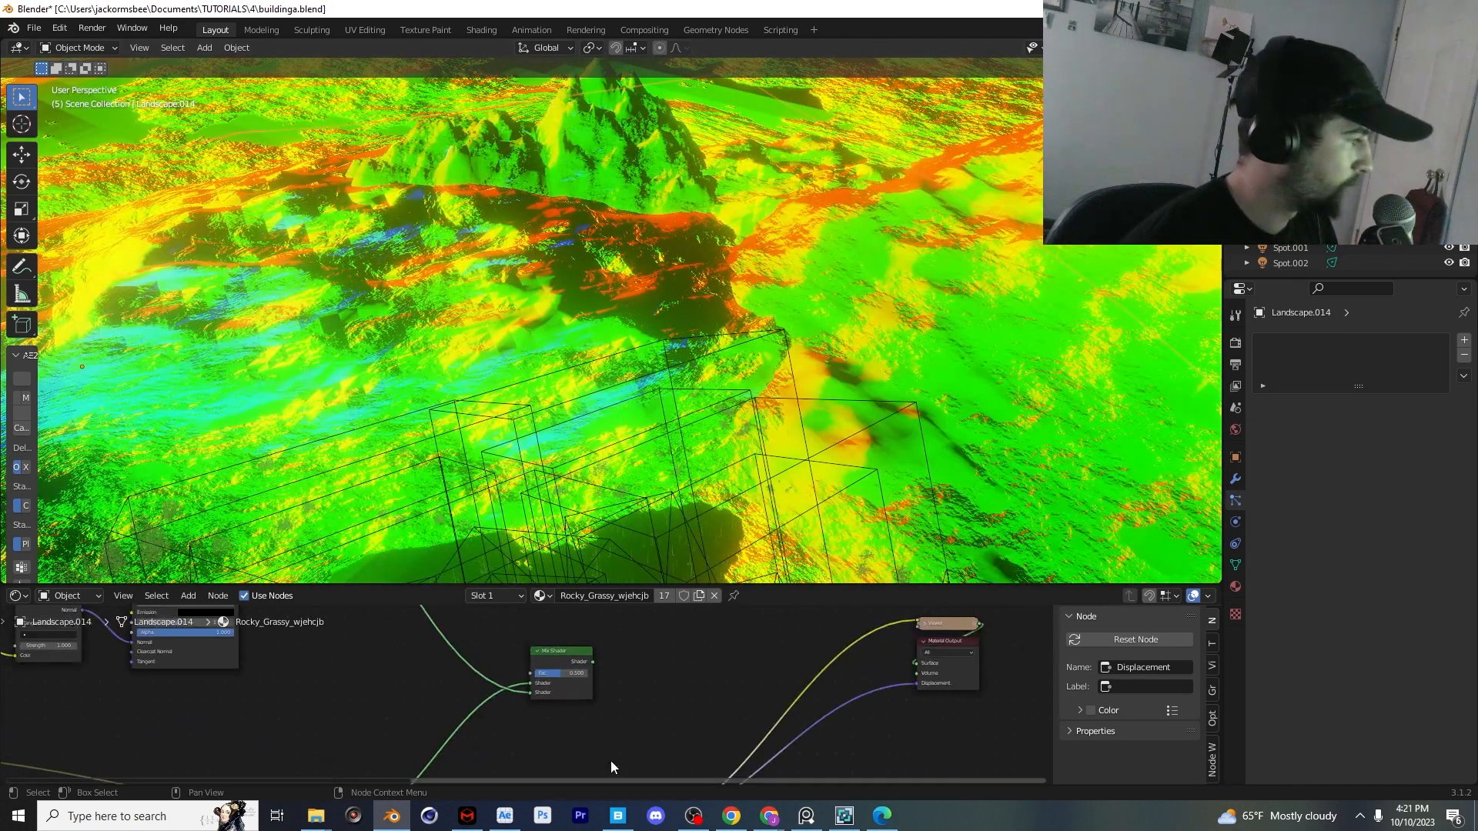
{"action": "scroll", "coordinate": [531, 687], "scroll_direction": "up", "scroll_amount": 3}
{"action": "left_click", "coordinate": [457, 728], "text": "ctrl+shift"}
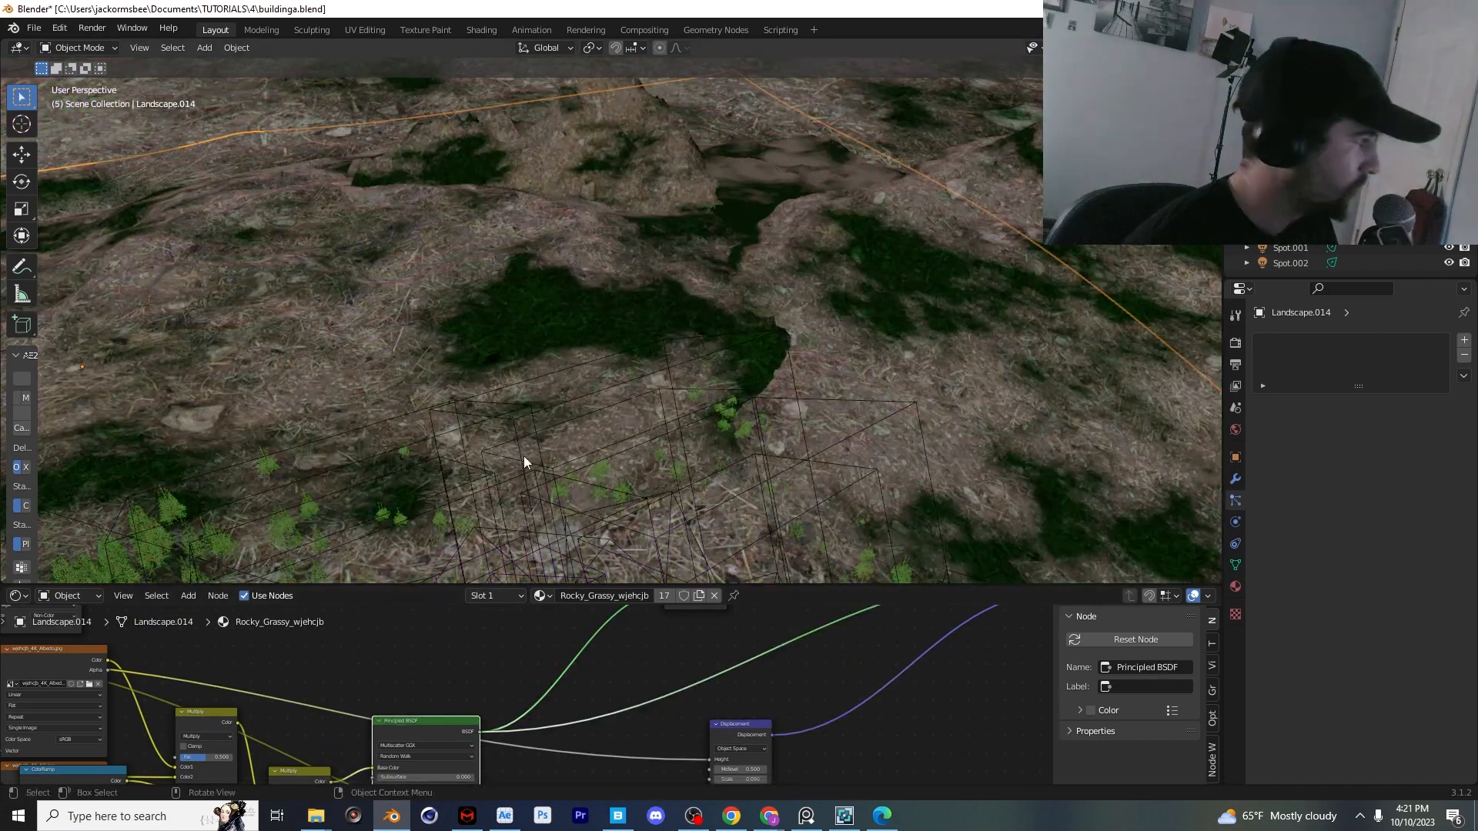
Return to the camera view and display the city with rendered shading
{"action": "key", "text": "KP_0"}
{"action": "key", "text": "z"}
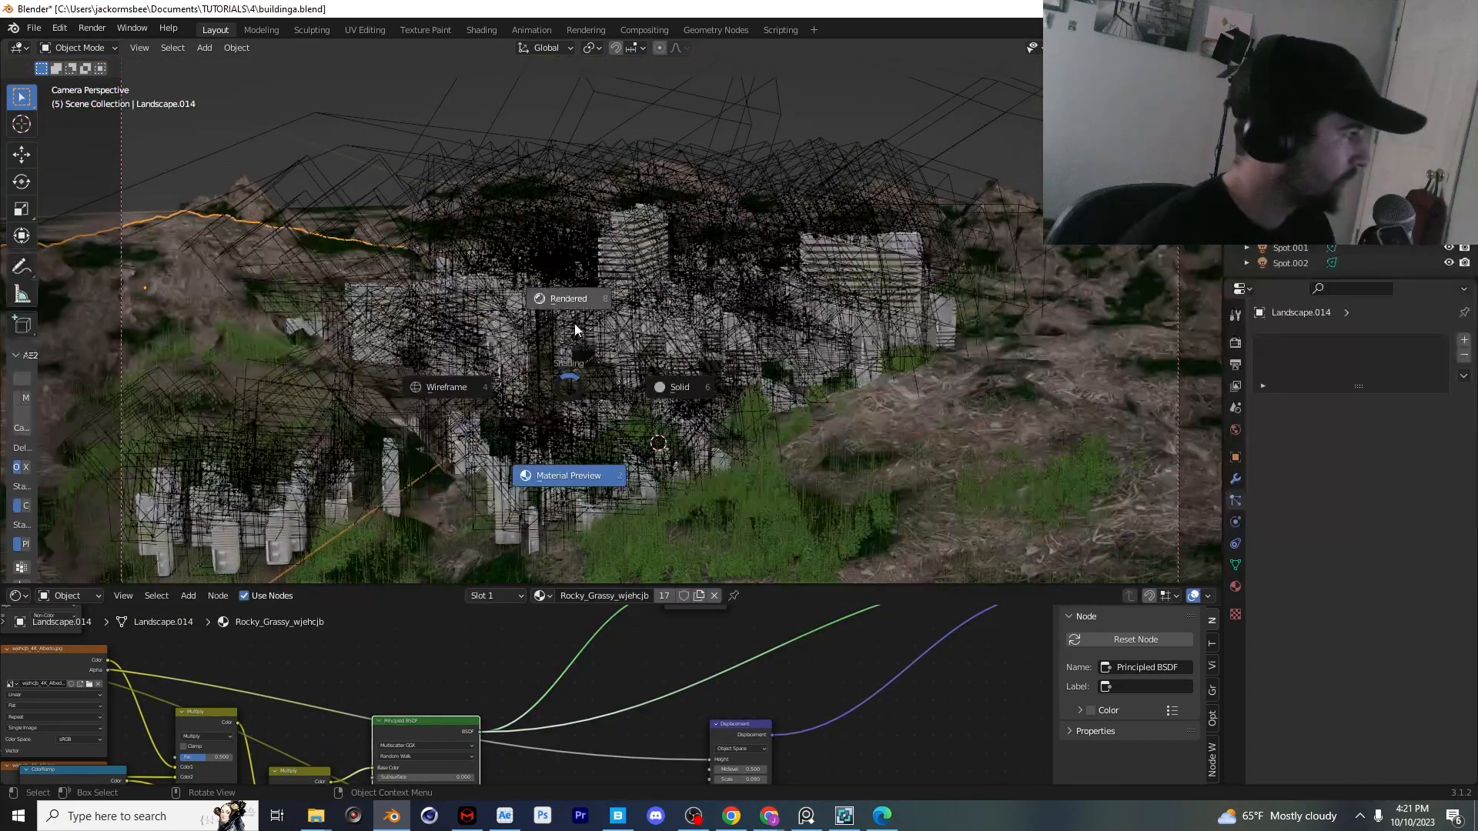
{"action": "left_click", "coordinate": [574, 323]}
Switch to After Effects and examine the composited city image's mountains, buildings and trees up close and as a whole
{"action": "left_click", "coordinate": [504, 816]}
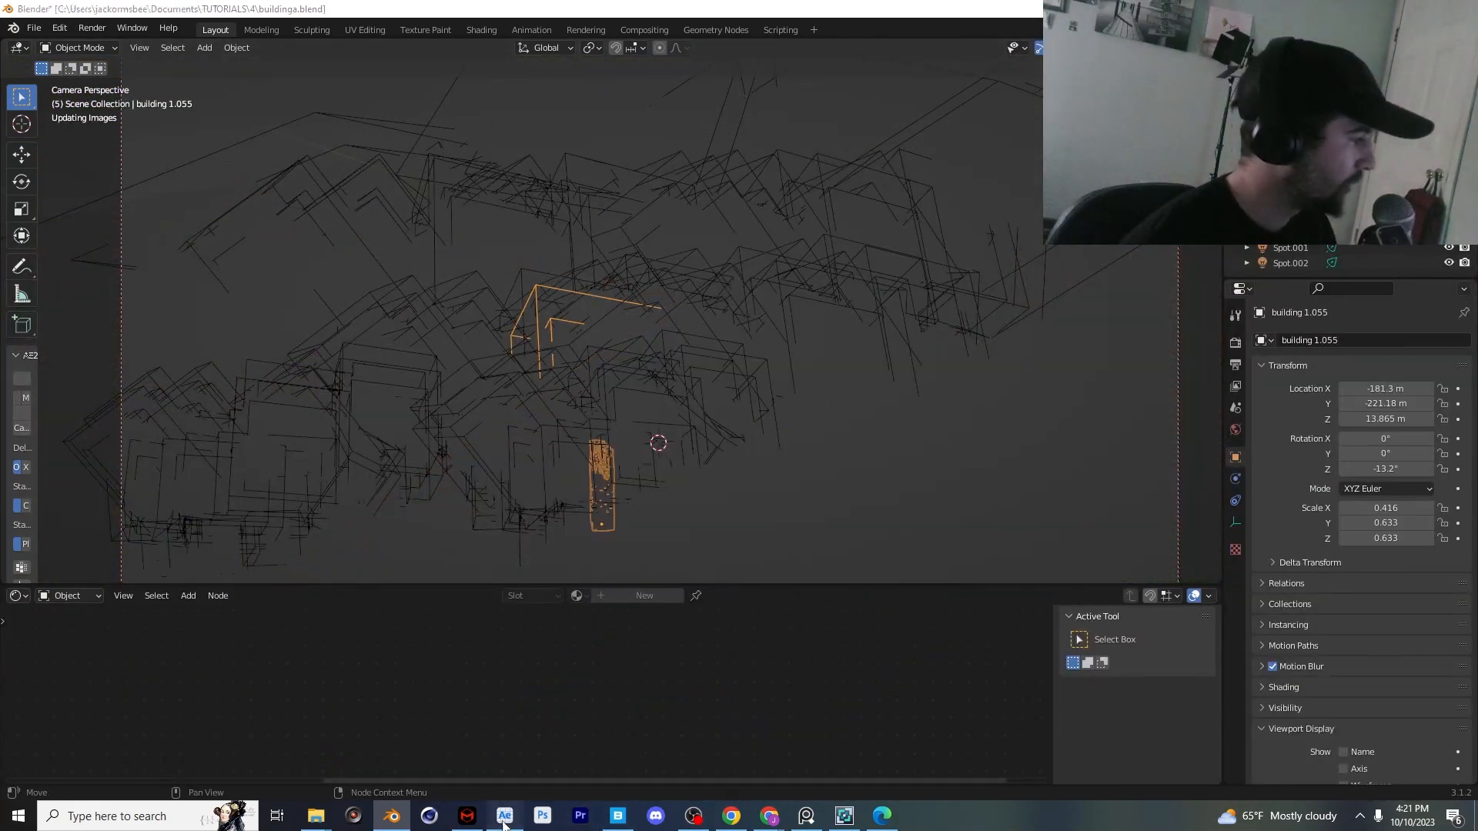
{"action": "scroll", "coordinate": [913, 361], "scroll_direction": "up", "scroll_amount": 4}
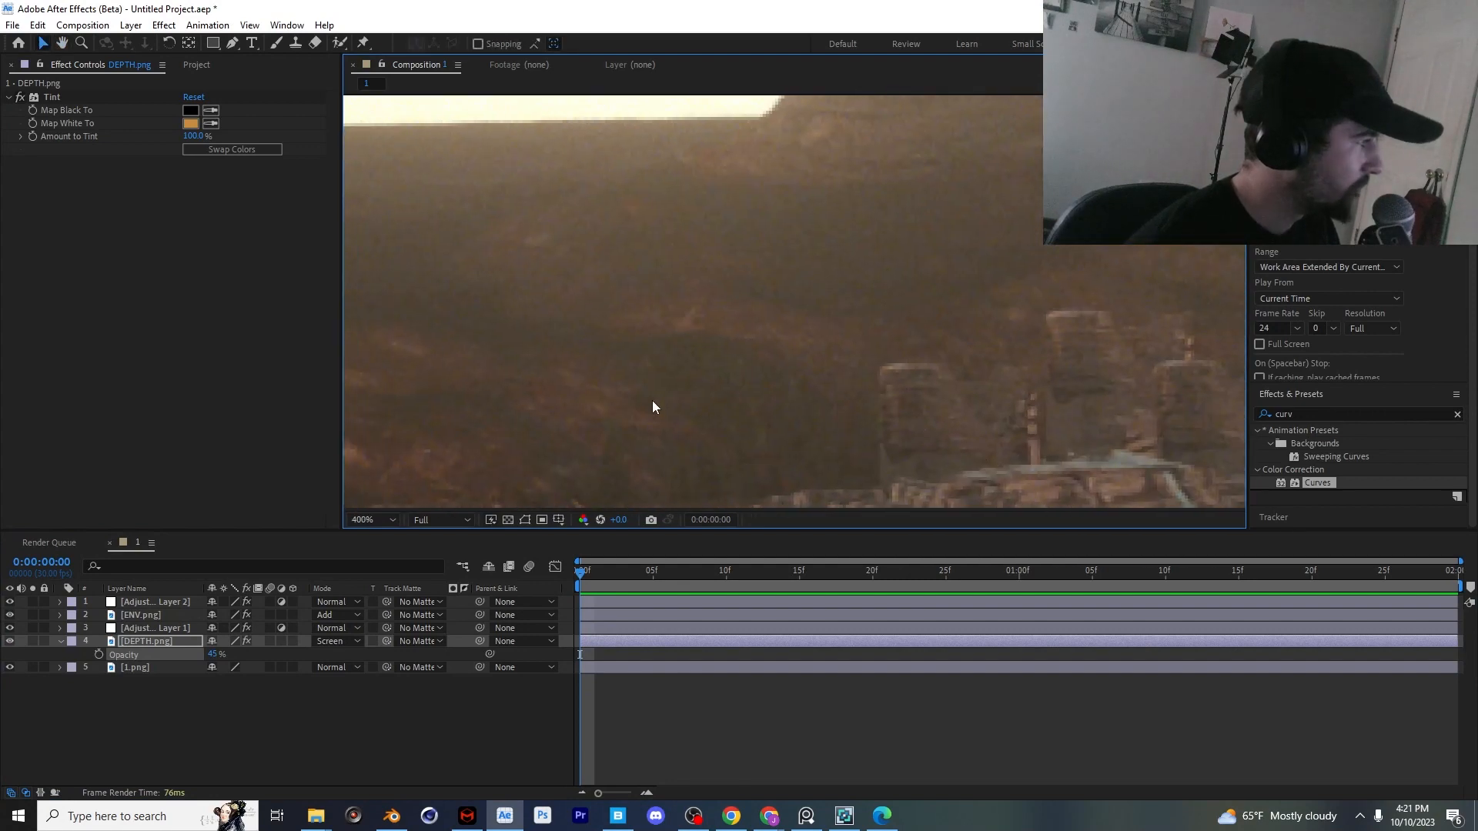
{"action": "scroll", "coordinate": [914, 420], "scroll_direction": "down", "scroll_amount": 6}
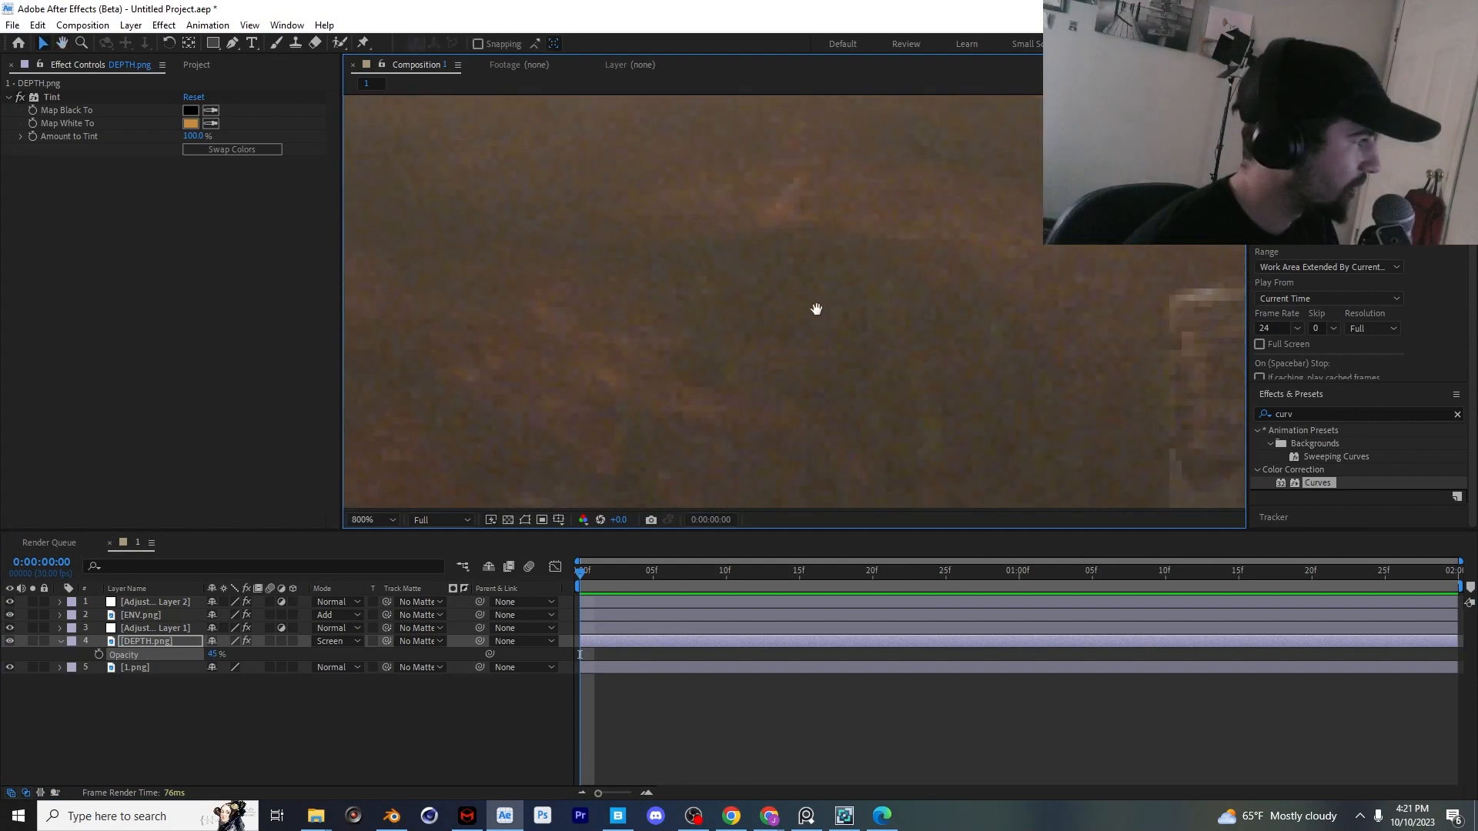
{"action": "scroll", "coordinate": [652, 328], "scroll_direction": "up", "scroll_amount": 3}
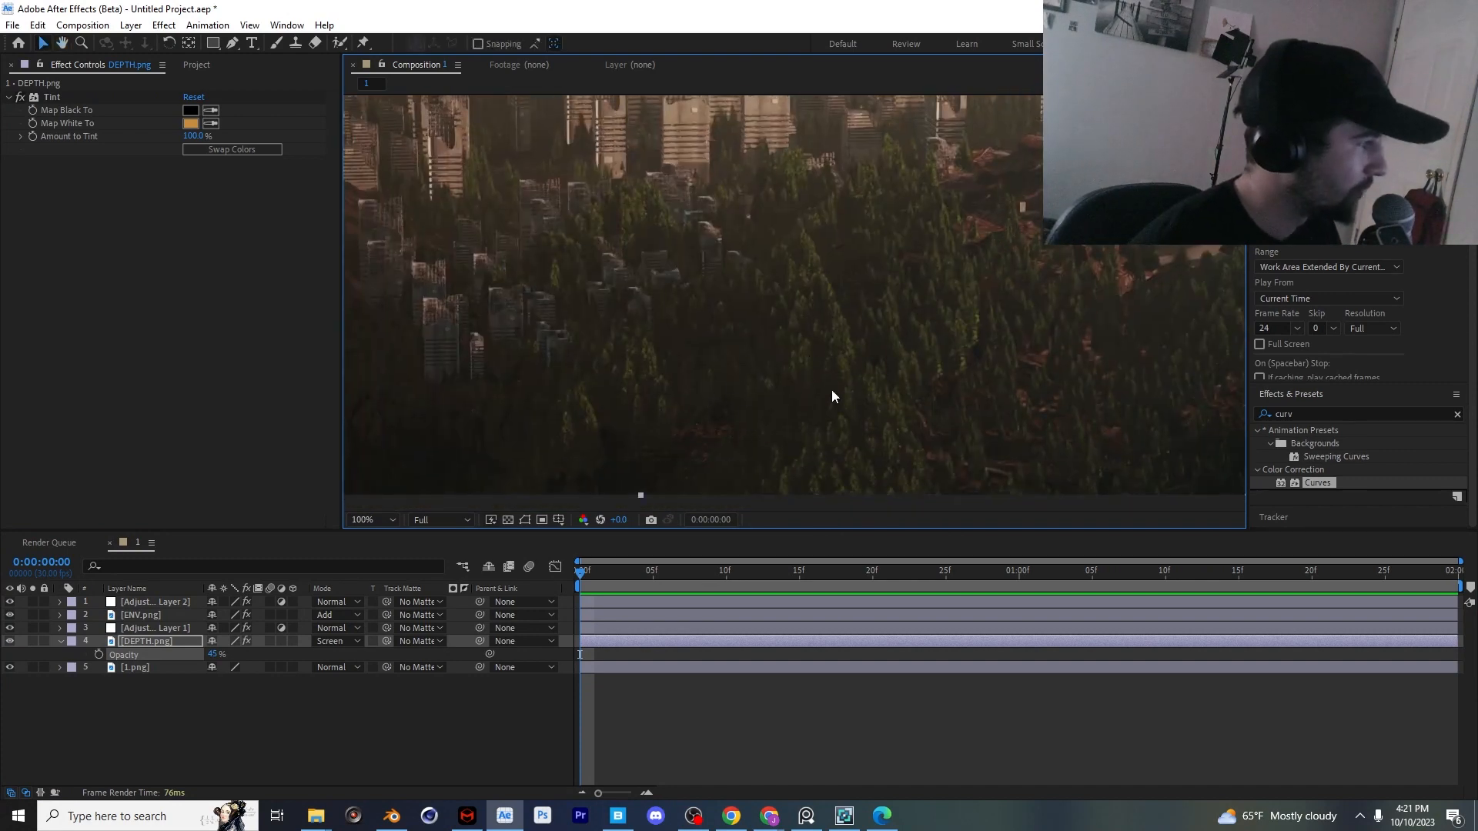
{"action": "scroll", "coordinate": [828, 397], "scroll_direction": "down", "scroll_amount": 2}
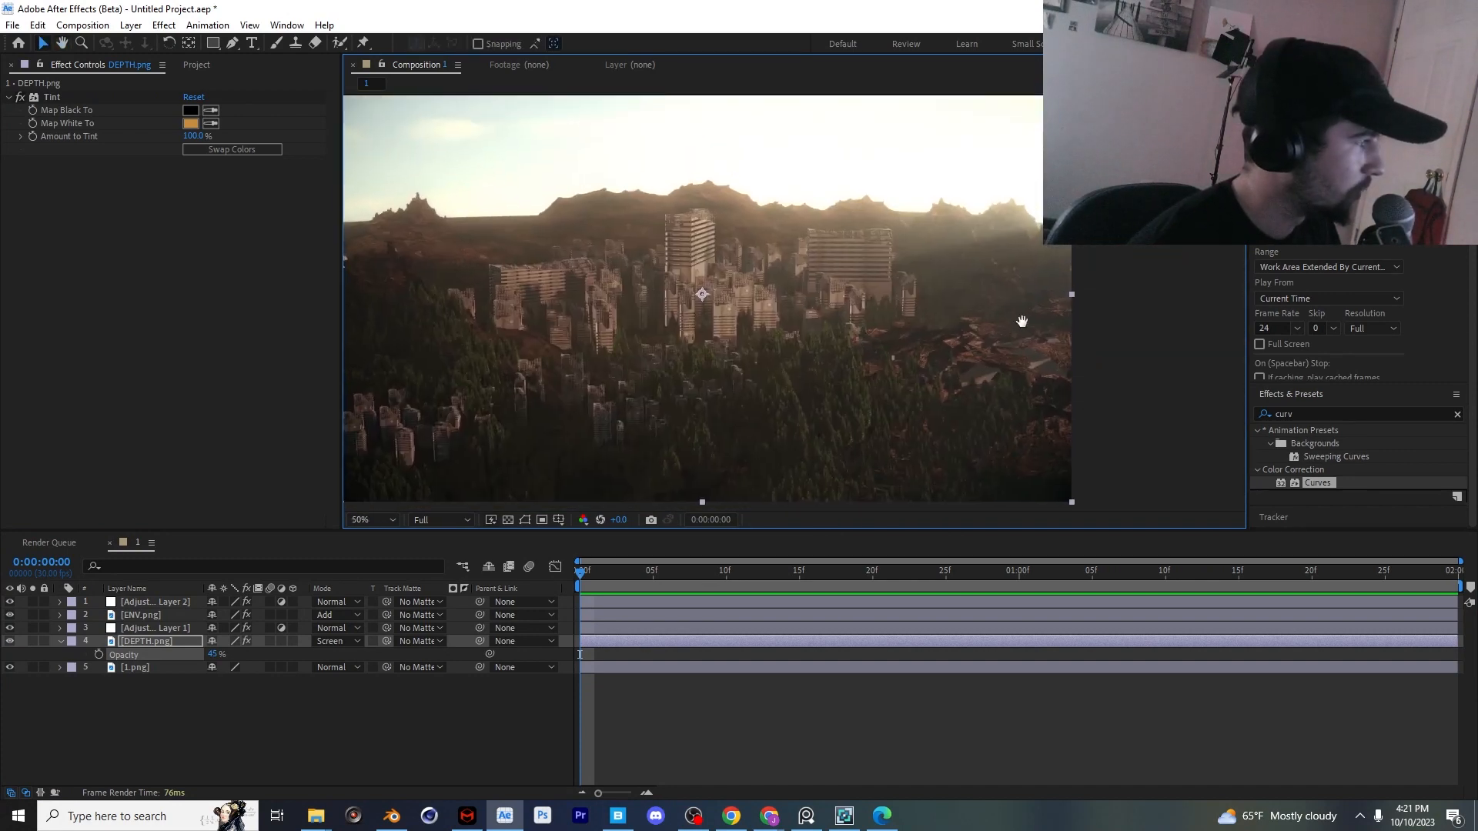
{"action": "scroll", "coordinate": [1021, 321], "scroll_direction": "up", "scroll_amount": 2}
{"action": "scroll", "coordinate": [819, 308], "scroll_direction": "down", "scroll_amount": 3}
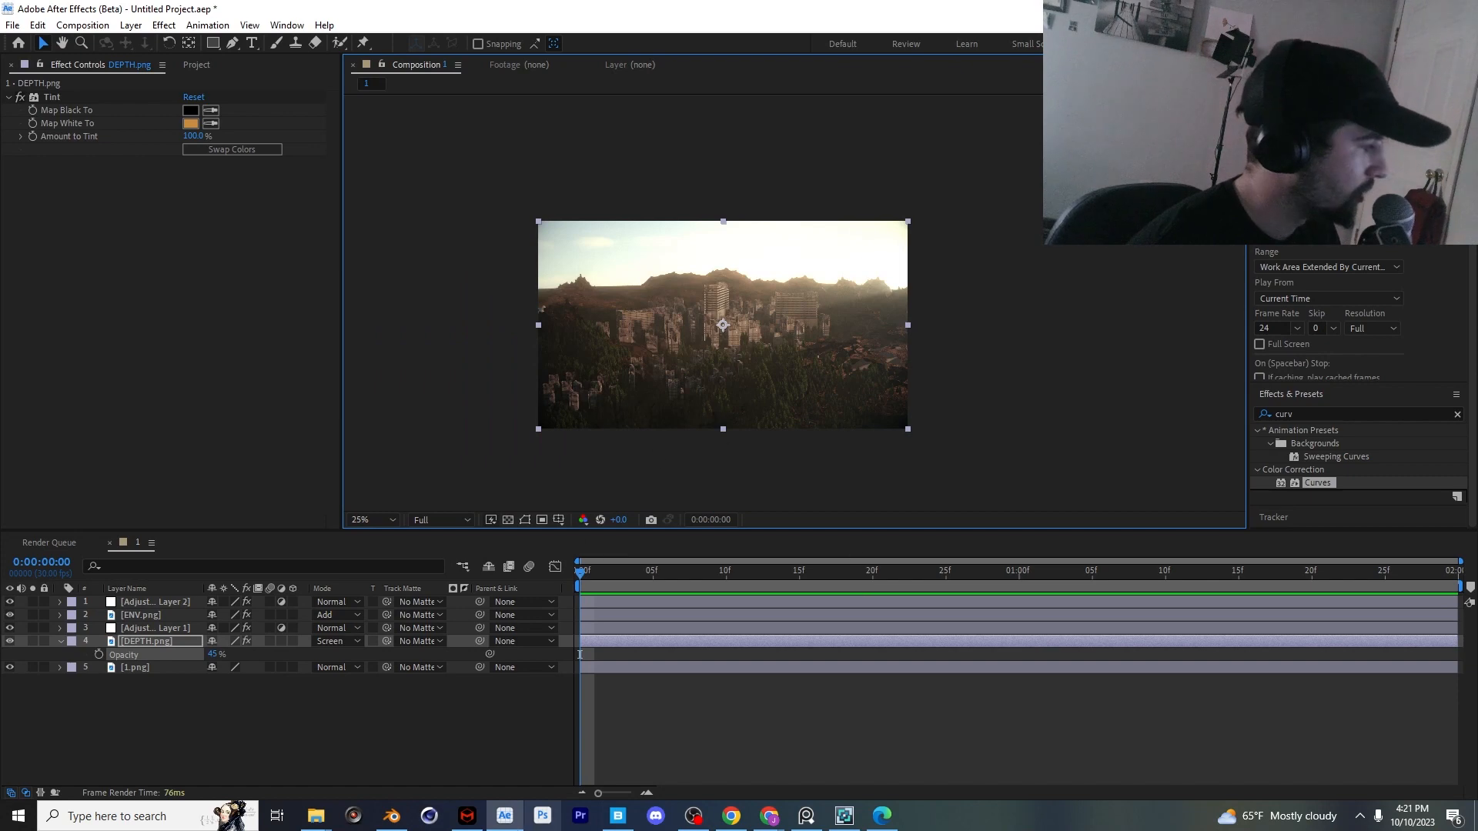
{"action": "left_click", "coordinate": [400, 819]}
{"action": "left_click", "coordinate": [394, 817]}
{"action": "scroll", "coordinate": [862, 319], "scroll_direction": "up", "scroll_amount": 2}
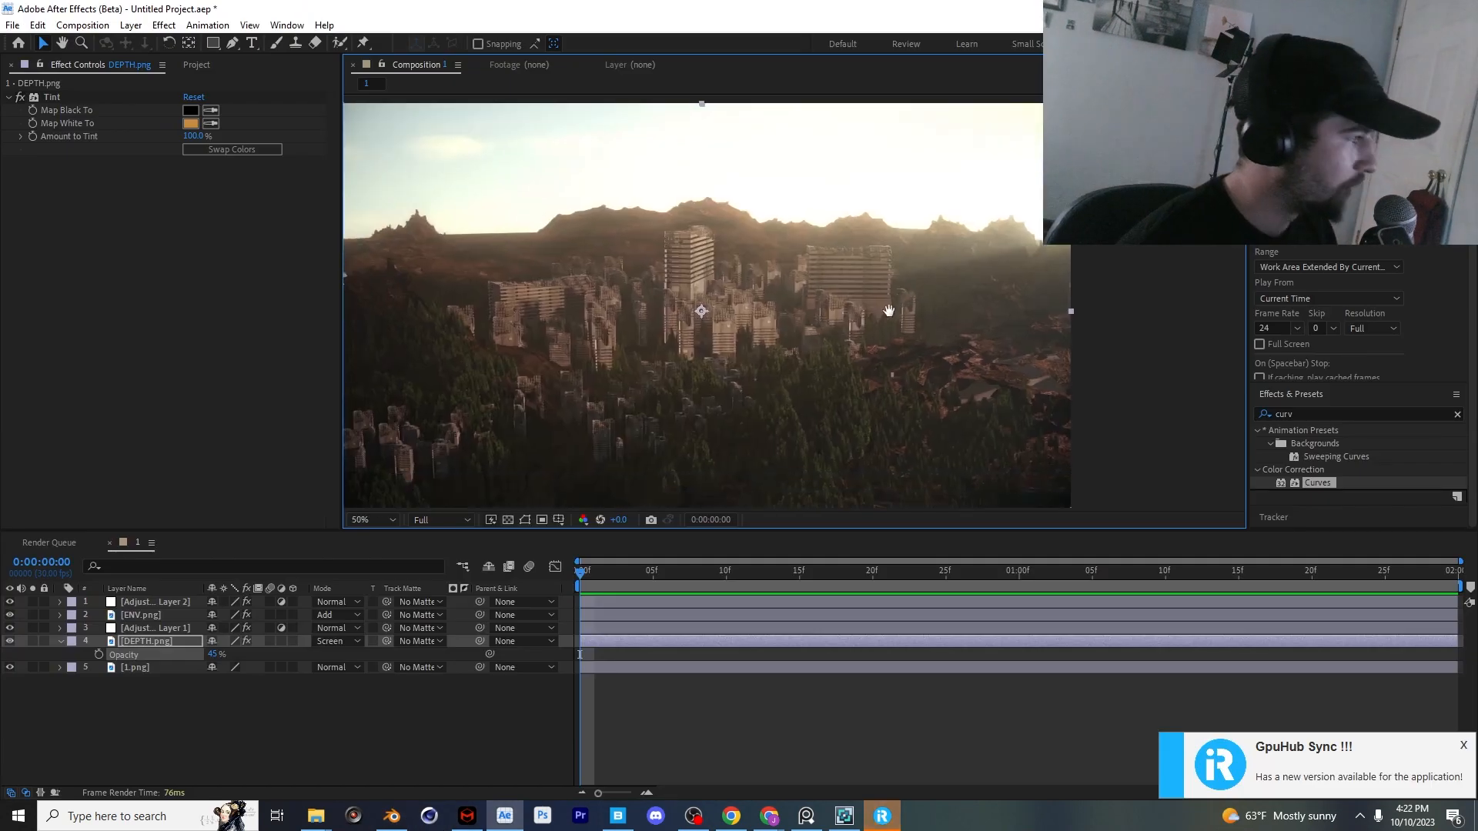
{"action": "middle_click_drag", "start_coordinate": [889, 311], "coordinate": [982, 288]}
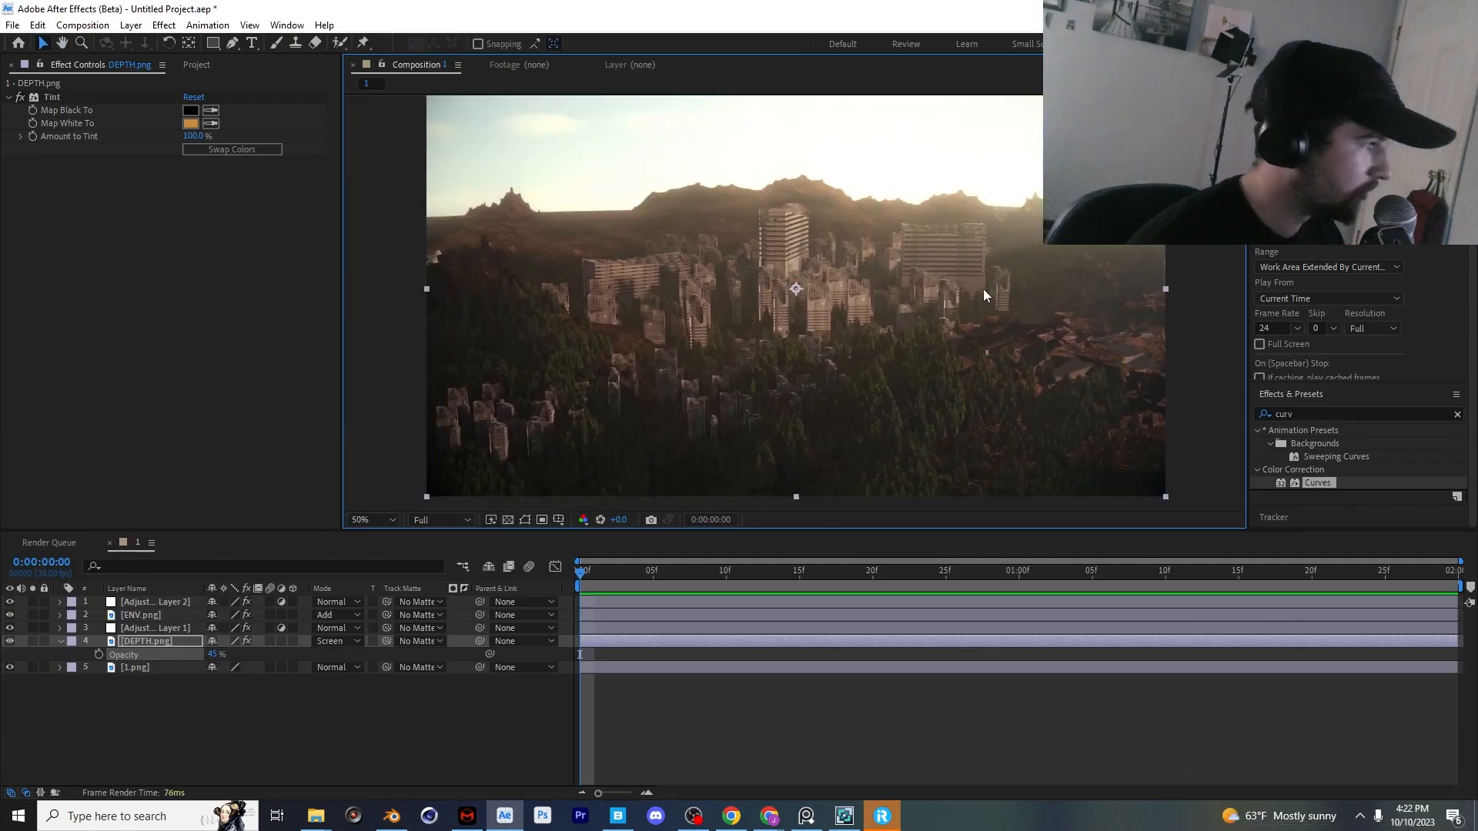
Collapse the DEPTH.png layer's properties and compare the soloed 1.png render with the full composite
{"action": "left_click", "coordinate": [61, 642]}
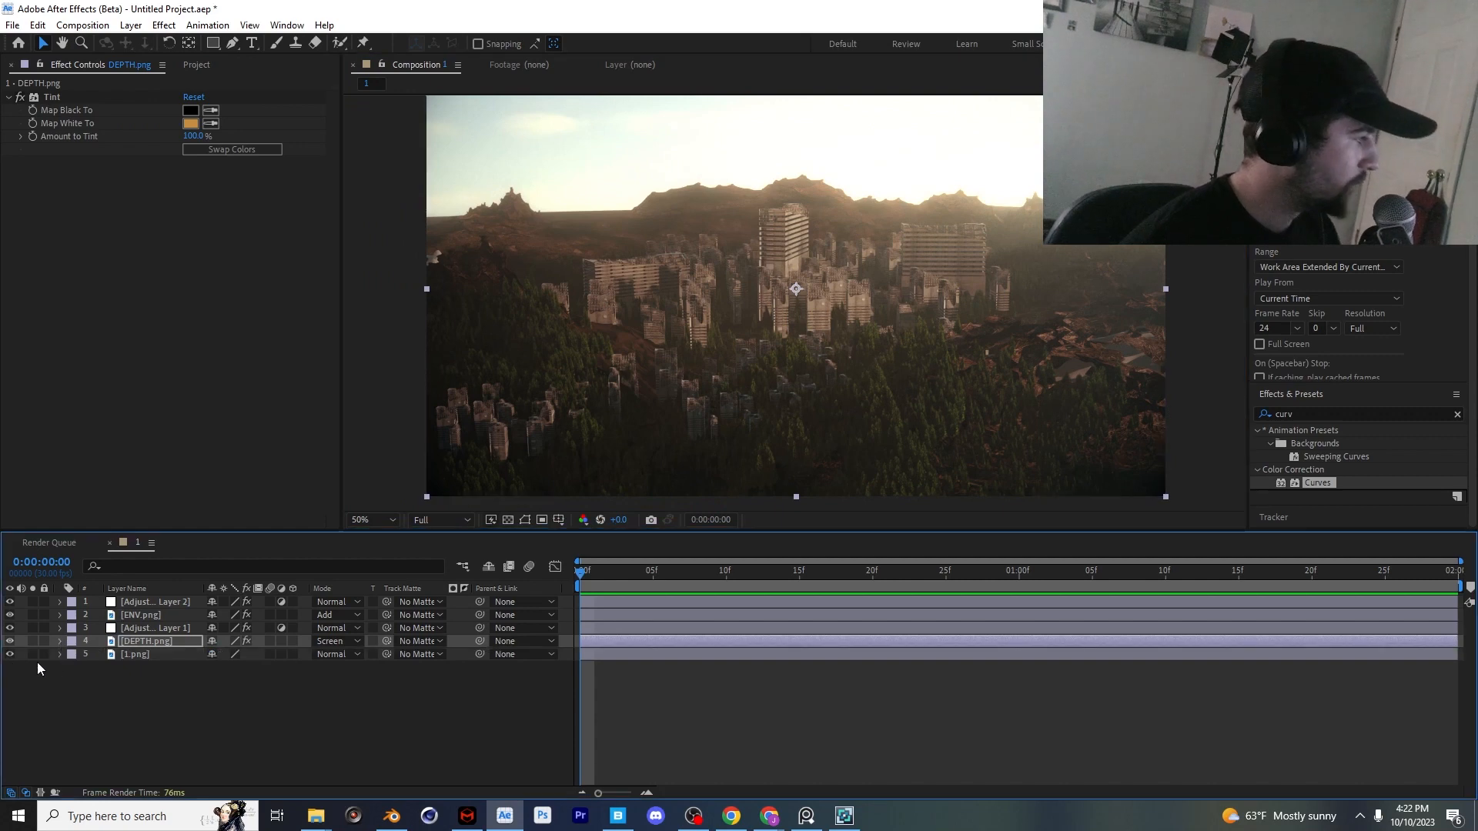
{"action": "left_click", "coordinate": [34, 660]}
{"action": "left_click", "coordinate": [33, 654]}
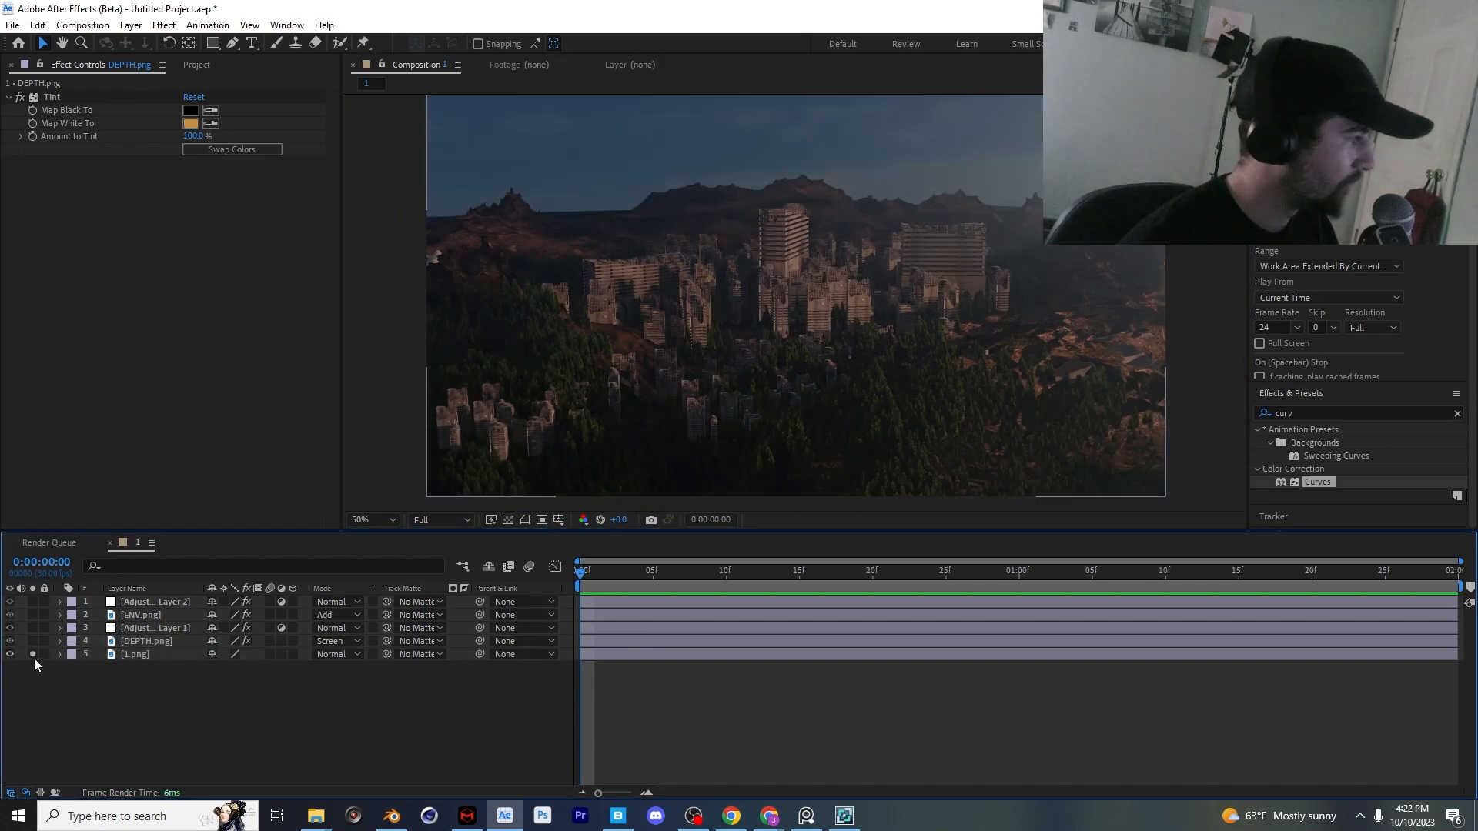
{"action": "left_click", "coordinate": [31, 658]}
{"action": "left_click", "coordinate": [31, 658]}
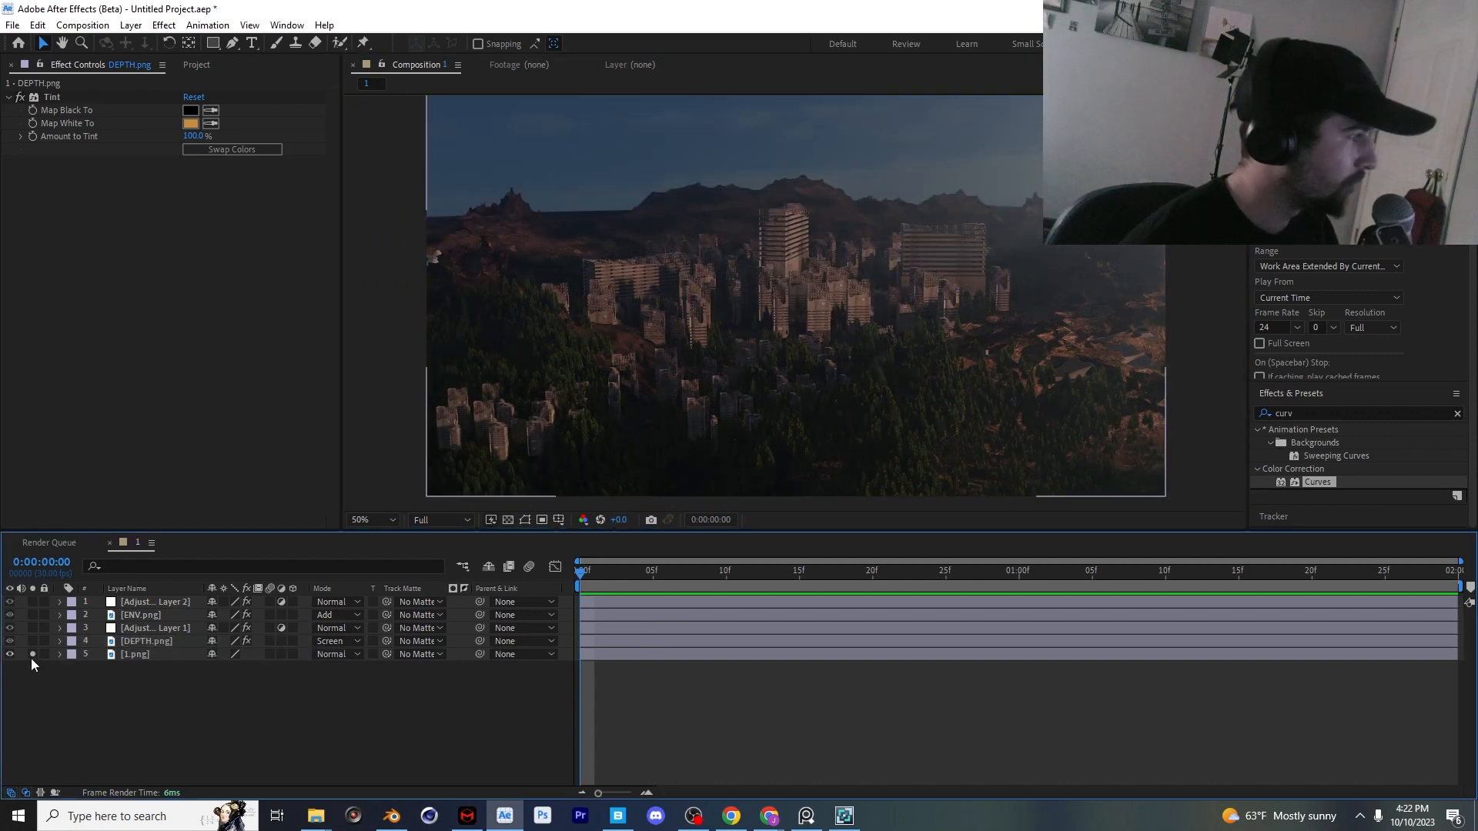
{"action": "left_click", "coordinate": [32, 658]}
{"action": "left_click", "coordinate": [32, 655]}
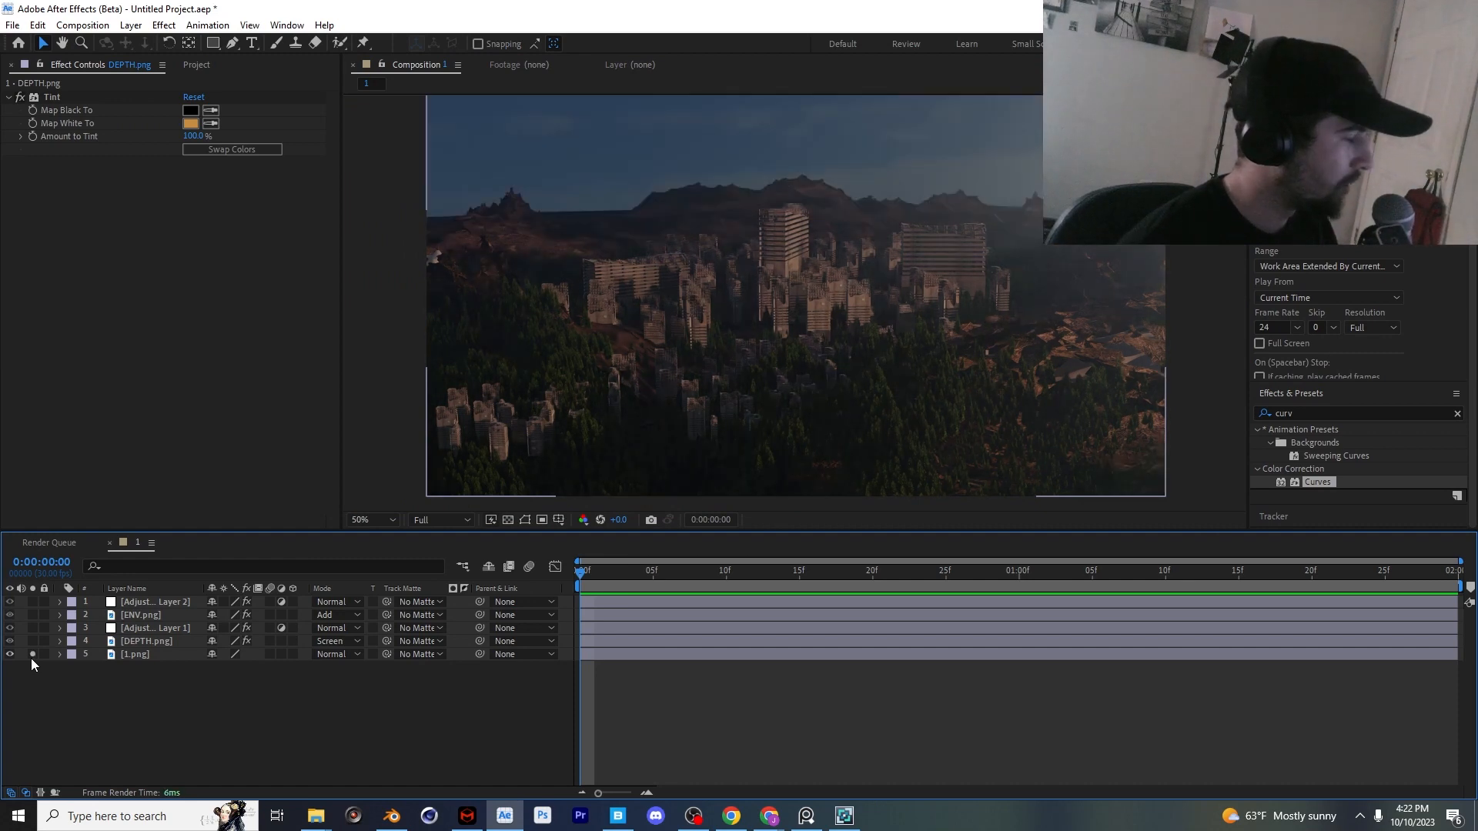
{"action": "left_click", "coordinate": [31, 655]}
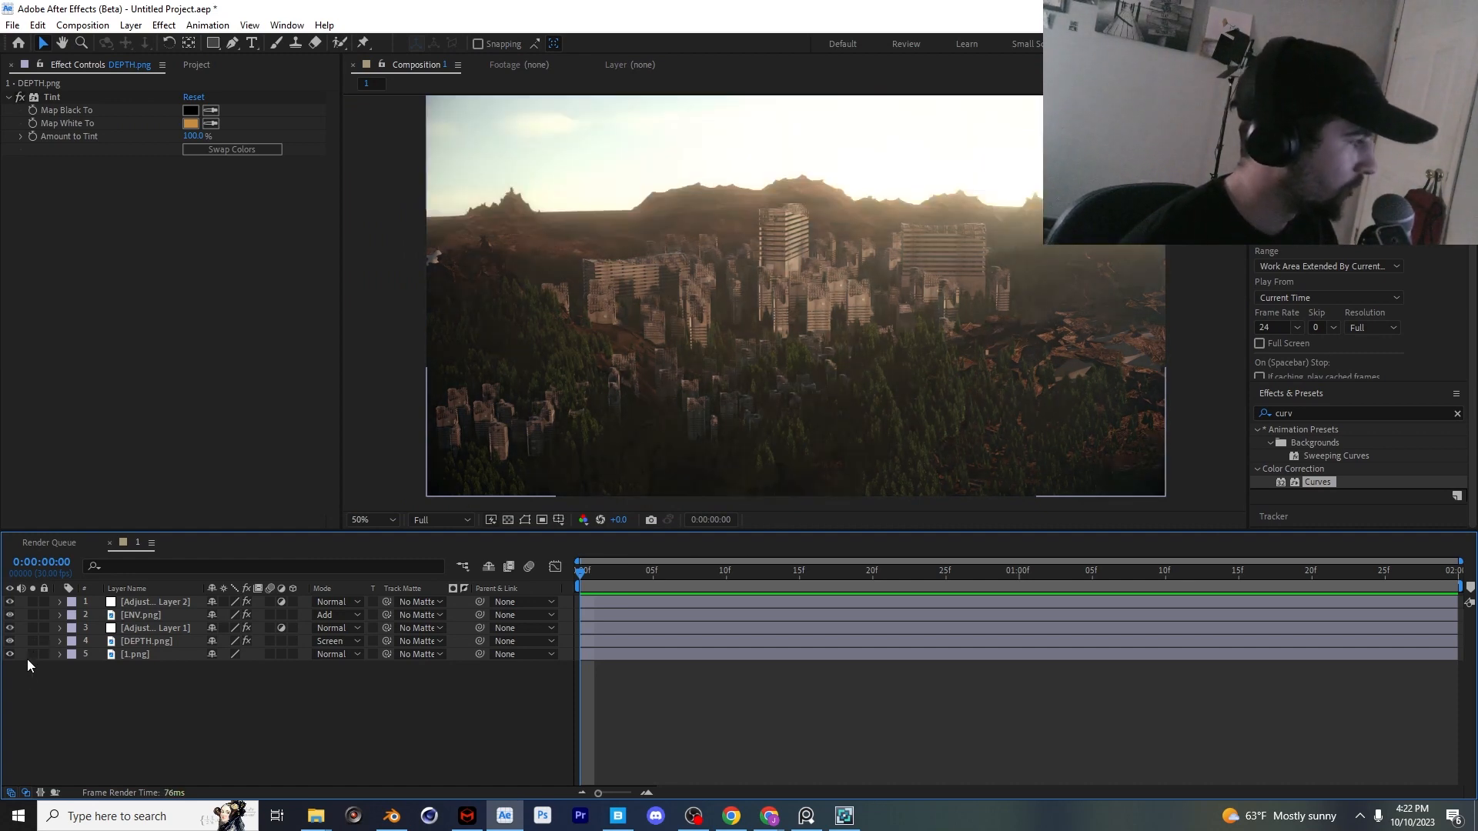
{"action": "left_click", "coordinate": [33, 652]}
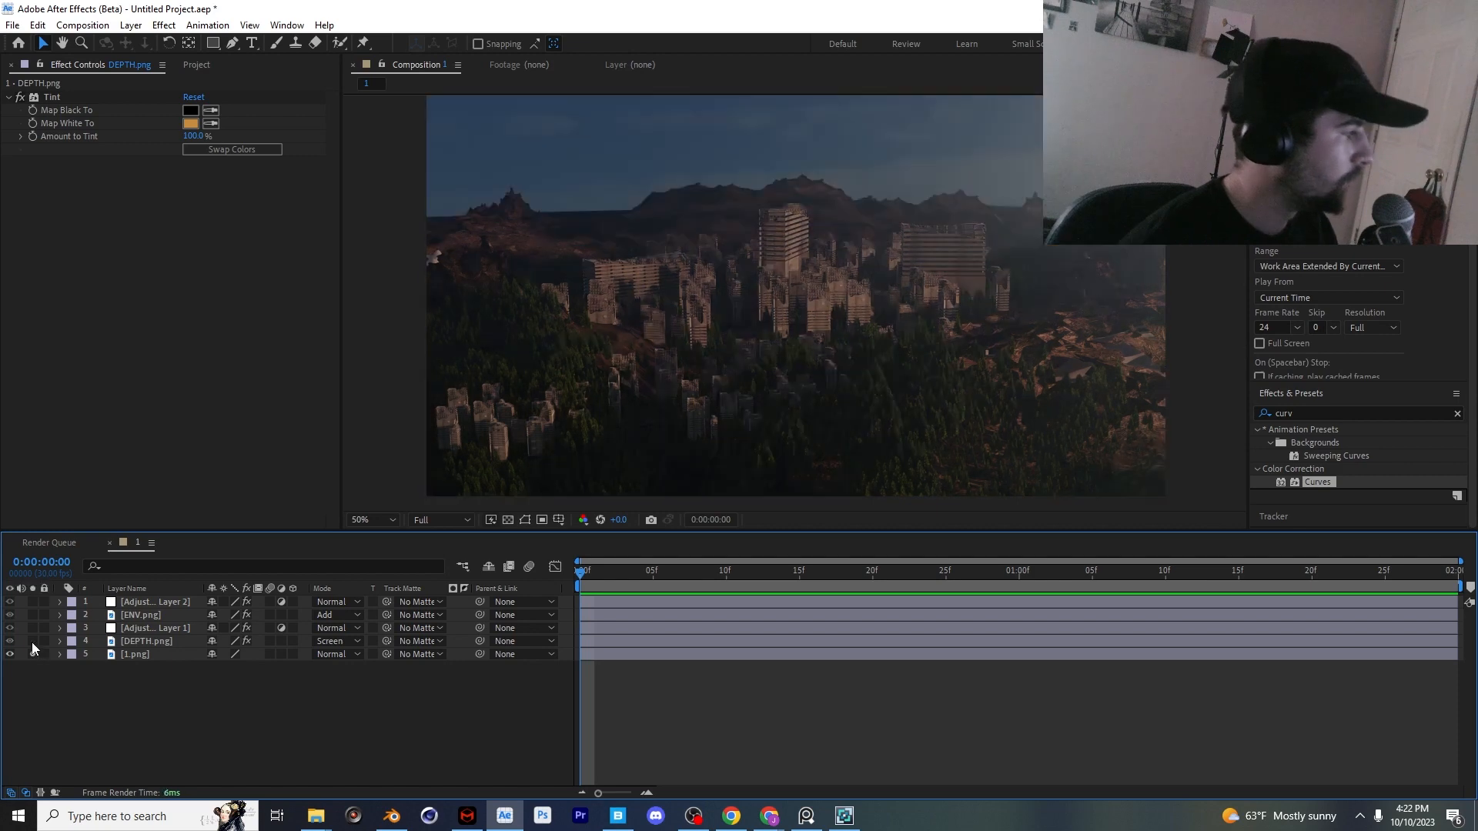
Review the contributions of DEPTH.png, ENV.png, both adjustment layers and 1.png using solo, and clear all solos
{"action": "left_click", "coordinate": [32, 642]}
{"action": "left_click", "coordinate": [30, 655]}
{"action": "left_click", "coordinate": [32, 614]}
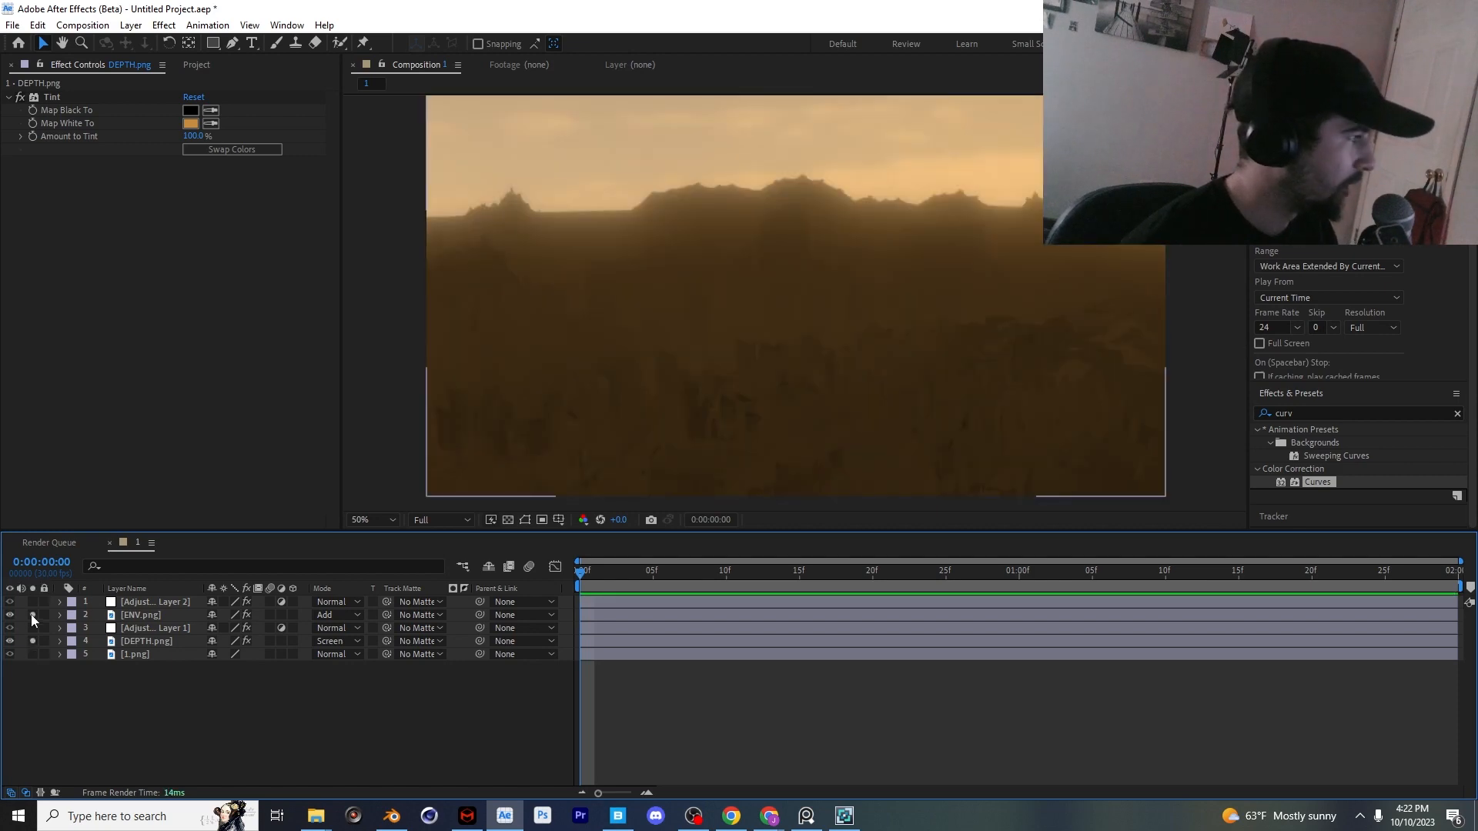
{"action": "left_click", "coordinate": [32, 602]}
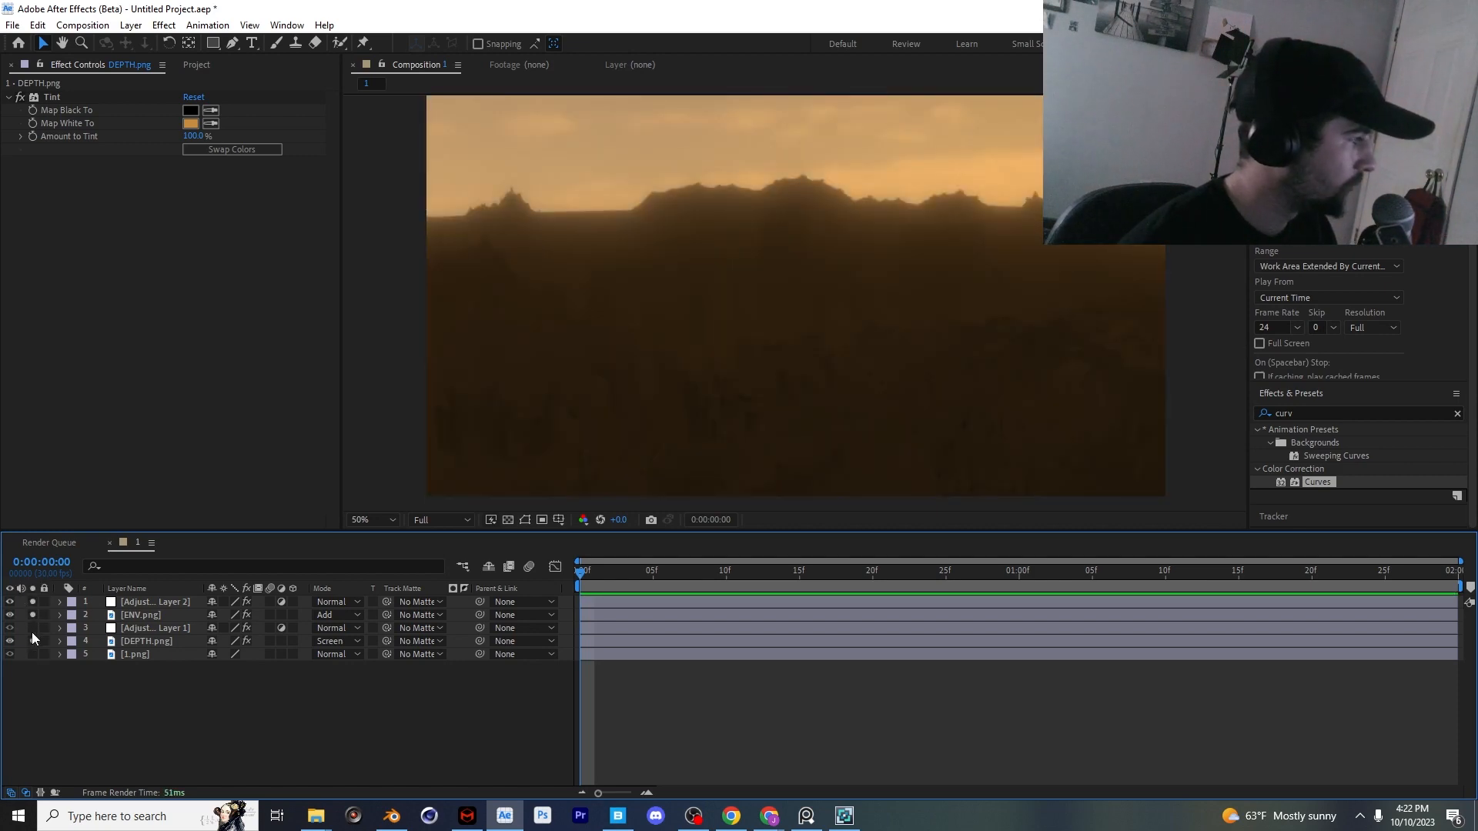
{"action": "left_click", "coordinate": [31, 628]}
{"action": "left_click", "coordinate": [35, 656]}
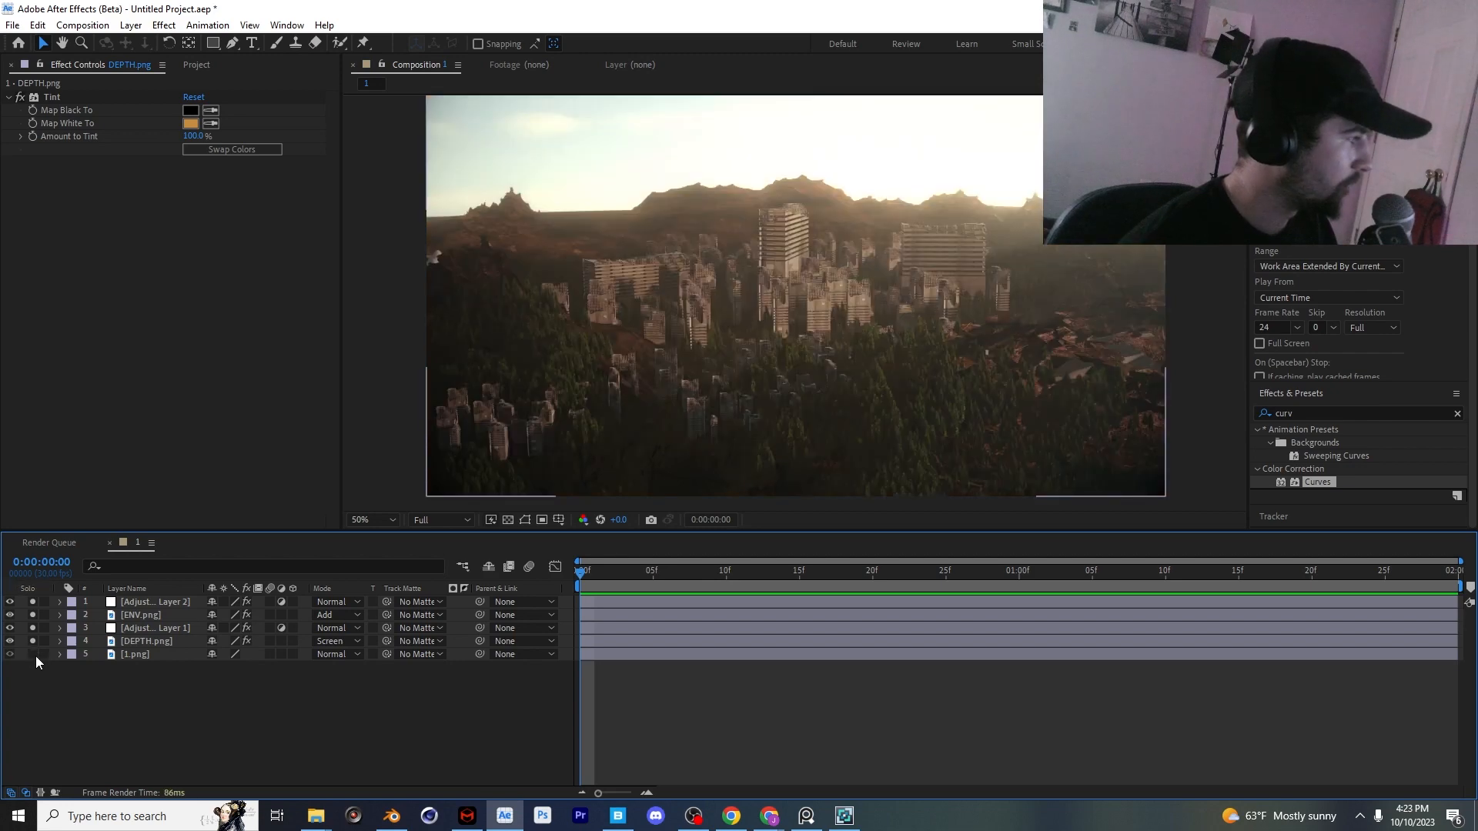
{"action": "left_click_drag", "start_coordinate": [35, 655], "coordinate": [33, 614]}
{"action": "left_click", "coordinate": [32, 602]}
{"action": "scroll", "coordinate": [893, 354], "scroll_direction": "up", "scroll_amount": 4}
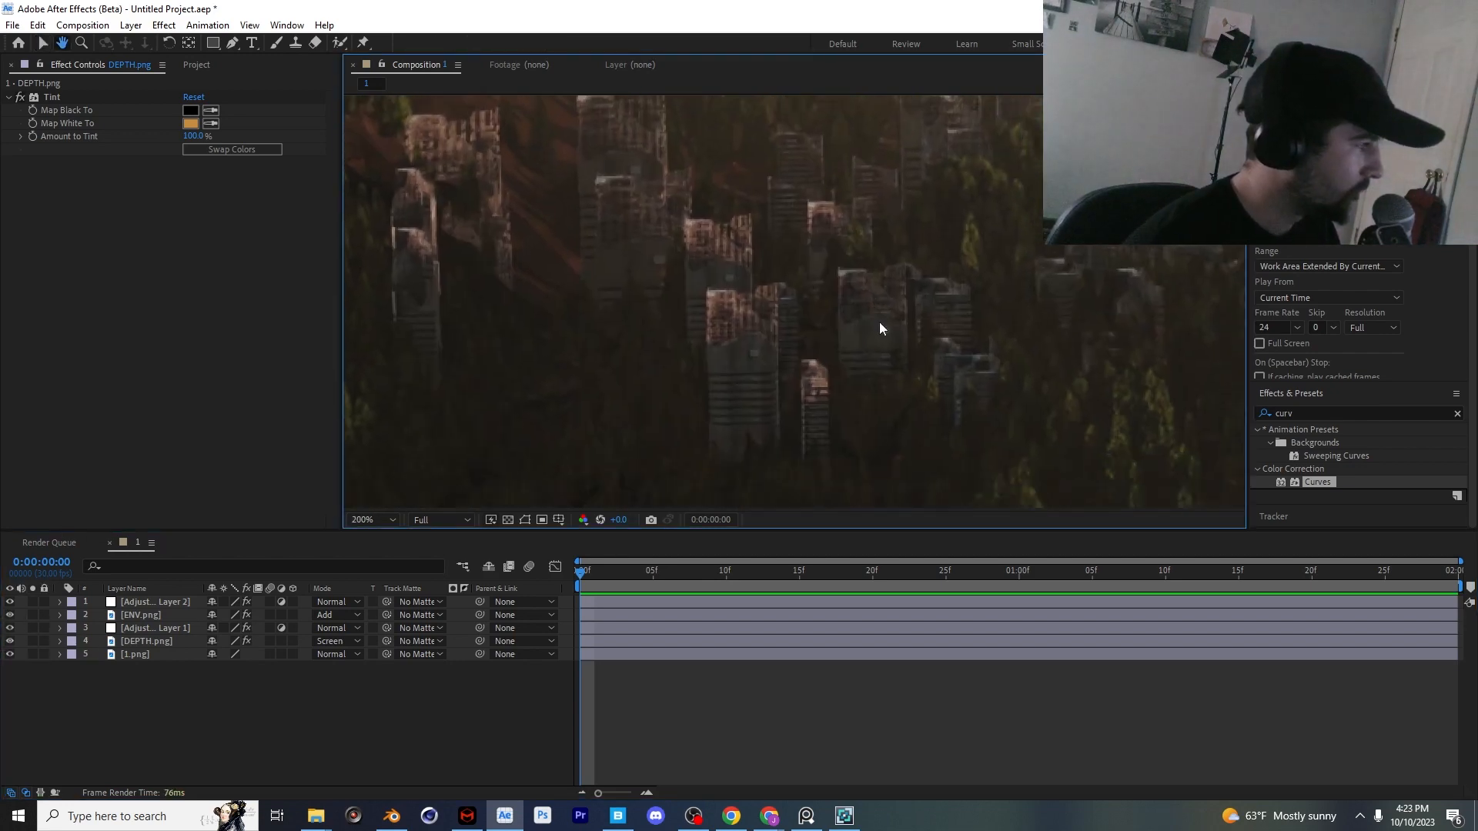
Examine the ruined foreground towers and the trees around them in the composite, both up close and in context
{"action": "scroll", "coordinate": [762, 331], "scroll_direction": "down", "scroll_amount": 2}
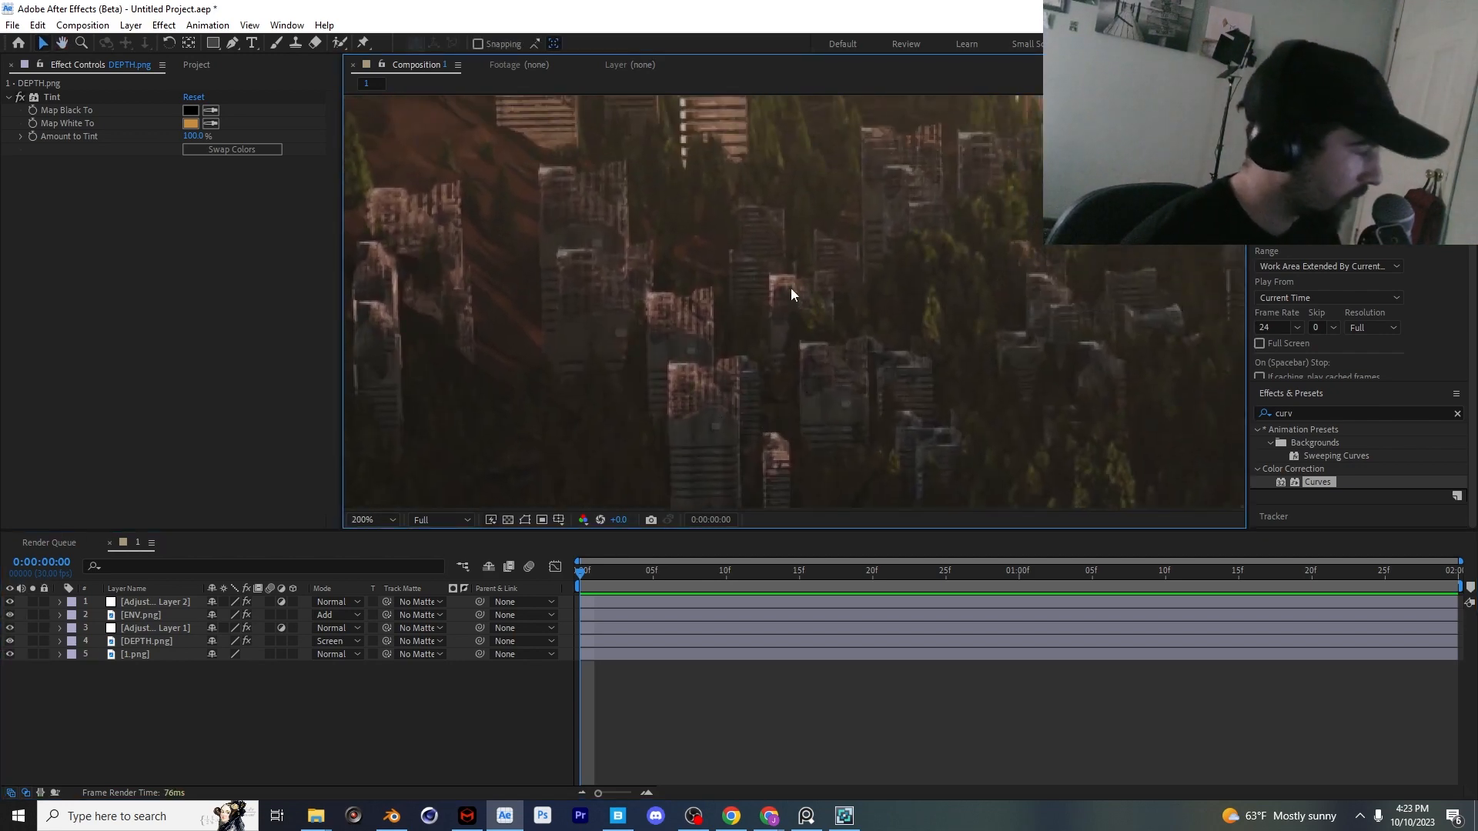
{"action": "left_click_drag", "start_coordinate": [791, 288], "coordinate": [772, 406]}
{"action": "scroll", "coordinate": [772, 405], "scroll_direction": "down", "scroll_amount": 2}
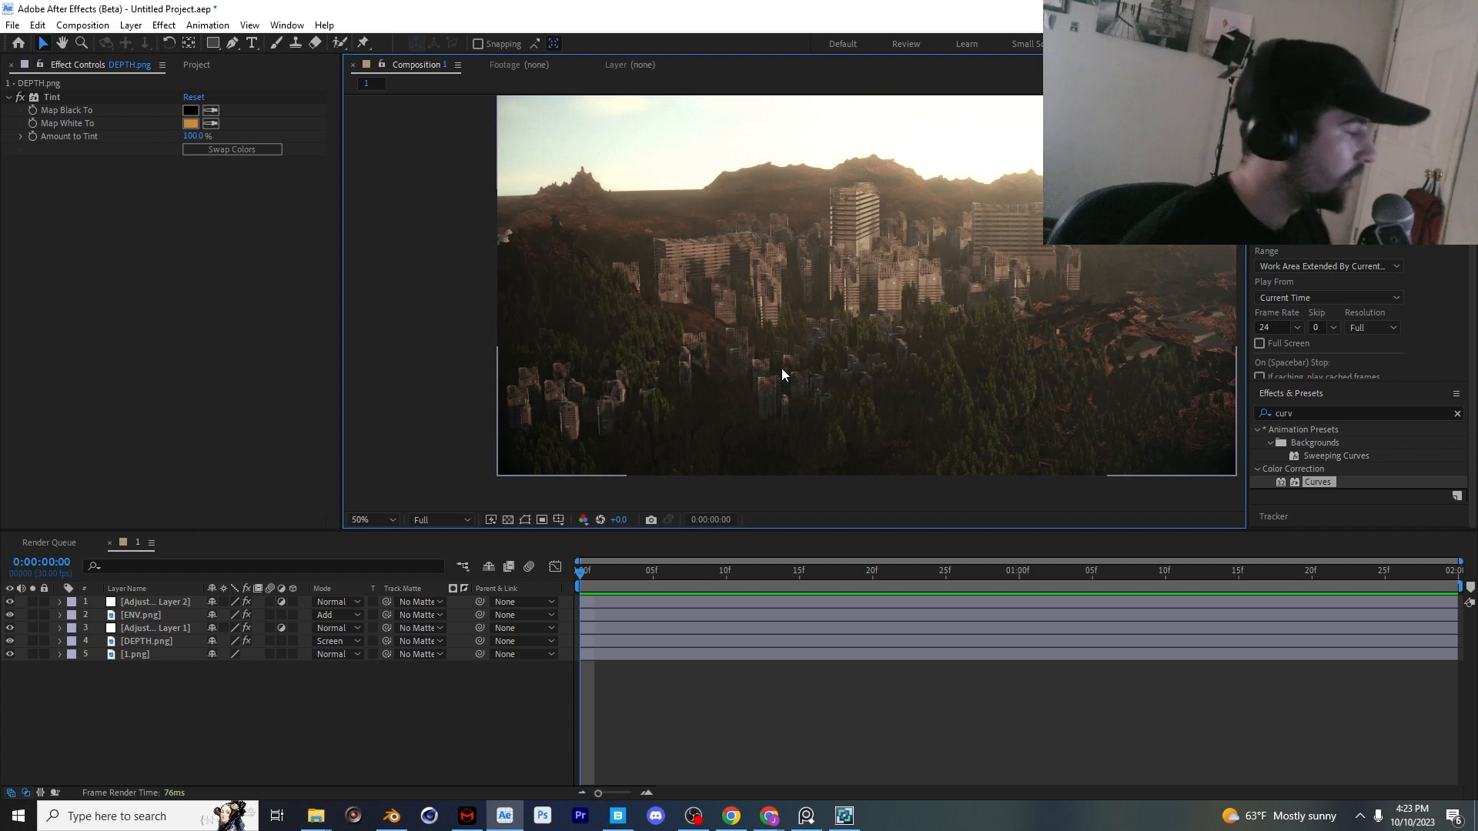
{"action": "scroll", "coordinate": [782, 368], "scroll_direction": "up", "scroll_amount": 2}
{"action": "middle_click_drag", "start_coordinate": [799, 362], "coordinate": [840, 286]}
{"action": "scroll", "coordinate": [845, 275], "scroll_direction": "up", "scroll_amount": 2}
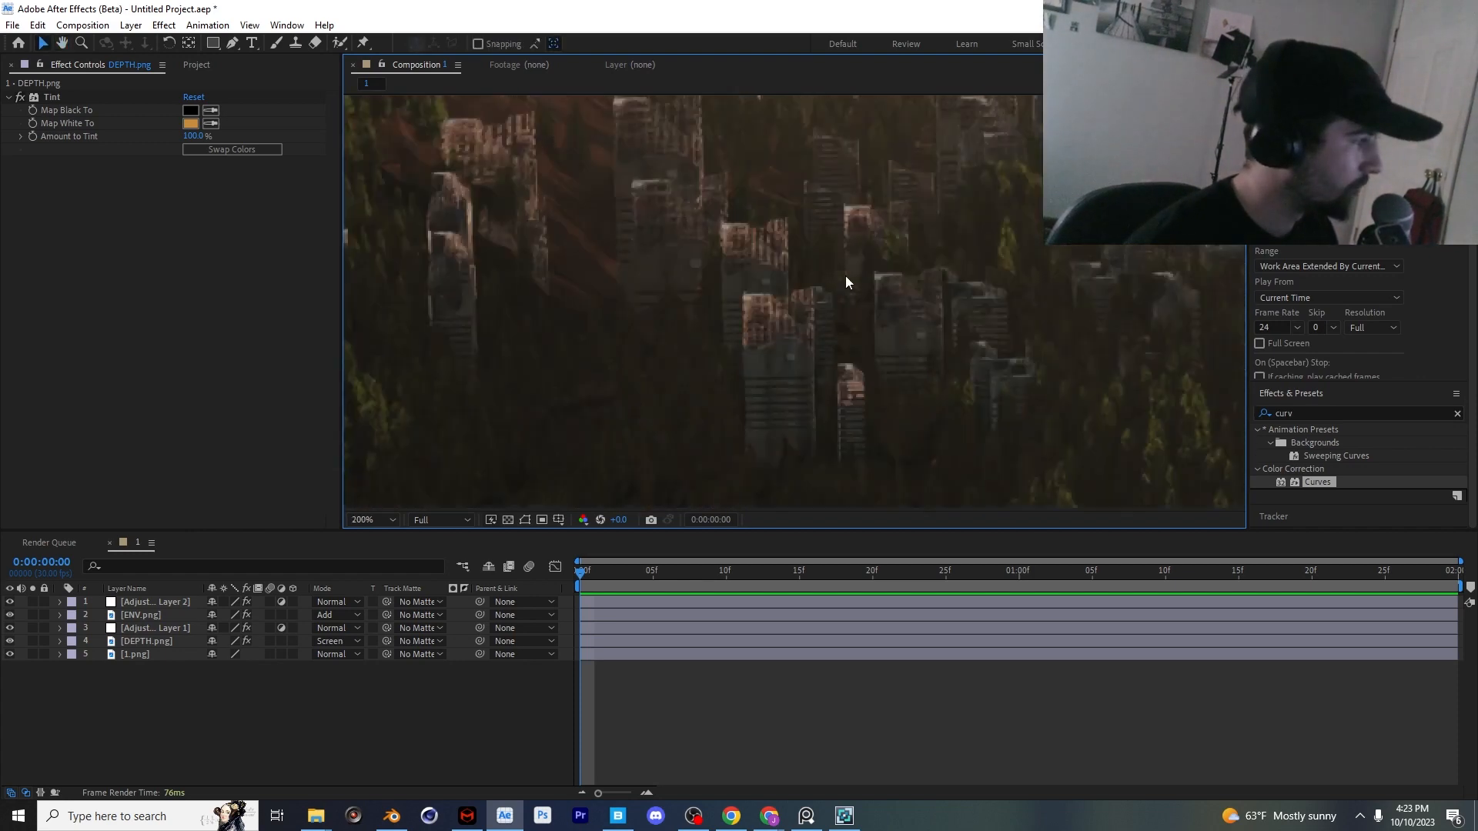
{"action": "scroll", "coordinate": [861, 294], "scroll_direction": "down", "scroll_amount": 3}
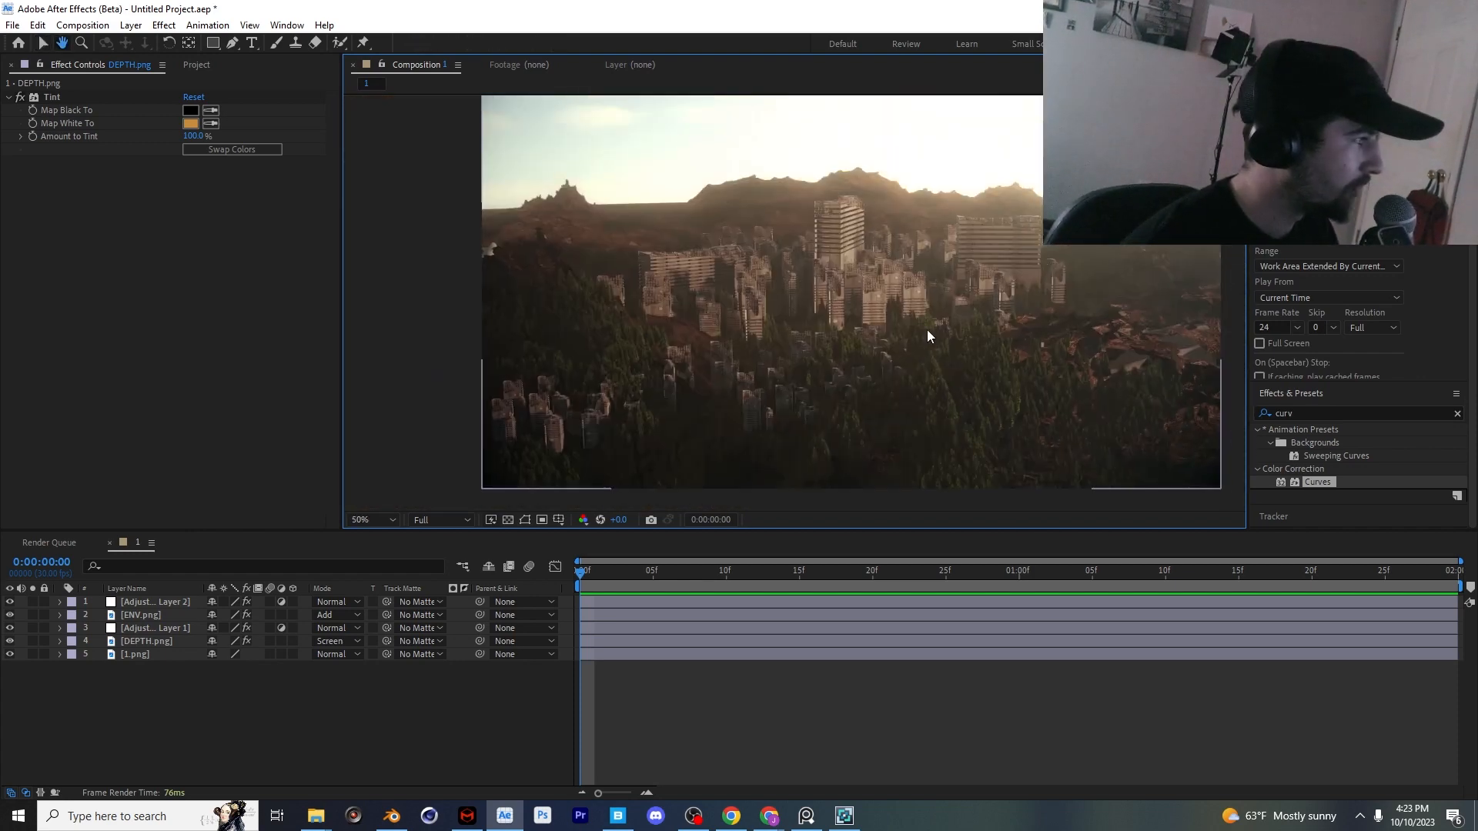
{"action": "scroll", "coordinate": [737, 431], "scroll_direction": "up", "scroll_amount": 2}
{"action": "middle_click_drag", "start_coordinate": [737, 432], "coordinate": [744, 391]}
{"action": "scroll", "coordinate": [773, 322], "scroll_direction": "up", "scroll_amount": 3}
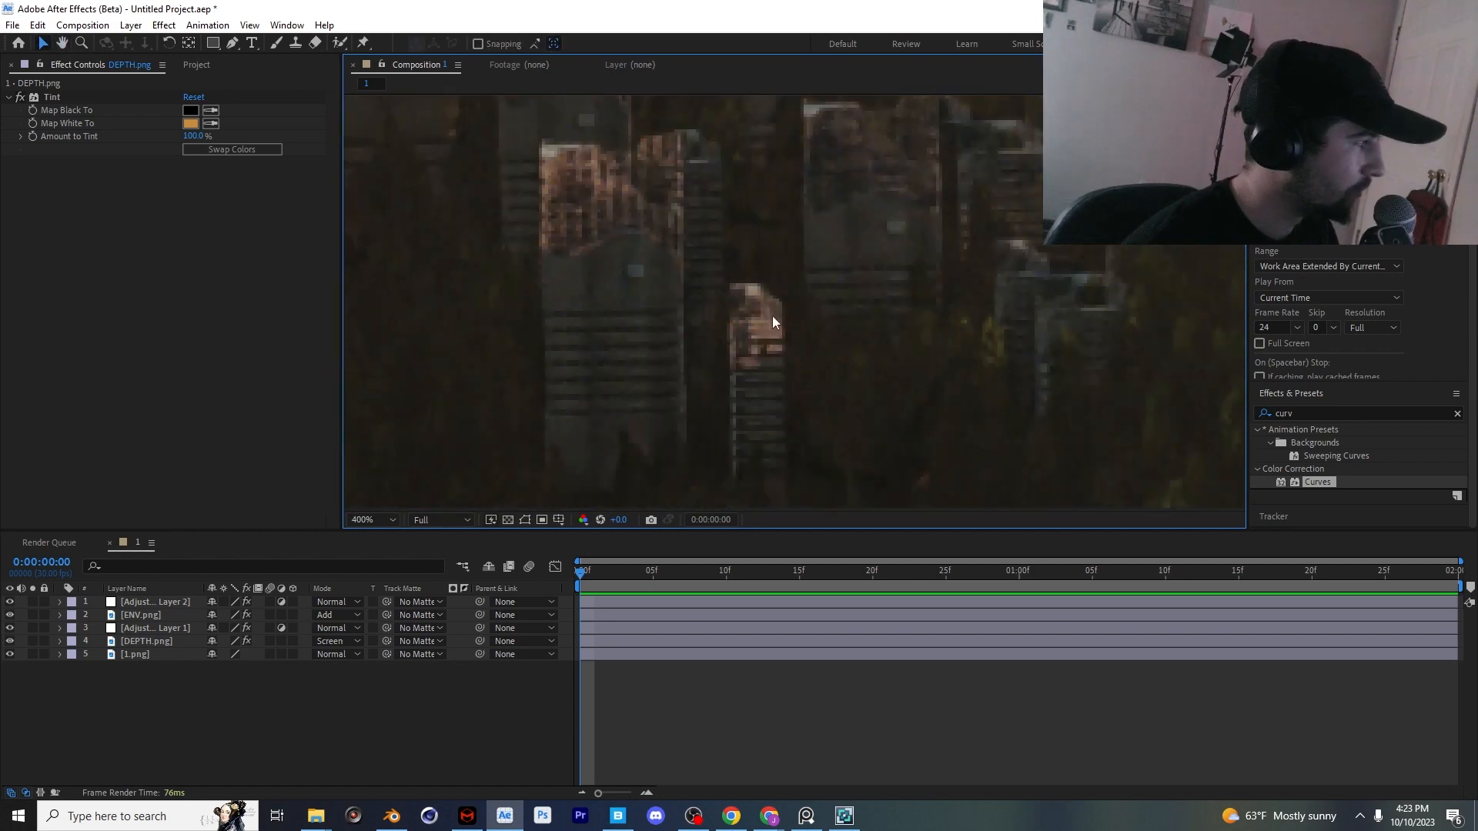
{"action": "scroll", "coordinate": [736, 330], "scroll_direction": "down", "scroll_amount": 2}
{"action": "middle_click_drag", "start_coordinate": [736, 330], "coordinate": [801, 350]}
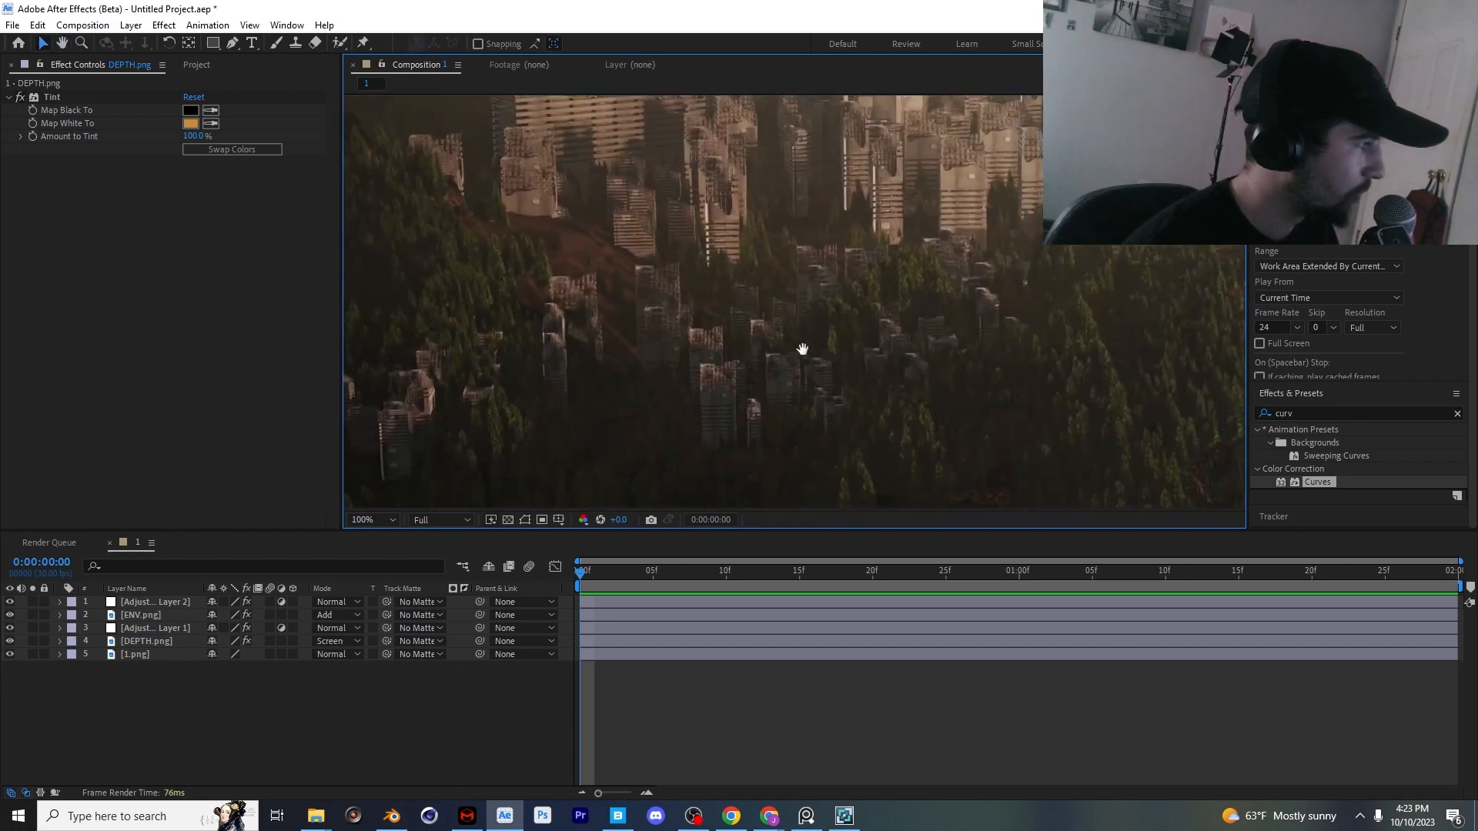
{"action": "scroll", "coordinate": [750, 431], "scroll_direction": "up", "scroll_amount": 1}
{"action": "middle_click_drag", "start_coordinate": [731, 579], "coordinate": [805, 262]}
{"action": "scroll", "coordinate": [805, 262], "scroll_direction": "down", "scroll_amount": 2}
Select Adjustment Layer 2 and inspect the foreground tower clusters, forested slopes and central high-rises at close range
{"action": "left_click", "coordinate": [765, 397]}
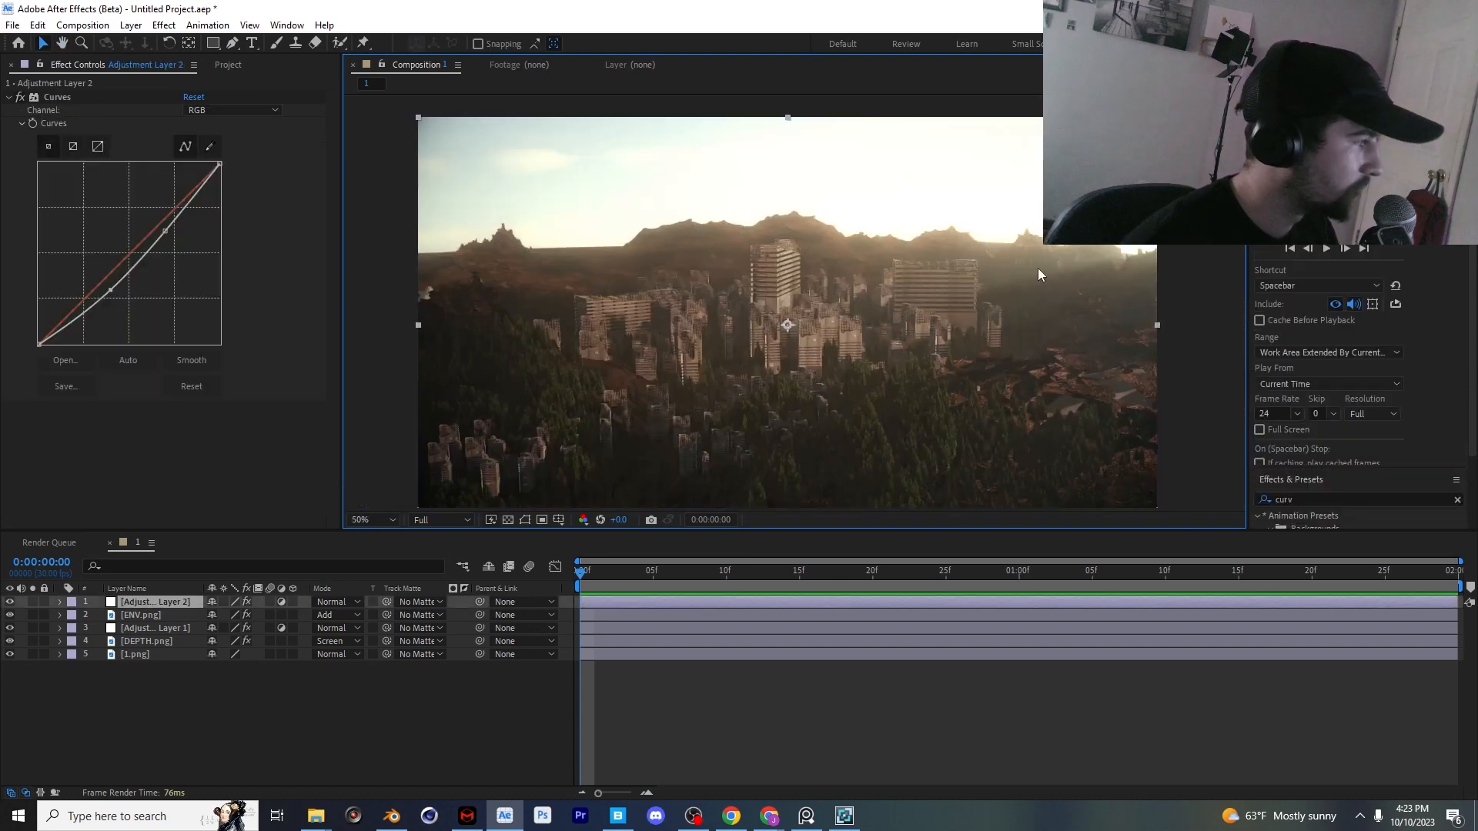
{"action": "middle_click_drag", "start_coordinate": [875, 326], "coordinate": [991, 244]}
{"action": "middle_click_drag", "start_coordinate": [777, 401], "coordinate": [728, 404]}
{"action": "scroll", "coordinate": [730, 411], "scroll_direction": "up", "scroll_amount": 2}
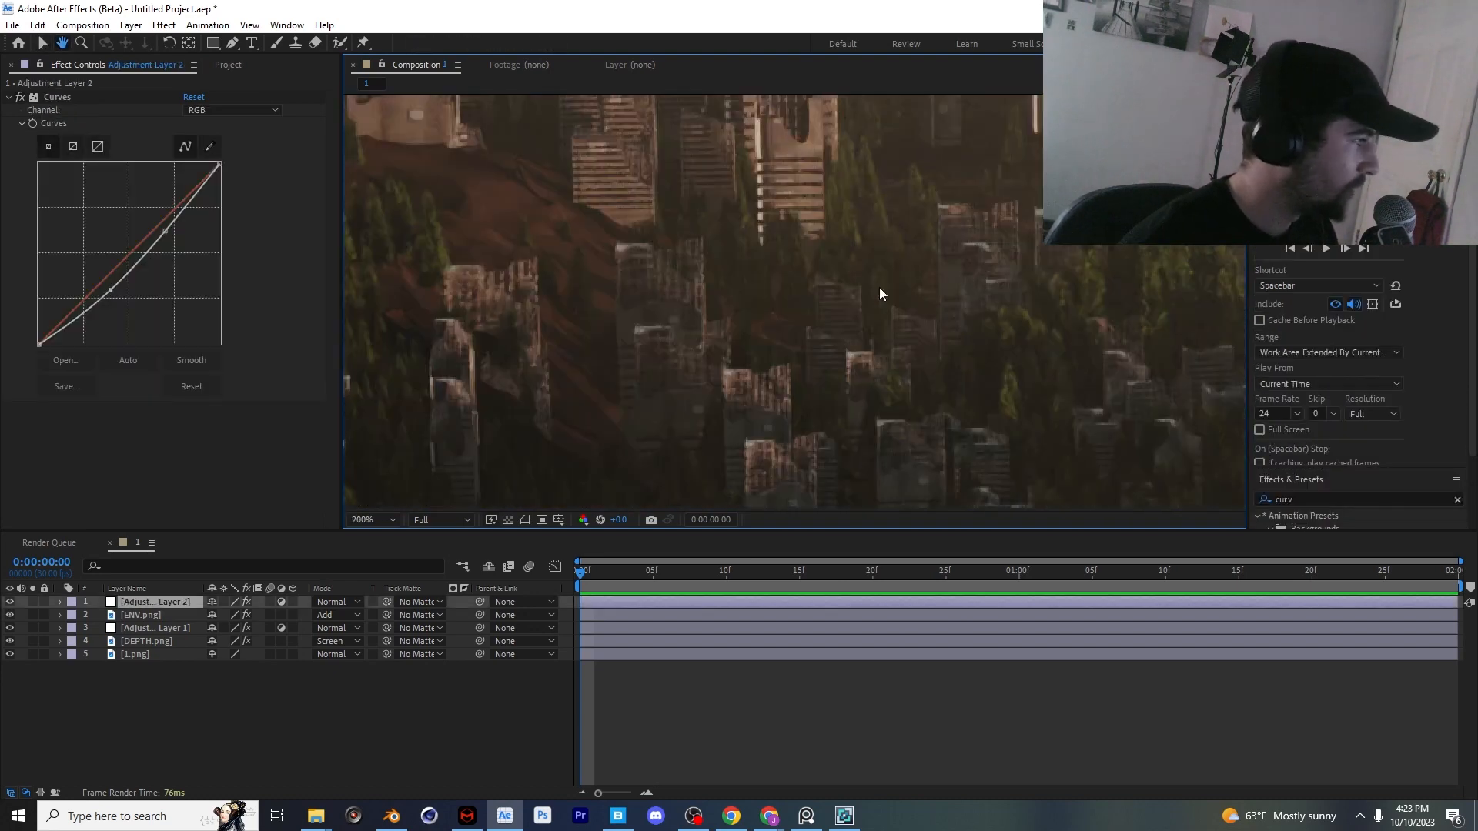
{"action": "middle_click_drag", "start_coordinate": [879, 287], "coordinate": [838, 363]}
{"action": "scroll", "coordinate": [839, 363], "scroll_direction": "up", "scroll_amount": 2}
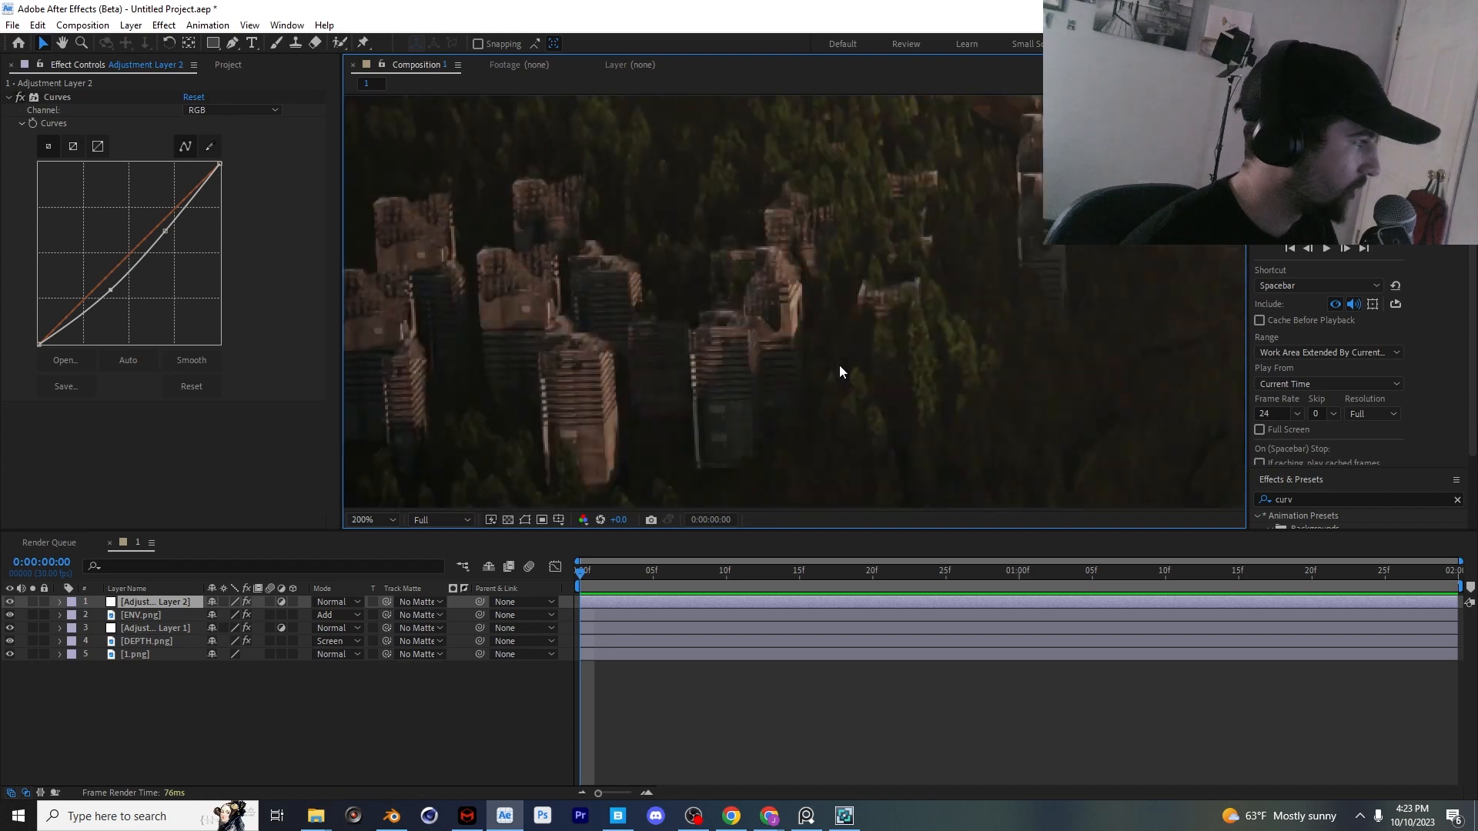
{"action": "middle_click_drag", "start_coordinate": [742, 374], "coordinate": [861, 359]}
{"action": "scroll", "coordinate": [591, 415], "scroll_direction": "down", "scroll_amount": 2}
{"action": "scroll", "coordinate": [550, 496], "scroll_direction": "down", "scroll_amount": 2}
{"action": "scroll", "coordinate": [787, 303], "scroll_direction": "up", "scroll_amount": 3}
{"action": "middle_click_drag", "start_coordinate": [787, 303], "coordinate": [752, 339]}
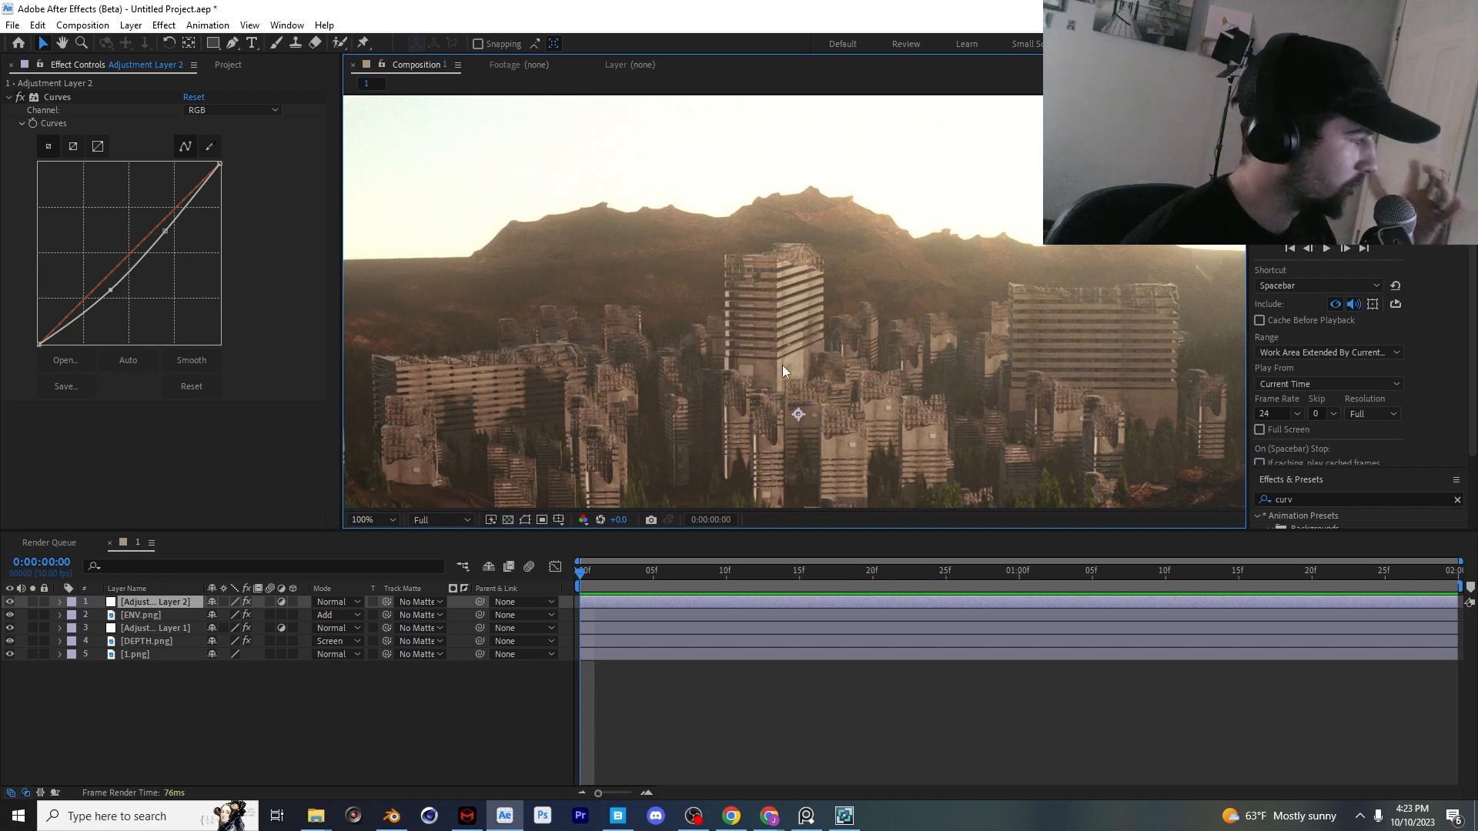
Review the overall city composition against close views of the central high-rises and the hazy mountains behind them
{"action": "scroll", "coordinate": [762, 351], "scroll_direction": "down", "scroll_amount": 2}
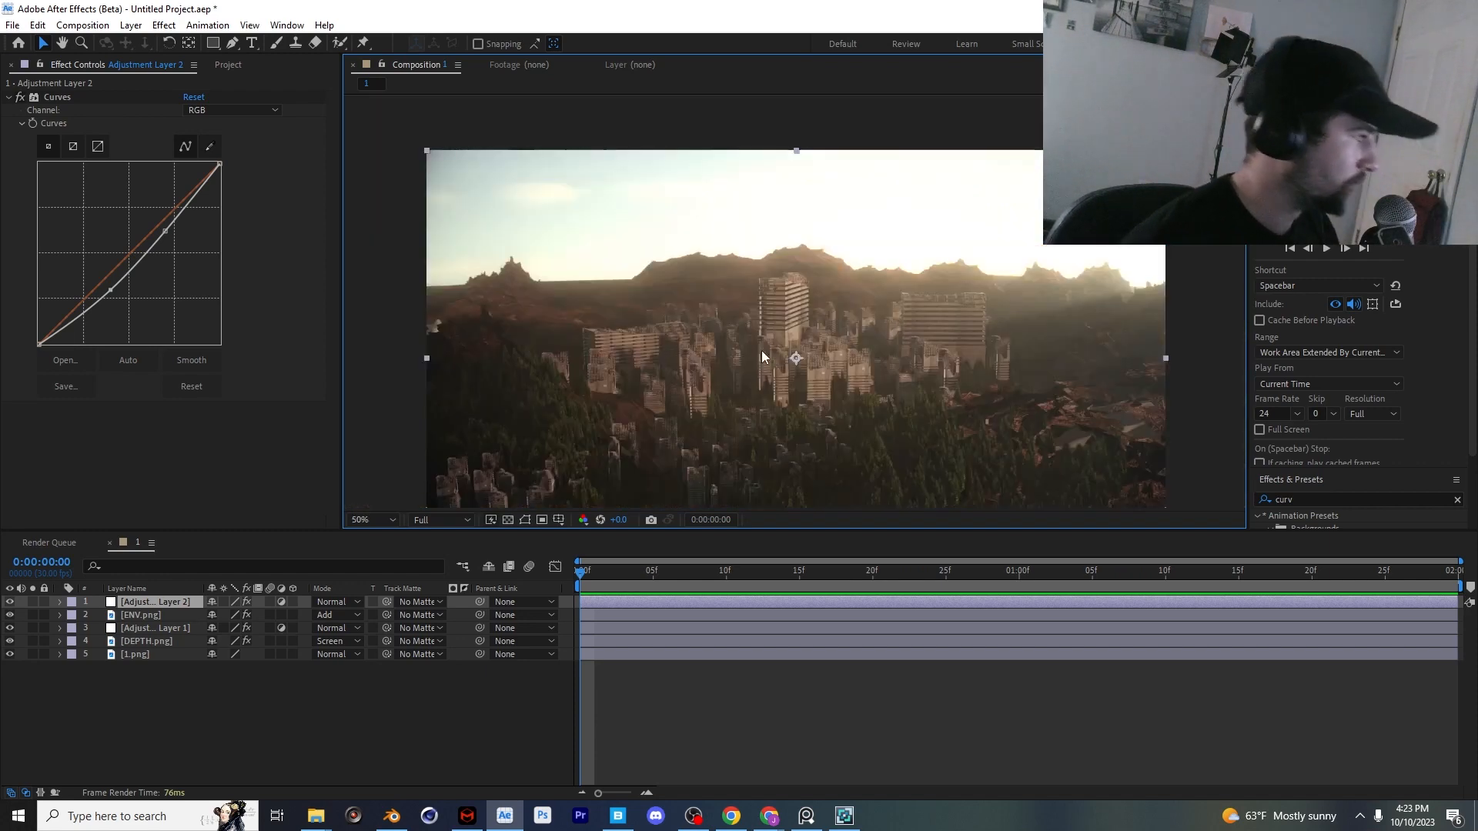
{"action": "middle_click_drag", "start_coordinate": [760, 350], "coordinate": [760, 305]}
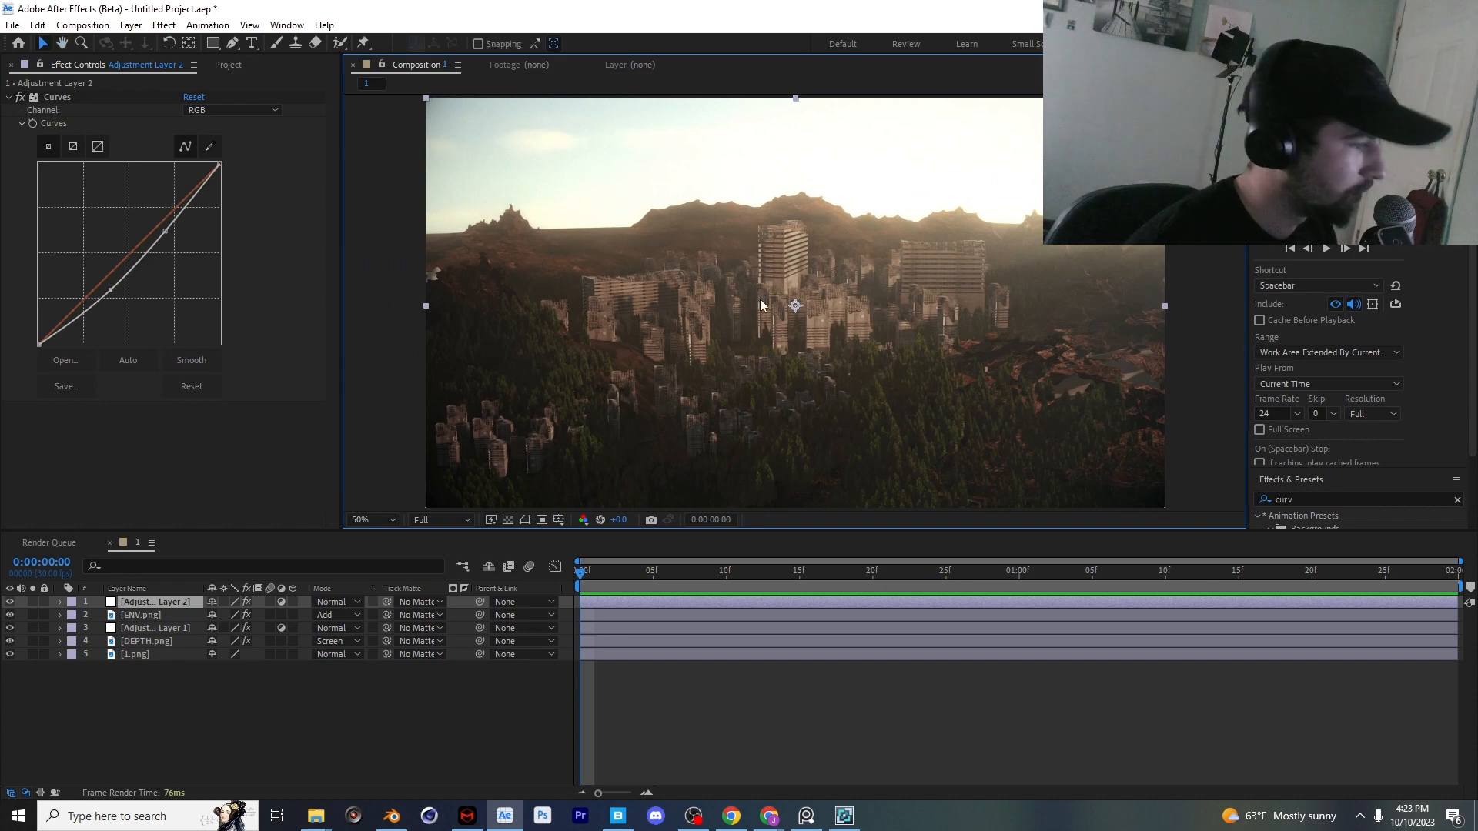
{"action": "scroll", "coordinate": [761, 305], "scroll_direction": "up", "scroll_amount": 2}
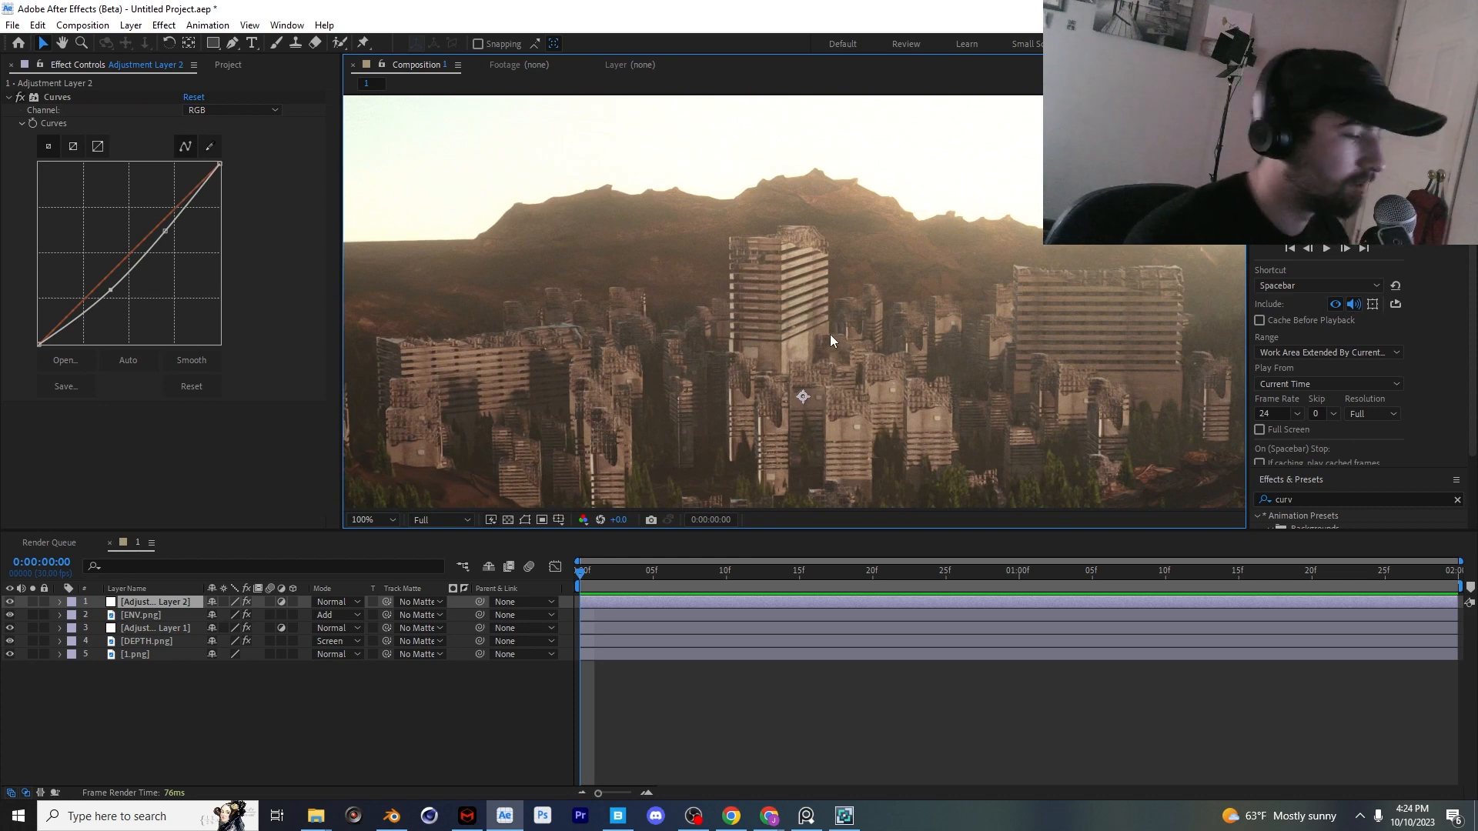
{"action": "scroll", "coordinate": [1120, 345], "scroll_direction": "down", "scroll_amount": 2}
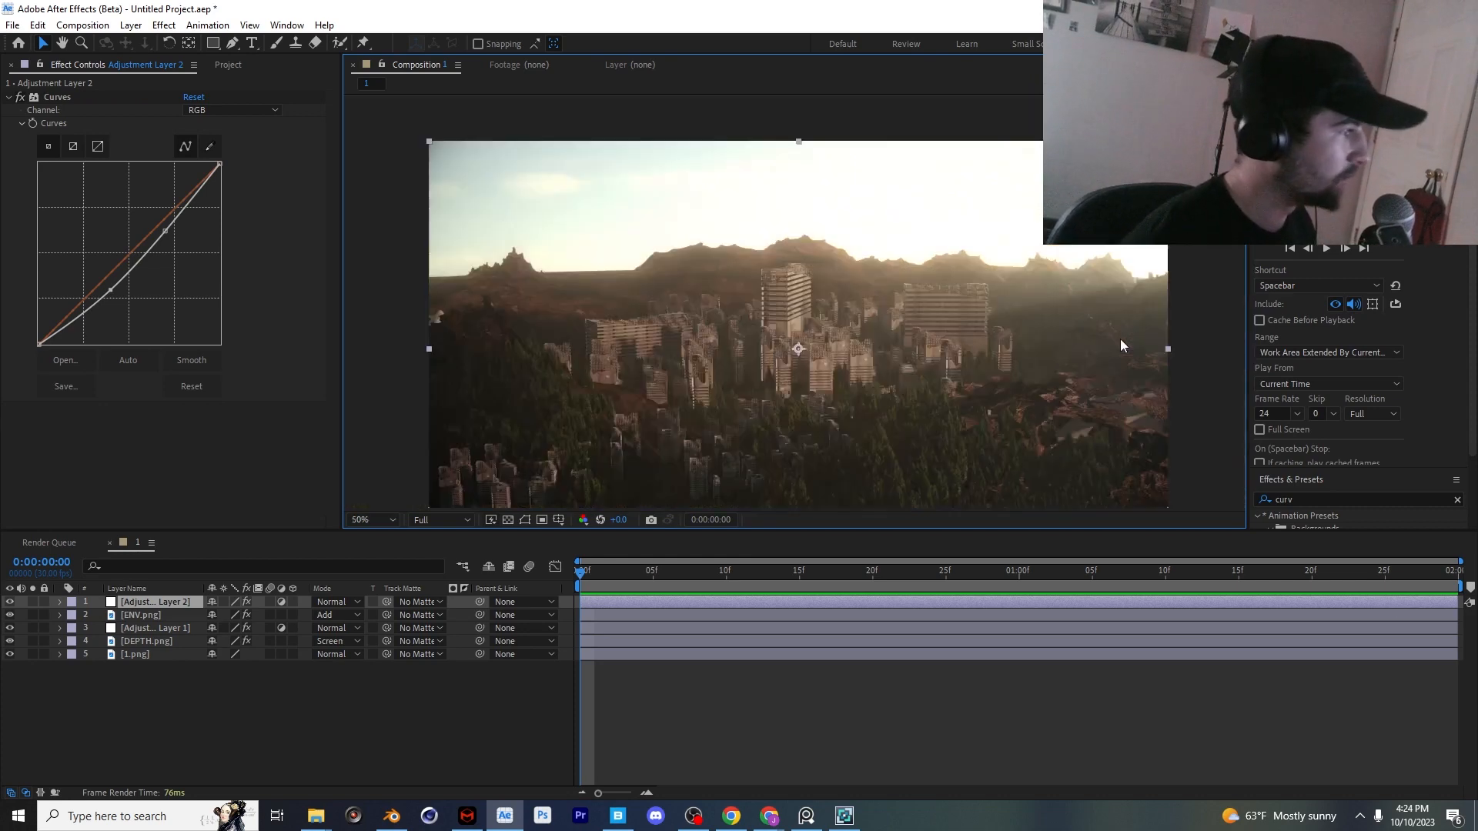
{"action": "scroll", "coordinate": [923, 370], "scroll_direction": "down", "scroll_amount": 1}
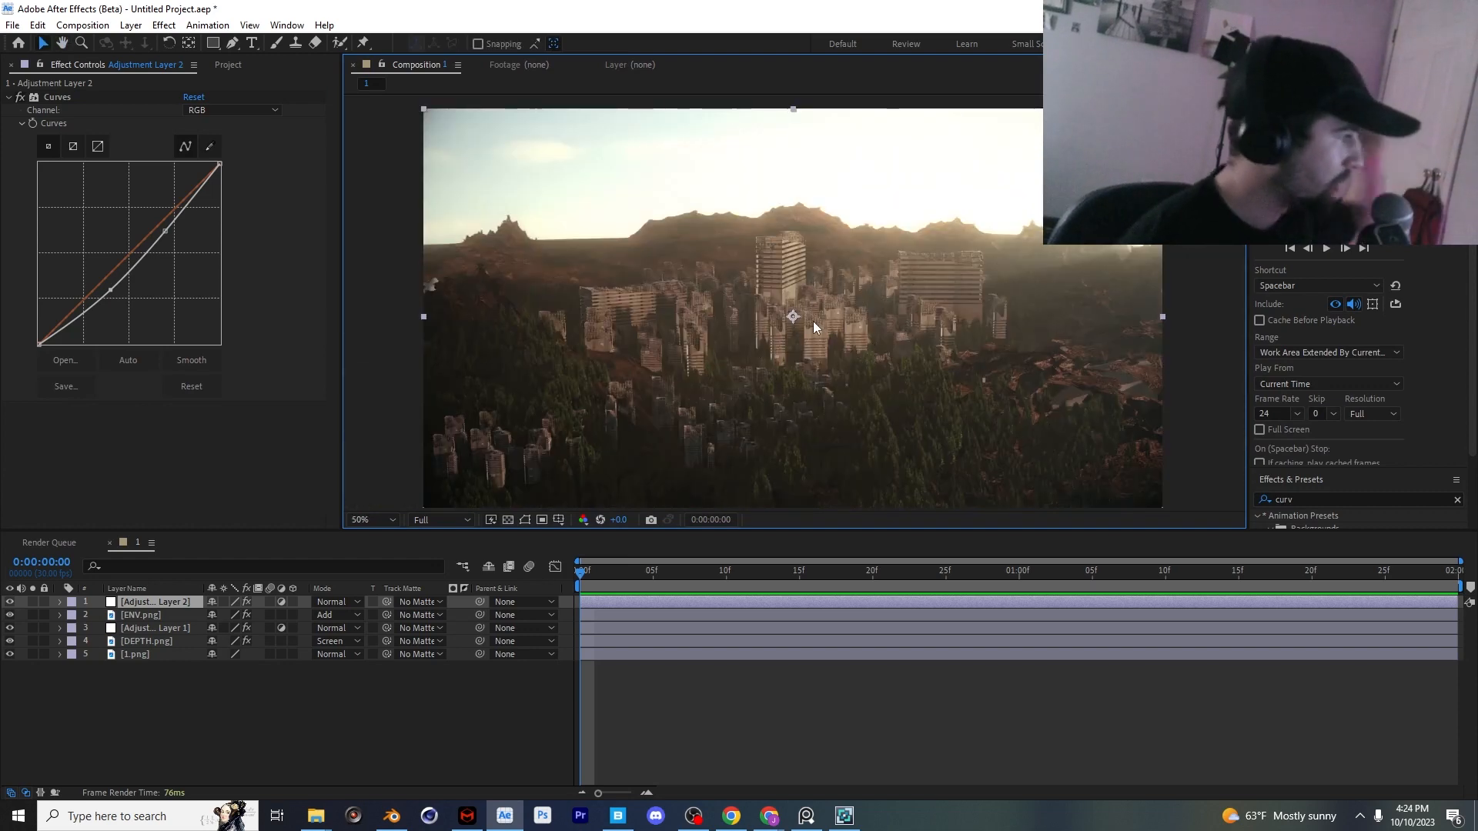
{"action": "scroll", "coordinate": [790, 317], "scroll_direction": "up", "scroll_amount": 2}
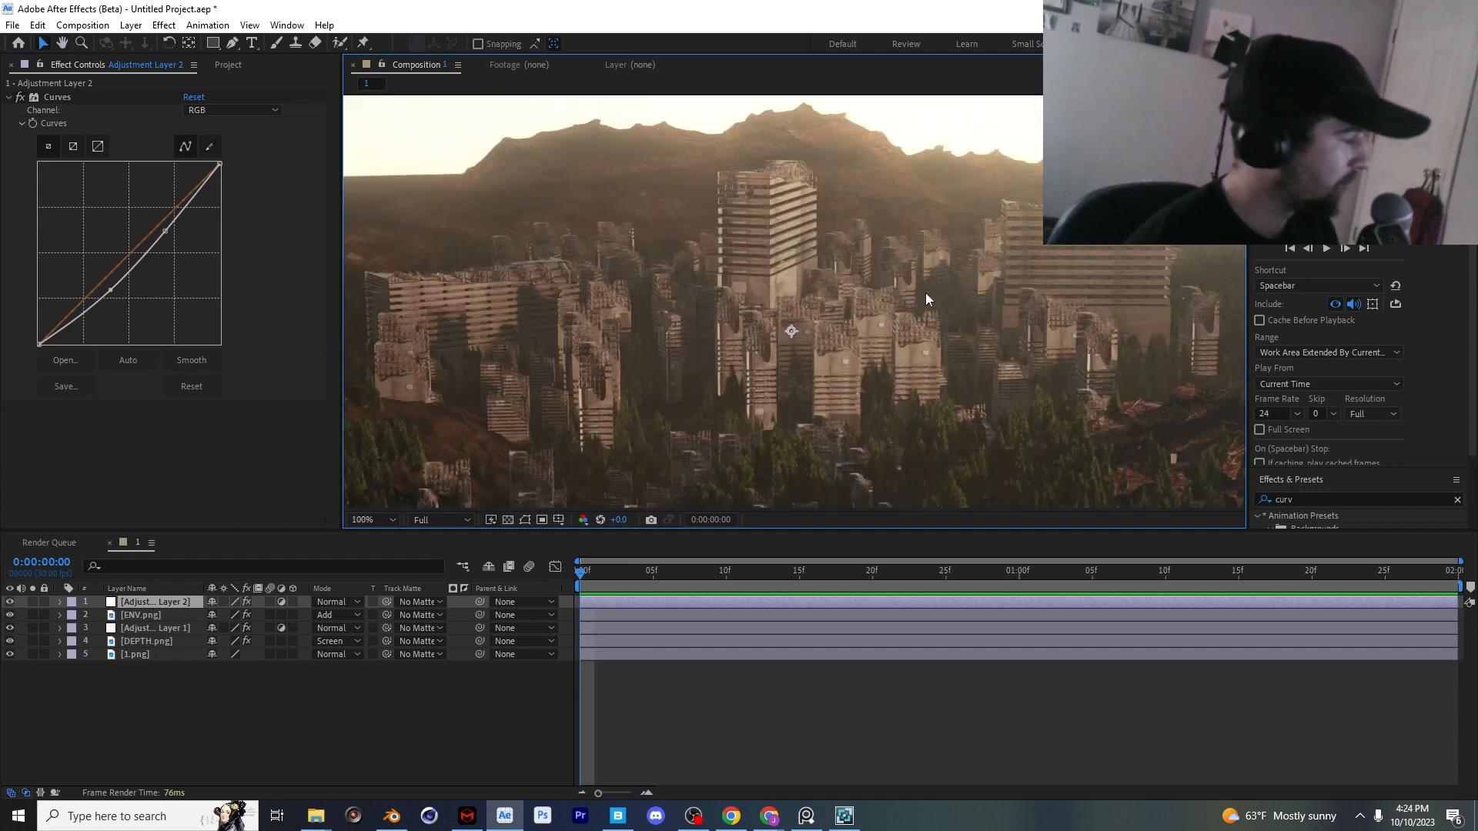
{"action": "scroll", "coordinate": [769, 216], "scroll_direction": "up", "scroll_amount": 2}
{"action": "middle_click_drag", "start_coordinate": [769, 211], "coordinate": [797, 279]}
{"action": "scroll", "coordinate": [752, 286], "scroll_direction": "down", "scroll_amount": 4}
{"action": "scroll", "coordinate": [797, 279], "scroll_direction": "up", "scroll_amount": 2}
{"action": "scroll", "coordinate": [794, 324], "scroll_direction": "down", "scroll_amount": 2}
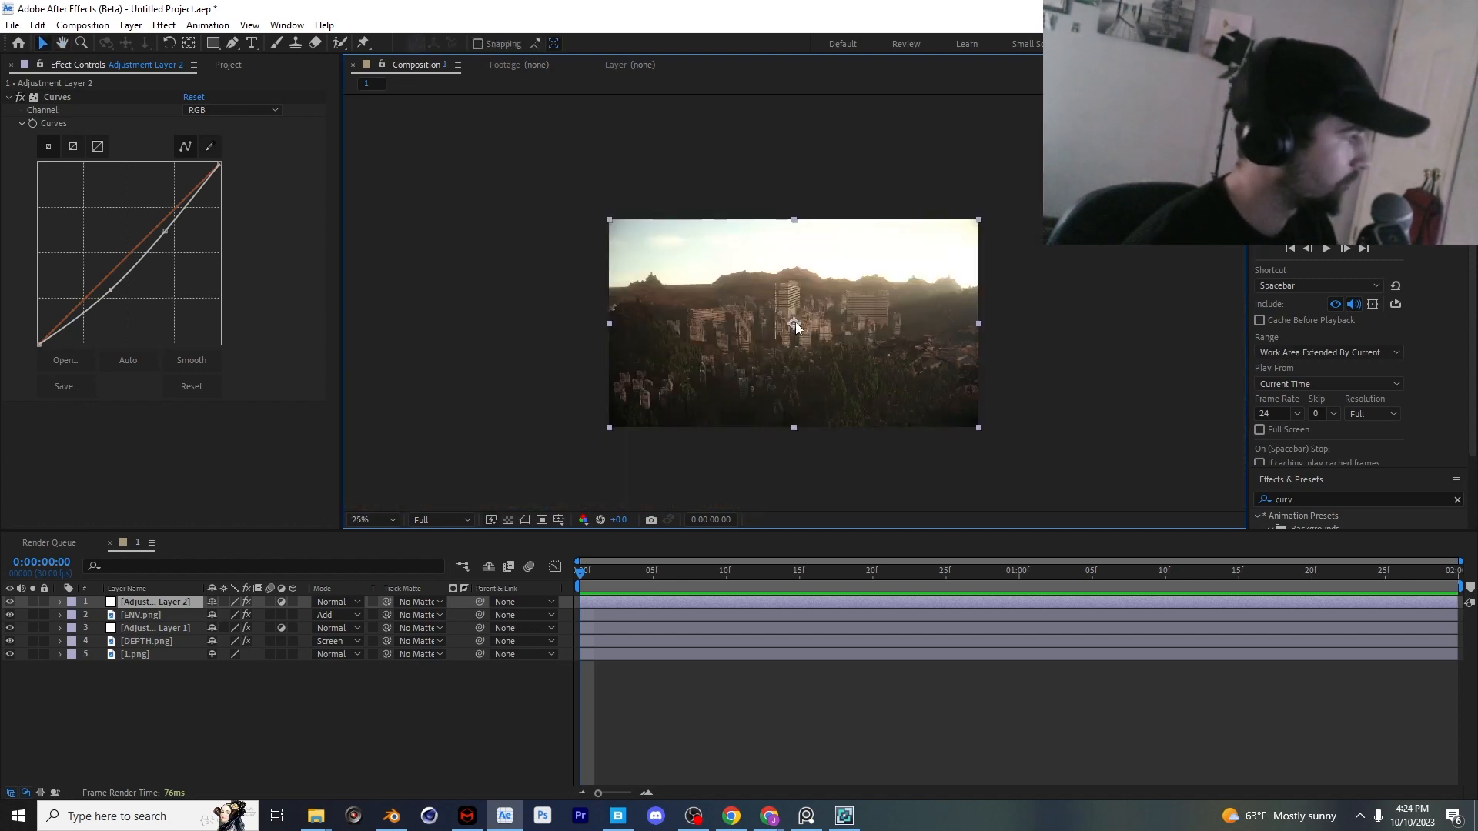
{"action": "scroll", "coordinate": [796, 322], "scroll_direction": "up", "scroll_amount": 2}
{"action": "scroll", "coordinate": [963, 308], "scroll_direction": "down", "scroll_amount": 2}
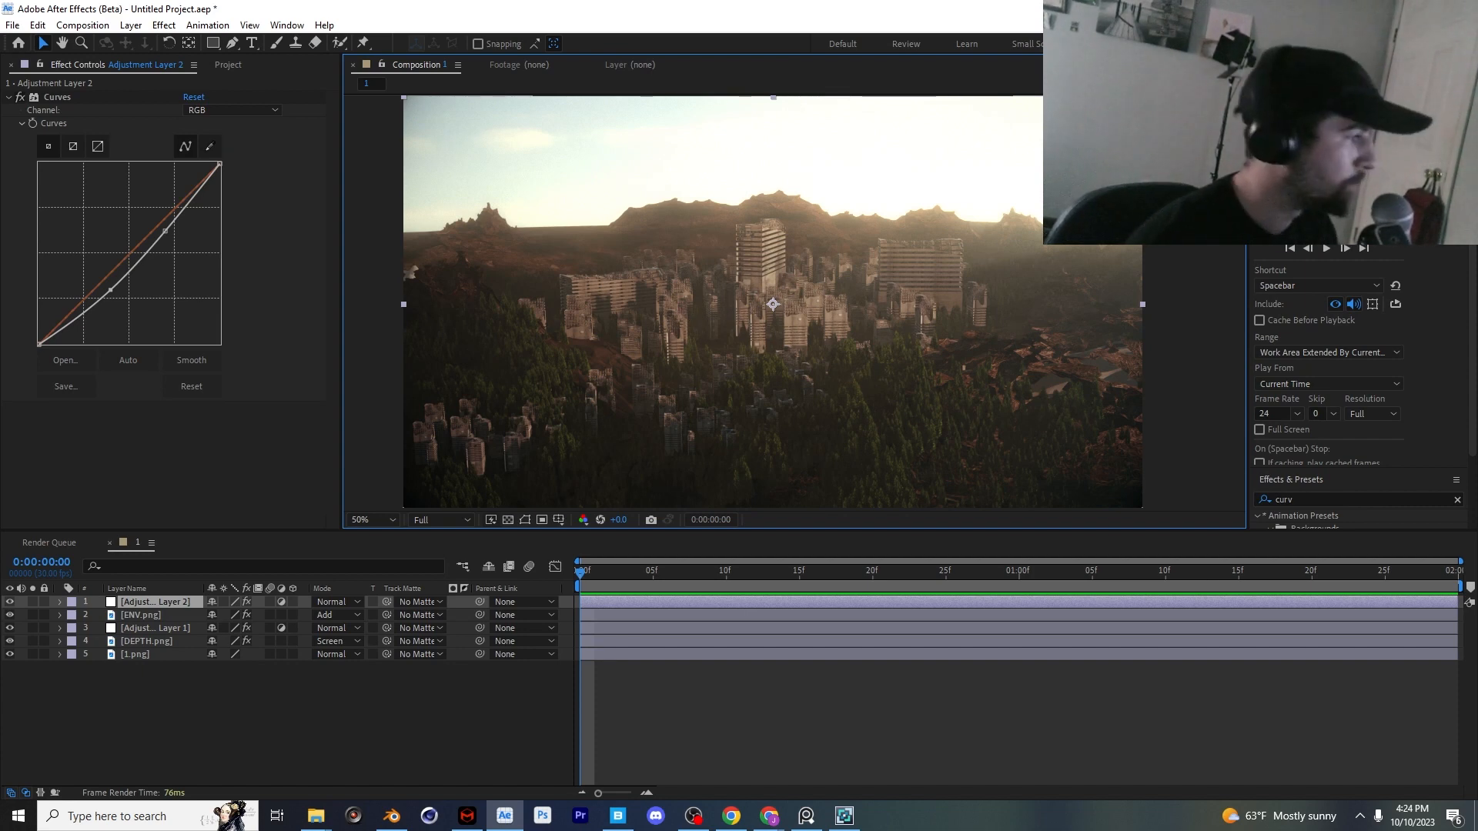
{"action": "middle_click_drag", "start_coordinate": [1097, 276], "coordinate": [1071, 300]}
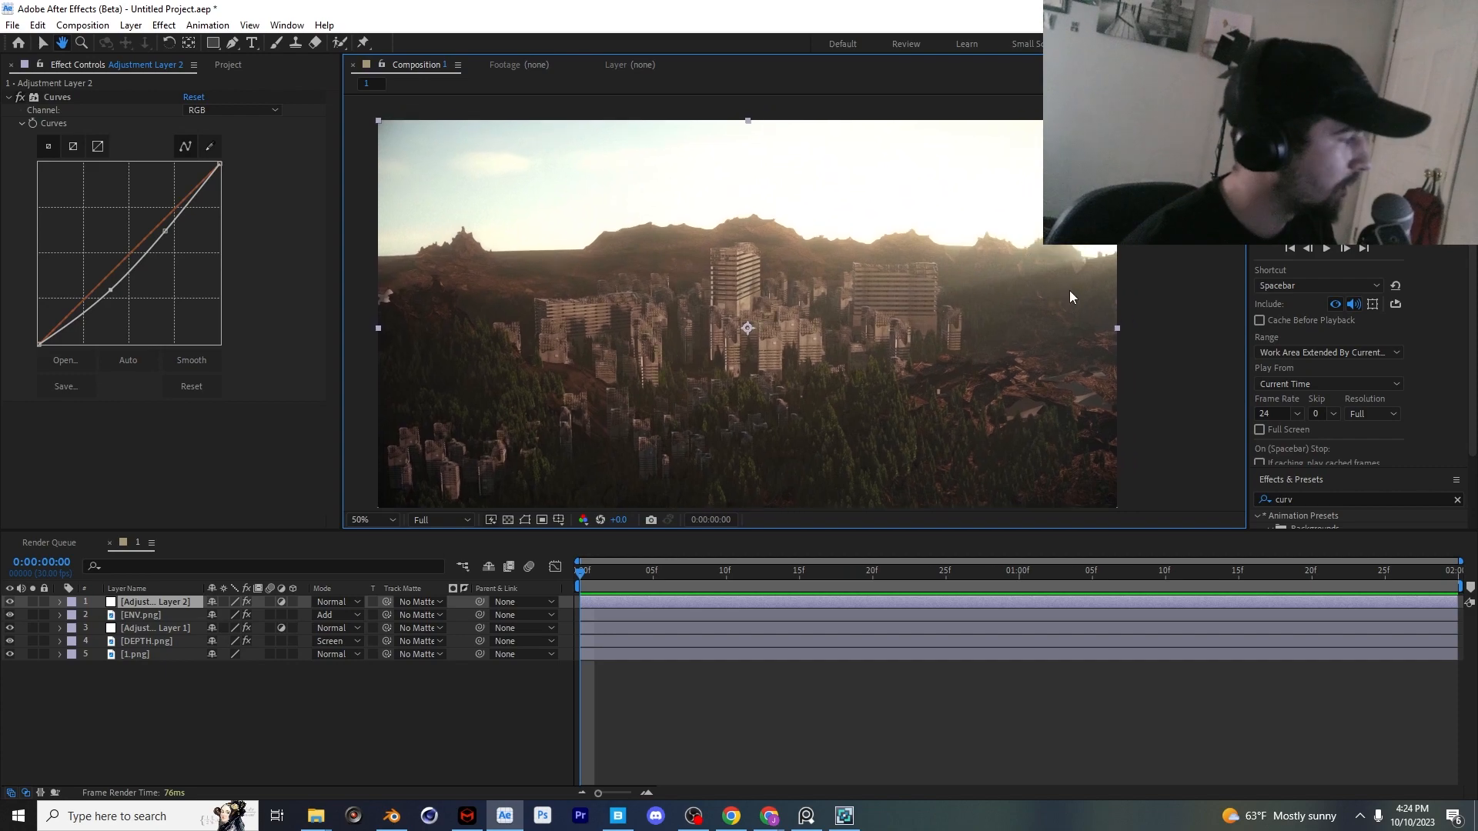